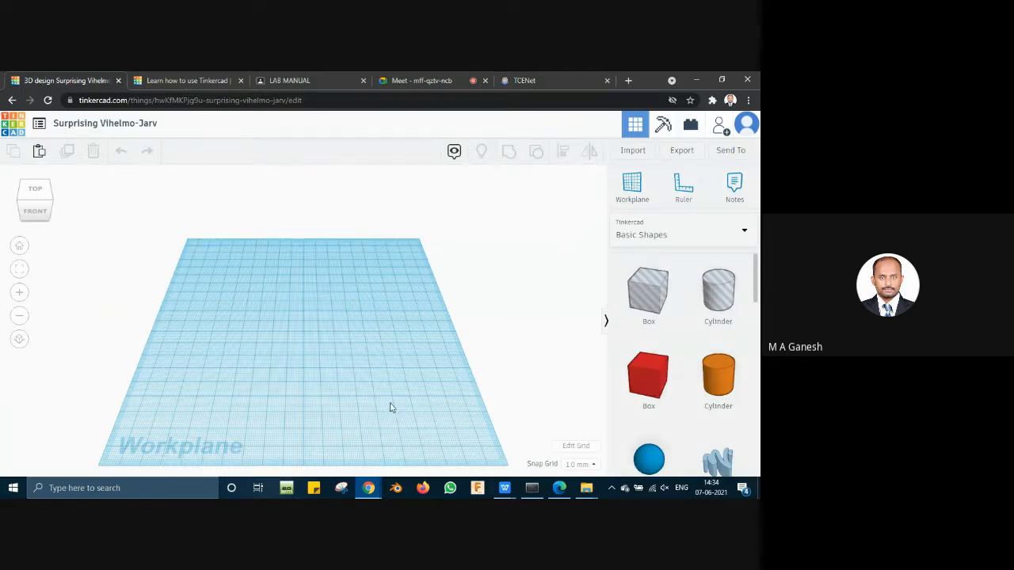
Step: Examine the dimensioned tray drawing on page 10 of the lab manual and return to the 3D design
{"action": "left_click", "coordinate": [298, 79]}
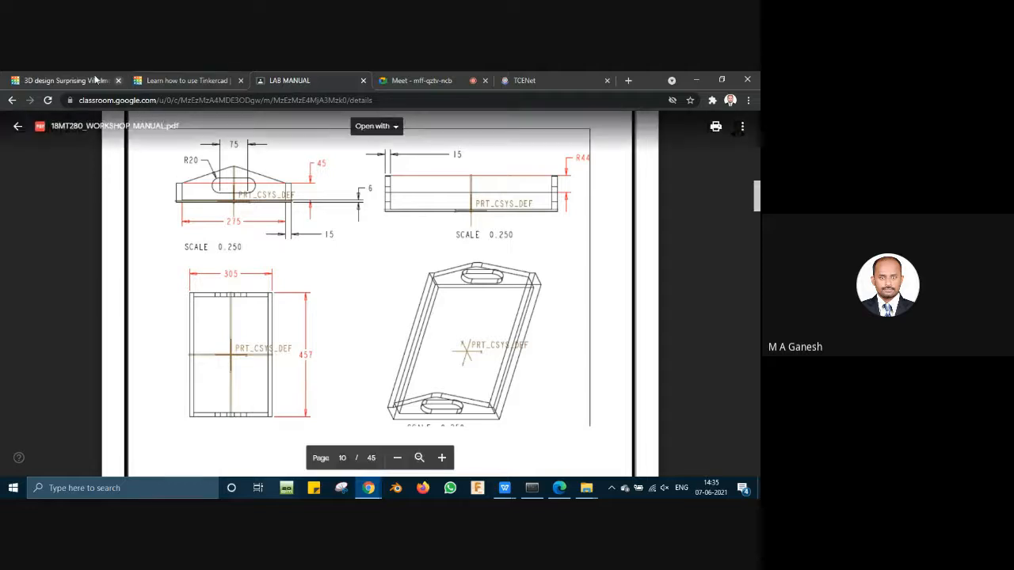
{"action": "left_click", "coordinate": [66, 79]}
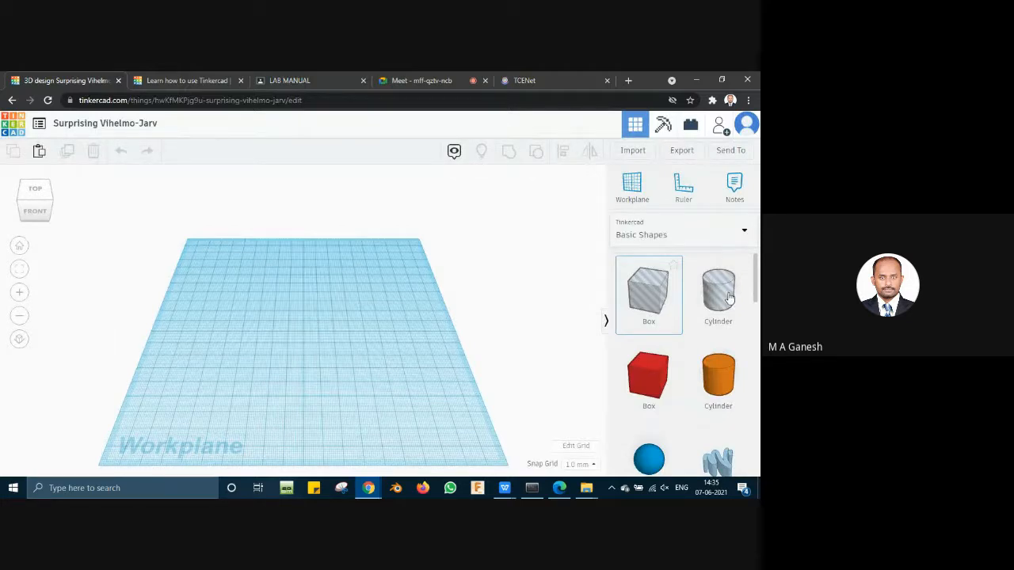
Step: Look through the shapes available in the Basic Shapes library
{"action": "scroll", "coordinate": [757, 284], "scroll_direction": "down", "scroll_amount": 1}
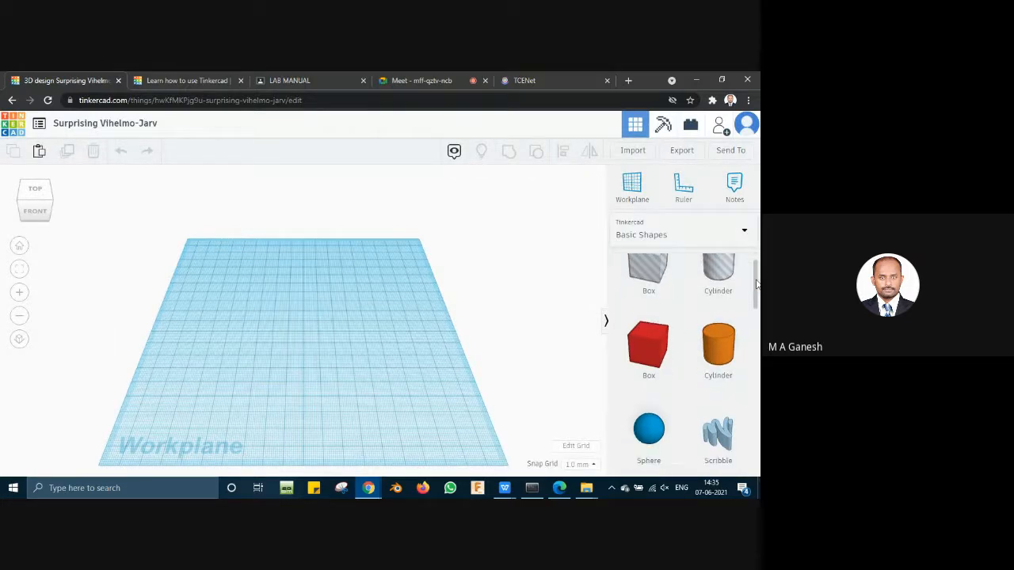
{"action": "scroll", "coordinate": [756, 285], "scroll_direction": "down", "scroll_amount": 1}
{"action": "scroll", "coordinate": [759, 298], "scroll_direction": "up", "scroll_amount": 3}
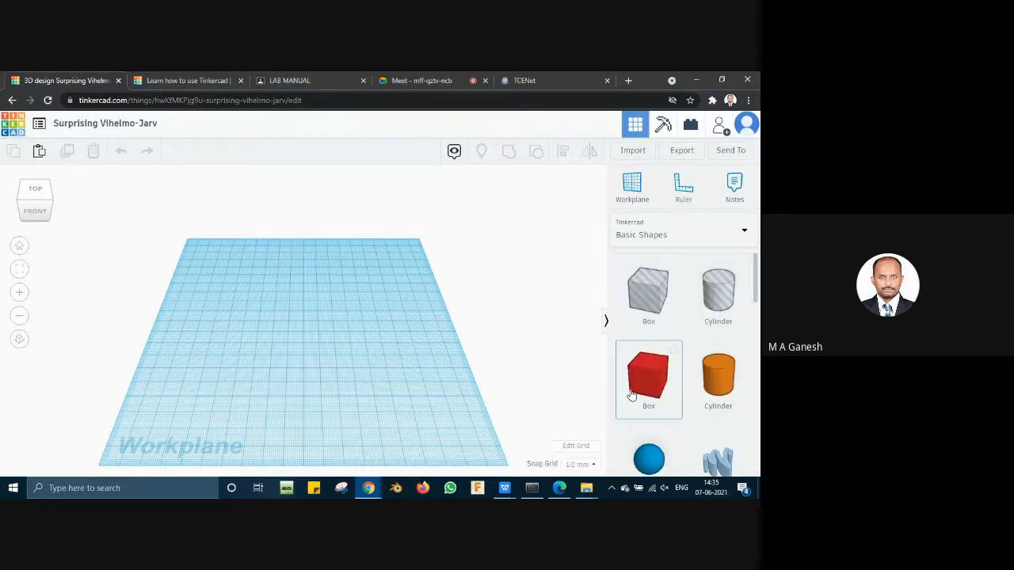
{"action": "scroll", "coordinate": [662, 387], "scroll_direction": "down", "scroll_amount": 3}
{"action": "scroll", "coordinate": [707, 374], "scroll_direction": "down", "scroll_amount": 3}
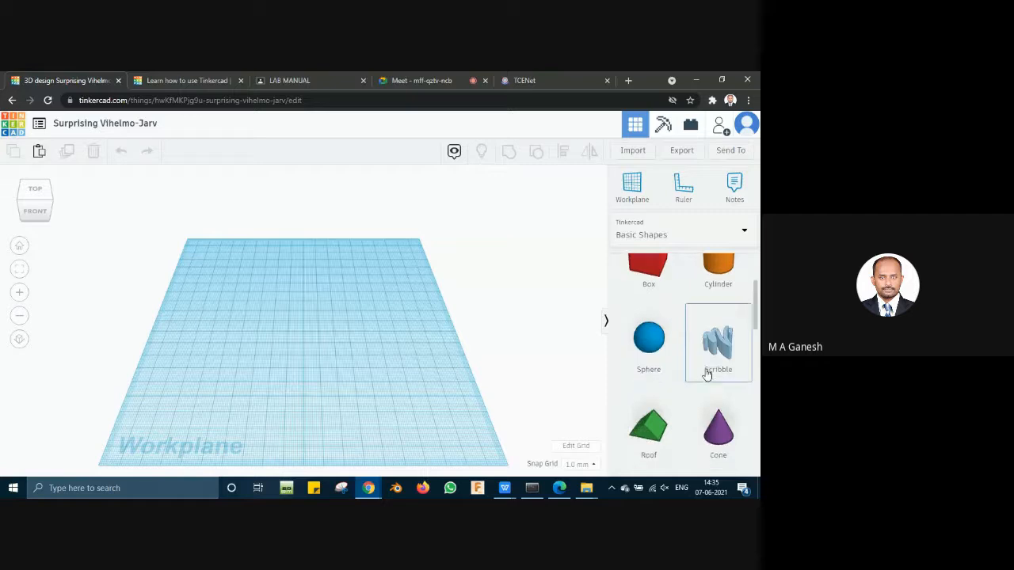
{"action": "scroll", "coordinate": [707, 373], "scroll_direction": "down", "scroll_amount": 3}
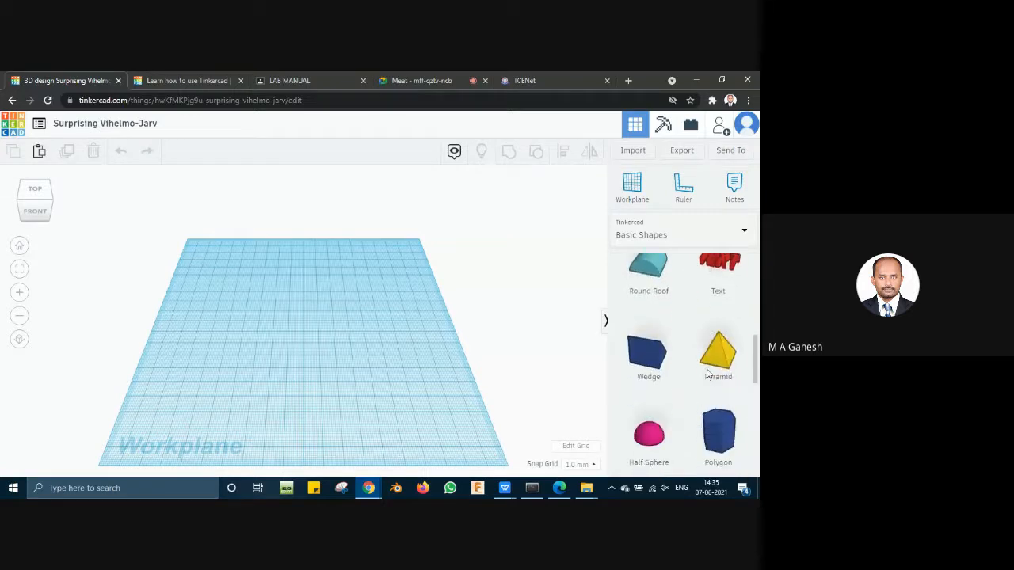
{"action": "scroll", "coordinate": [707, 374], "scroll_direction": "down", "scroll_amount": 3}
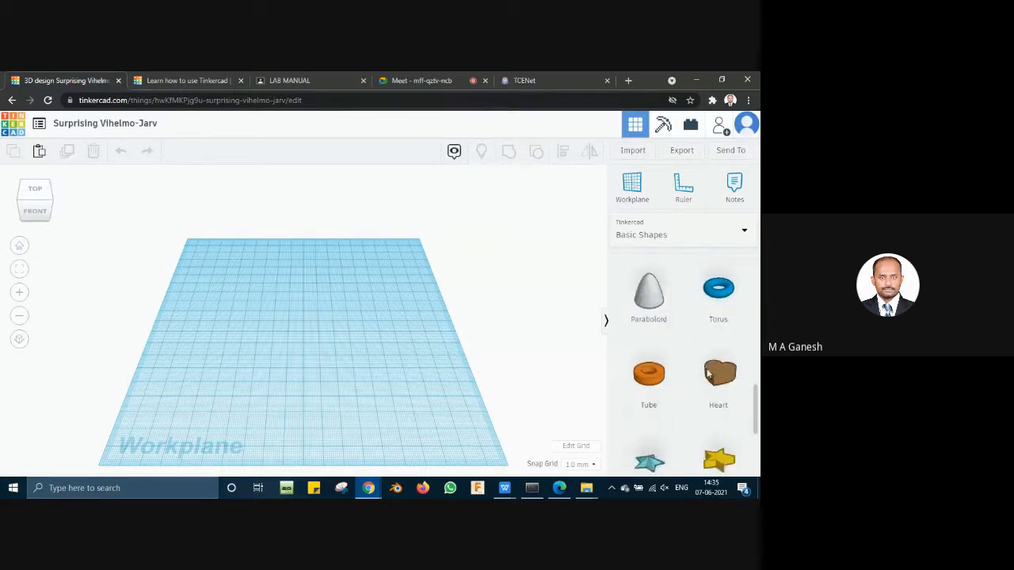
{"action": "scroll", "coordinate": [707, 374], "scroll_direction": "down", "scroll_amount": 1}
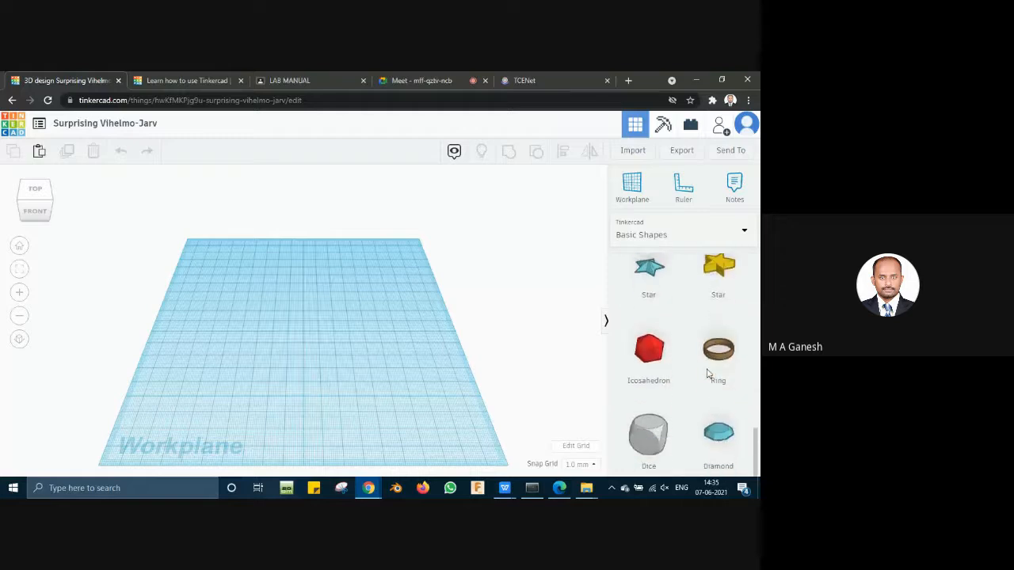
{"action": "scroll", "coordinate": [707, 374], "scroll_direction": "up", "scroll_amount": 6}
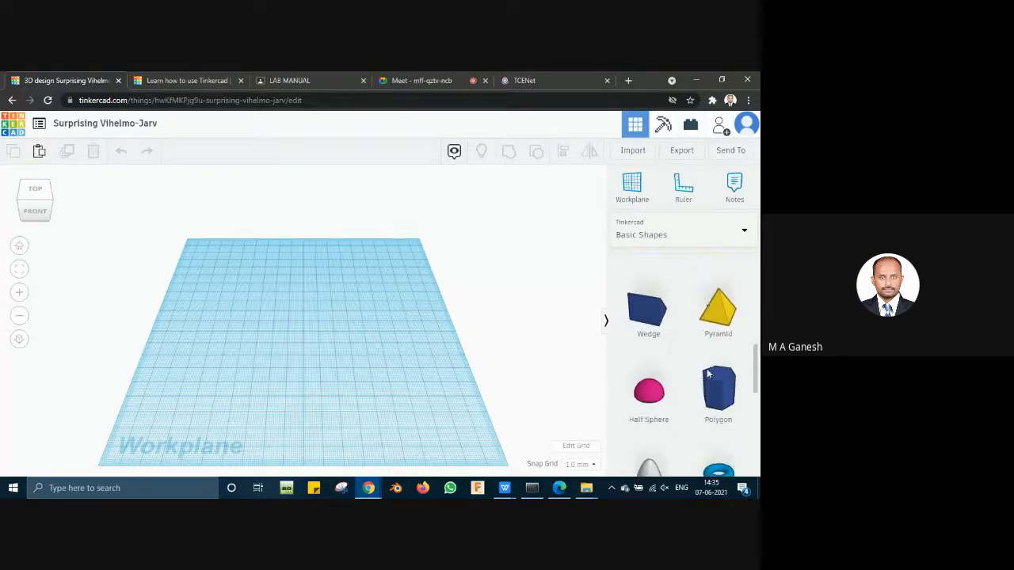
{"action": "scroll", "coordinate": [709, 374], "scroll_direction": "up", "scroll_amount": 2}
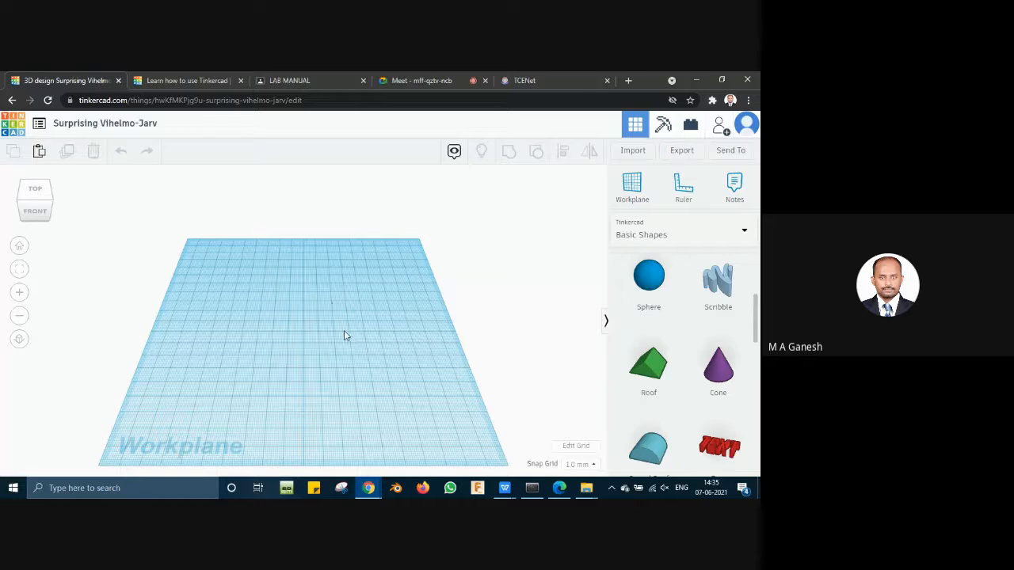
{"action": "right_click_drag", "start_coordinate": [343, 332], "coordinate": [365, 331]}
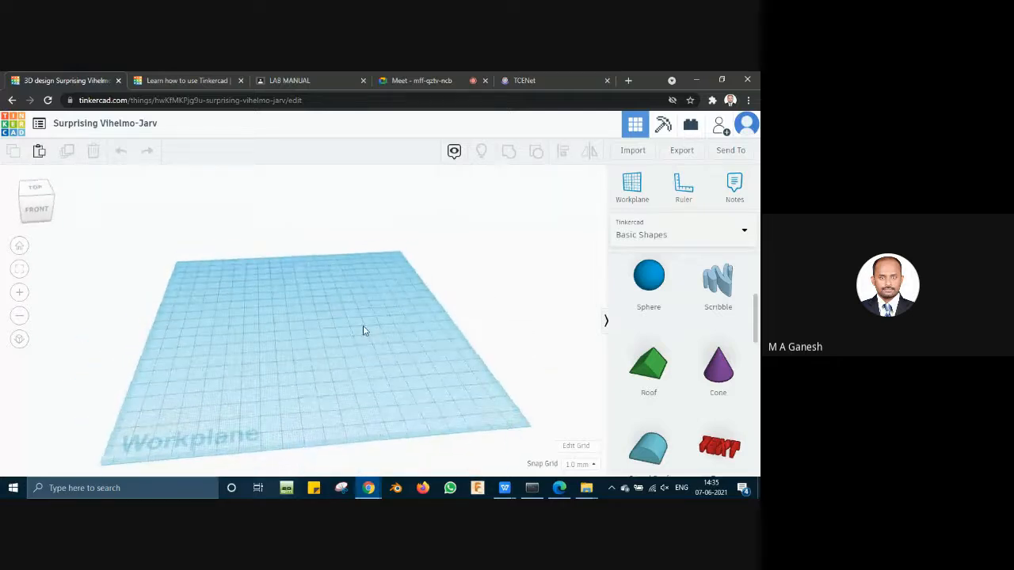
{"action": "scroll", "coordinate": [306, 337], "scroll_direction": "up", "scroll_amount": 5}
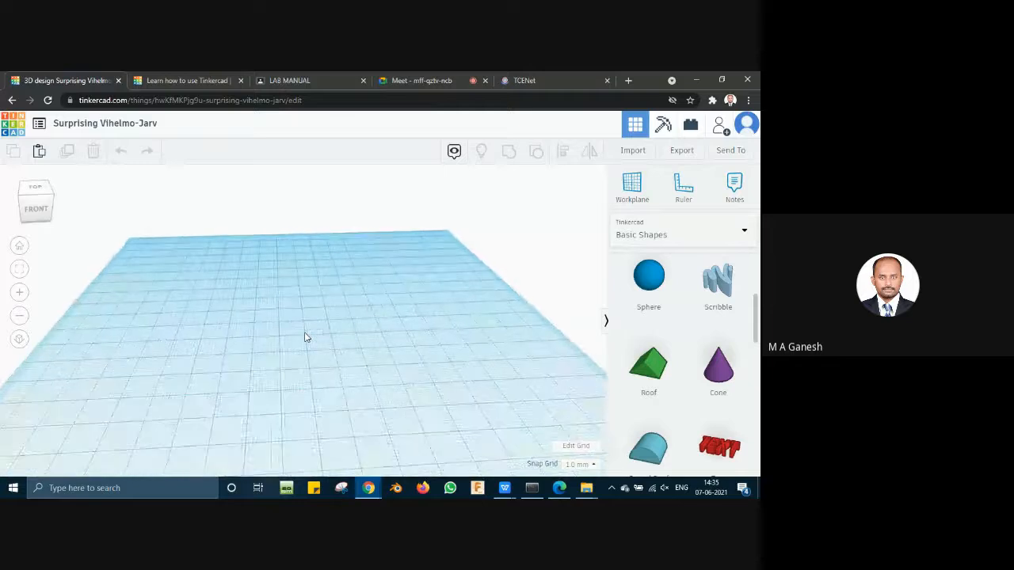
{"action": "scroll", "coordinate": [306, 337], "scroll_direction": "down", "scroll_amount": 3}
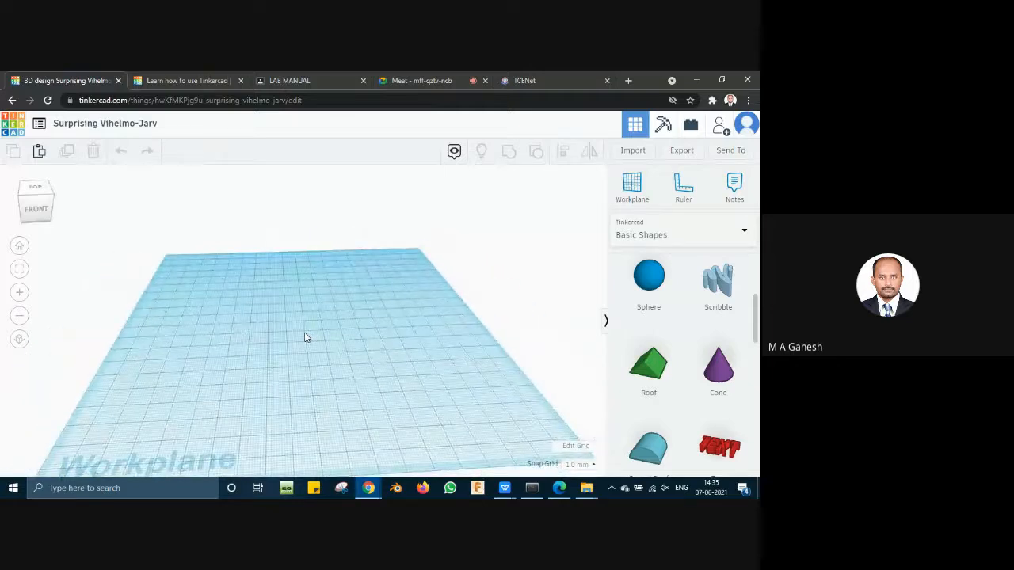
{"action": "scroll", "coordinate": [306, 337], "scroll_direction": "down", "scroll_amount": 2}
{"action": "scroll", "coordinate": [306, 337], "scroll_direction": "up", "scroll_amount": 3}
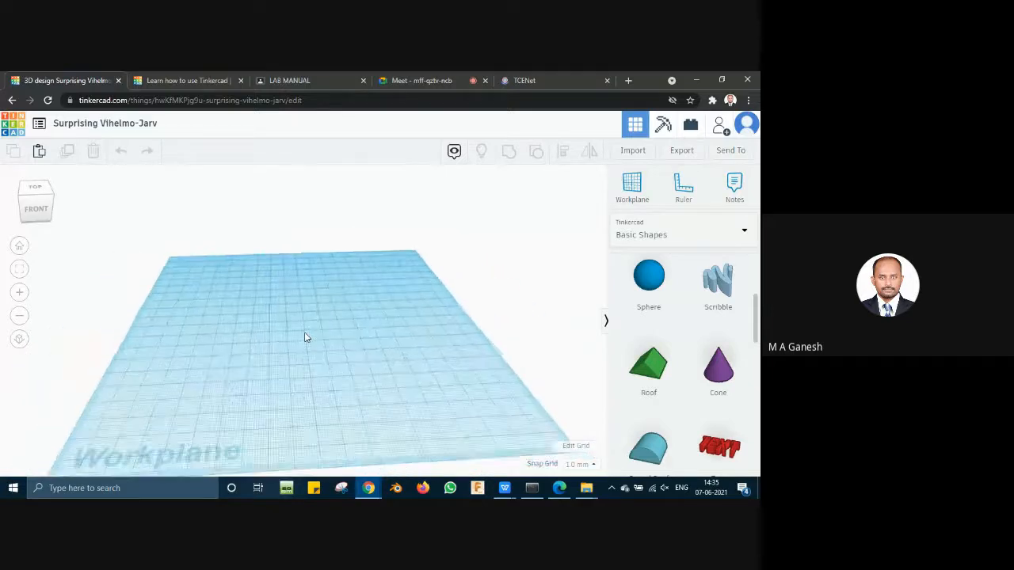
{"action": "scroll", "coordinate": [306, 336], "scroll_direction": "down", "scroll_amount": 2}
{"action": "scroll", "coordinate": [306, 337], "scroll_direction": "up", "scroll_amount": 3}
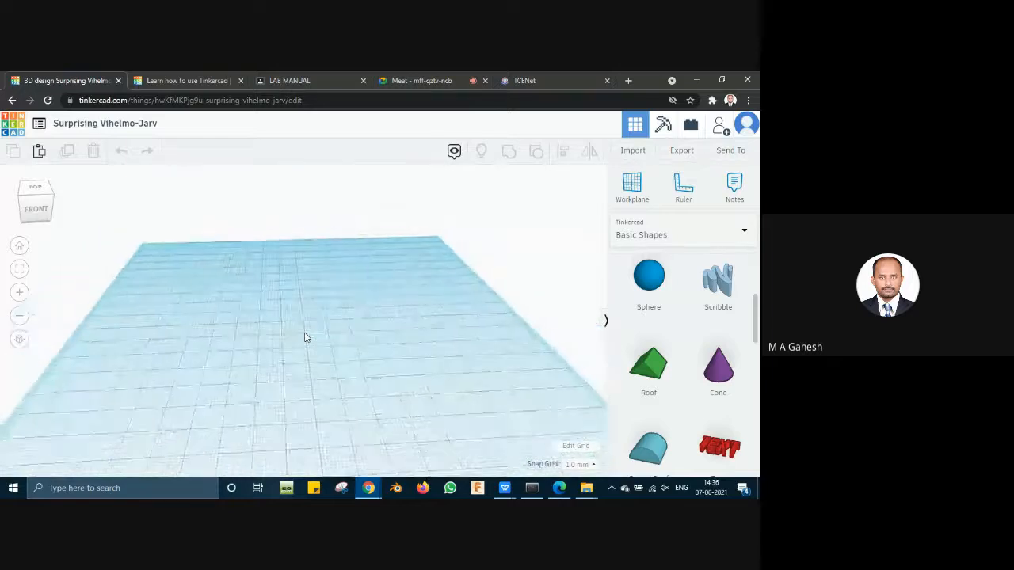
{"action": "scroll", "coordinate": [304, 337], "scroll_direction": "down", "scroll_amount": 2}
{"action": "scroll", "coordinate": [304, 337], "scroll_direction": "up", "scroll_amount": 1}
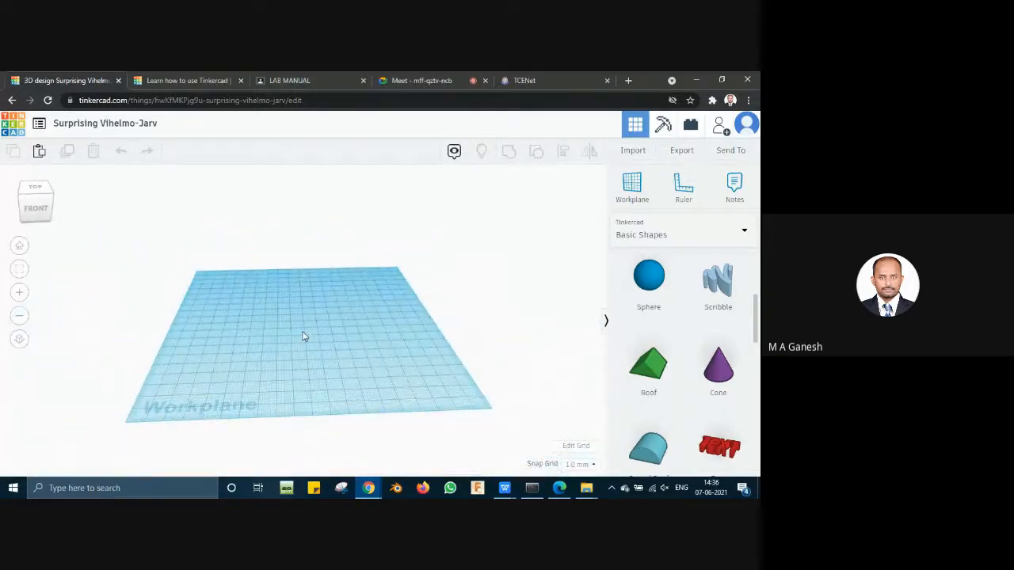
{"action": "scroll", "coordinate": [332, 335], "scroll_direction": "up", "scroll_amount": 2}
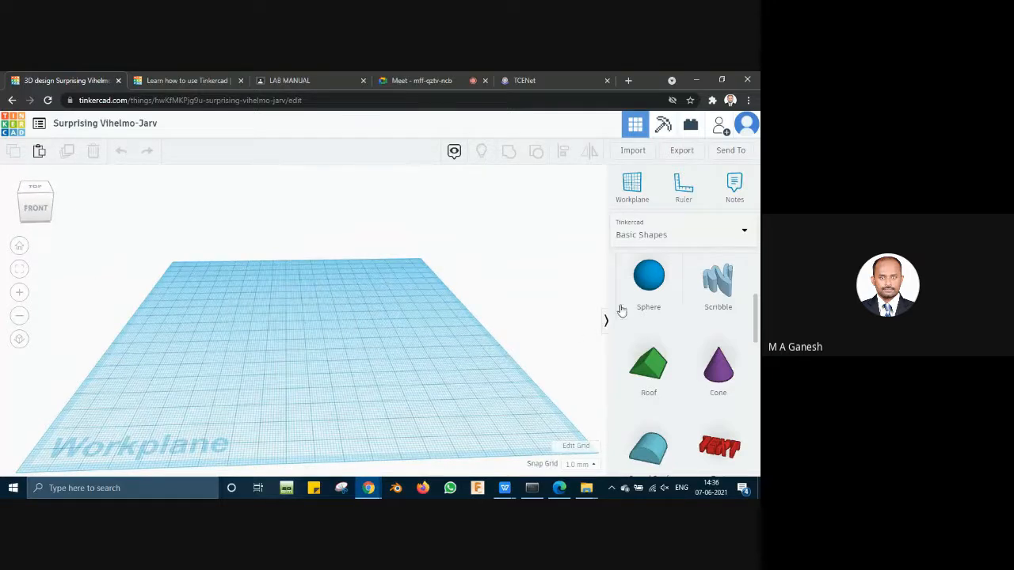
Step: Place a solid red box near the middle of the workplane and set its steps to 1
{"action": "scroll", "coordinate": [687, 358], "scroll_direction": "up", "scroll_amount": 3}
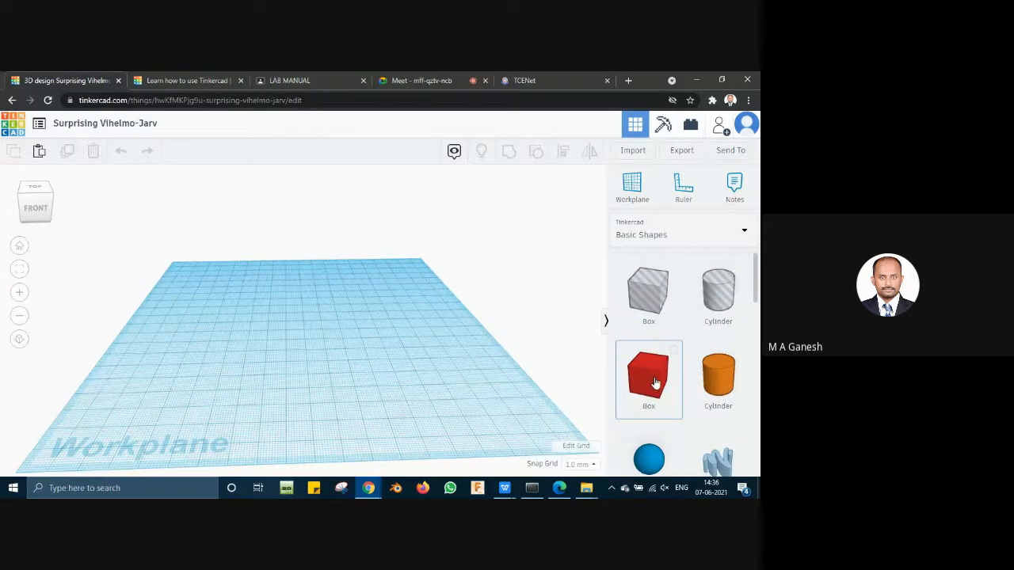
{"action": "left_click_drag", "start_coordinate": [655, 381], "coordinate": [301, 362]}
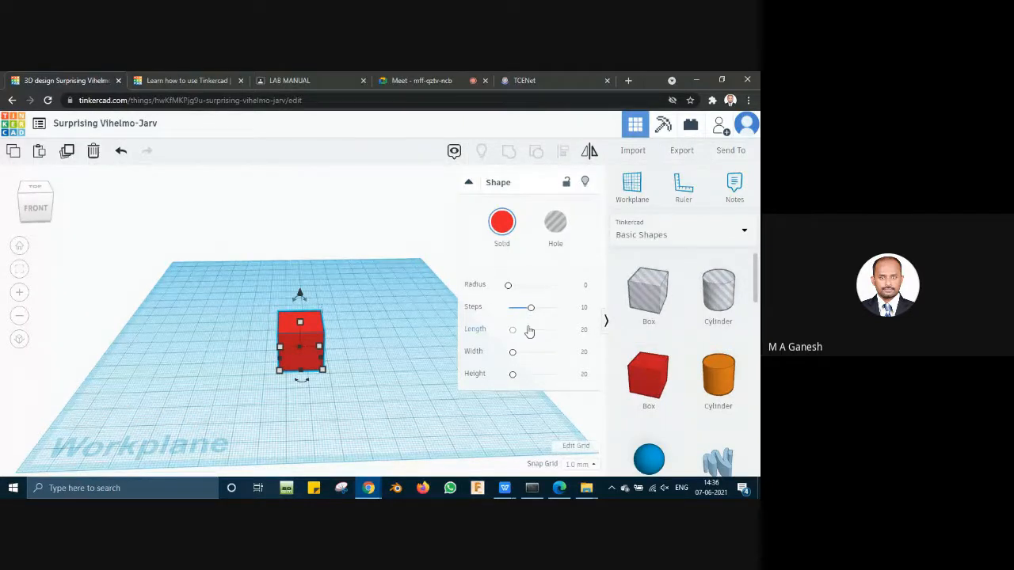
{"action": "left_click_drag", "start_coordinate": [533, 309], "coordinate": [507, 308]}
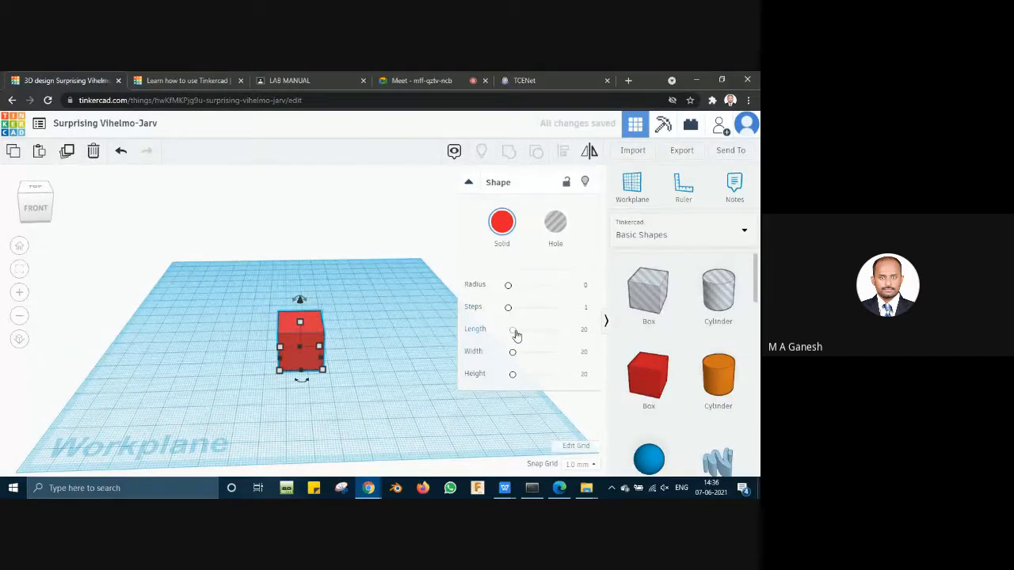
Step: Check the tray's length in the lab manual drawing and set the red box's length to 45.7 mm
{"action": "mouse_move", "coordinate": [517, 332]}
{"action": "left_mouse_down"}
{"action": "mouse_move", "coordinate": [591, 339]}
{"action": "mouse_move", "coordinate": [522, 337]}
{"action": "left_mouse_up"}
{"action": "left_click", "coordinate": [309, 79]}
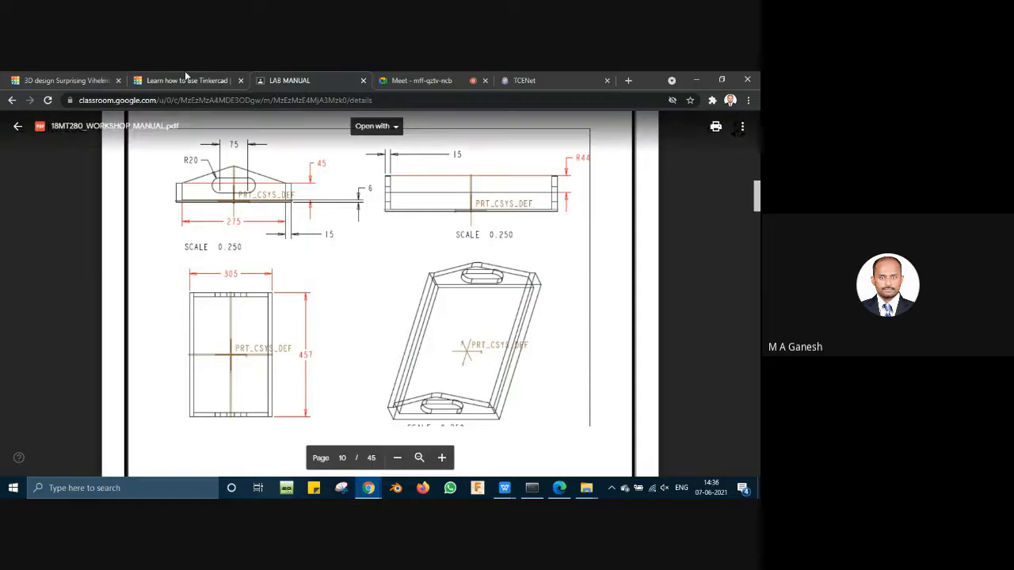
{"action": "left_click", "coordinate": [96, 73]}
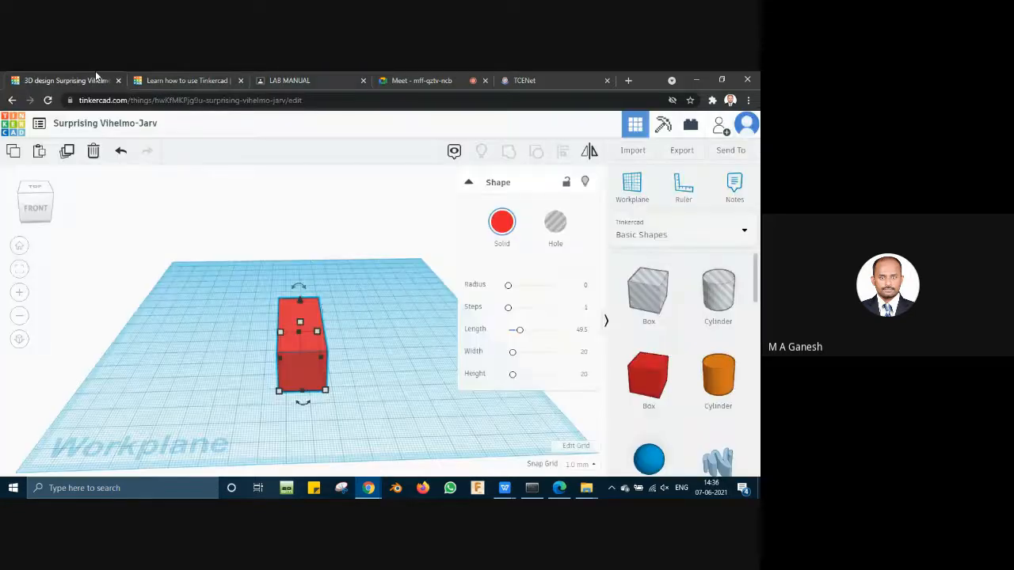
{"action": "mouse_move", "coordinate": [520, 330]}
{"action": "left_mouse_down"}
{"action": "mouse_move", "coordinate": [577, 331]}
{"action": "mouse_move", "coordinate": [516, 334]}
{"action": "left_mouse_up"}
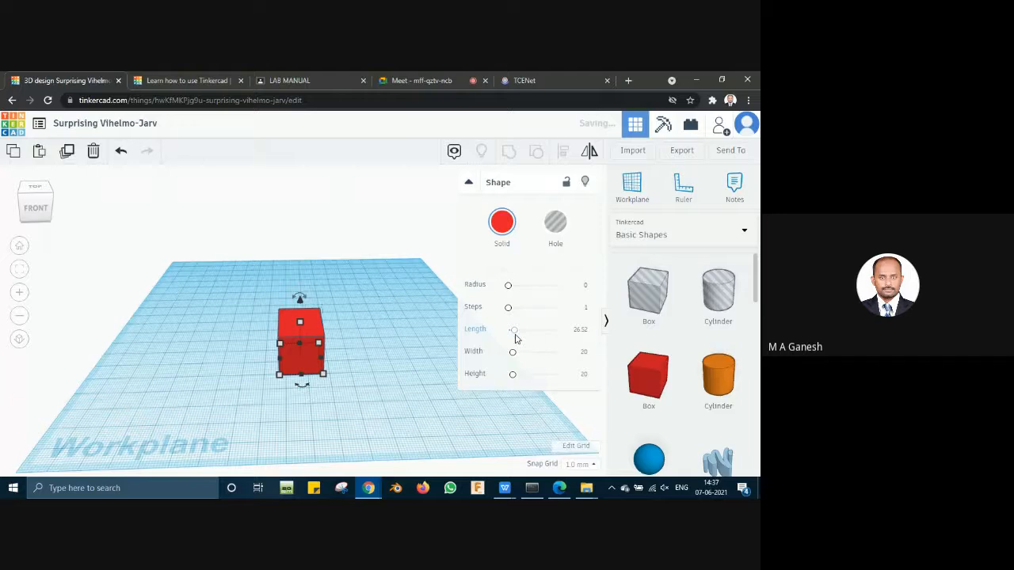
{"action": "left_click", "coordinate": [581, 331]}
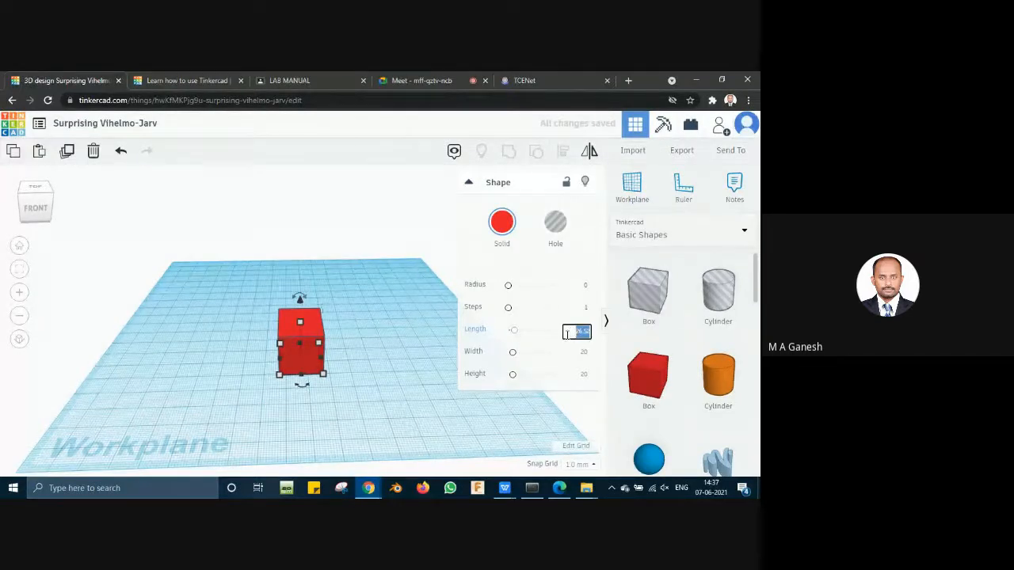
{"action": "type", "text": "48"}
{"action": "key", "text": "Return"}
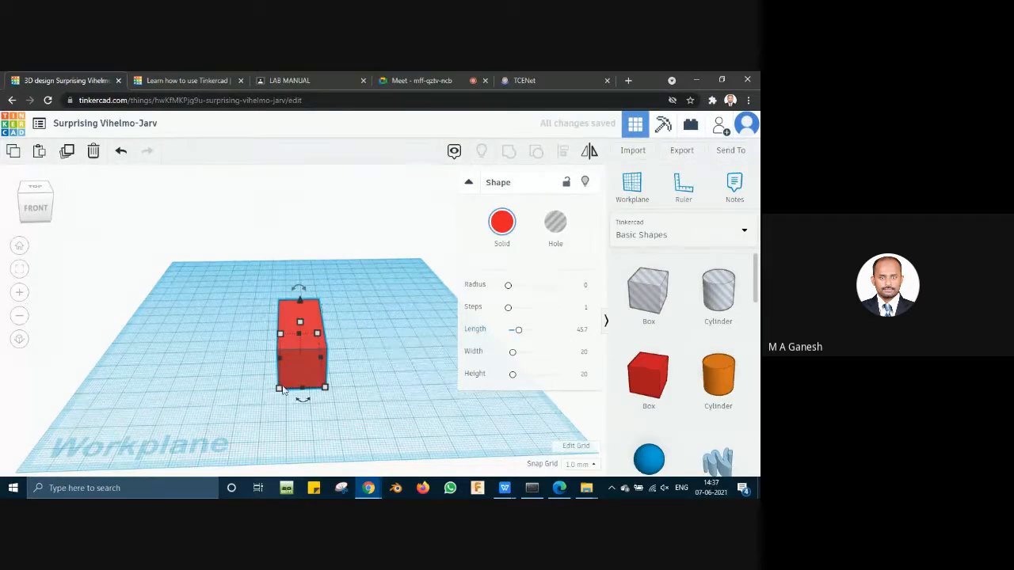
Step: Check the tray's width in the lab manual drawing and set the red box's width to 30.5 mm
{"action": "left_click", "coordinate": [585, 353]}
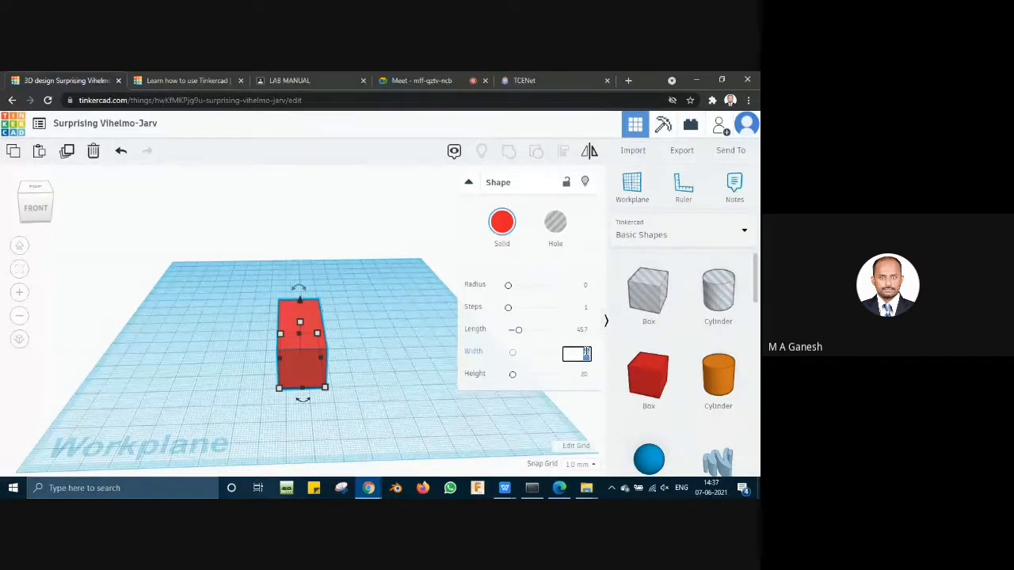
{"action": "left_click", "coordinate": [316, 78]}
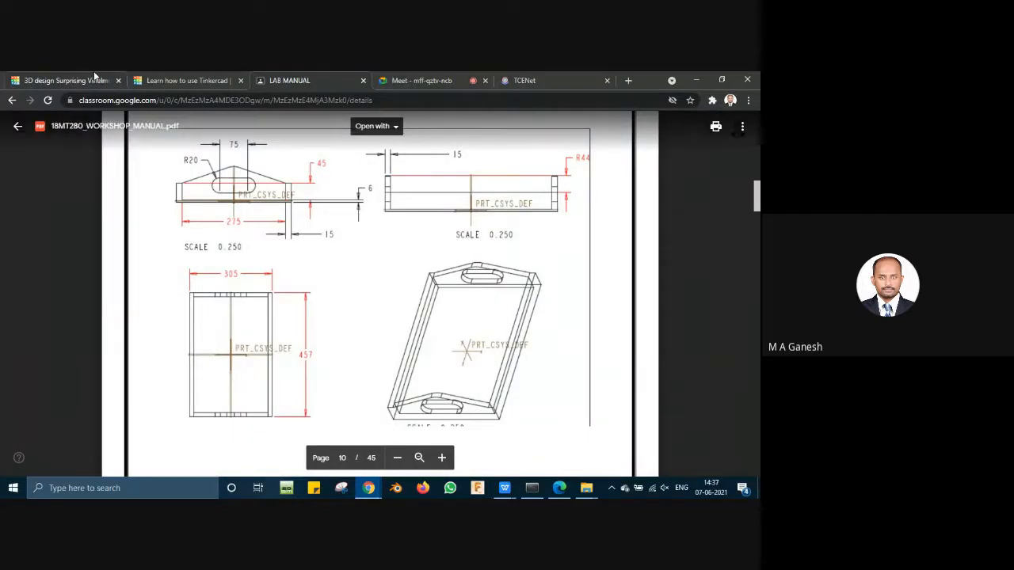
{"action": "left_click", "coordinate": [71, 80]}
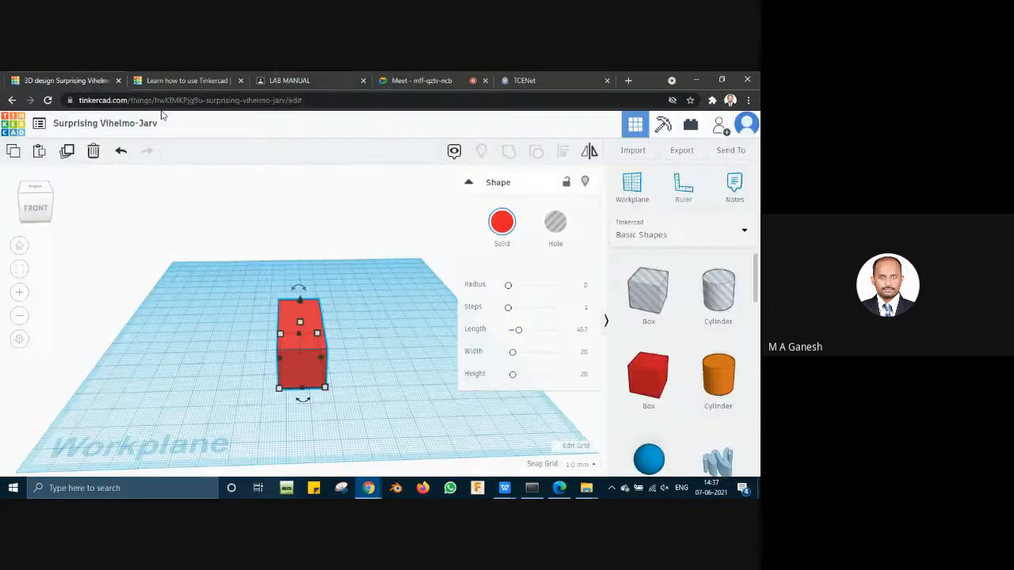
{"action": "left_click", "coordinate": [584, 354]}
{"action": "key", "text": "Return"}
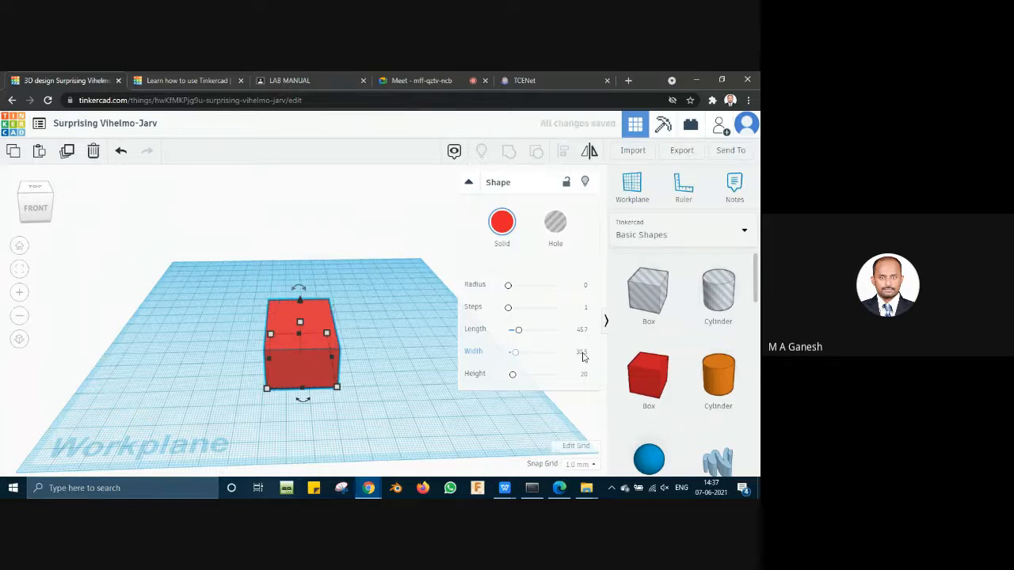
Step: Check the base thickness in the lab manual drawing, set the red box's height to 0.6 mm and deselect it
{"action": "left_click", "coordinate": [584, 375]}
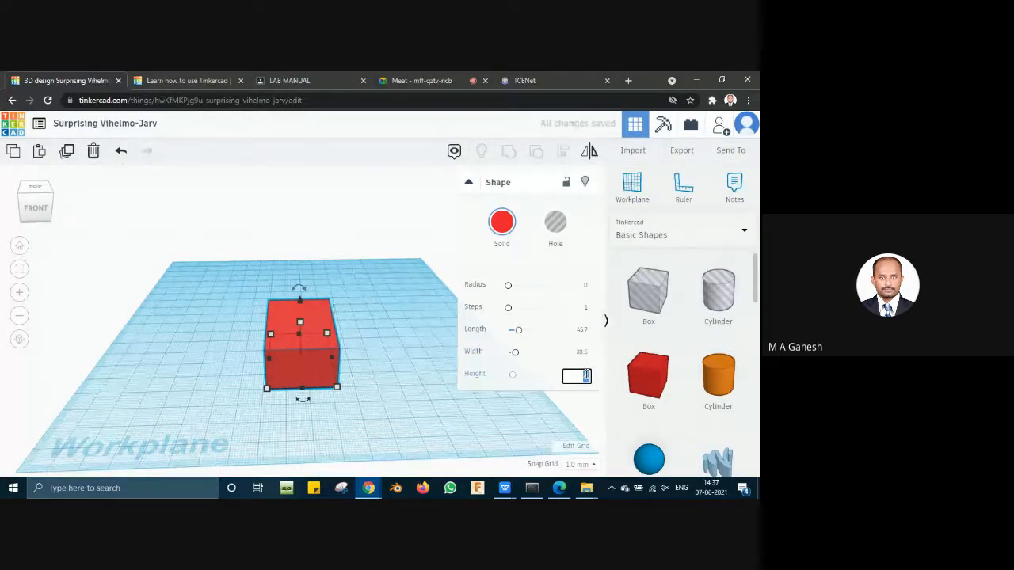
{"action": "left_click", "coordinate": [289, 80]}
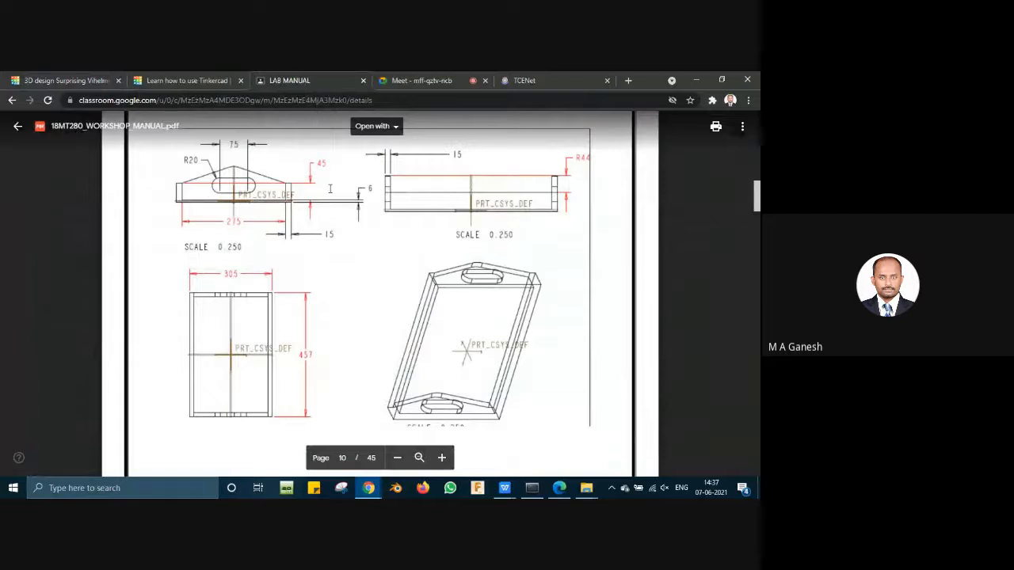
{"action": "left_click", "coordinate": [71, 80]}
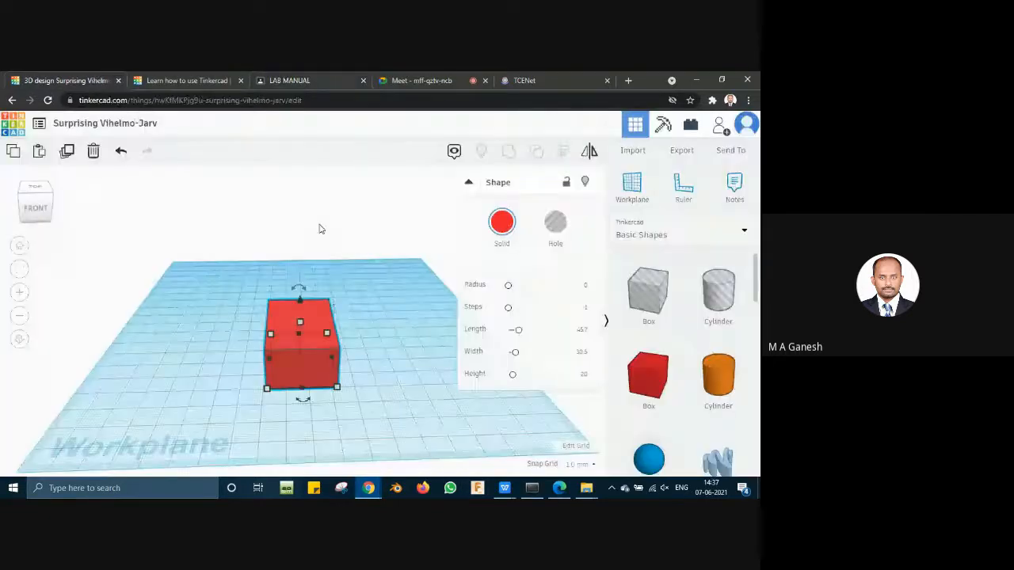
{"action": "left_click", "coordinate": [584, 375]}
{"action": "key", "text": "BackSpace"}
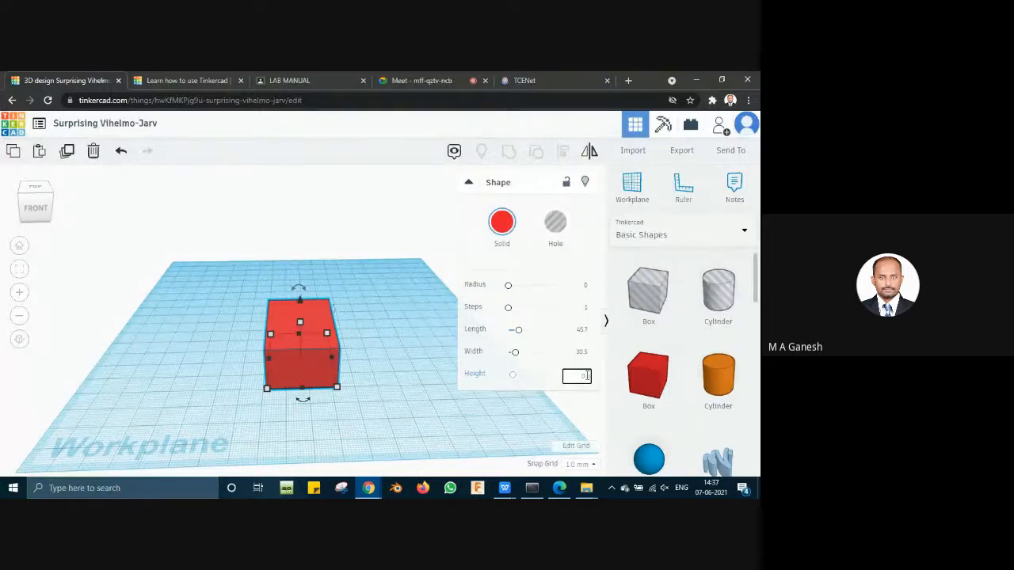
{"action": "type", "text": "0.6"}
{"action": "key", "text": "Return"}
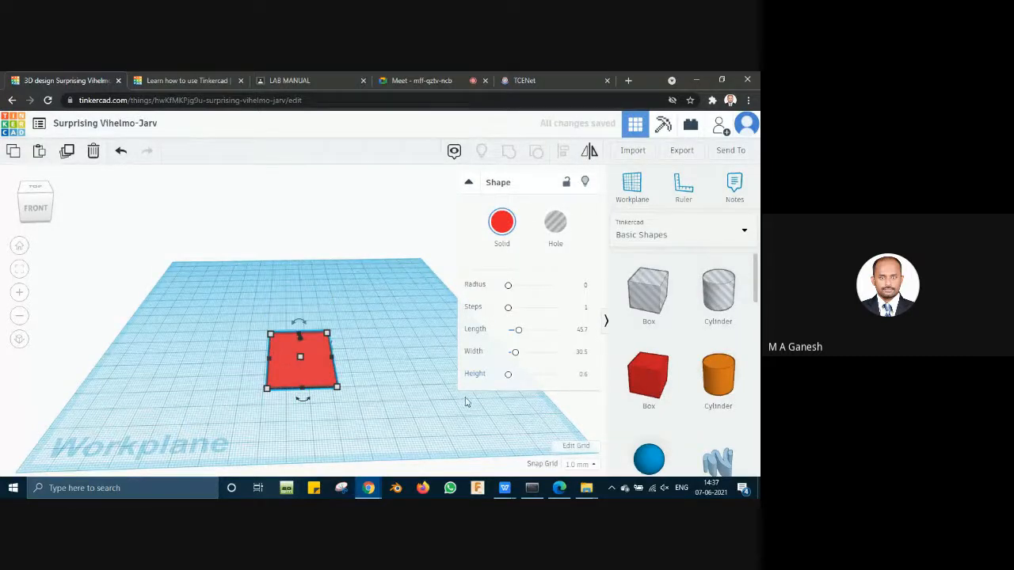
{"action": "left_click", "coordinate": [373, 419]}
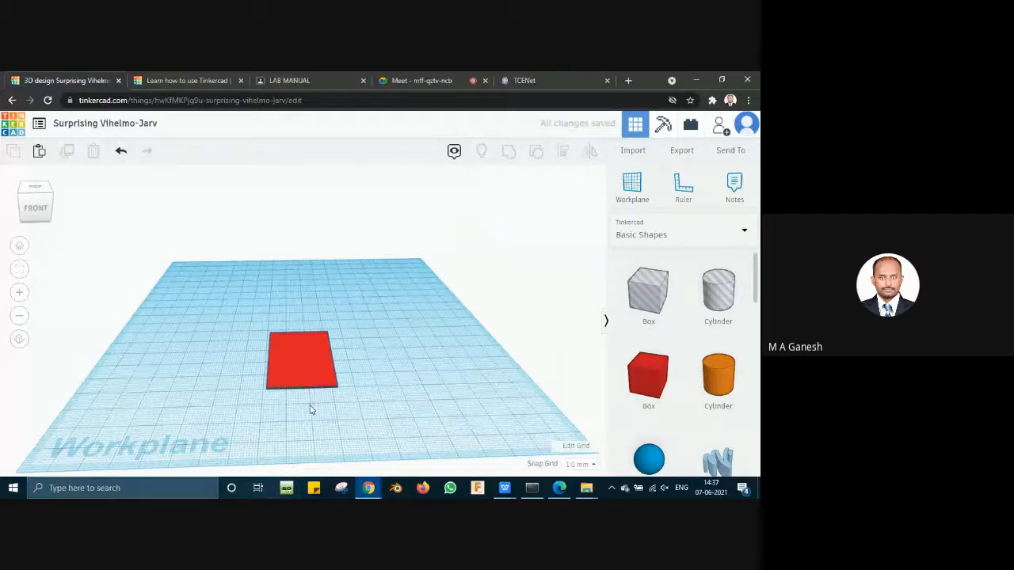
Step: Examine the red base plate's thin front edge and overall shape from low and high viewing angles
{"action": "scroll", "coordinate": [303, 403], "scroll_direction": "up", "scroll_amount": 2}
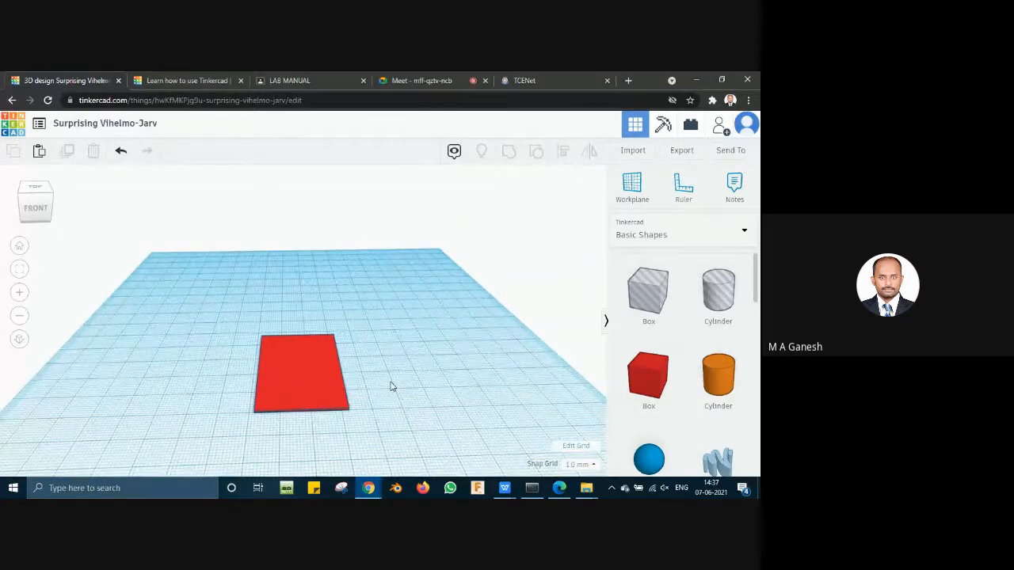
{"action": "mouse_move", "coordinate": [391, 387]}
{"action": "right_mouse_down"}
{"action": "mouse_move", "coordinate": [353, 370]}
{"action": "mouse_move", "coordinate": [348, 353]}
{"action": "mouse_move", "coordinate": [434, 376]}
{"action": "mouse_move", "coordinate": [452, 356]}
{"action": "mouse_move", "coordinate": [269, 367]}
{"action": "mouse_move", "coordinate": [332, 399]}
{"action": "mouse_move", "coordinate": [394, 403]}
{"action": "mouse_move", "coordinate": [387, 369]}
{"action": "right_mouse_up"}
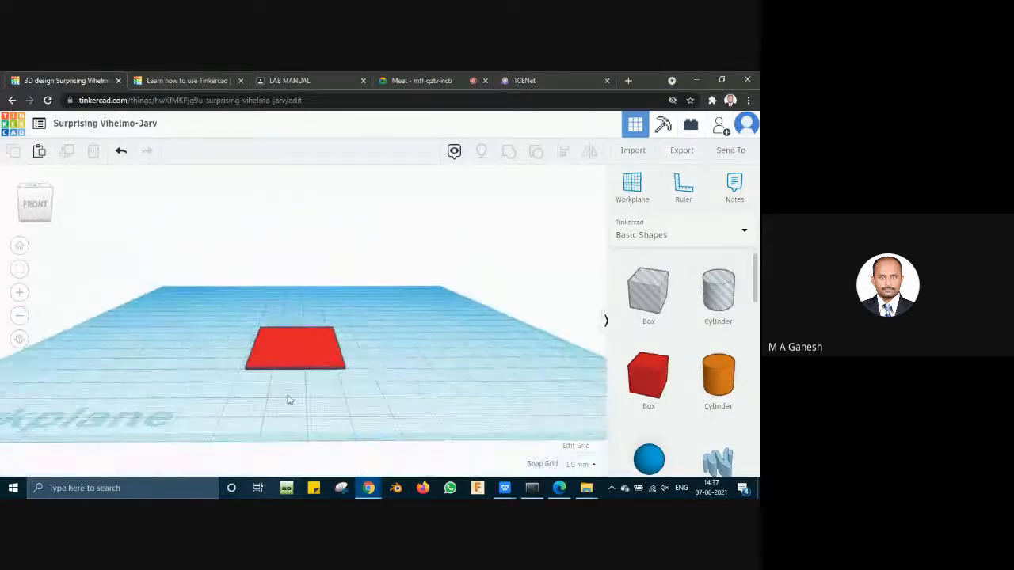
{"action": "scroll", "coordinate": [288, 400], "scroll_direction": "up", "scroll_amount": 5}
{"action": "scroll", "coordinate": [287, 401], "scroll_direction": "down", "scroll_amount": 3}
{"action": "scroll", "coordinate": [294, 432], "scroll_direction": "up", "scroll_amount": 2}
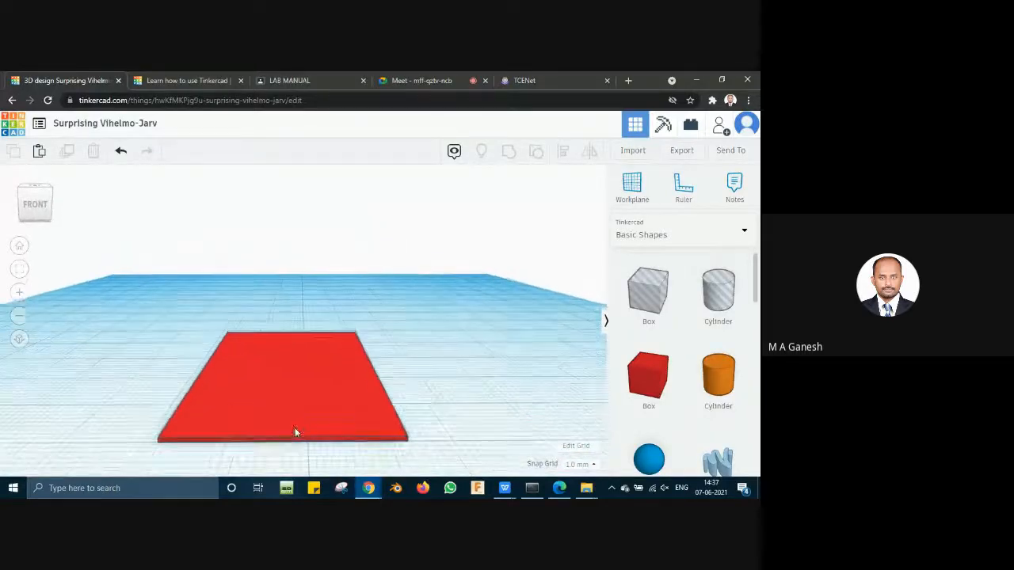
{"action": "right_click_drag", "start_coordinate": [295, 427], "coordinate": [331, 461]}
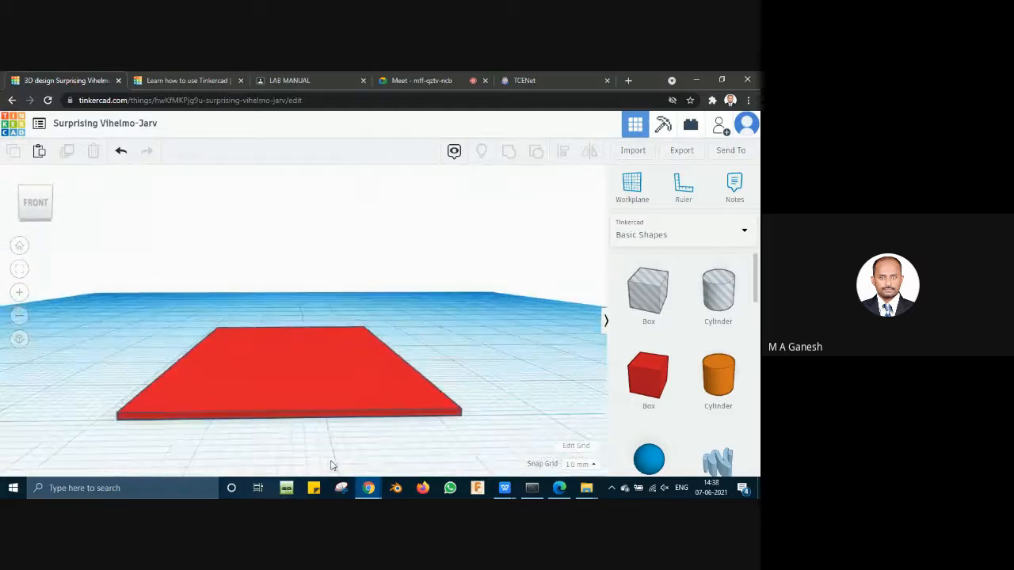
{"action": "scroll", "coordinate": [343, 401], "scroll_direction": "down", "scroll_amount": 2}
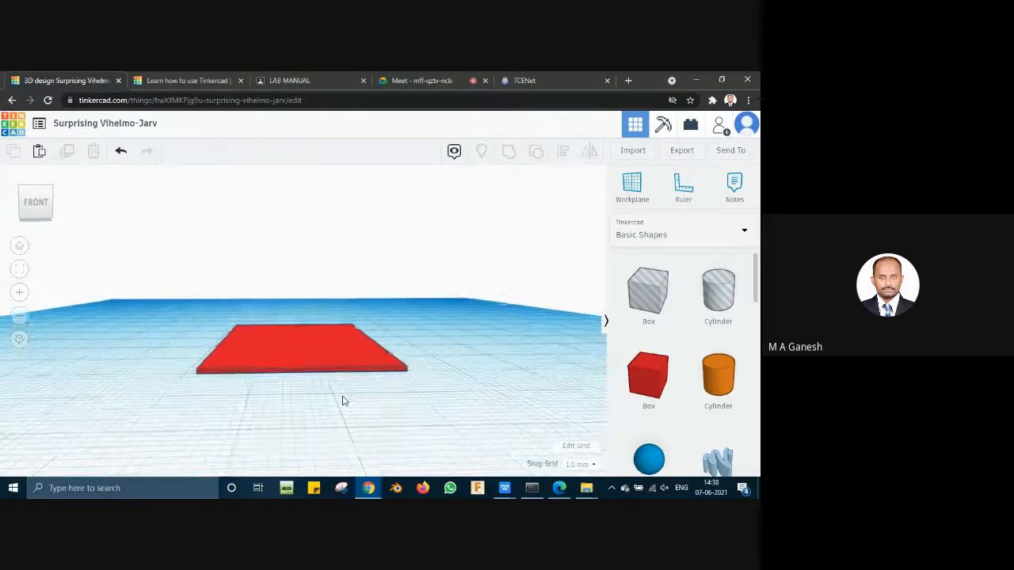
{"action": "right_click_drag", "start_coordinate": [342, 401], "coordinate": [243, 384]}
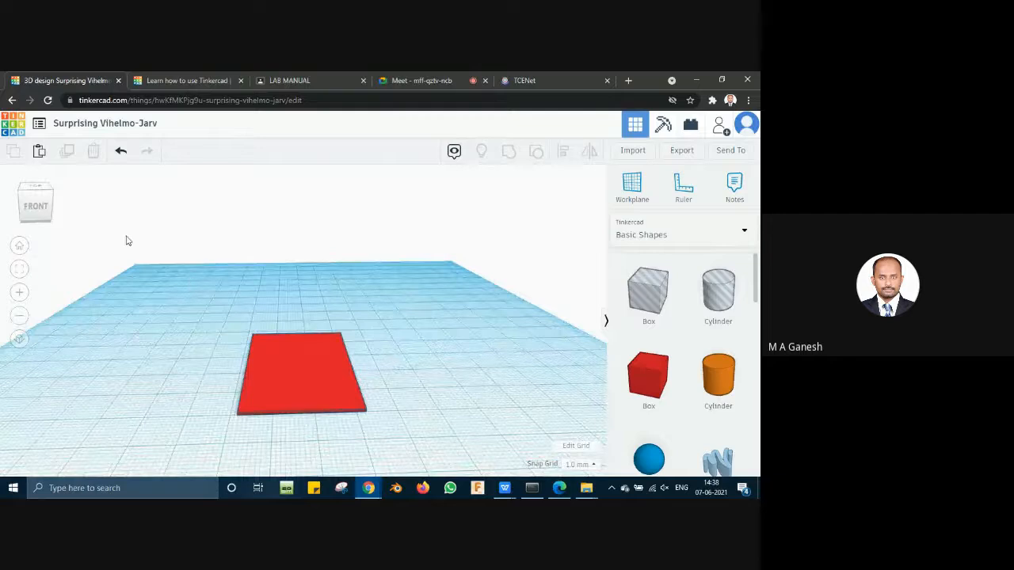
Step: Inspect the base plate in the front, top, side and bottom views, returning to an angled perspective
{"action": "left_click", "coordinate": [32, 209]}
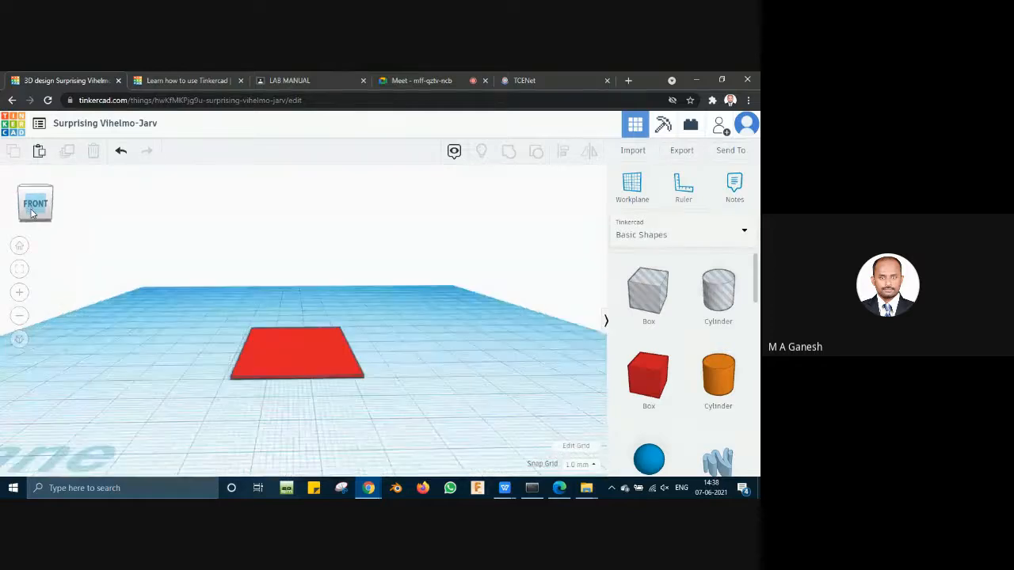
{"action": "left_click", "coordinate": [35, 181]}
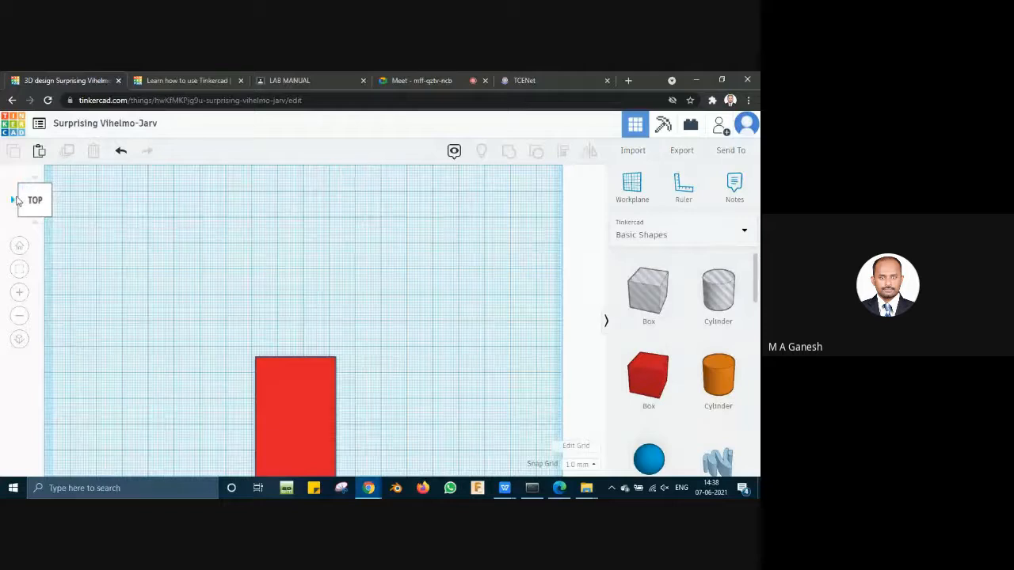
{"action": "left_click", "coordinate": [18, 202]}
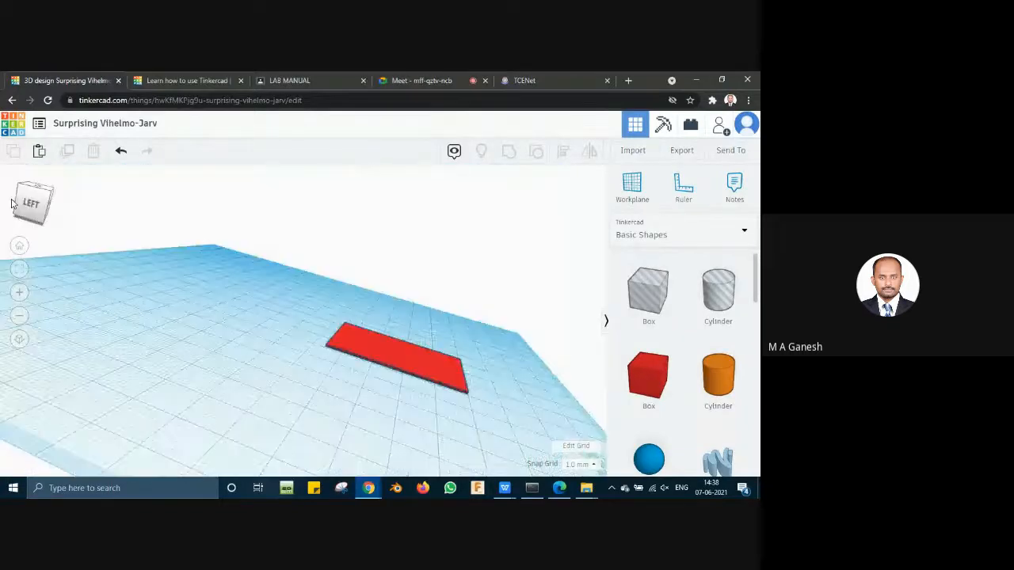
{"action": "left_click", "coordinate": [57, 205]}
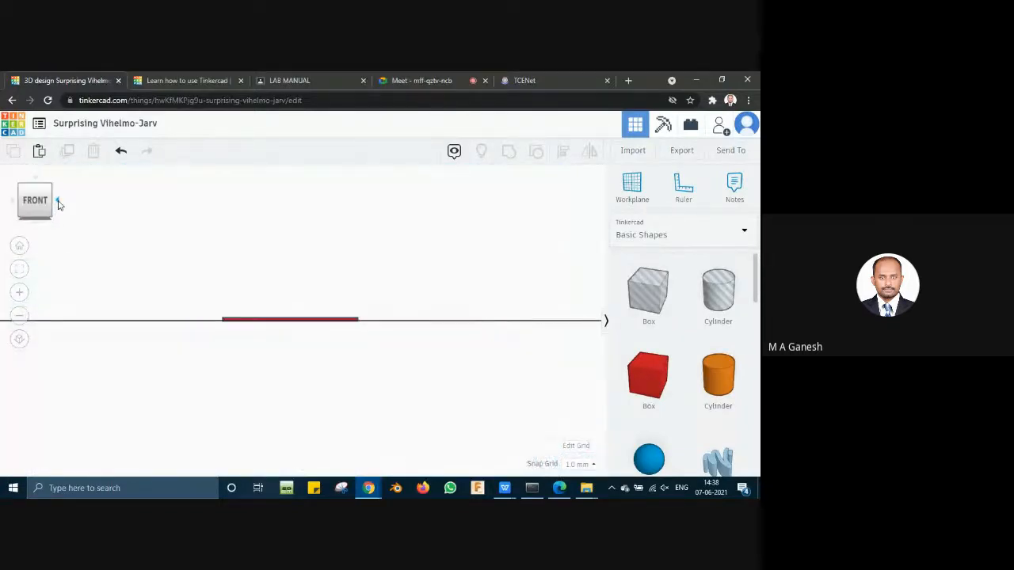
{"action": "left_click", "coordinate": [34, 225]}
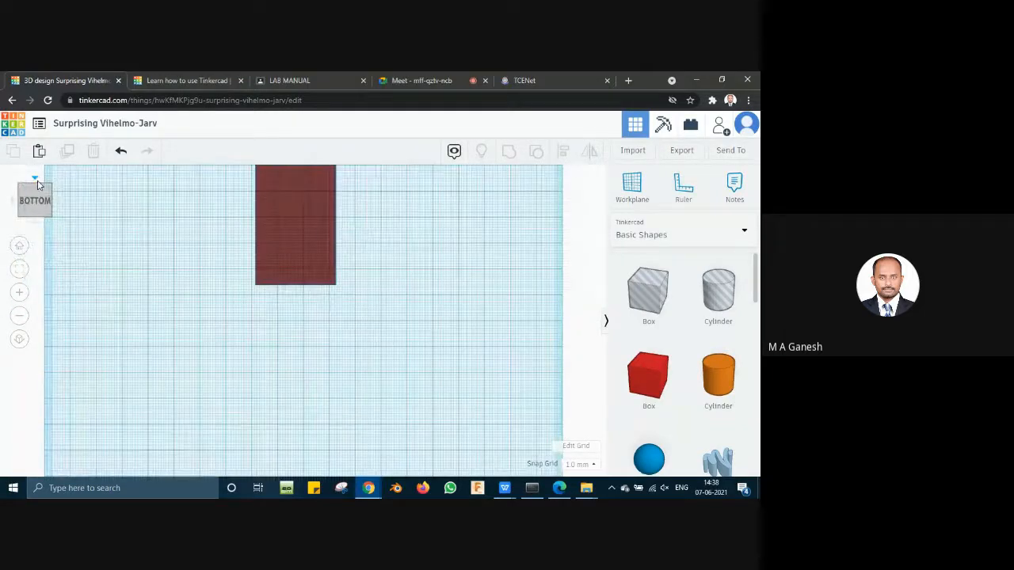
{"action": "left_click", "coordinate": [38, 181]}
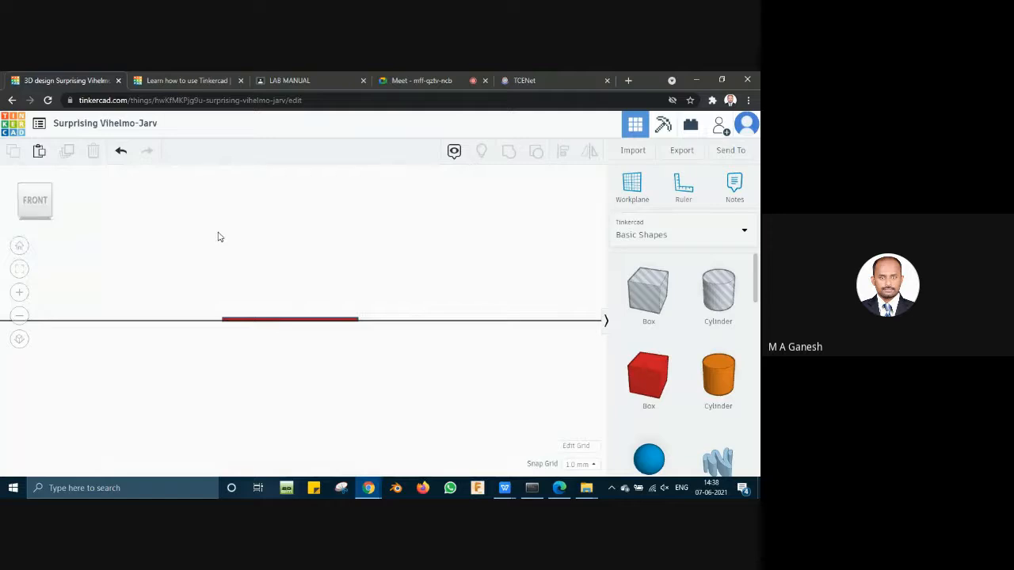
{"action": "right_click_drag", "start_coordinate": [220, 235], "coordinate": [199, 254]}
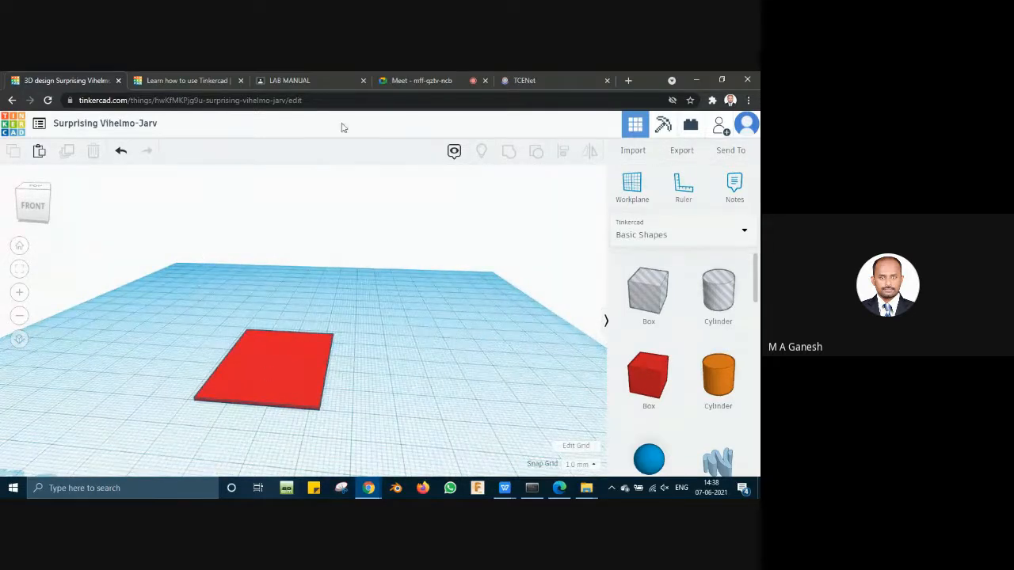
Step: Place the lab manual's browser tab beside the design's tab and examine the side wall dimensions in the tray drawing
{"action": "left_click", "coordinate": [282, 82]}
{"action": "left_click_drag", "start_coordinate": [282, 83], "coordinate": [191, 85]}
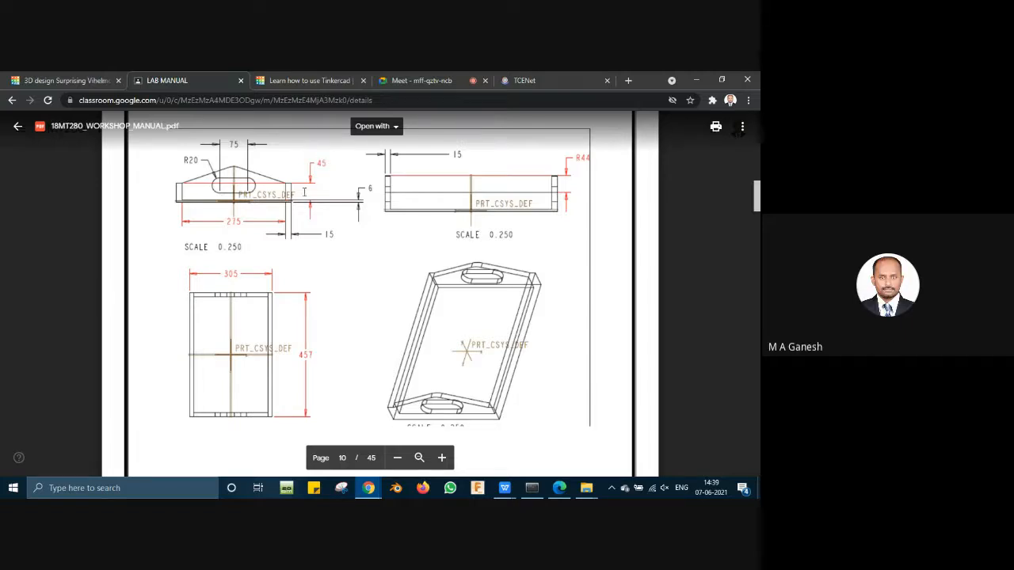
{"action": "scroll", "coordinate": [250, 190], "scroll_direction": "up", "scroll_amount": 3}
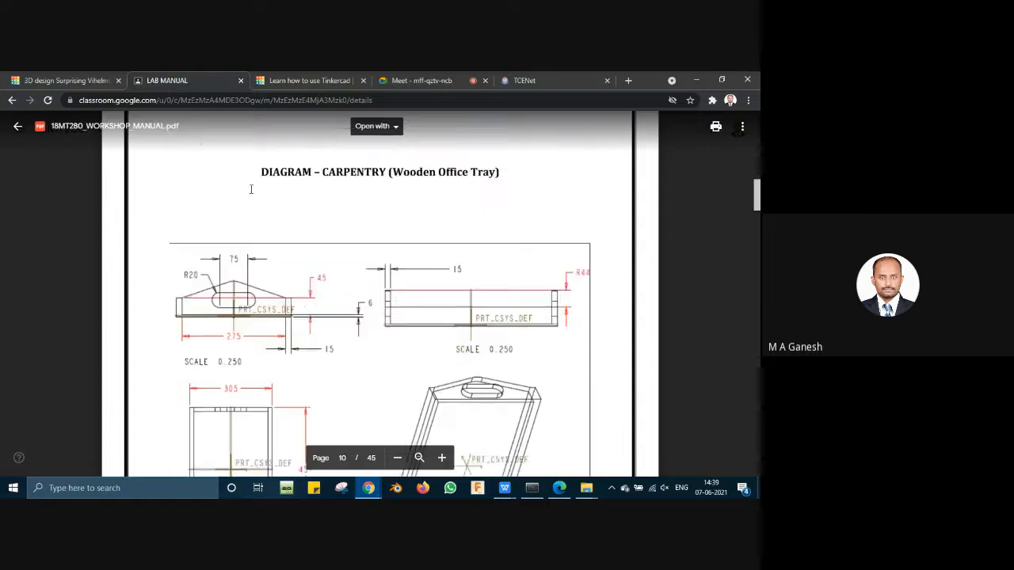
{"action": "scroll", "coordinate": [293, 237], "scroll_direction": "down", "scroll_amount": 2}
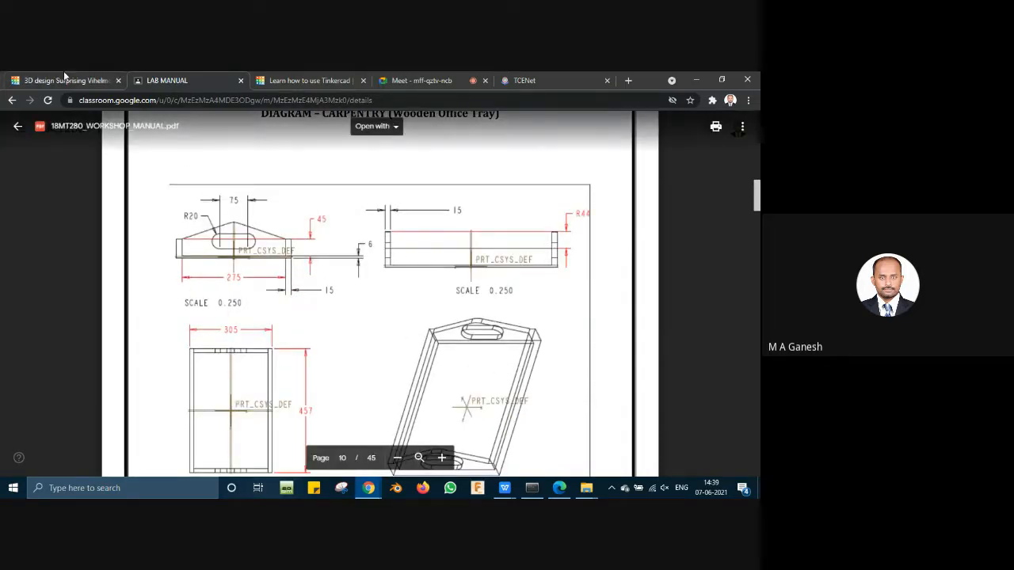
{"action": "scroll", "coordinate": [296, 309], "scroll_direction": "down", "scroll_amount": 1}
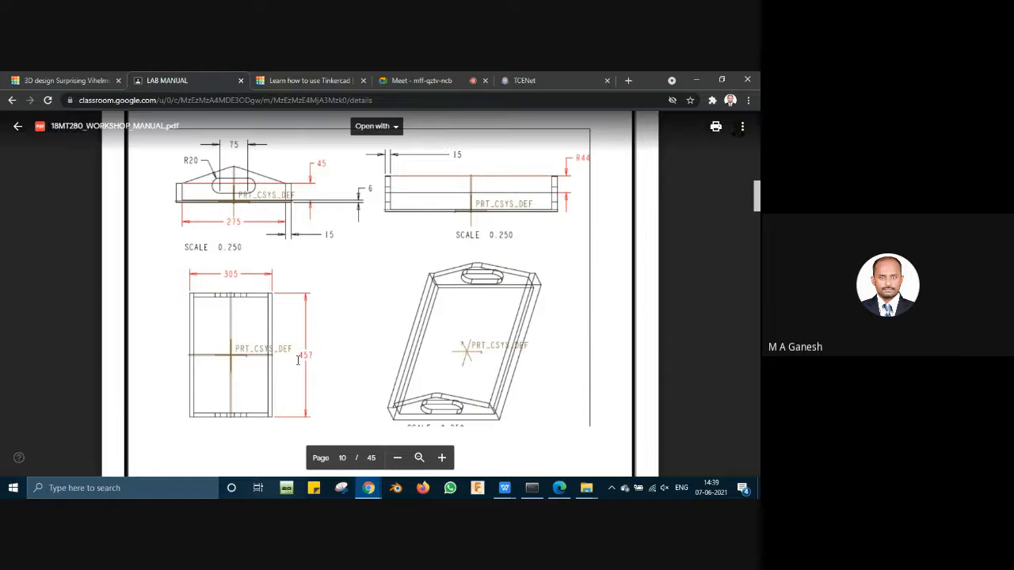
Step: Back in the Tinkercad design, place a second solid red box beside the base plate with steps 1 and length 45.7 mm
{"action": "left_click", "coordinate": [67, 79]}
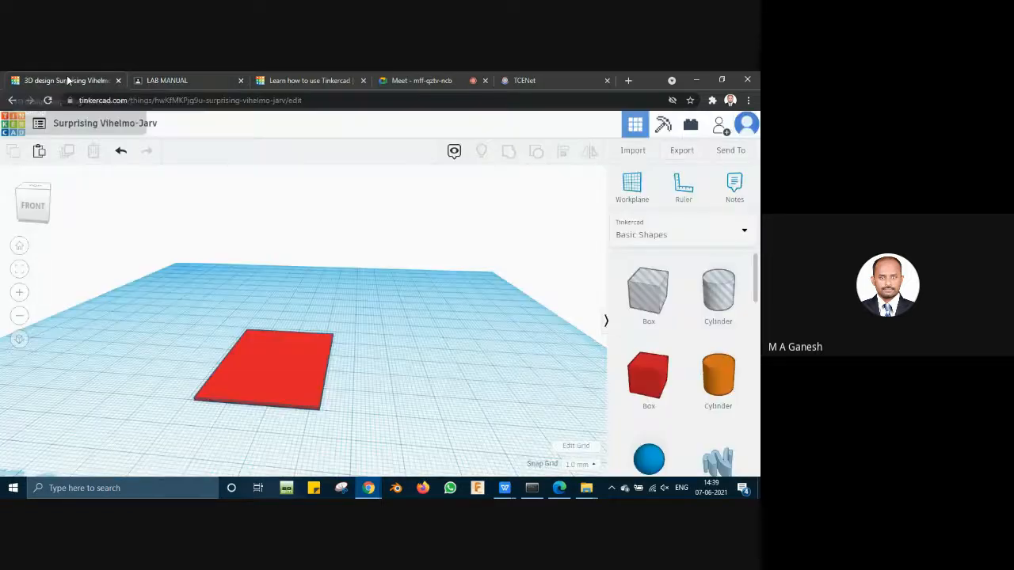
{"action": "left_click_drag", "start_coordinate": [648, 376], "coordinate": [440, 357]}
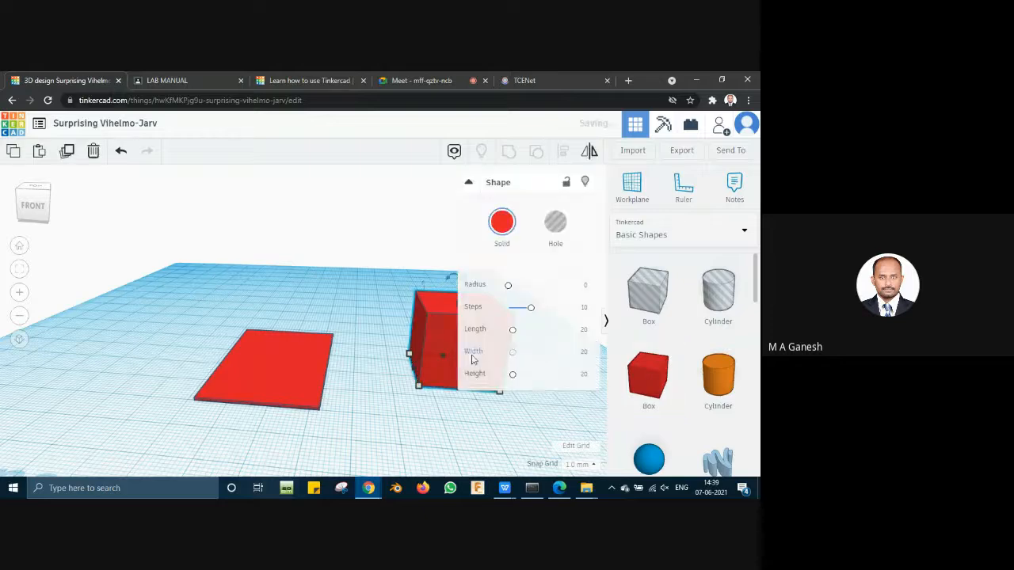
{"action": "left_click_drag", "start_coordinate": [530, 307], "coordinate": [487, 313]}
{"action": "left_click", "coordinate": [584, 330]}
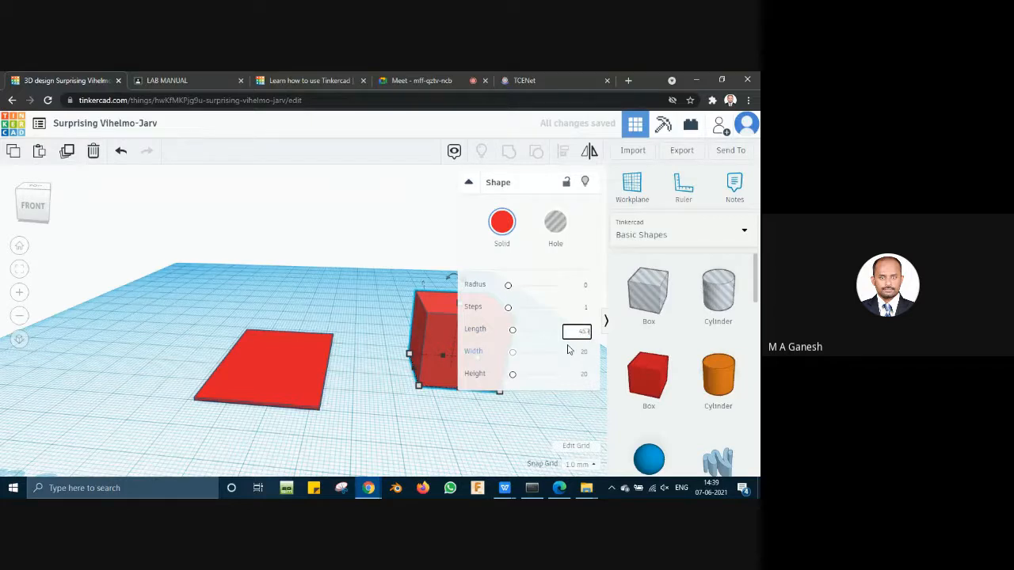
{"action": "type", "text": "45.7"}
{"action": "key", "text": "Return"}
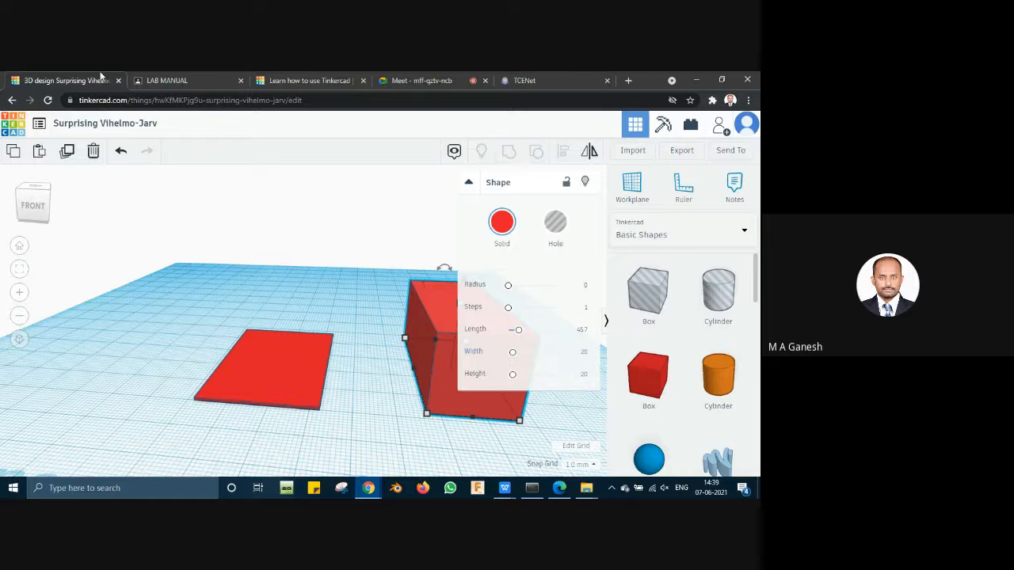
Step: Check the side wall thickness in the lab manual drawing and set the second box's width to 1.5 mm
{"action": "left_click", "coordinate": [154, 80]}
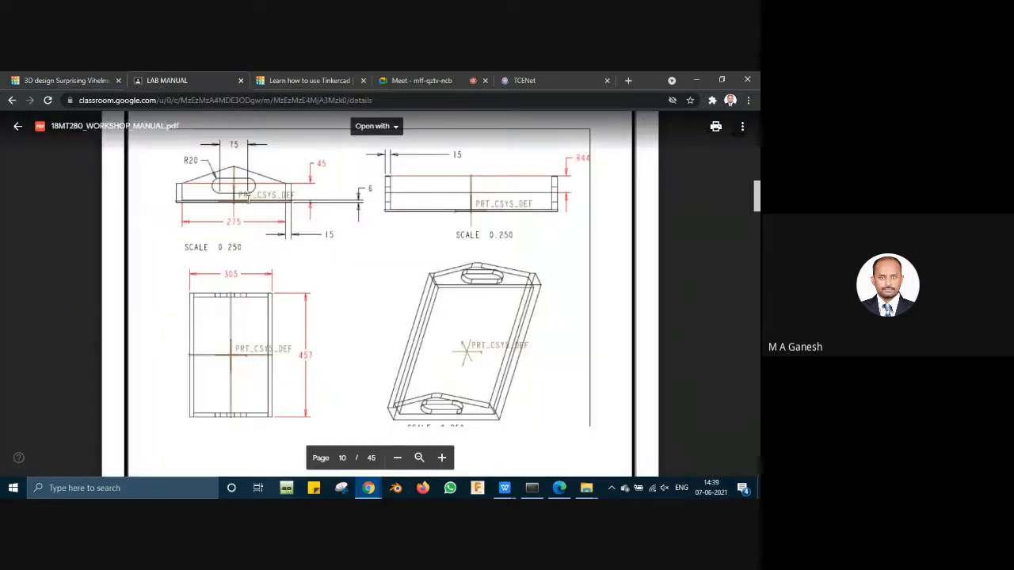
{"action": "left_click", "coordinate": [50, 74]}
{"action": "left_click", "coordinate": [584, 355]}
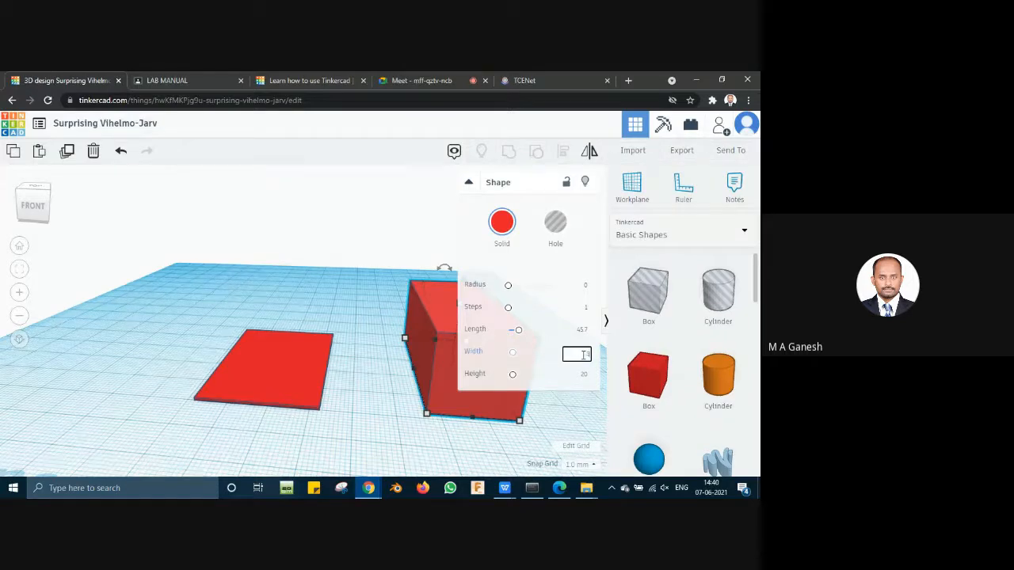
{"action": "key", "text": "Return"}
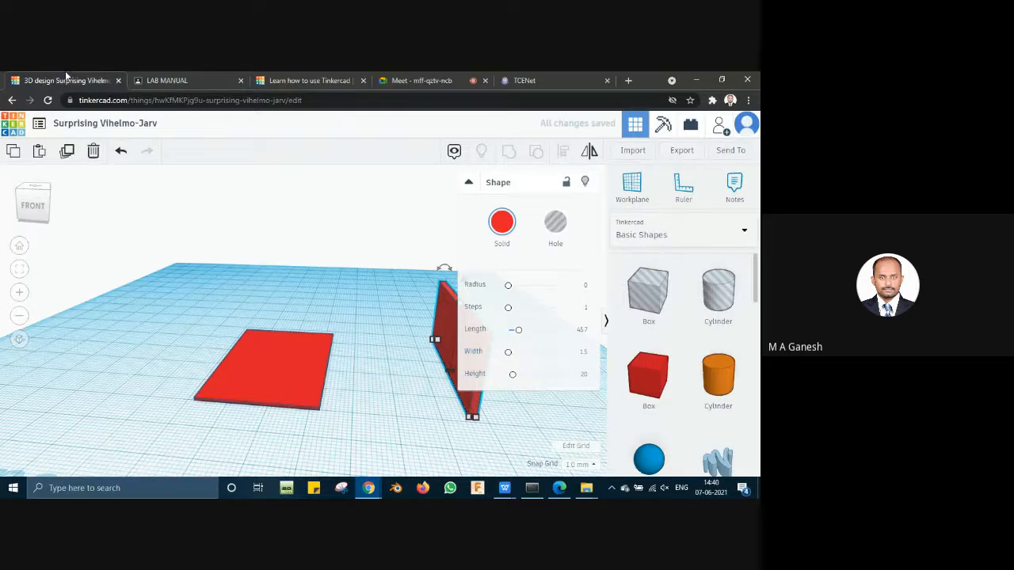
Step: Check the side wall height in the lab manual drawing, set the second box's height to 4.5 mm and deselect it
{"action": "left_click", "coordinate": [187, 76]}
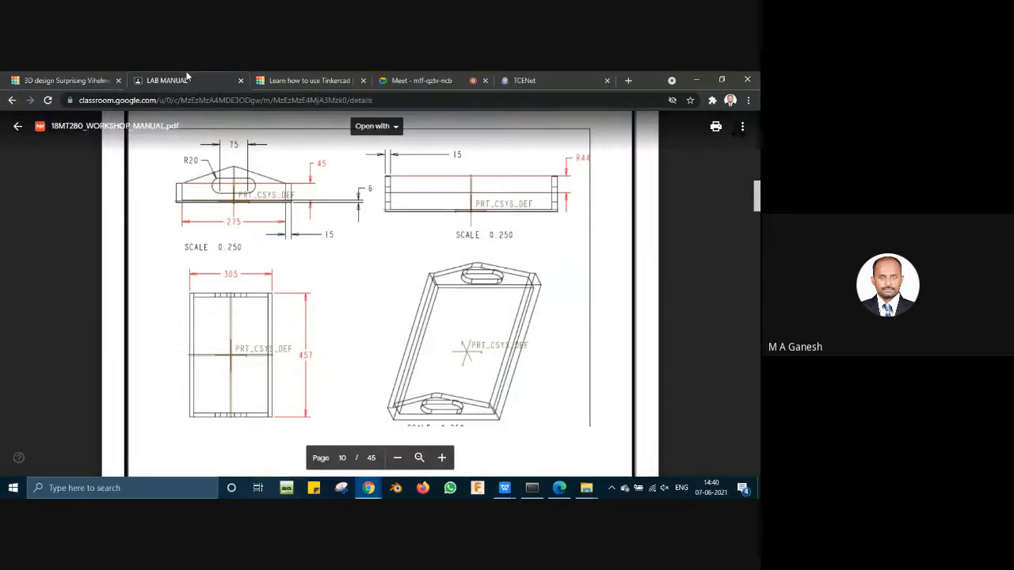
{"action": "left_click", "coordinate": [97, 77]}
{"action": "left_click", "coordinate": [584, 374]}
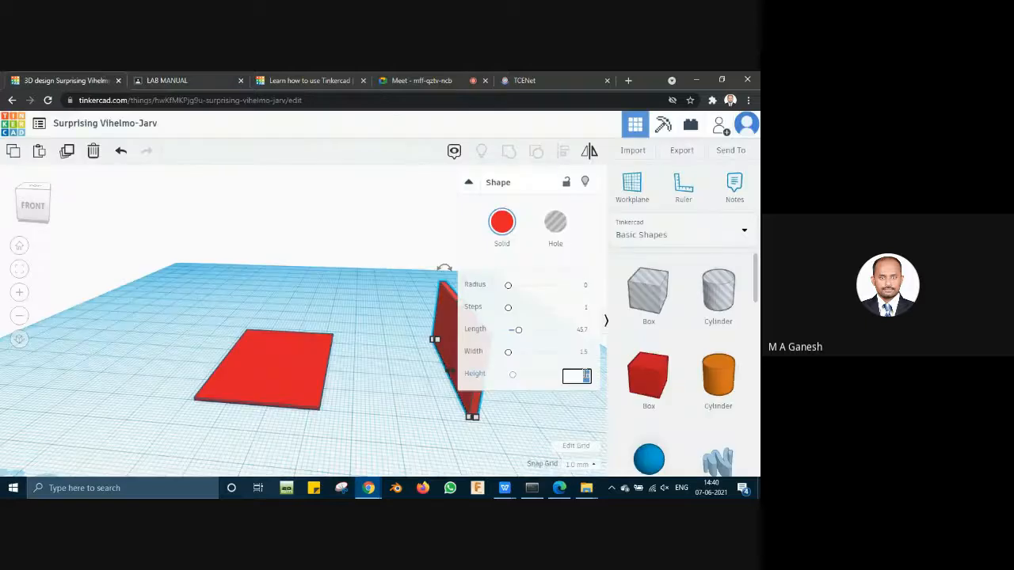
{"action": "key", "text": "BackSpace"}
{"action": "key", "text": "Return"}
{"action": "left_click", "coordinate": [556, 425]}
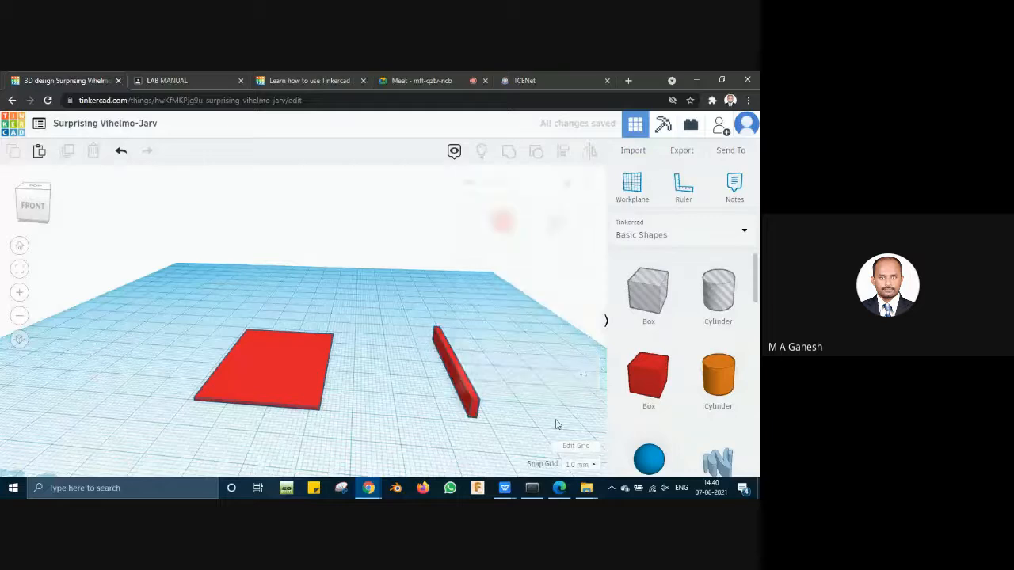
Step: Move the thin side wall about 17.75 mm closer to the base plate and deselect it
{"action": "left_click_drag", "start_coordinate": [465, 408], "coordinate": [400, 405]}
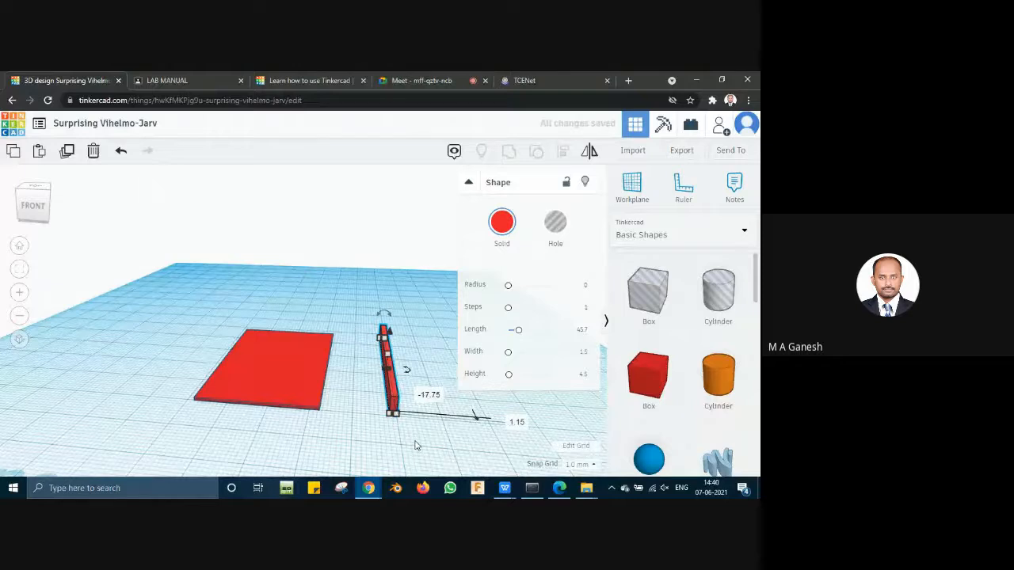
{"action": "left_click", "coordinate": [420, 434]}
{"action": "right_click_drag", "start_coordinate": [419, 432], "coordinate": [421, 424]}
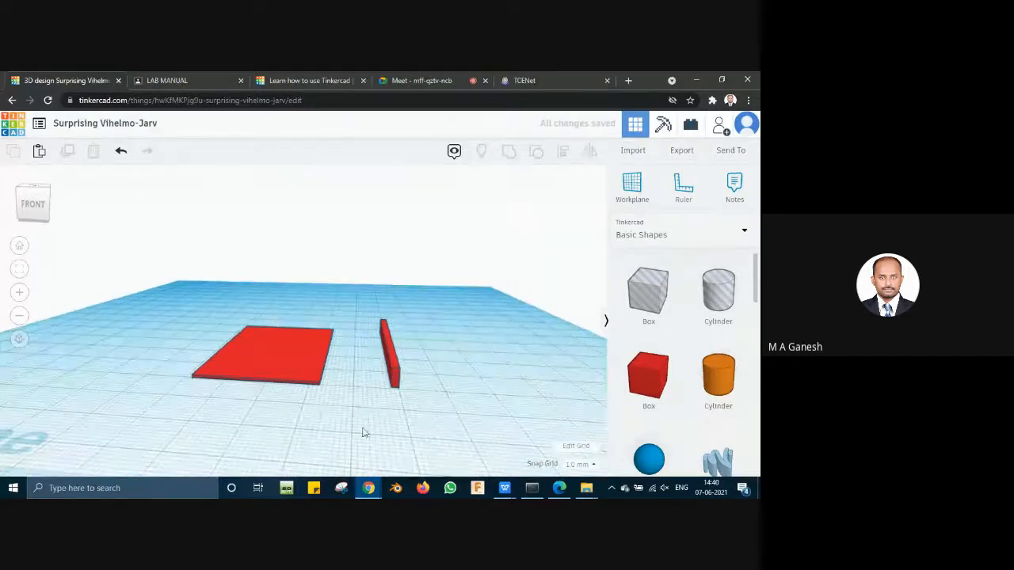
{"action": "scroll", "coordinate": [363, 429], "scroll_direction": "down", "scroll_amount": 2}
{"action": "right_click_drag", "start_coordinate": [357, 407], "coordinate": [364, 421]}
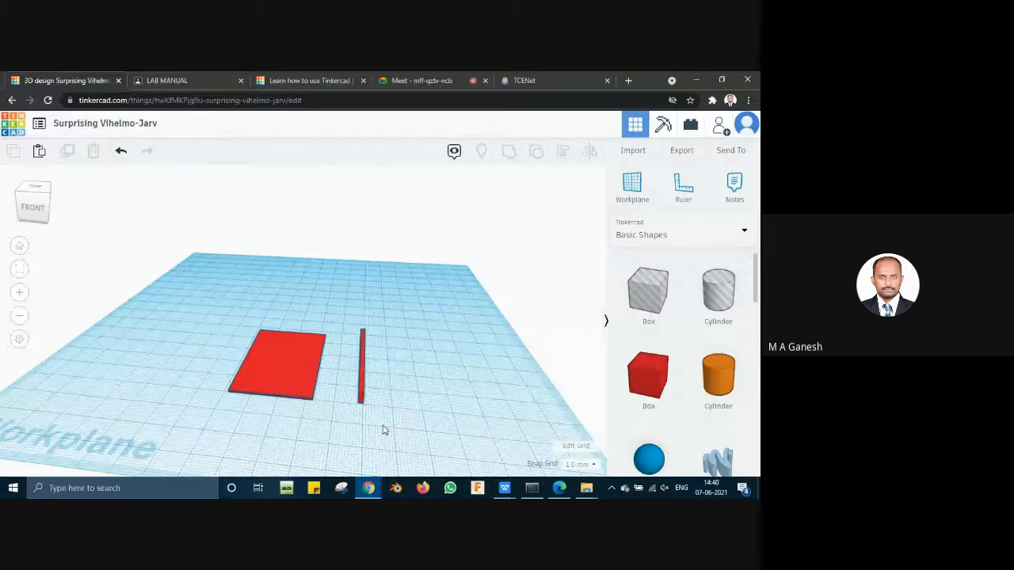
Step: Place a ruler near the workplane's front-left corner and check the base plate's dimensions and offsets from it
{"action": "left_click", "coordinate": [679, 193]}
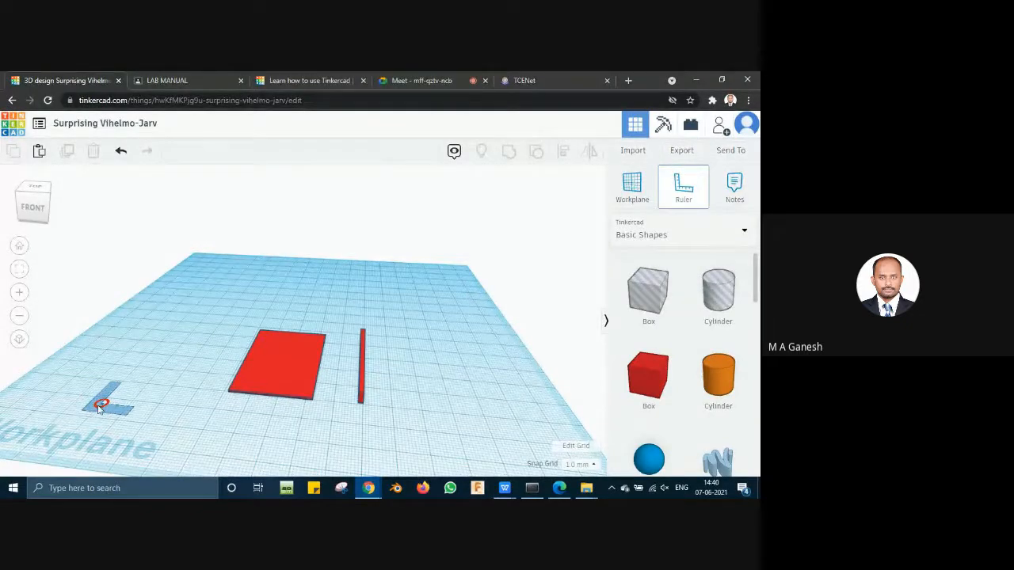
{"action": "left_click", "coordinate": [82, 408]}
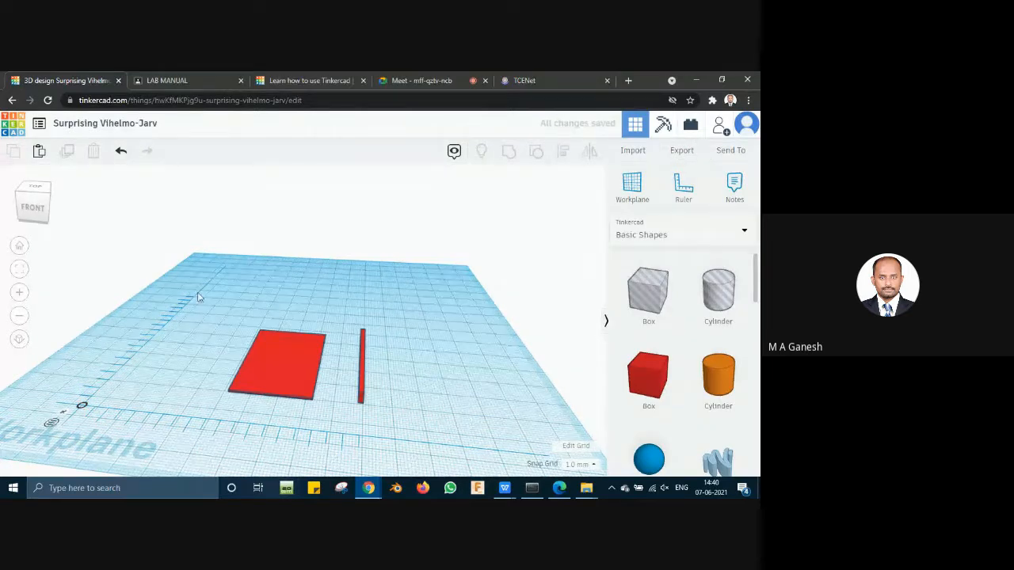
{"action": "left_click", "coordinate": [265, 376]}
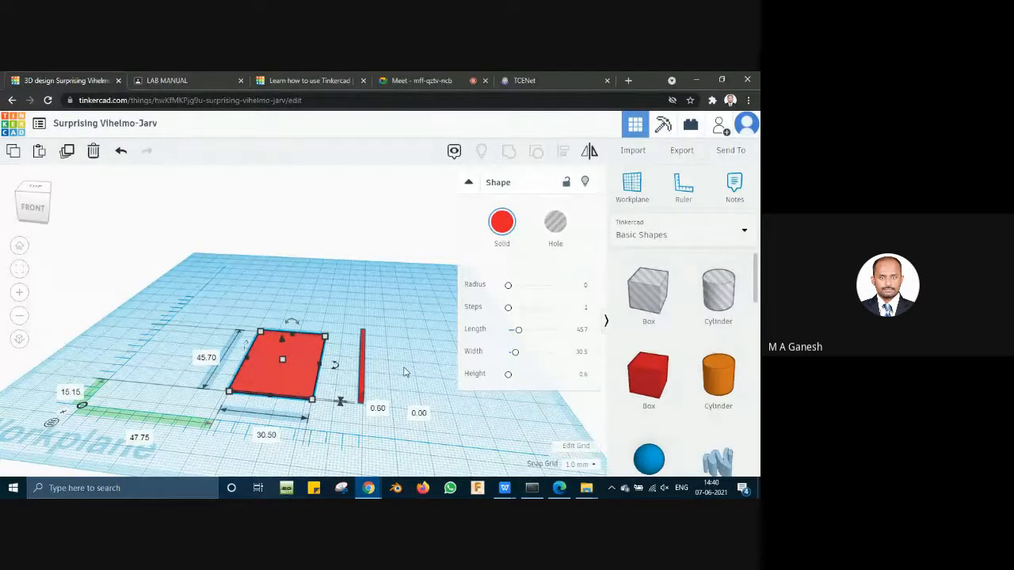
{"action": "left_click", "coordinate": [378, 408]}
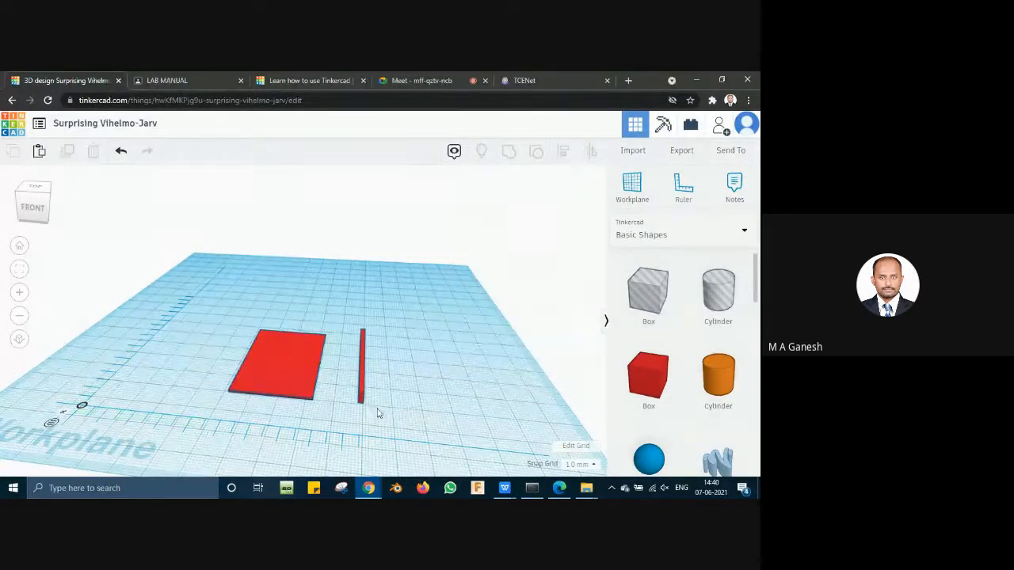
Step: Check the side wall's dimensions and ruler offsets, deselect it and compare its height with the base plate
{"action": "scroll", "coordinate": [378, 409], "scroll_direction": "up", "scroll_amount": 3}
{"action": "left_click", "coordinate": [389, 397]}
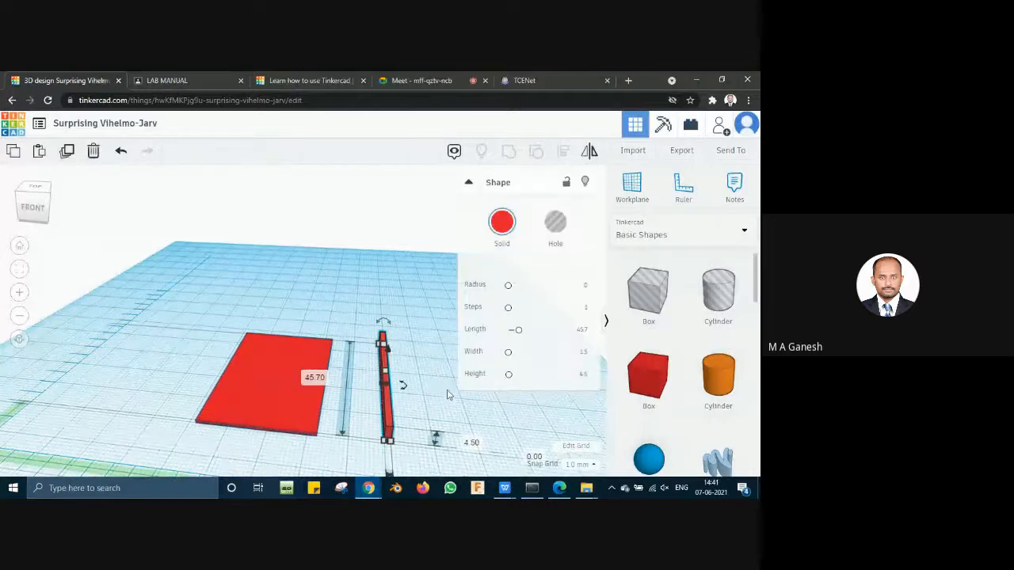
{"action": "scroll", "coordinate": [479, 404], "scroll_direction": "down", "scroll_amount": 2}
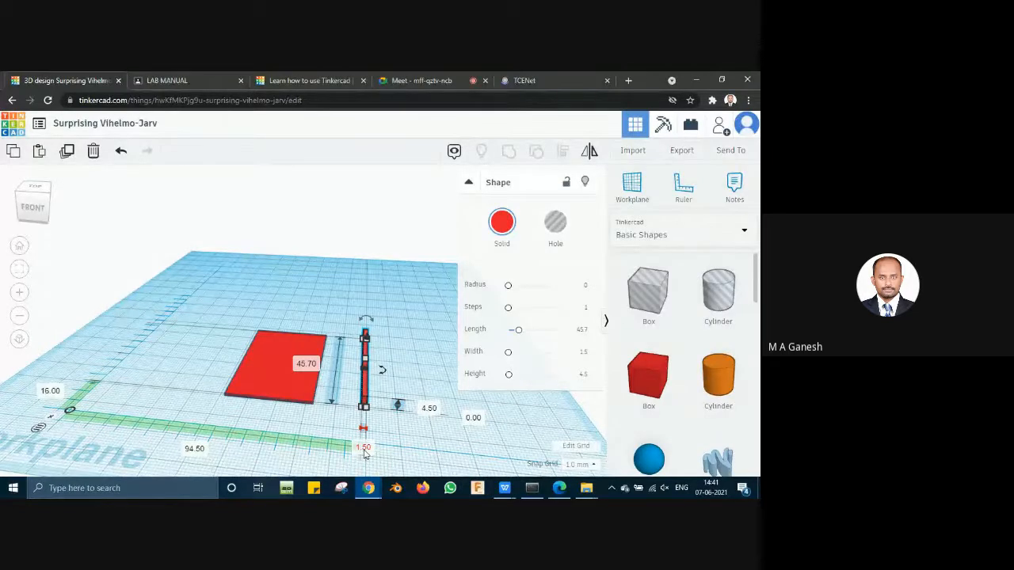
{"action": "left_click", "coordinate": [415, 439]}
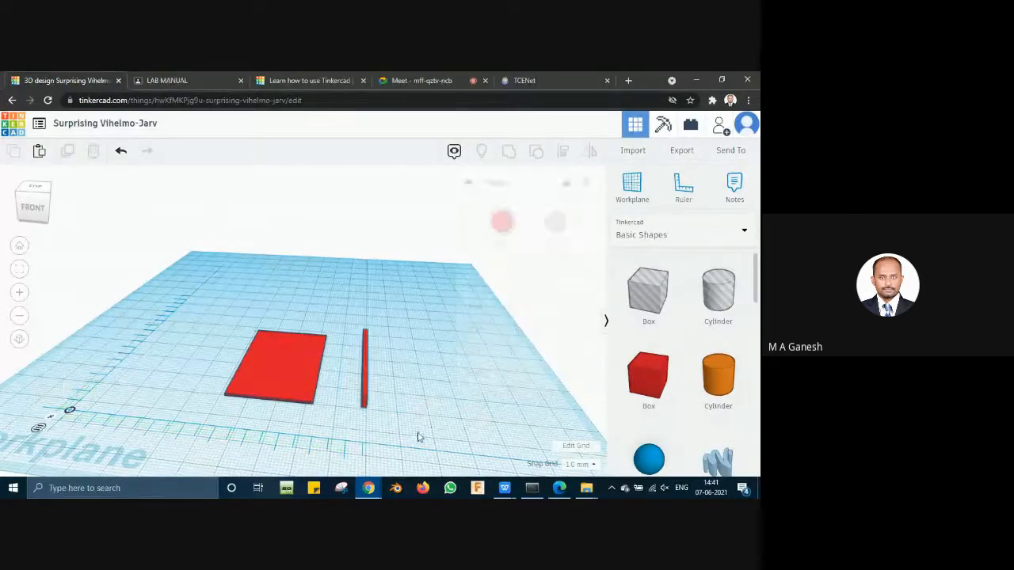
{"action": "right_click_drag", "start_coordinate": [430, 407], "coordinate": [385, 407]}
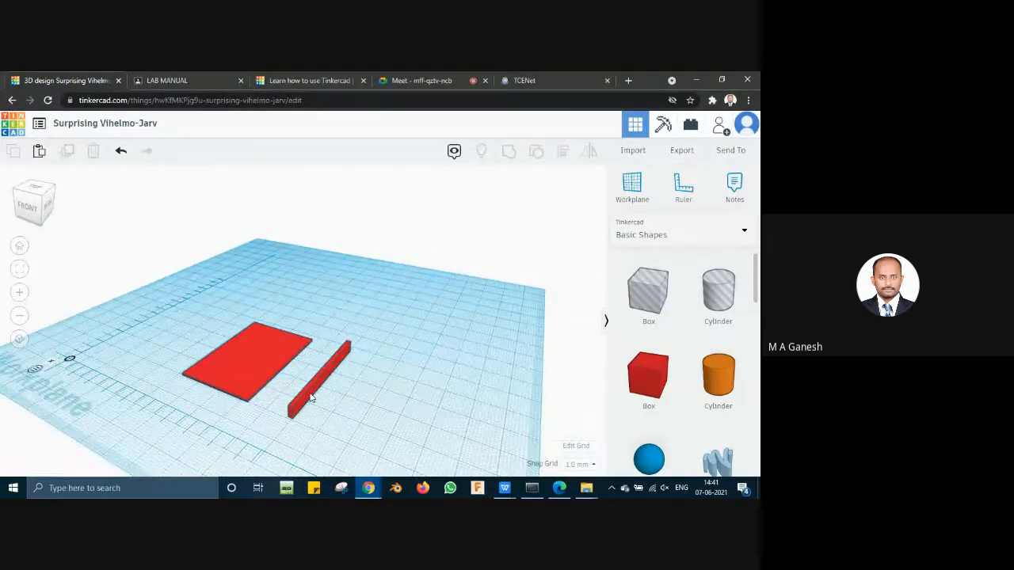
{"action": "scroll", "coordinate": [333, 412], "scroll_direction": "up", "scroll_amount": 3}
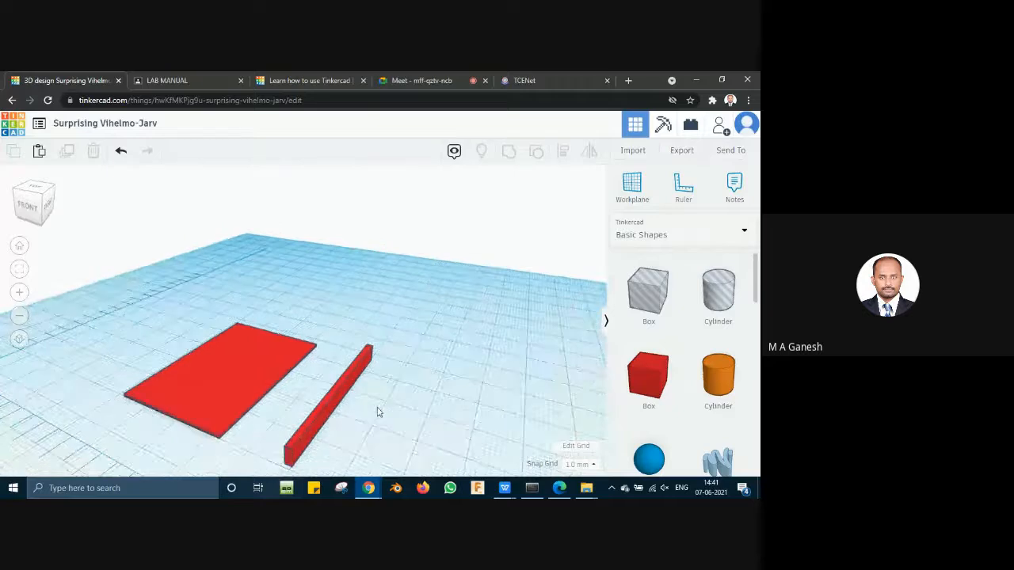
{"action": "right_click_drag", "start_coordinate": [378, 412], "coordinate": [422, 361]}
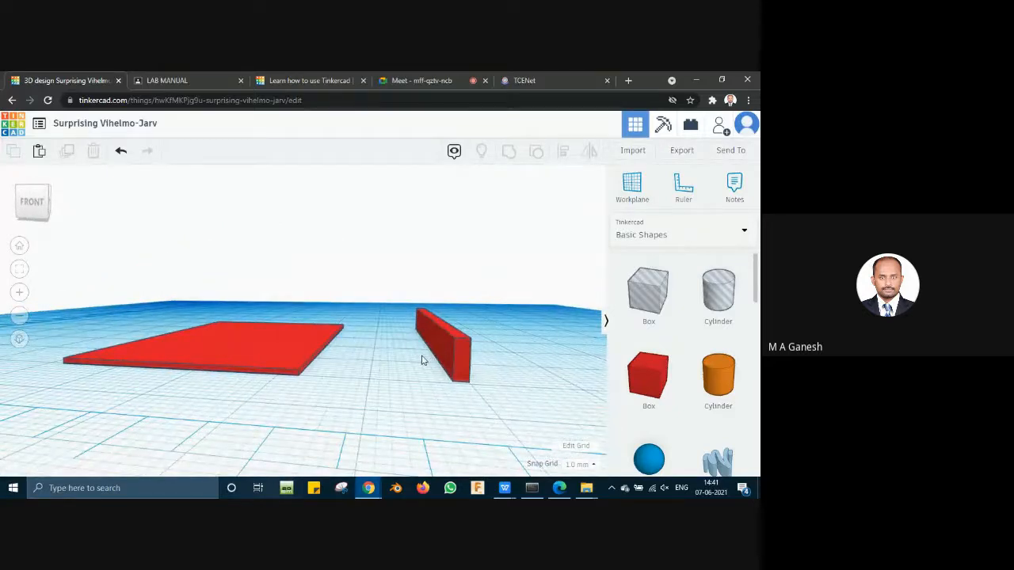
Step: Check in the lab manual tray drawing how the side walls sit relative to the base plate
{"action": "left_click", "coordinate": [181, 80]}
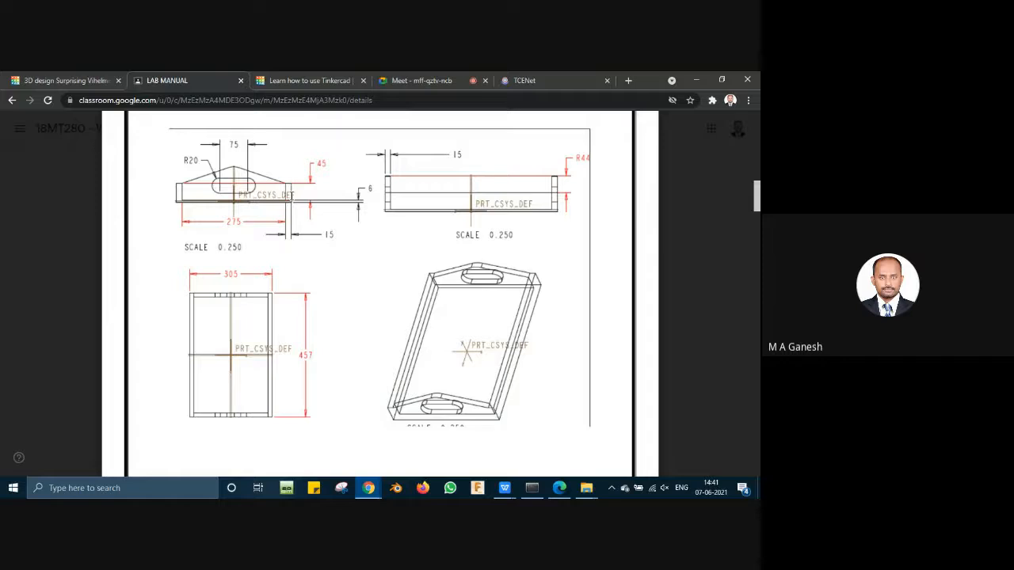
{"action": "scroll", "coordinate": [295, 195], "scroll_direction": "up", "scroll_amount": 3}
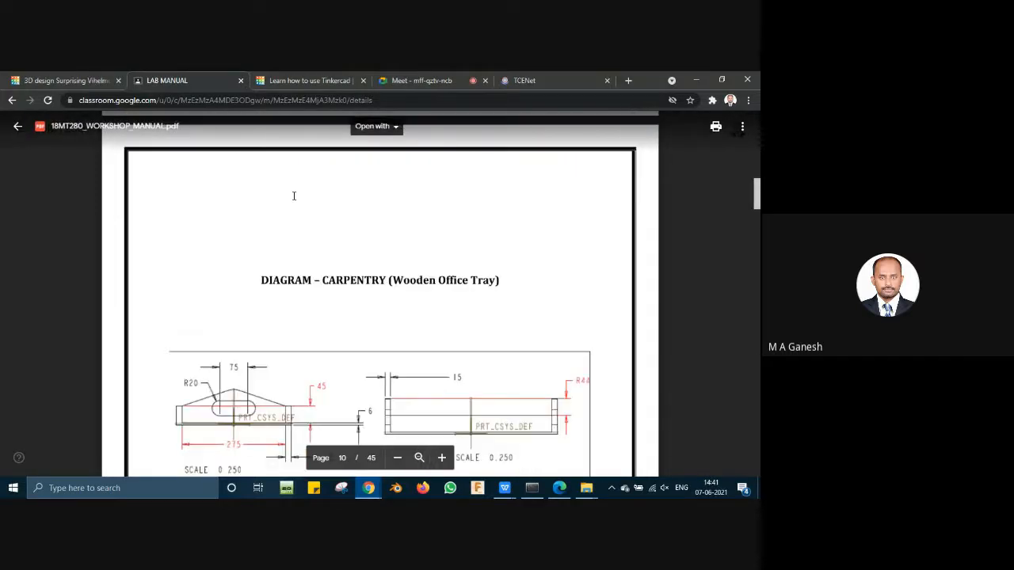
{"action": "scroll", "coordinate": [306, 260], "scroll_direction": "down", "scroll_amount": 2}
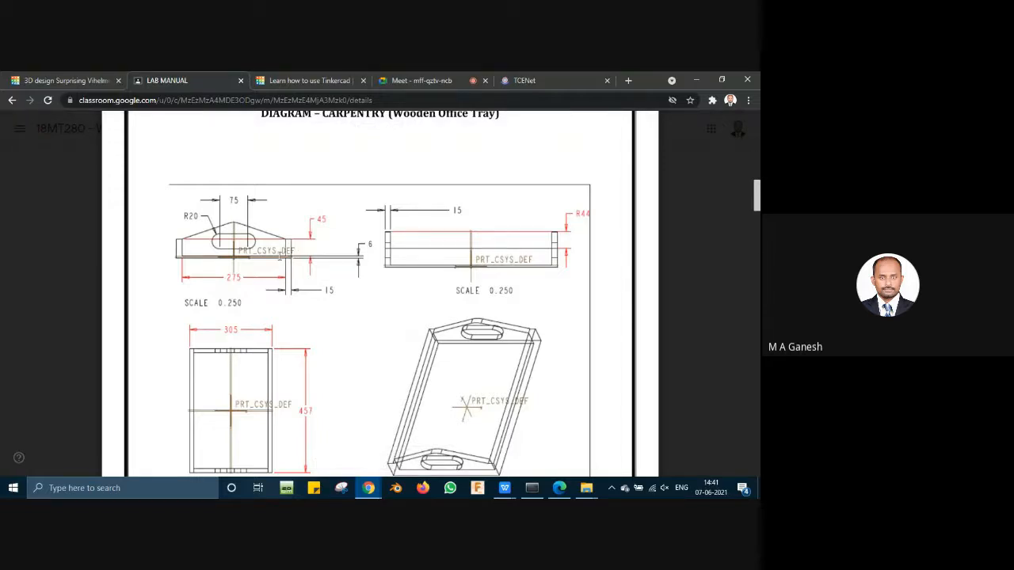
{"action": "left_click", "coordinate": [87, 80]}
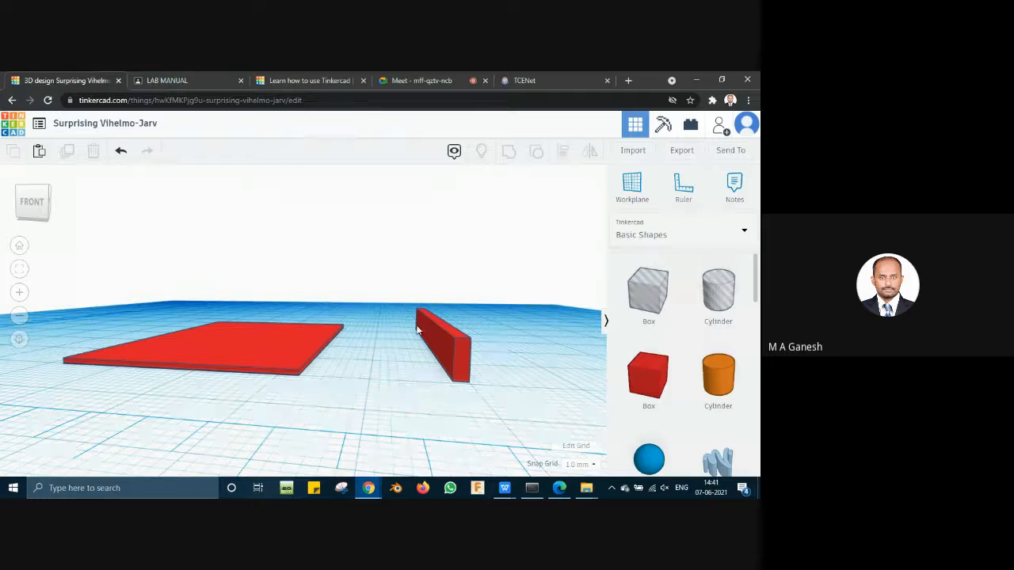
Step: Try raising the side wall slightly above the workplane by hand
{"action": "left_click", "coordinate": [462, 360]}
{"action": "scroll", "coordinate": [428, 380], "scroll_direction": "up", "scroll_amount": 3}
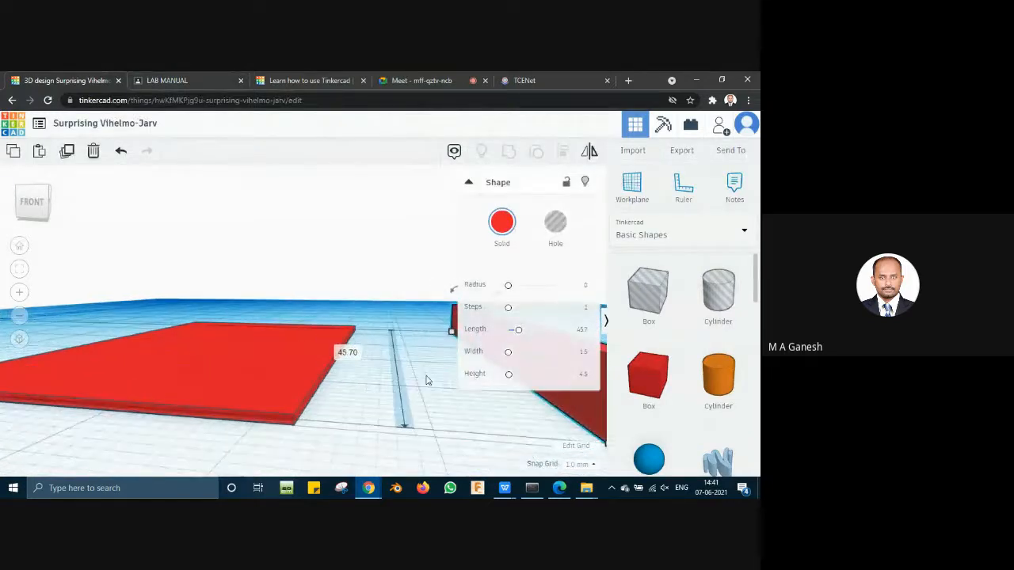
{"action": "scroll", "coordinate": [437, 390], "scroll_direction": "down", "scroll_amount": 3}
{"action": "scroll", "coordinate": [439, 389], "scroll_direction": "up", "scroll_amount": 2}
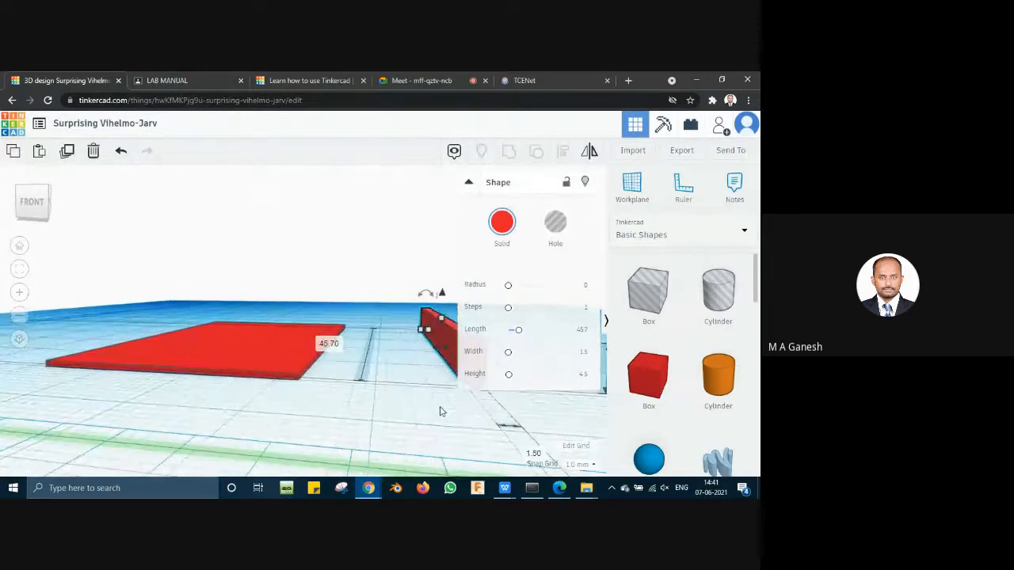
{"action": "right_click_drag", "start_coordinate": [440, 408], "coordinate": [424, 411]}
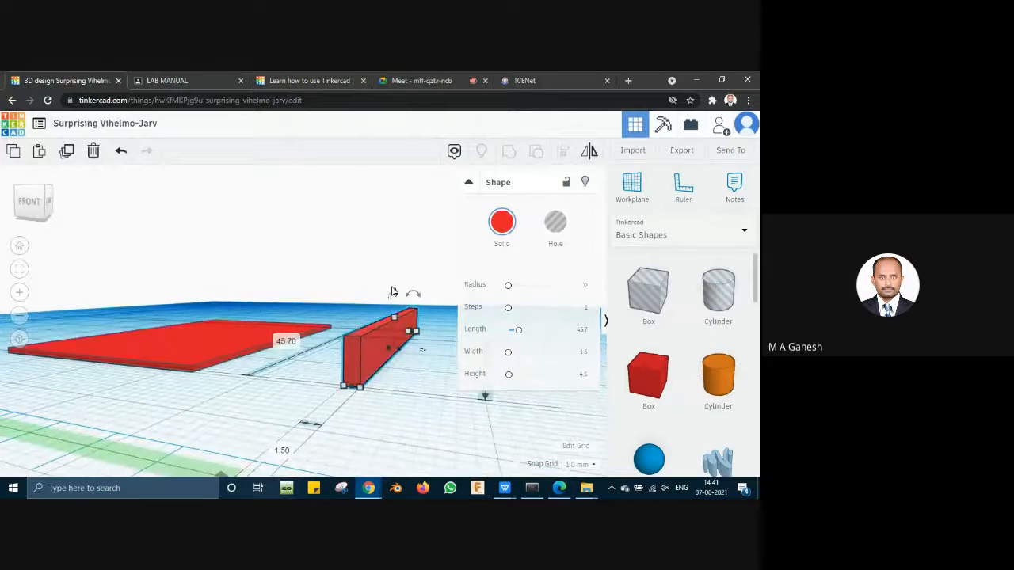
{"action": "left_click_drag", "start_coordinate": [394, 291], "coordinate": [394, 284]}
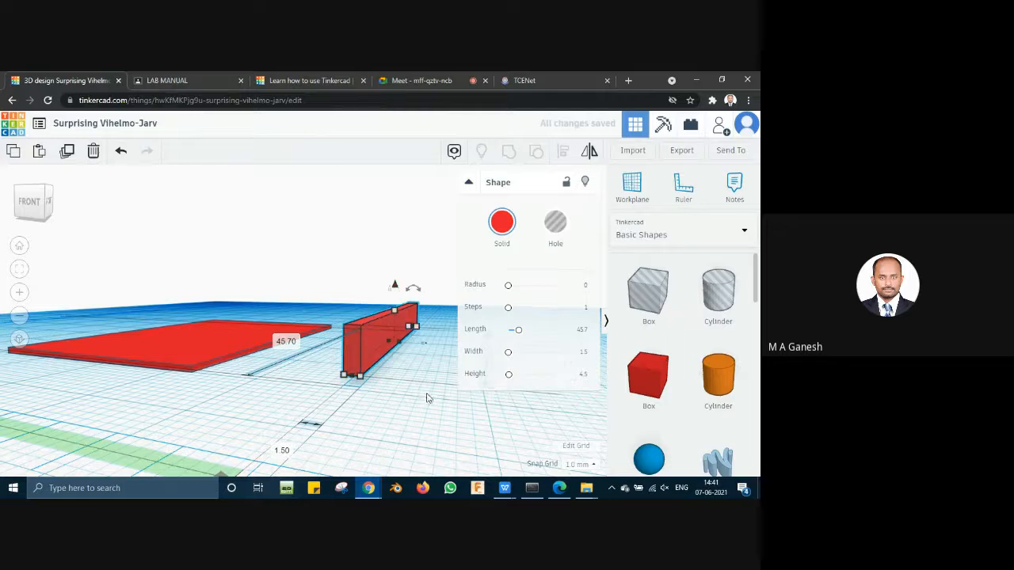
{"action": "right_click_drag", "start_coordinate": [425, 398], "coordinate": [405, 400]}
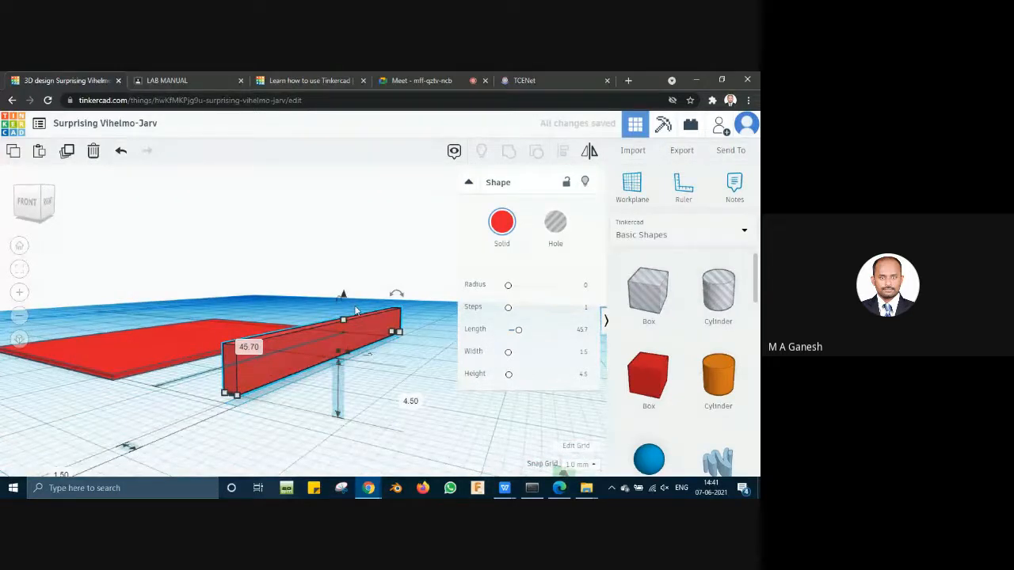
{"action": "left_click_drag", "start_coordinate": [343, 294], "coordinate": [349, 291]}
{"action": "right_click_drag", "start_coordinate": [352, 299], "coordinate": [344, 345]}
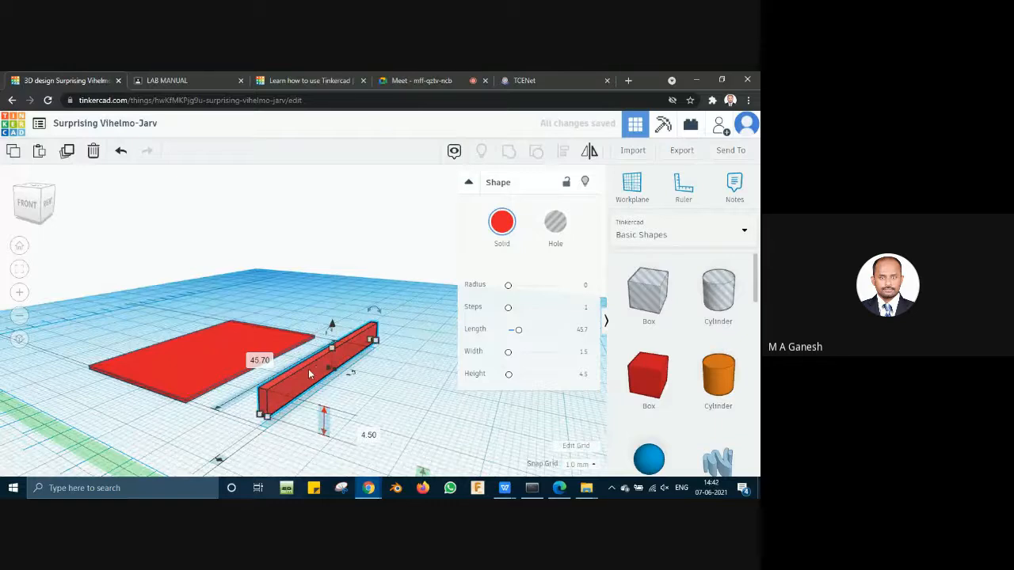
Step: Move the side wall onto the base plate's right long edge, at a 78.5 mm ruler offset, and lower it to the workplane
{"action": "left_click_drag", "start_coordinate": [309, 372], "coordinate": [233, 357]}
{"action": "right_click_drag", "start_coordinate": [304, 392], "coordinate": [346, 287]}
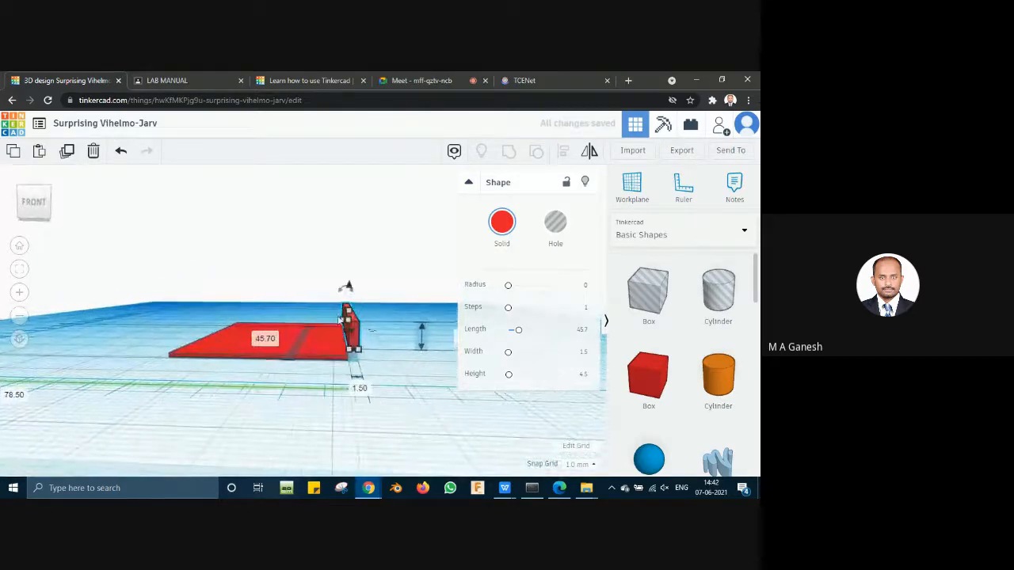
{"action": "left_click_drag", "start_coordinate": [347, 285], "coordinate": [350, 298]}
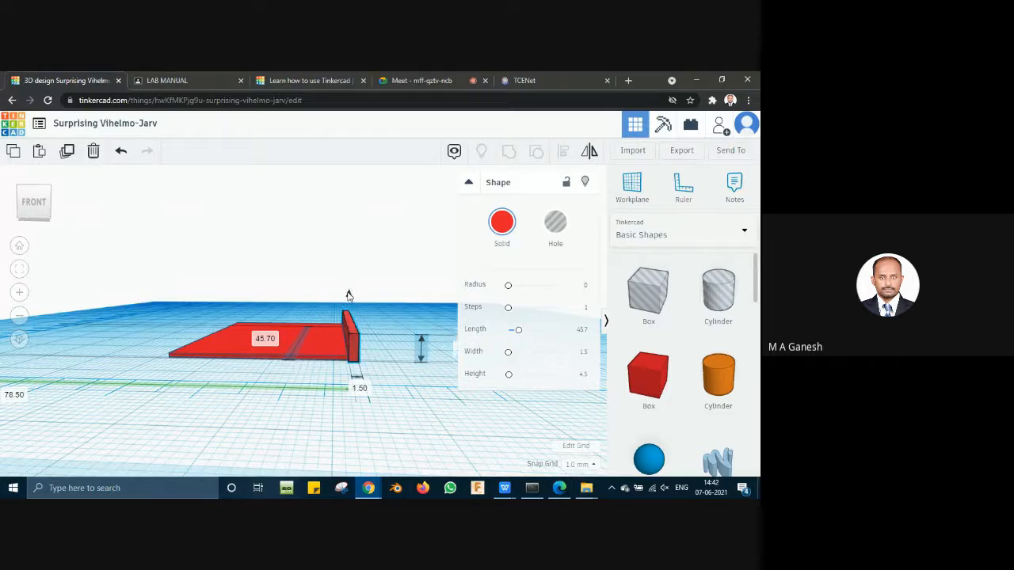
Step: Try to fine-tune the side wall's elevation at the base plate's edge by hand
{"action": "scroll", "coordinate": [355, 305], "scroll_direction": "up", "scroll_amount": 3}
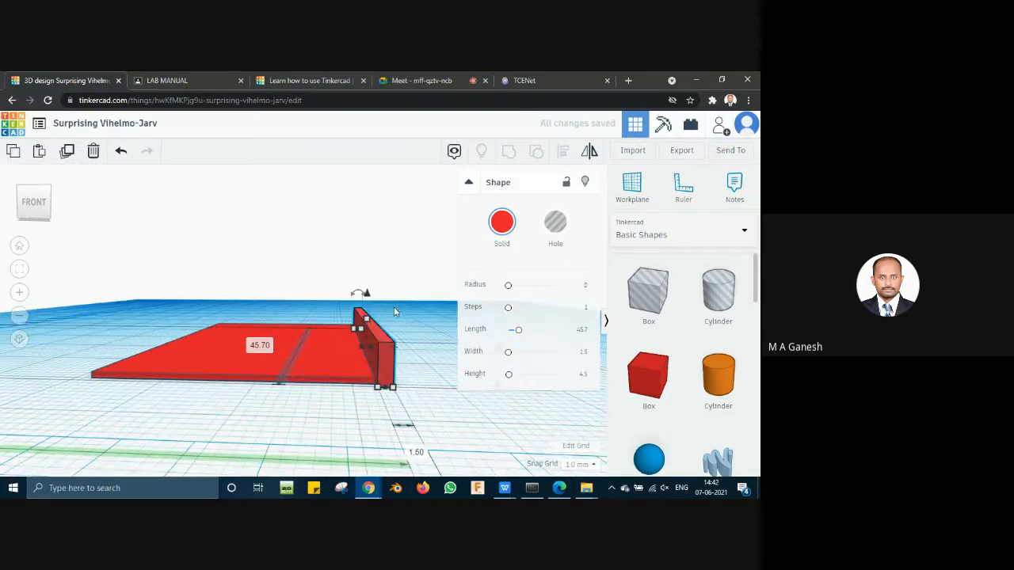
{"action": "right_click_drag", "start_coordinate": [394, 308], "coordinate": [370, 307]}
{"action": "scroll", "coordinate": [353, 303], "scroll_direction": "up", "scroll_amount": 3}
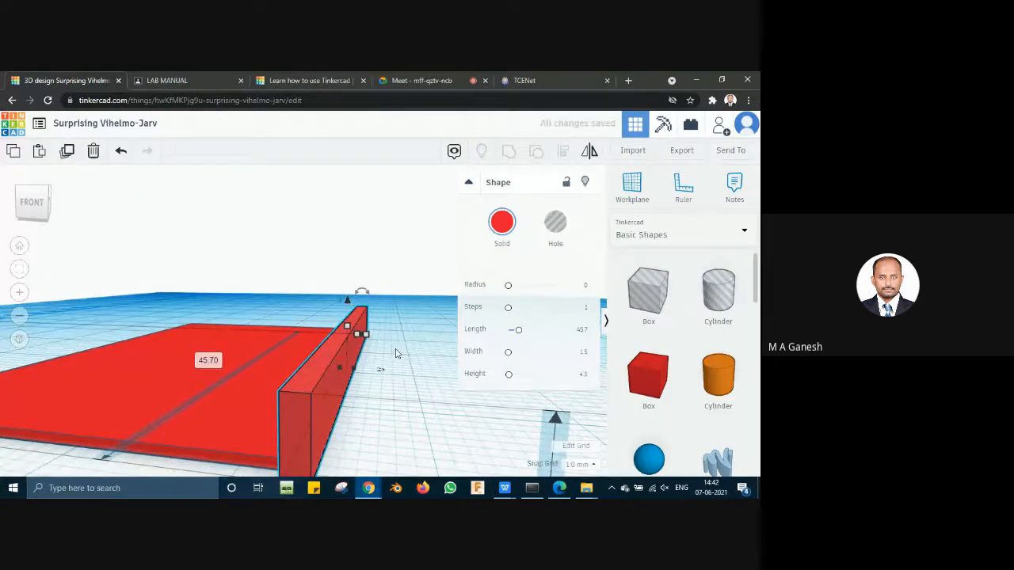
{"action": "right_click_drag", "start_coordinate": [396, 355], "coordinate": [271, 326]}
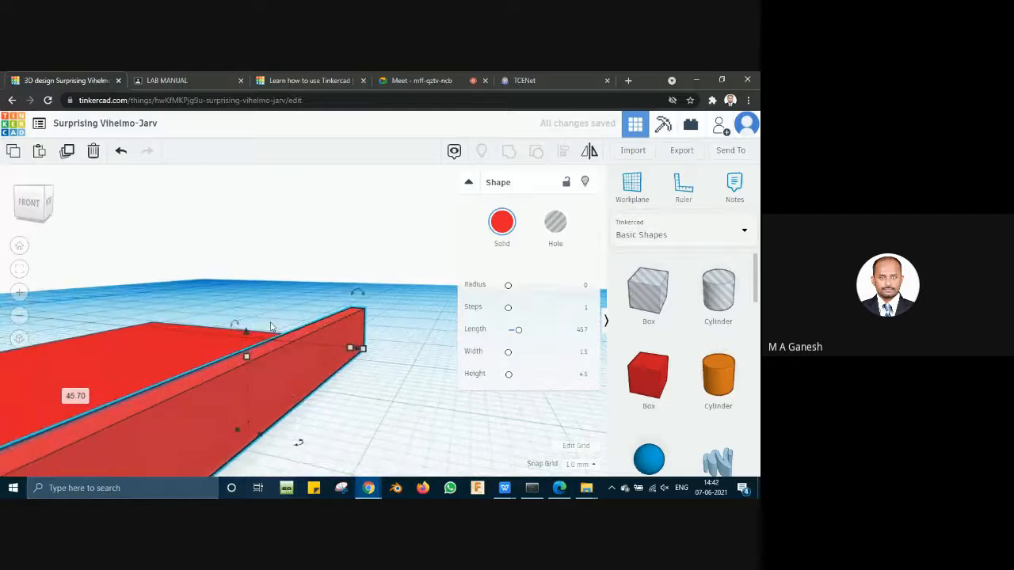
{"action": "left_click", "coordinate": [243, 332]}
{"action": "left_click", "coordinate": [246, 332]}
{"action": "left_click", "coordinate": [245, 331]}
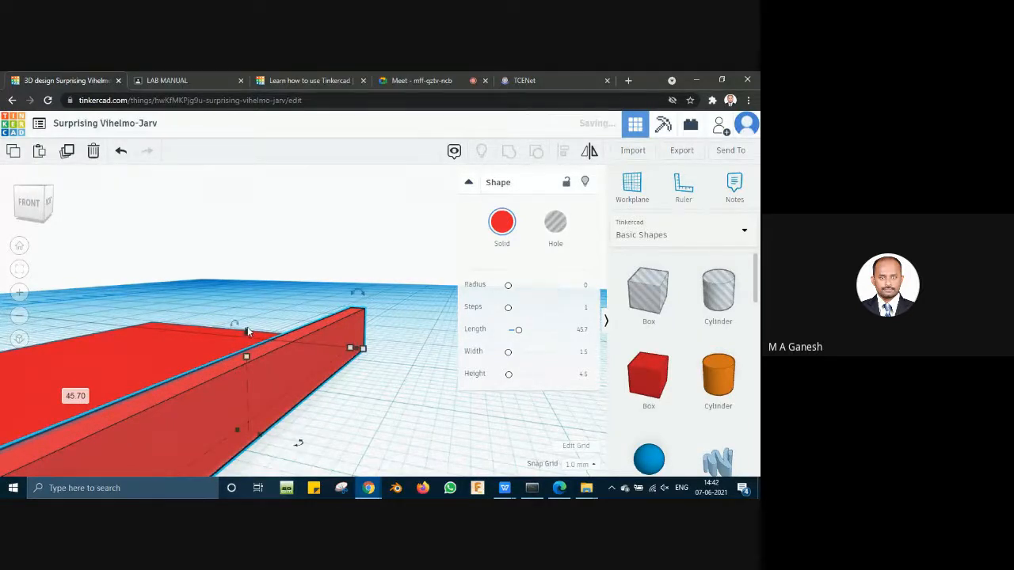
Step: Raise the side wall off the base plate and set its elevation above the workplane to 0.6 mm
{"action": "scroll", "coordinate": [362, 385], "scroll_direction": "down", "scroll_amount": 3}
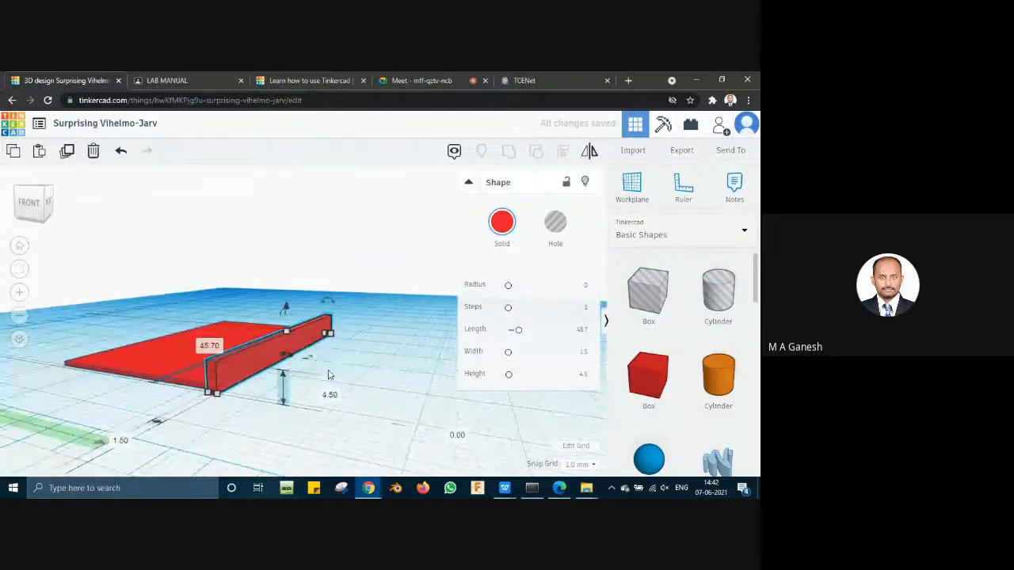
{"action": "mouse_move", "coordinate": [331, 375]}
{"action": "right_mouse_down"}
{"action": "mouse_move", "coordinate": [376, 384]}
{"action": "mouse_move", "coordinate": [358, 368]}
{"action": "mouse_move", "coordinate": [254, 389]}
{"action": "mouse_move", "coordinate": [331, 377]}
{"action": "right_mouse_up"}
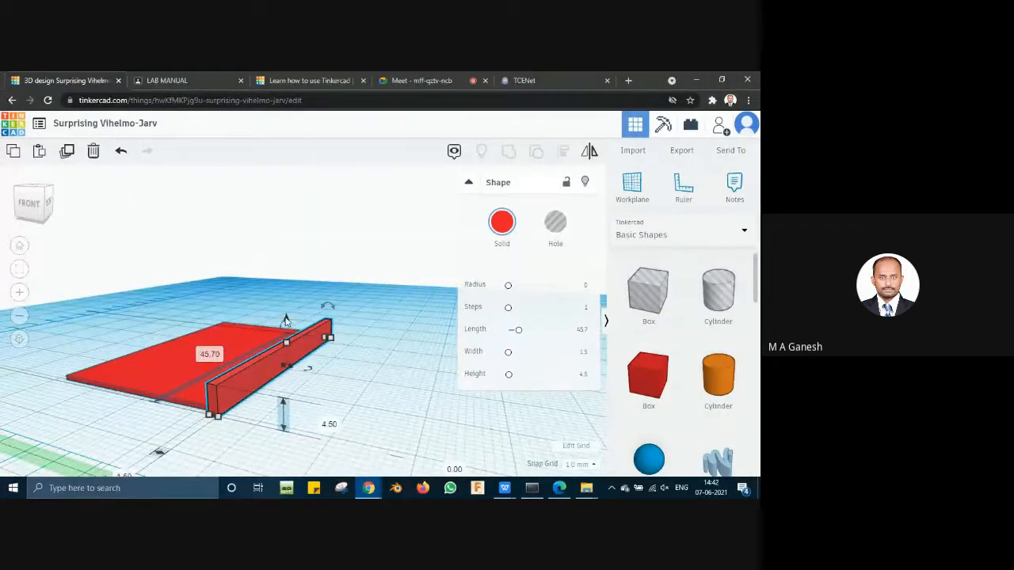
{"action": "left_click_drag", "start_coordinate": [286, 320], "coordinate": [292, 276]}
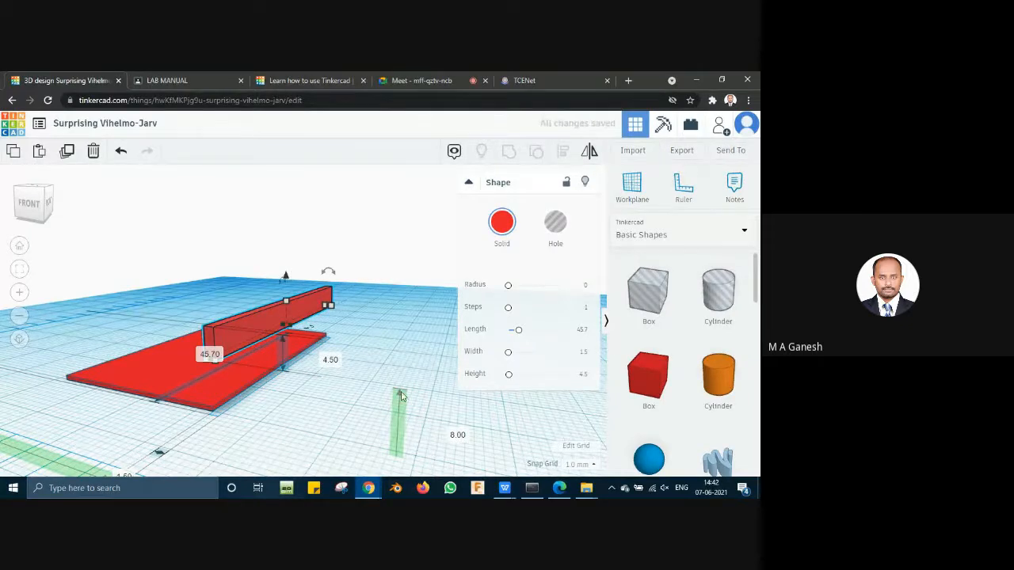
{"action": "left_click", "coordinate": [459, 436]}
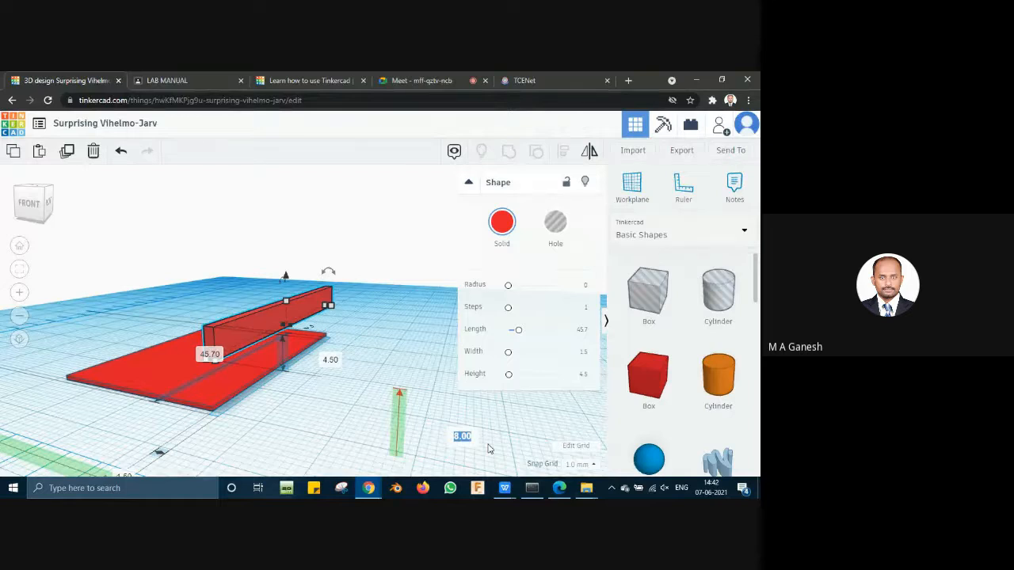
{"action": "type", "text": "0.6"}
{"action": "key", "text": "Return"}
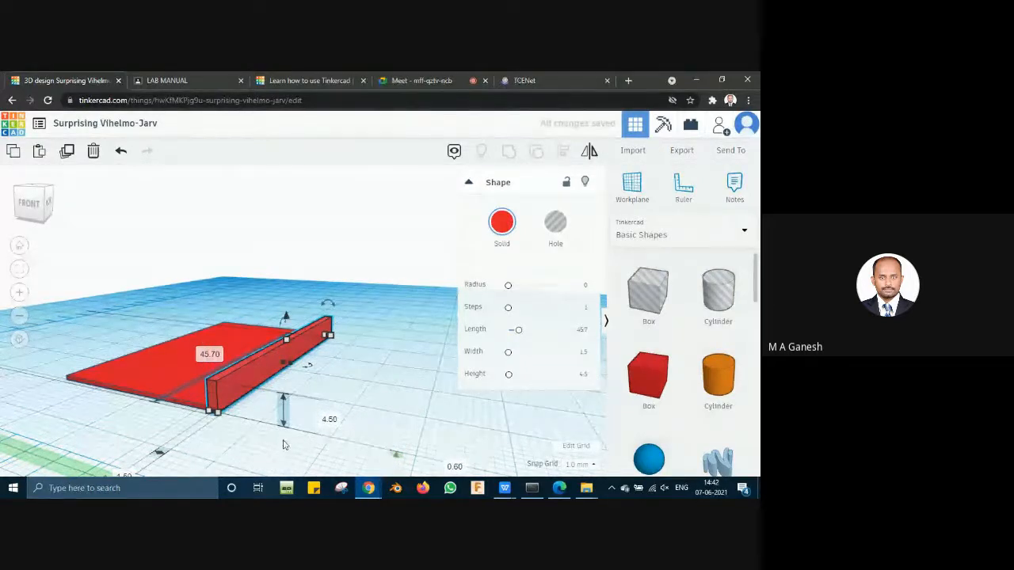
Step: Shift the side wall inward over the base plate's right long edge, to a ruler offset of 76.5 mm
{"action": "right_click_drag", "start_coordinate": [284, 440], "coordinate": [310, 439]}
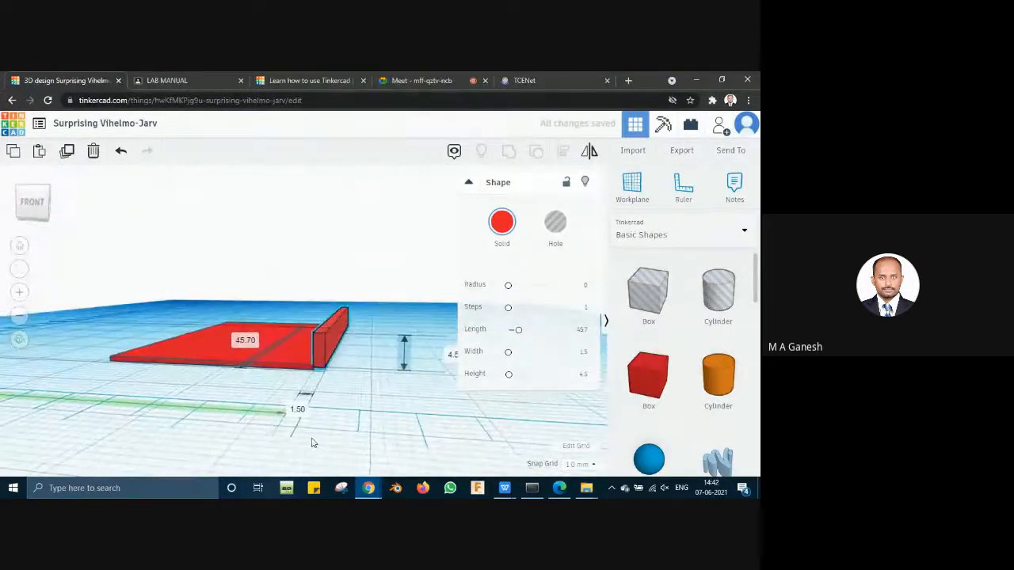
{"action": "scroll", "coordinate": [344, 403], "scroll_direction": "up", "scroll_amount": 3}
{"action": "scroll", "coordinate": [378, 417], "scroll_direction": "up", "scroll_amount": 3}
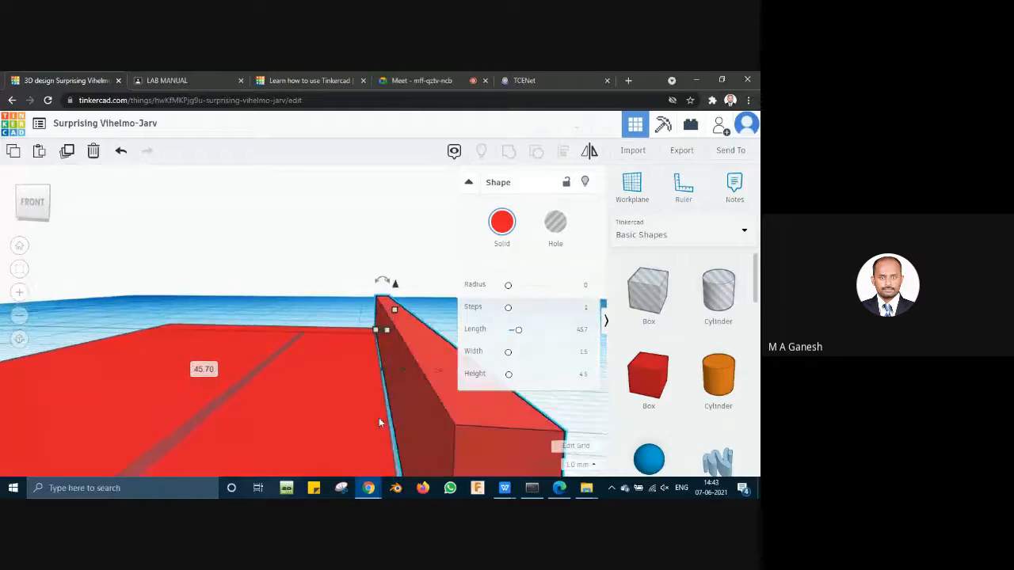
{"action": "scroll", "coordinate": [378, 417], "scroll_direction": "down", "scroll_amount": 3}
{"action": "right_click_drag", "start_coordinate": [382, 442], "coordinate": [351, 414]}
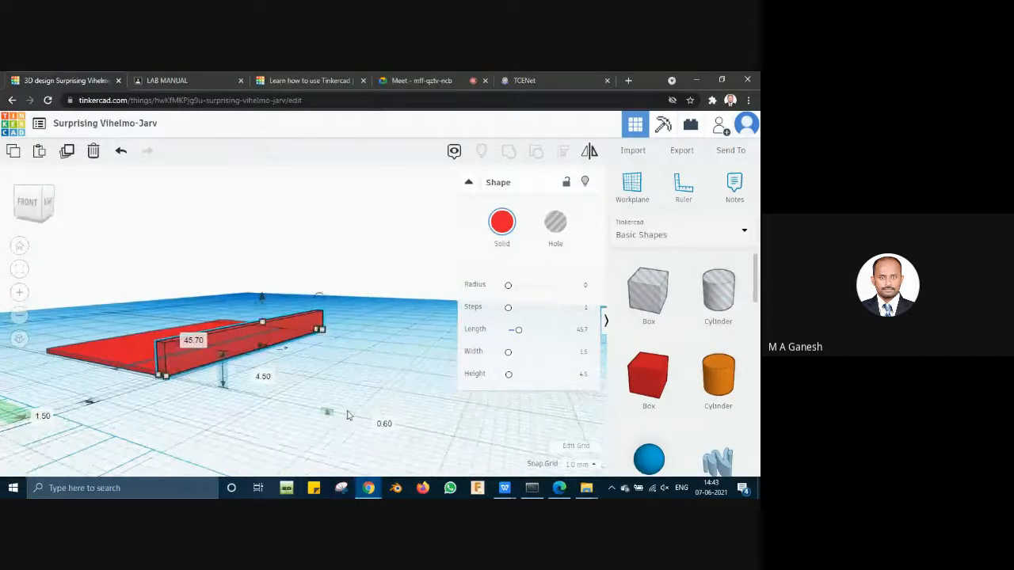
{"action": "right_click_drag", "start_coordinate": [261, 423], "coordinate": [254, 418]}
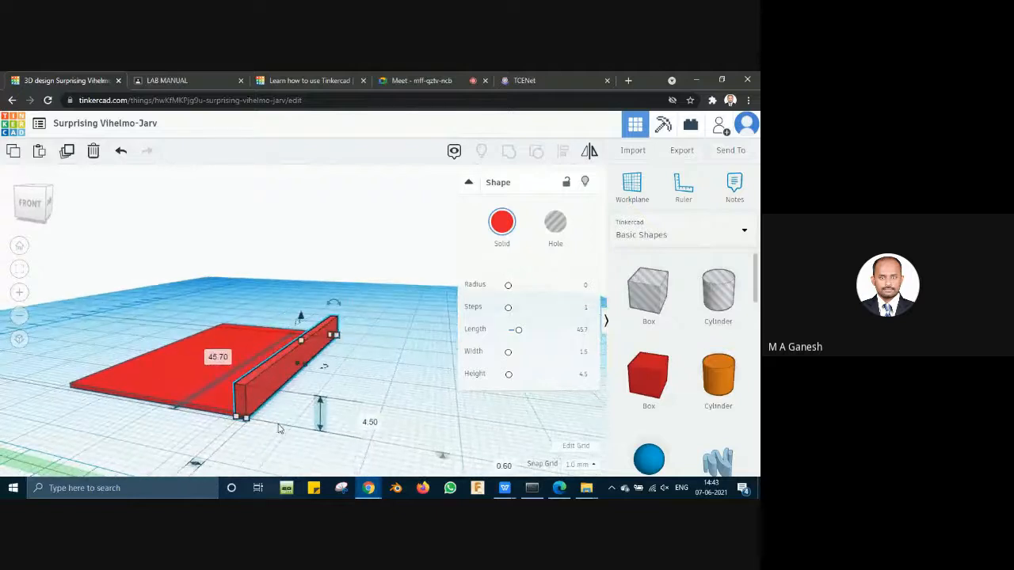
{"action": "left_click", "coordinate": [337, 389]}
{"action": "left_click", "coordinate": [269, 379]}
{"action": "mouse_move", "coordinate": [262, 376]}
{"action": "left_mouse_down"}
{"action": "mouse_move", "coordinate": [241, 375]}
{"action": "mouse_move", "coordinate": [251, 376]}
{"action": "left_mouse_up"}
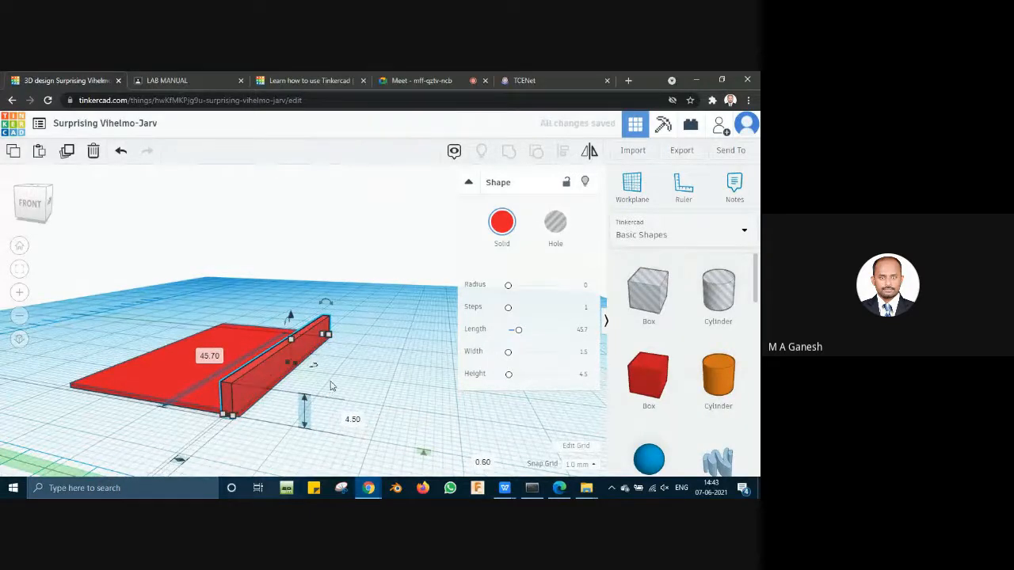
Step: Examine how the side wall lines up with the base plate's outer edge and front corner
{"action": "right_click_drag", "start_coordinate": [331, 386], "coordinate": [354, 382]}
{"action": "scroll", "coordinate": [366, 437], "scroll_direction": "up", "scroll_amount": 3}
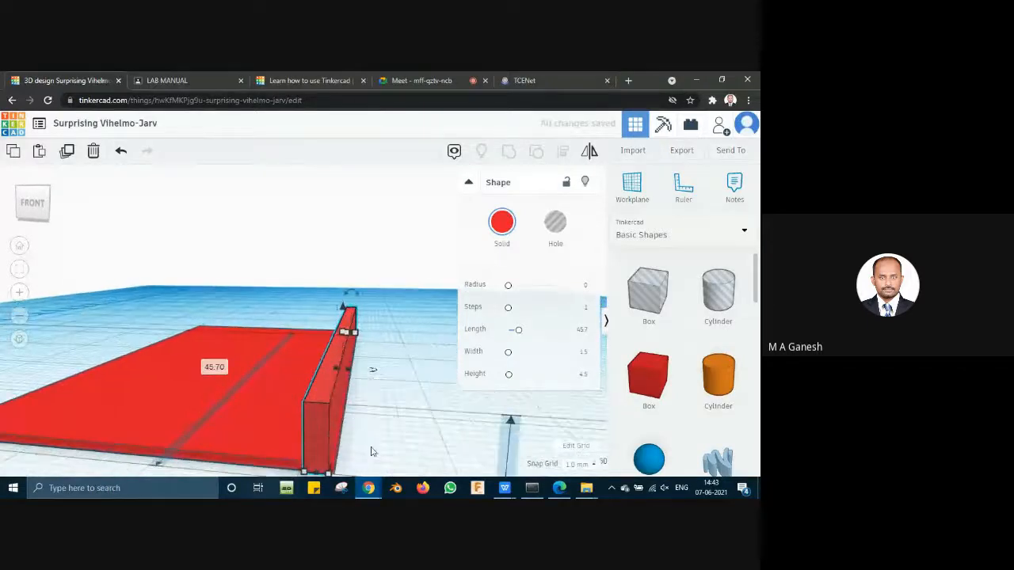
{"action": "right_click_drag", "start_coordinate": [372, 452], "coordinate": [369, 448]}
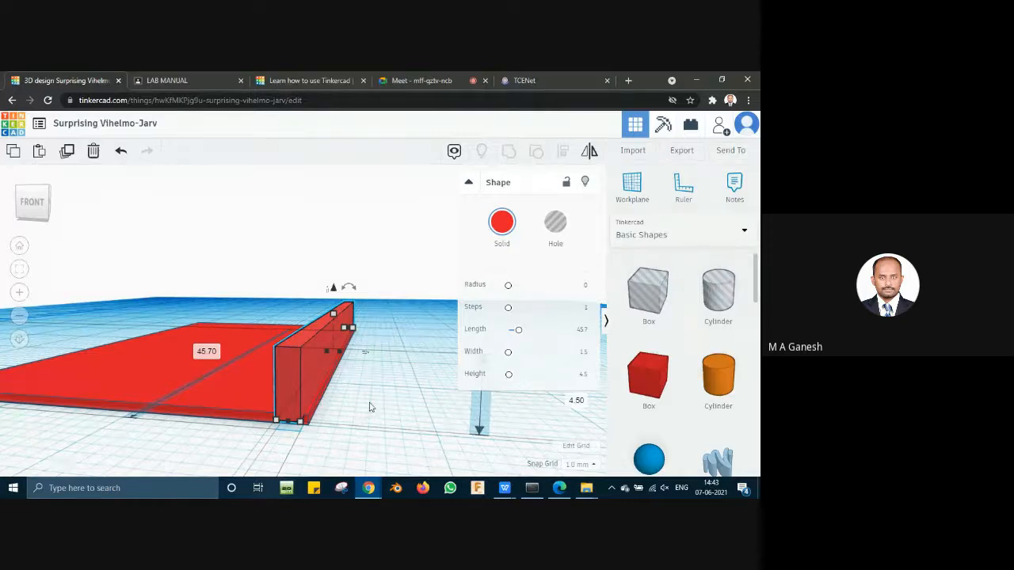
{"action": "right_click_drag", "start_coordinate": [390, 397], "coordinate": [385, 413]}
{"action": "scroll", "coordinate": [385, 413], "scroll_direction": "down", "scroll_amount": 3}
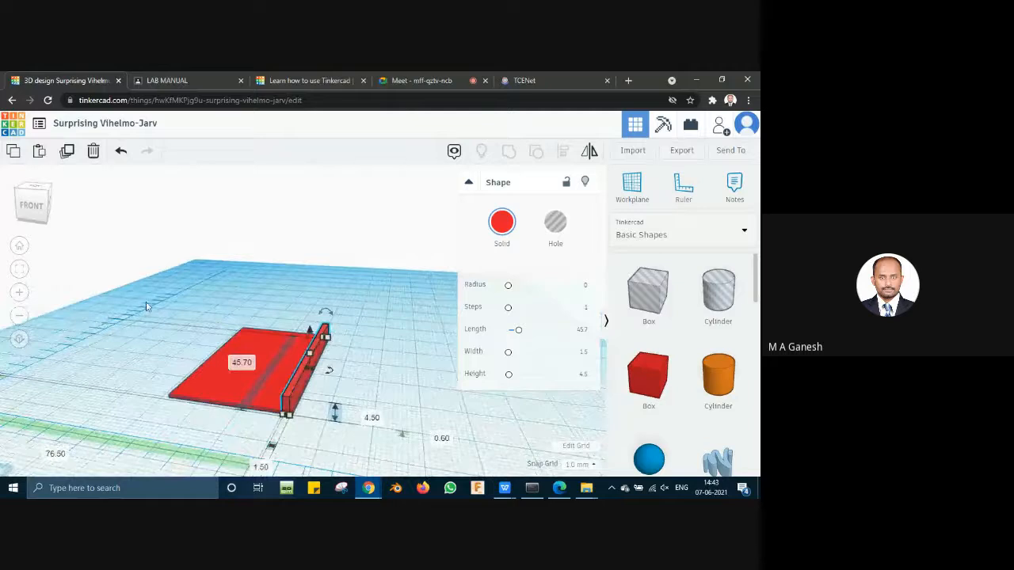
Step: Align the side wall with the base plate so their front ends are flush
{"action": "left_click_drag", "start_coordinate": [158, 310], "coordinate": [362, 435]}
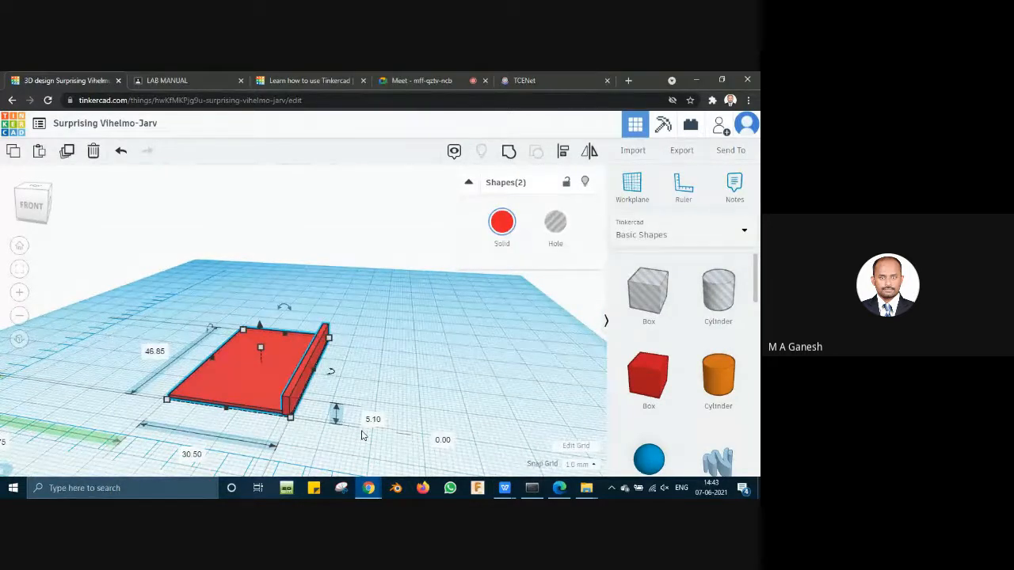
{"action": "key", "text": "l"}
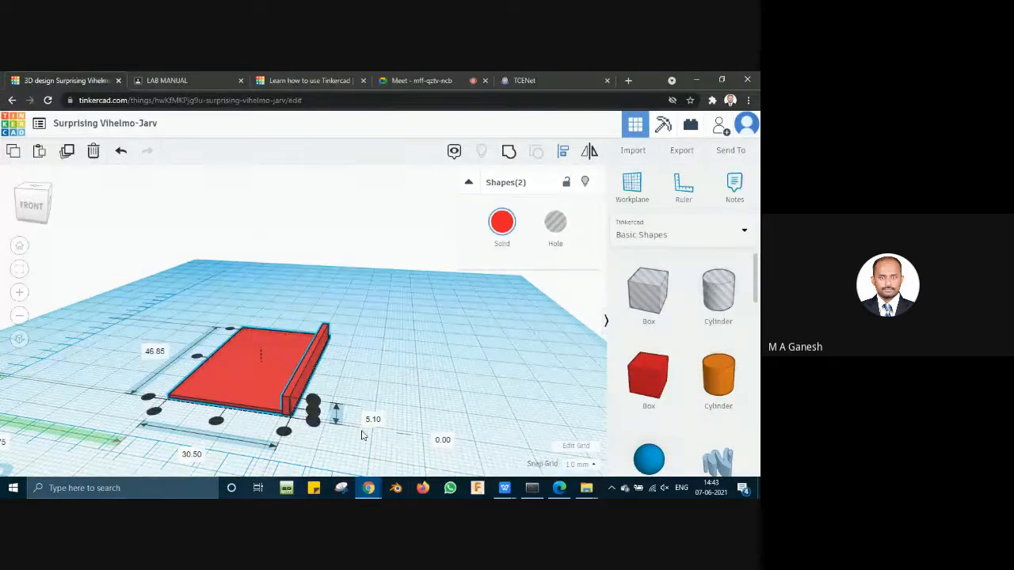
{"action": "left_click", "coordinate": [152, 398]}
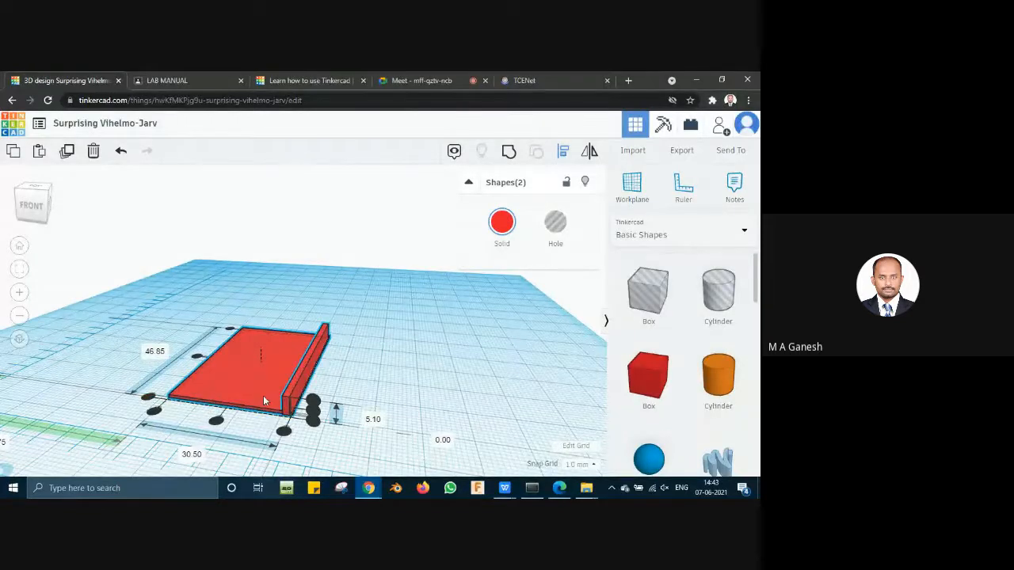
{"action": "left_click", "coordinate": [155, 413]}
{"action": "scroll", "coordinate": [130, 448], "scroll_direction": "up", "scroll_amount": 3}
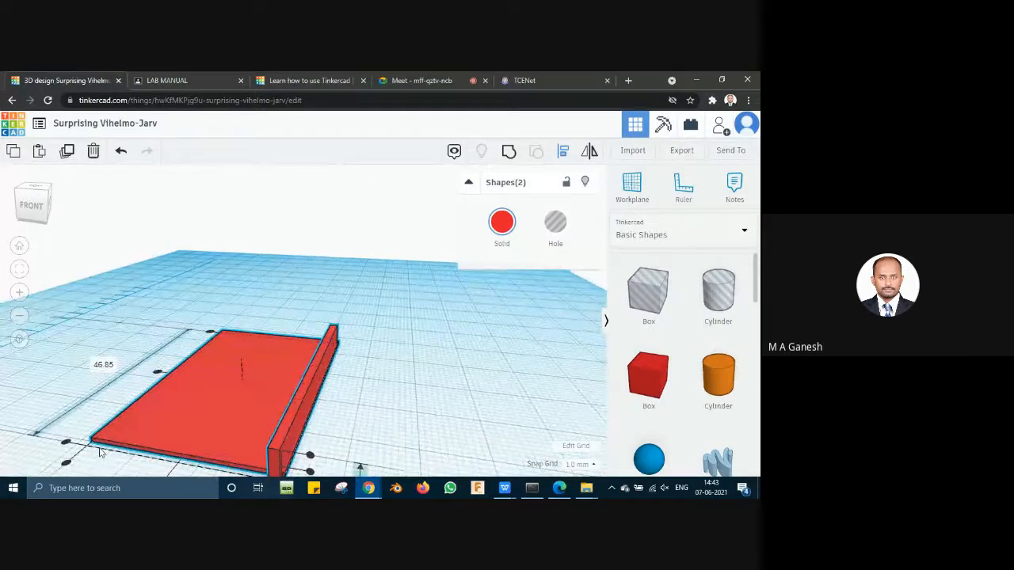
{"action": "scroll", "coordinate": [99, 453], "scroll_direction": "down", "scroll_amount": 3}
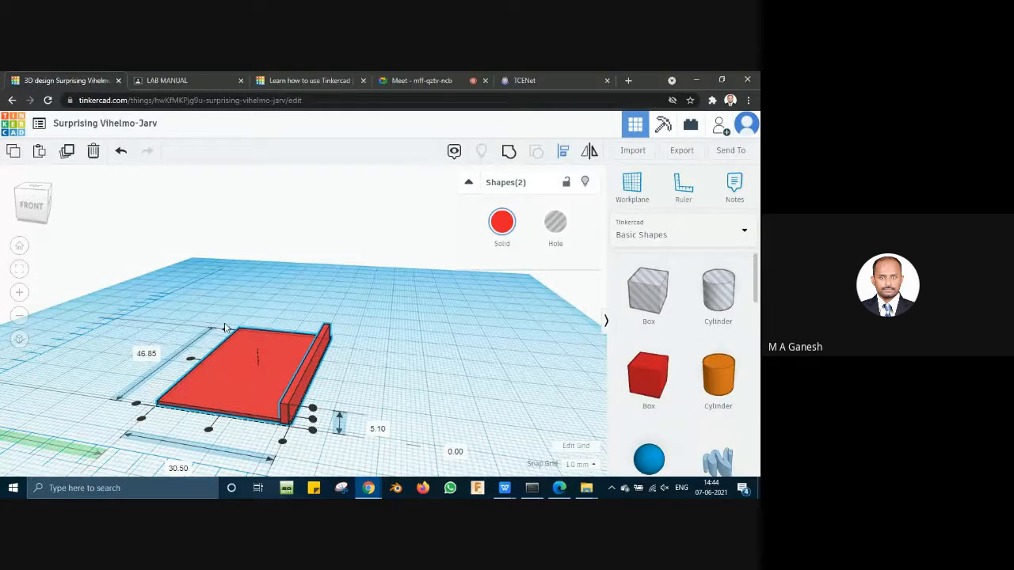
{"action": "left_click", "coordinate": [141, 420]}
{"action": "scroll", "coordinate": [146, 425], "scroll_direction": "up", "scroll_amount": 2}
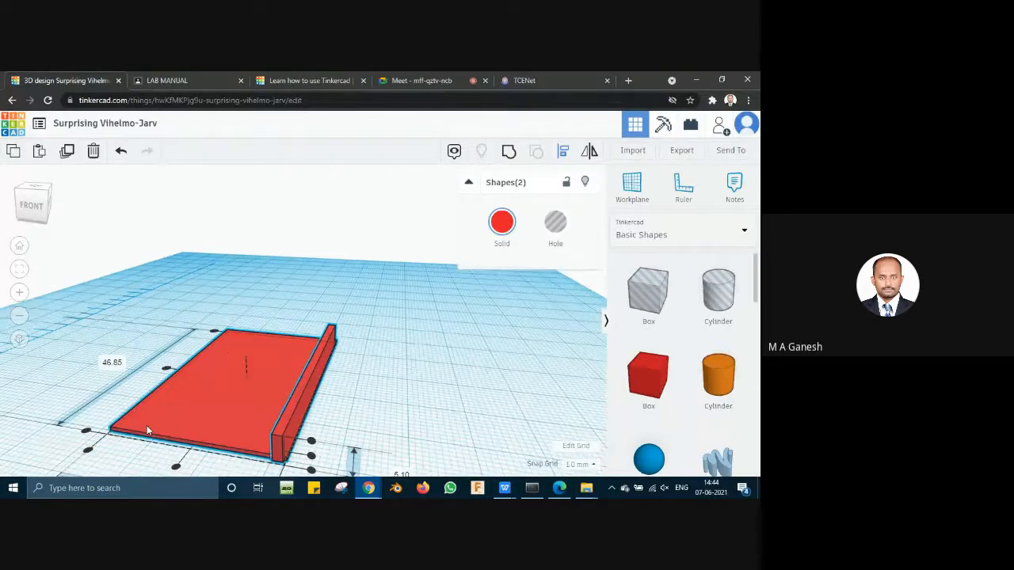
{"action": "scroll", "coordinate": [147, 426], "scroll_direction": "up", "scroll_amount": 2}
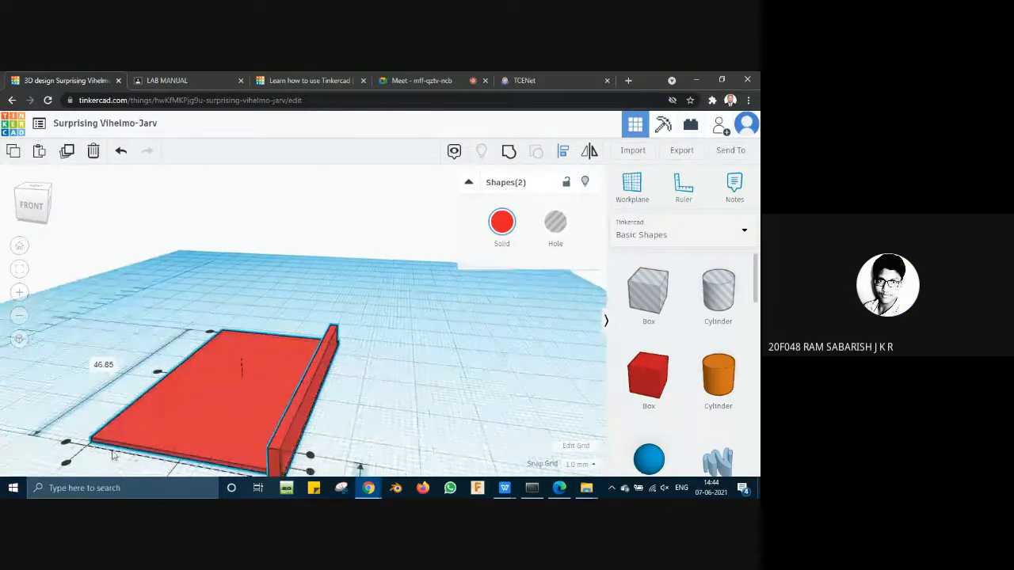
{"action": "left_click", "coordinate": [66, 466]}
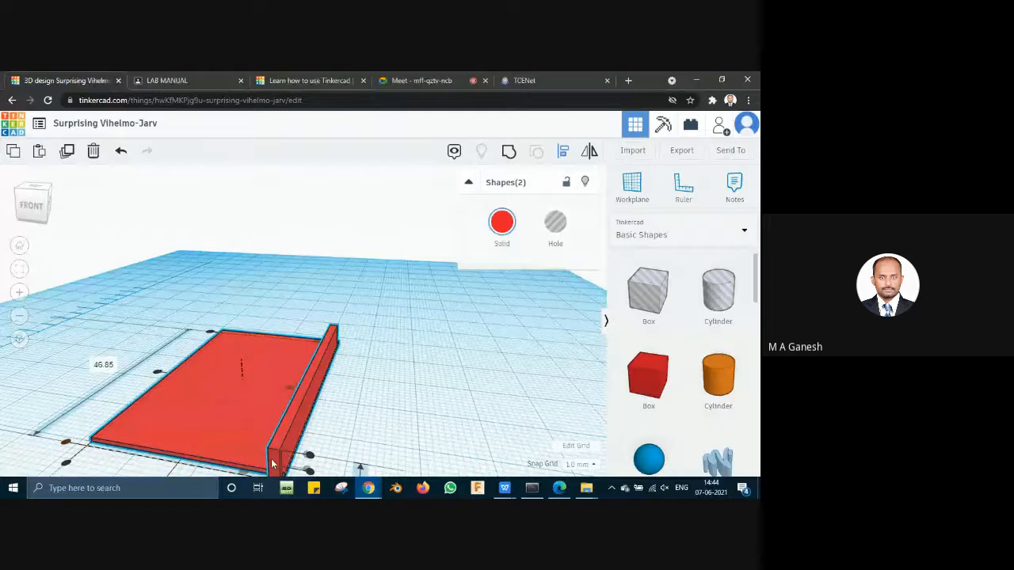
{"action": "left_click", "coordinate": [67, 442]}
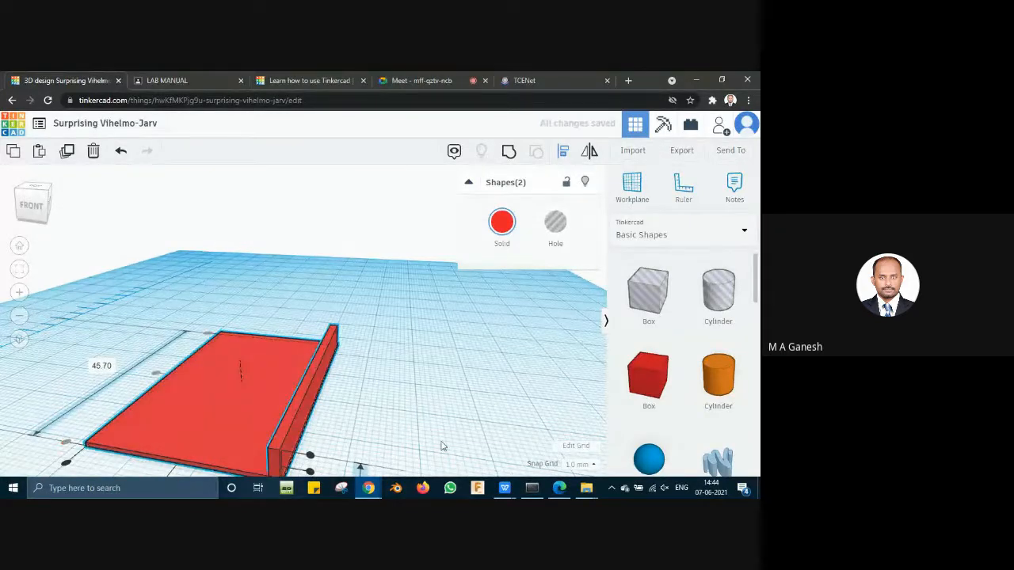
Step: Align the side wall flush with the base plate's right long edge and check the joint at the front corner
{"action": "right_click_drag", "start_coordinate": [443, 446], "coordinate": [433, 439]}
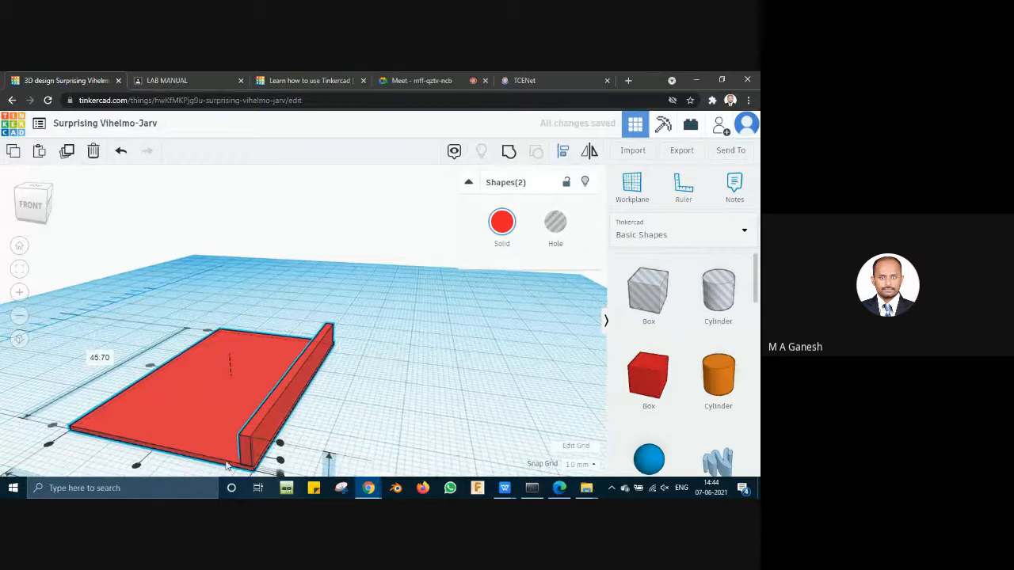
{"action": "right_click_drag", "start_coordinate": [398, 430], "coordinate": [389, 429]}
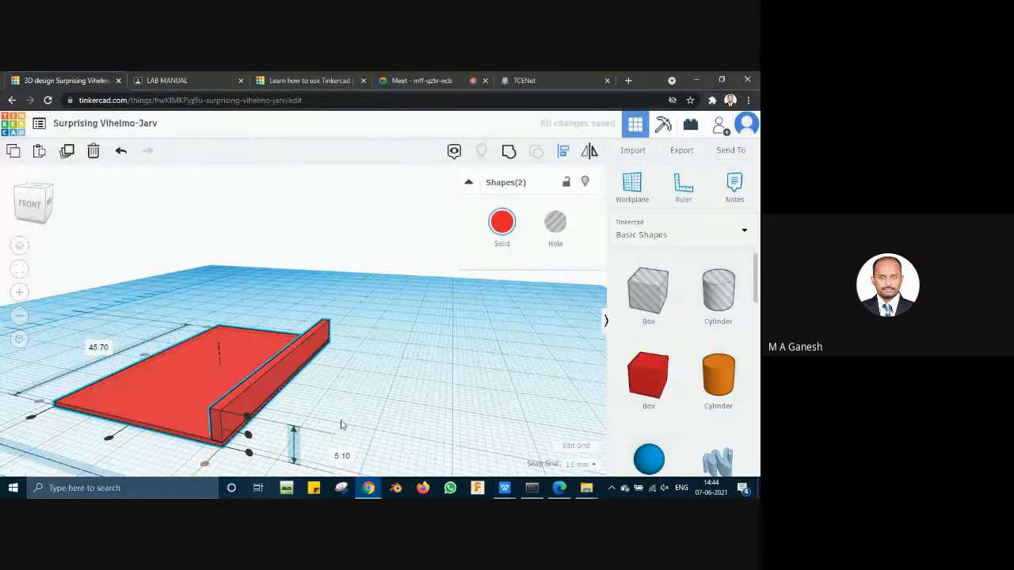
{"action": "left_click", "coordinate": [293, 445]}
{"action": "right_click_drag", "start_coordinate": [294, 446], "coordinate": [334, 430]}
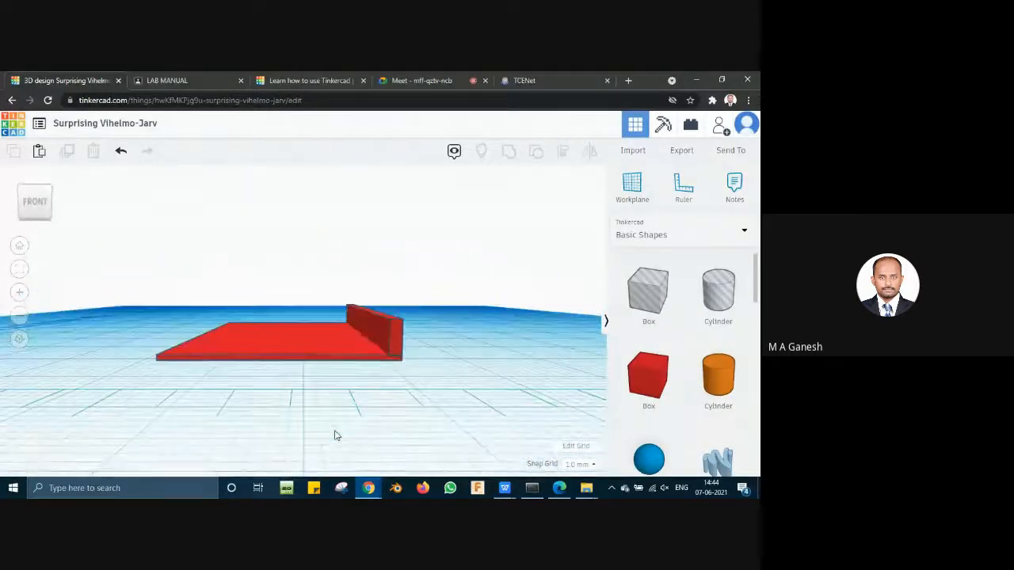
{"action": "scroll", "coordinate": [393, 400], "scroll_direction": "up", "scroll_amount": 1}
{"action": "right_click_drag", "start_coordinate": [393, 406], "coordinate": [420, 383]}
{"action": "scroll", "coordinate": [346, 375], "scroll_direction": "up", "scroll_amount": 3}
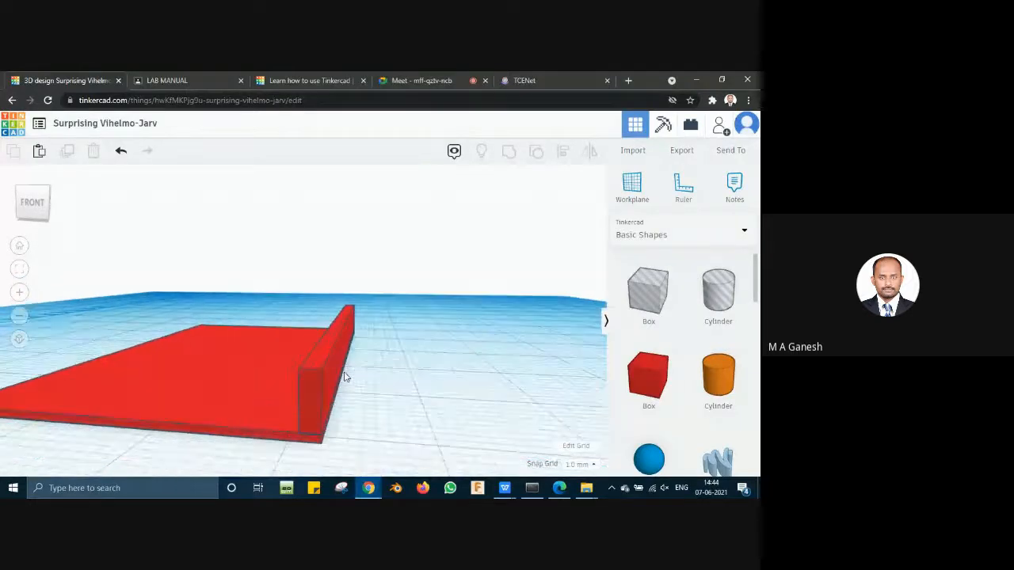
Step: Duplicate the right side wall and place the copy along the base plate's left long edge
{"action": "left_click", "coordinate": [313, 404]}
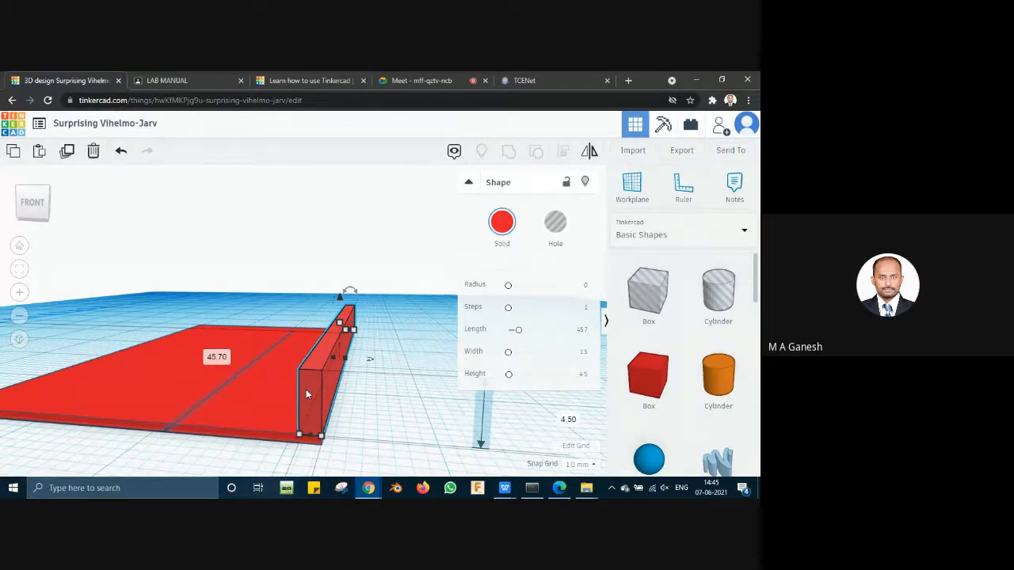
{"action": "left_click", "coordinate": [82, 341]}
{"action": "left_click", "coordinate": [196, 374]}
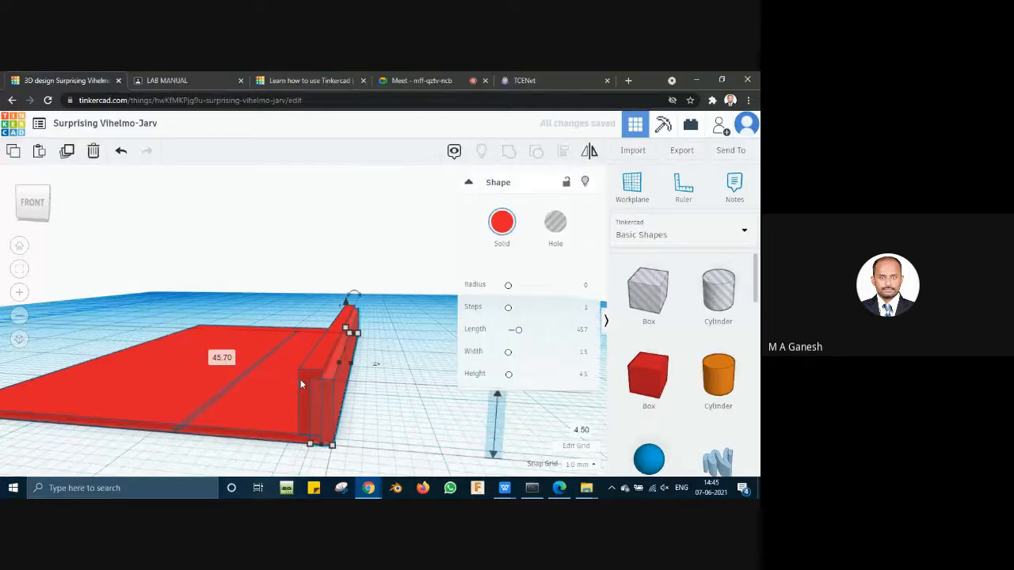
{"action": "left_click_drag", "start_coordinate": [333, 377], "coordinate": [30, 360]}
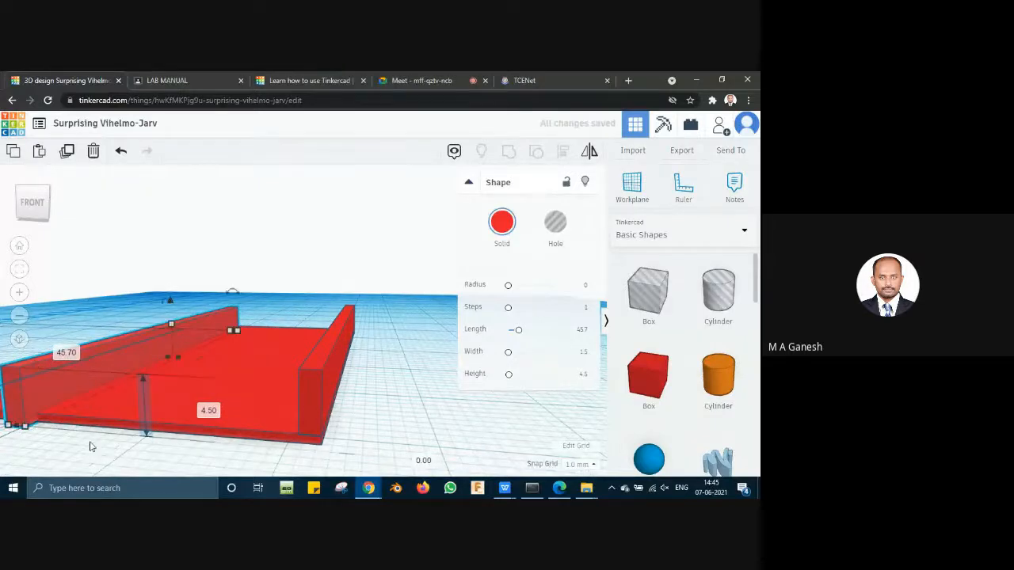
{"action": "right_click_drag", "start_coordinate": [98, 447], "coordinate": [213, 404]}
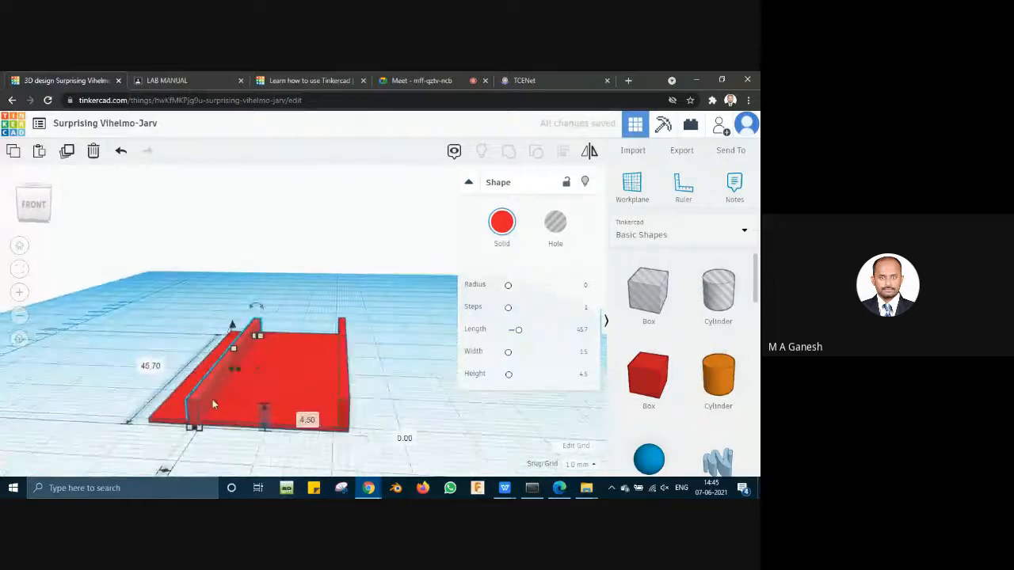
{"action": "left_click_drag", "start_coordinate": [201, 387], "coordinate": [165, 384]}
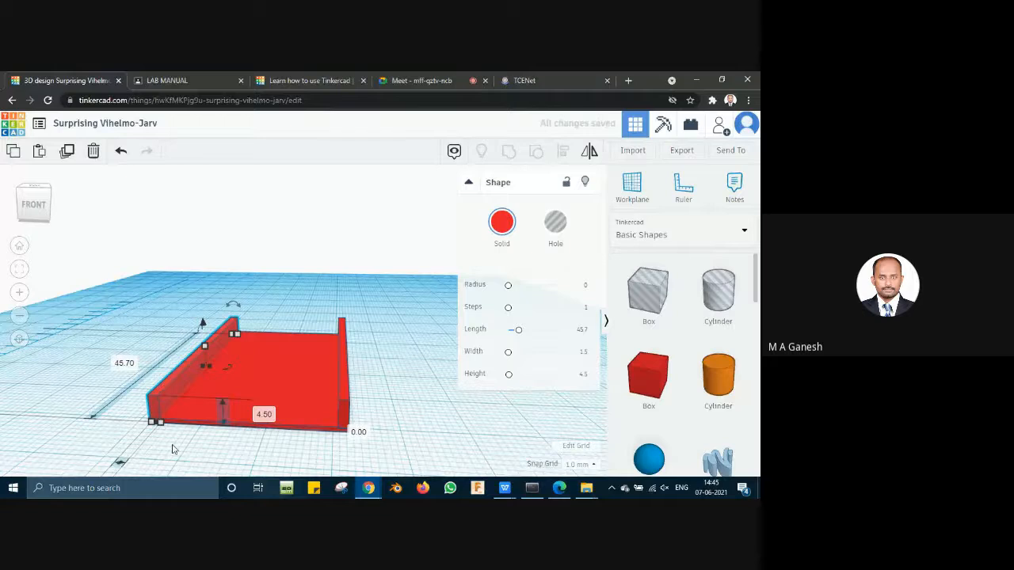
{"action": "left_click", "coordinate": [181, 450]}
{"action": "scroll", "coordinate": [224, 444], "scroll_direction": "up", "scroll_amount": 3}
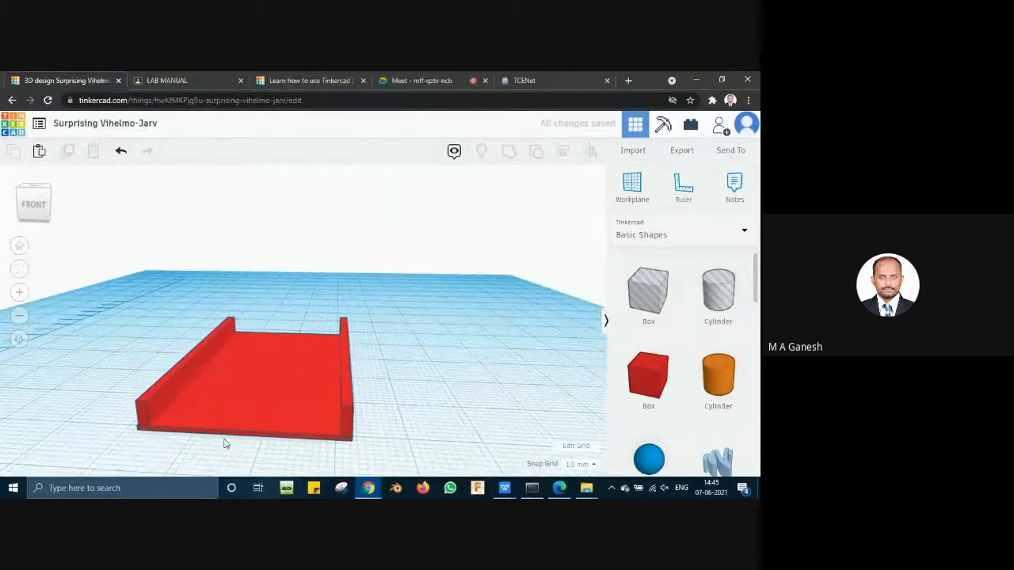
{"action": "scroll", "coordinate": [221, 441], "scroll_direction": "down", "scroll_amount": 3}
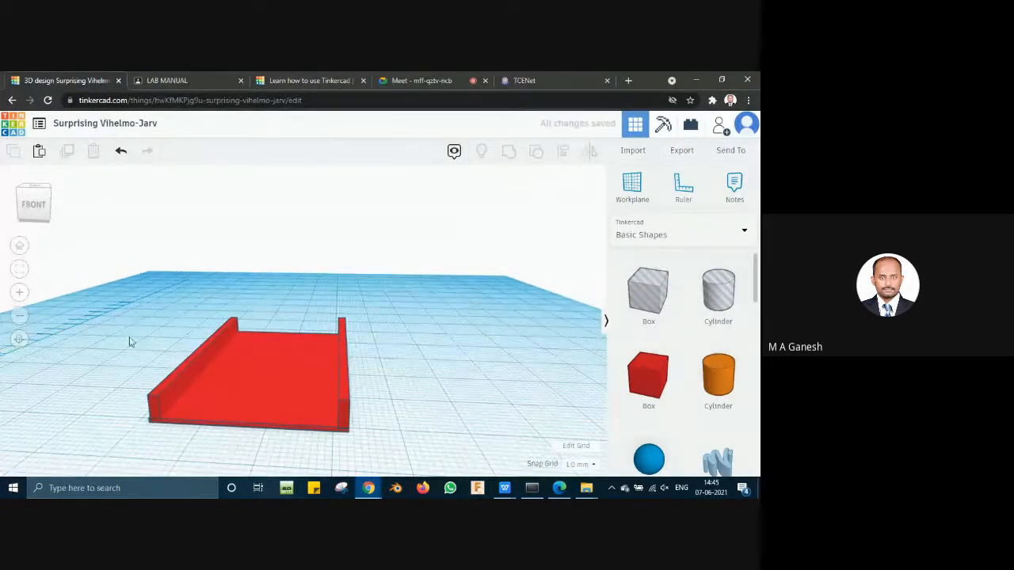
Step: Align the copied side wall with the base plate, flush at the front end and along the left long edge
{"action": "left_click_drag", "start_coordinate": [130, 342], "coordinate": [213, 428]}
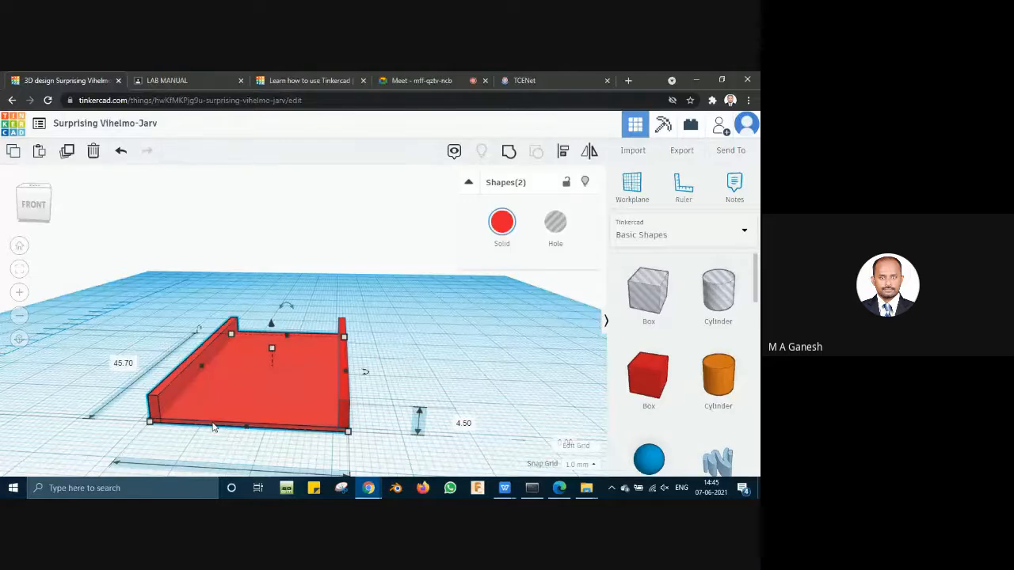
{"action": "left_click", "coordinate": [488, 336]}
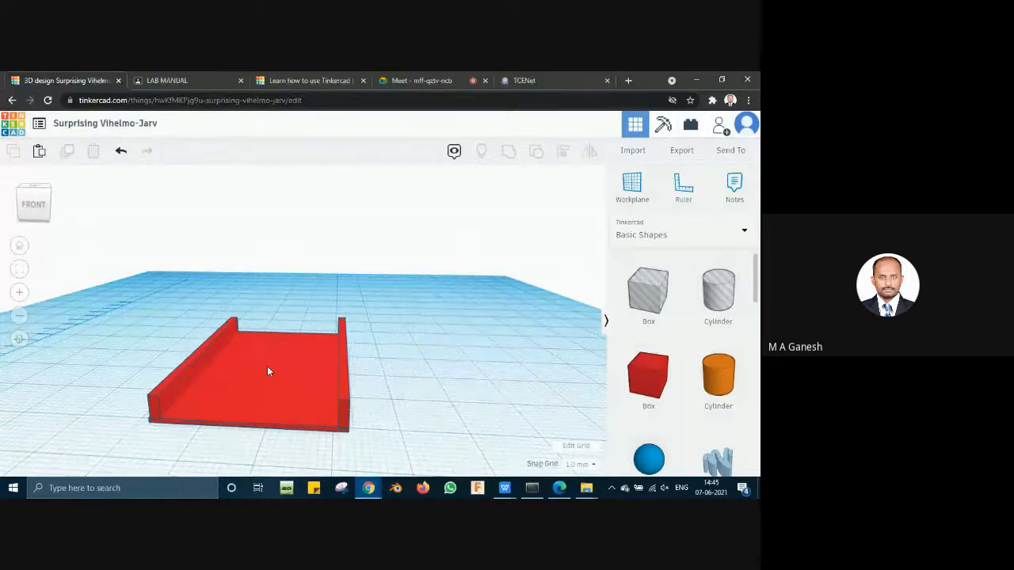
{"action": "left_click", "coordinate": [222, 388]}
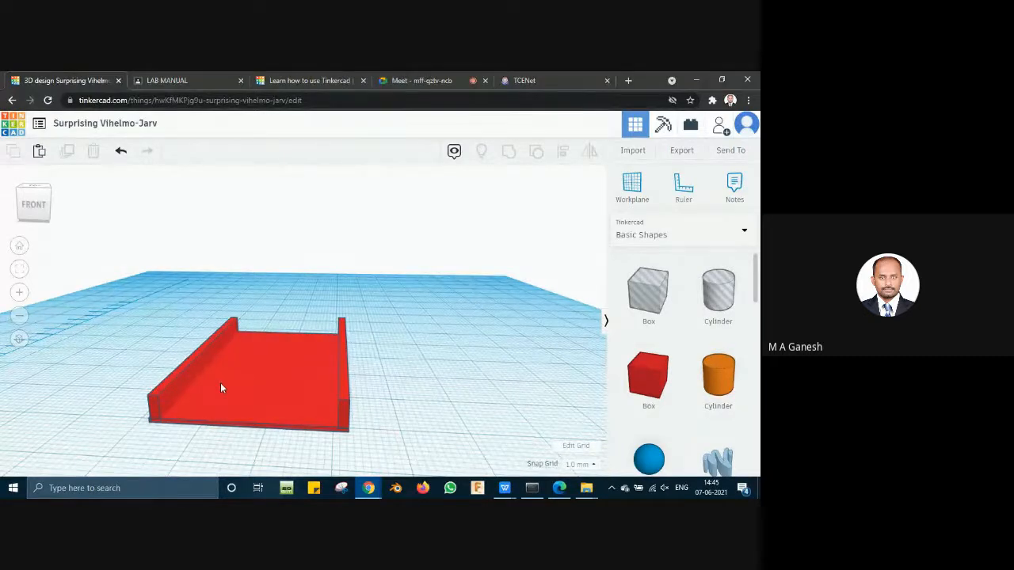
{"action": "left_click", "coordinate": [177, 373], "text": "shift"}
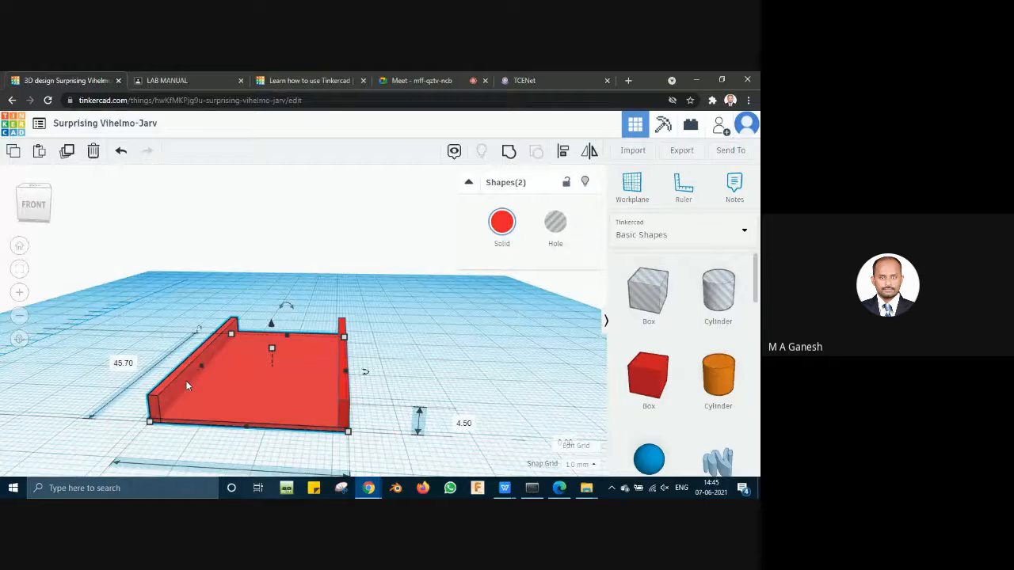
{"action": "key", "text": "l"}
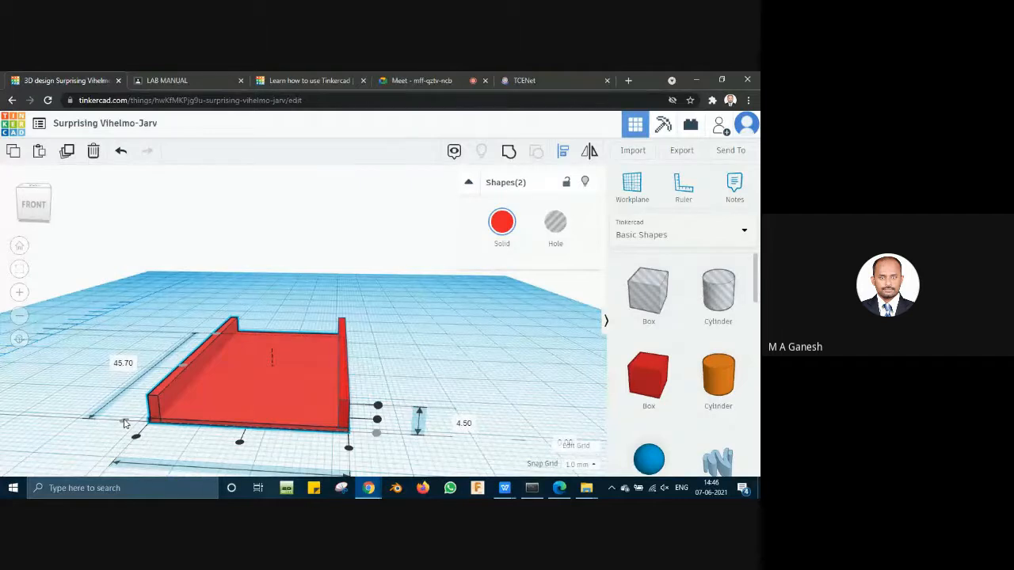
{"action": "left_click", "coordinate": [123, 424]}
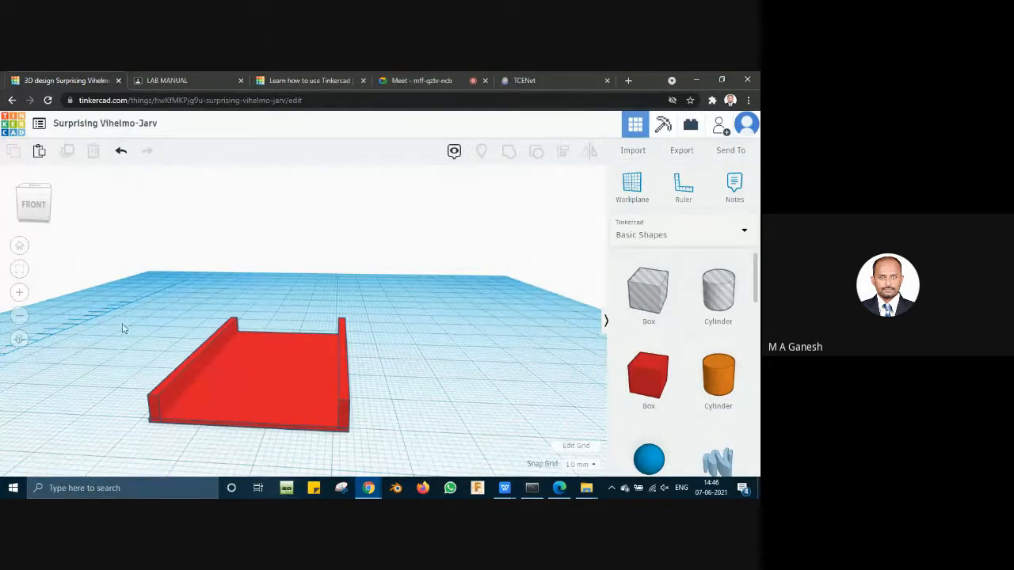
{"action": "left_click_drag", "start_coordinate": [116, 324], "coordinate": [251, 427]}
{"action": "key", "text": "l"}
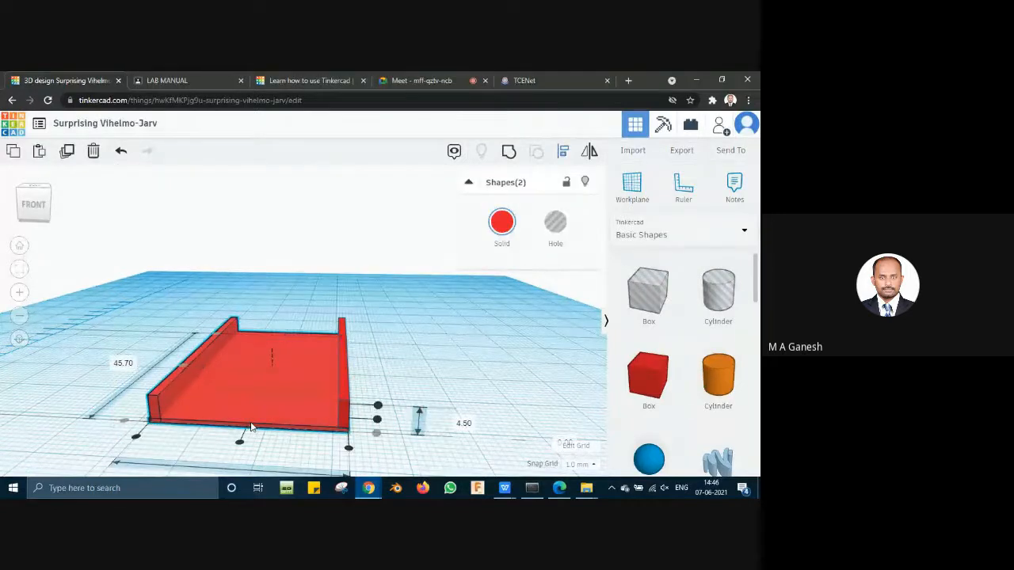
{"action": "right_click_drag", "start_coordinate": [357, 353], "coordinate": [415, 349]}
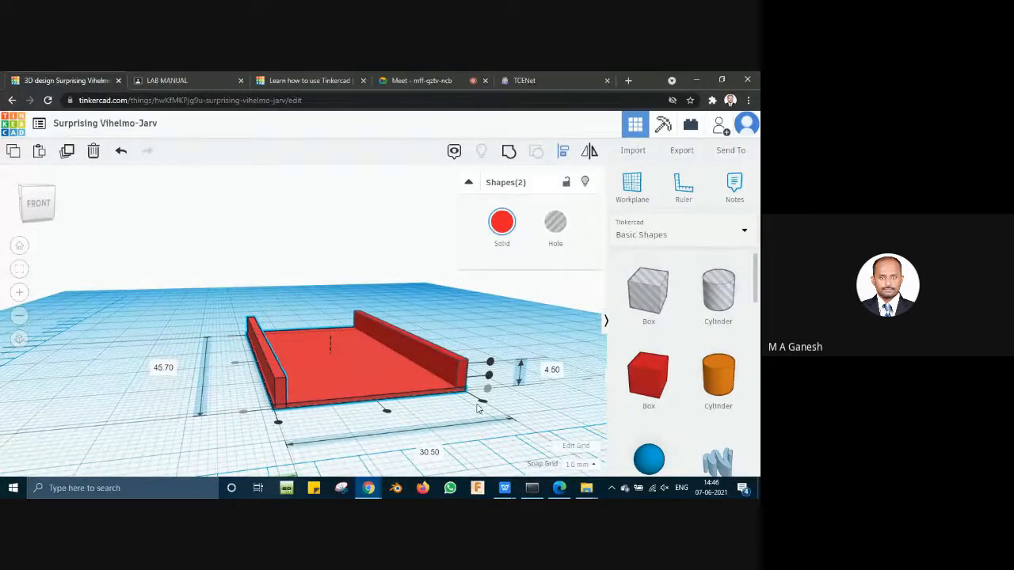
{"action": "left_click", "coordinate": [278, 423]}
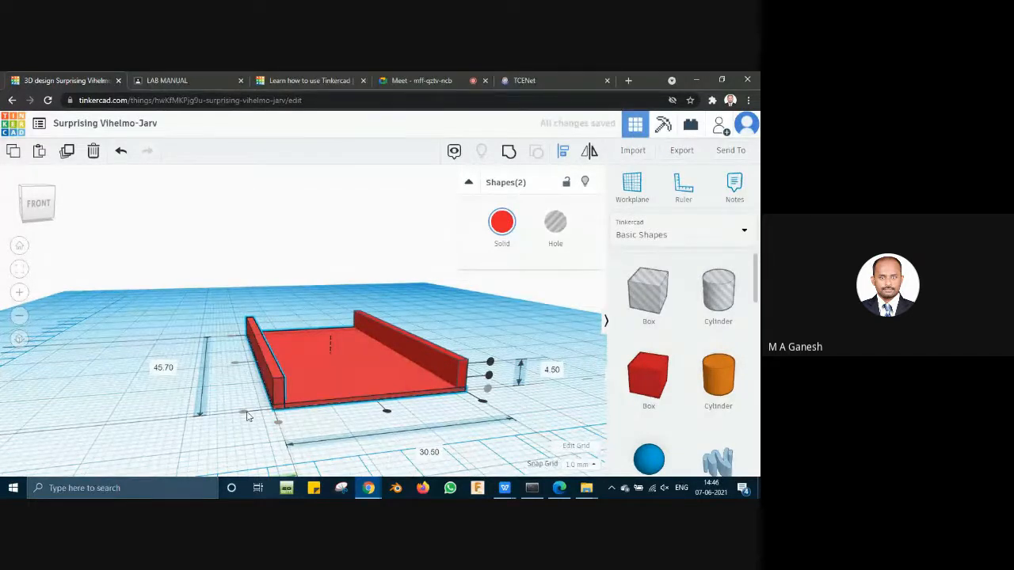
{"action": "right_click_drag", "start_coordinate": [270, 434], "coordinate": [341, 439]}
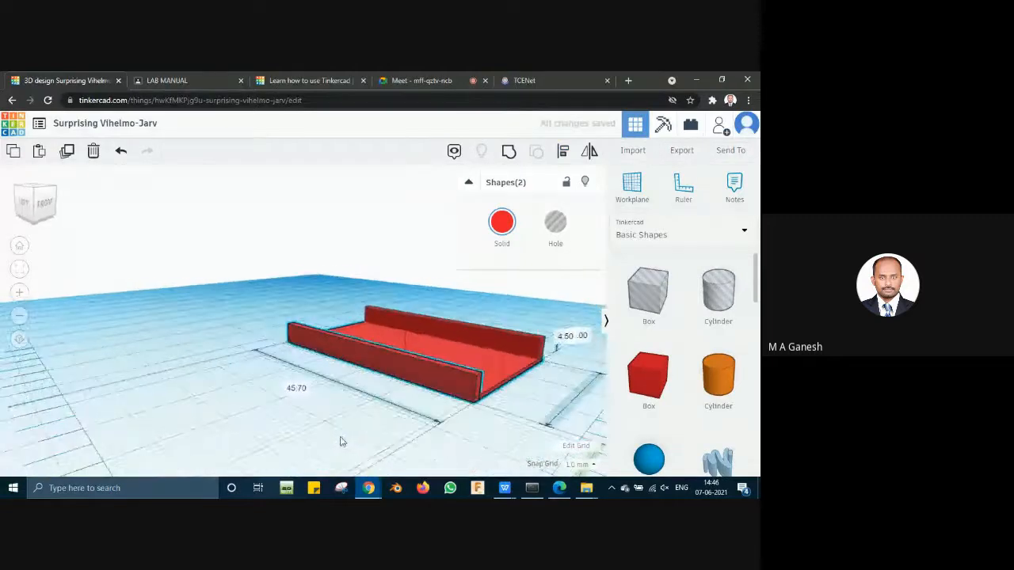
{"action": "left_click", "coordinate": [475, 410]}
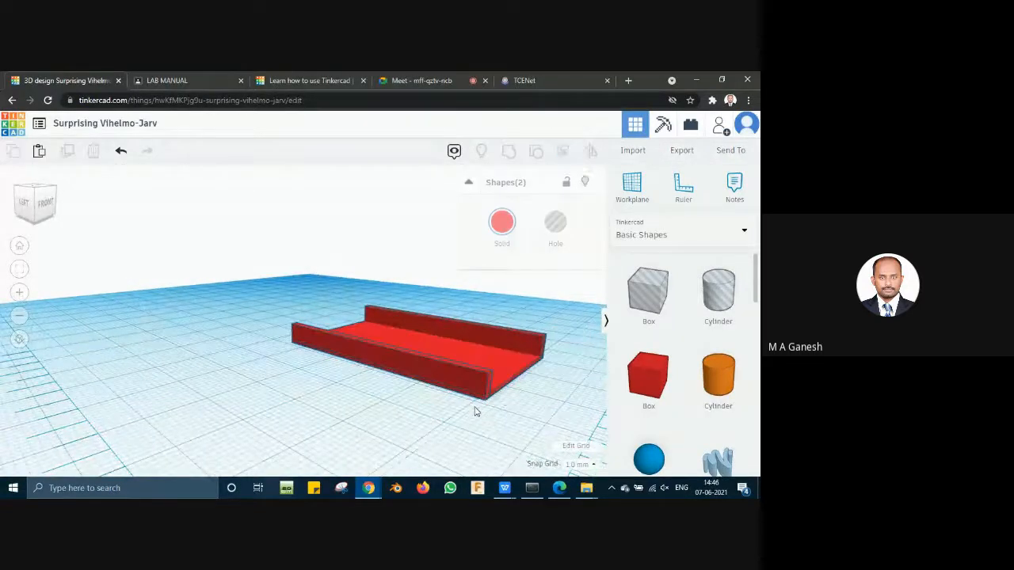
Step: Inspect how both side walls sit on the base plate in the front view and from above
{"action": "right_click_drag", "start_coordinate": [480, 421], "coordinate": [324, 394]}
{"action": "scroll", "coordinate": [211, 389], "scroll_direction": "up", "scroll_amount": 3}
{"action": "right_click_drag", "start_coordinate": [263, 453], "coordinate": [357, 453]}
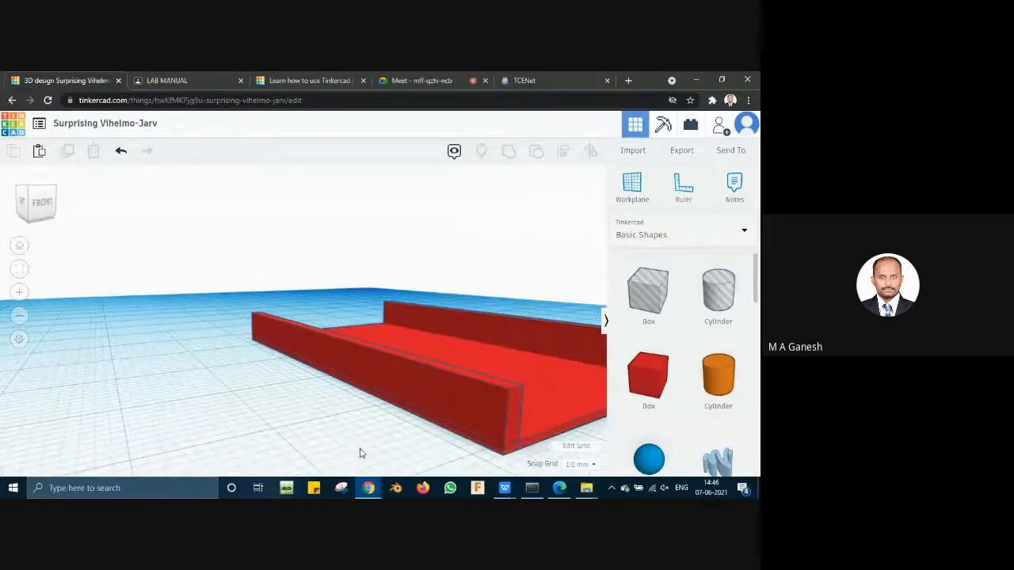
{"action": "left_click", "coordinate": [39, 202]}
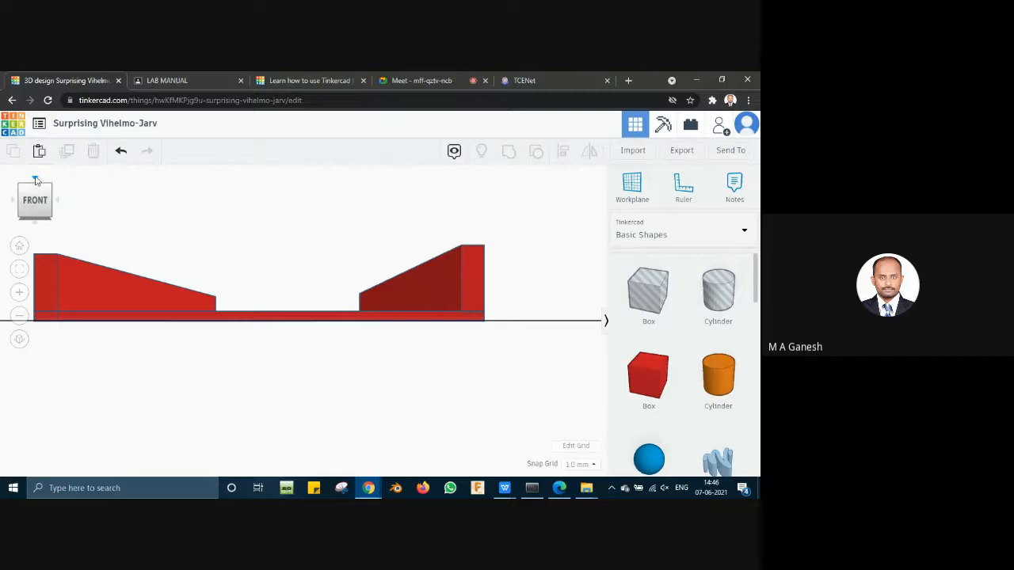
{"action": "left_click", "coordinate": [35, 181]}
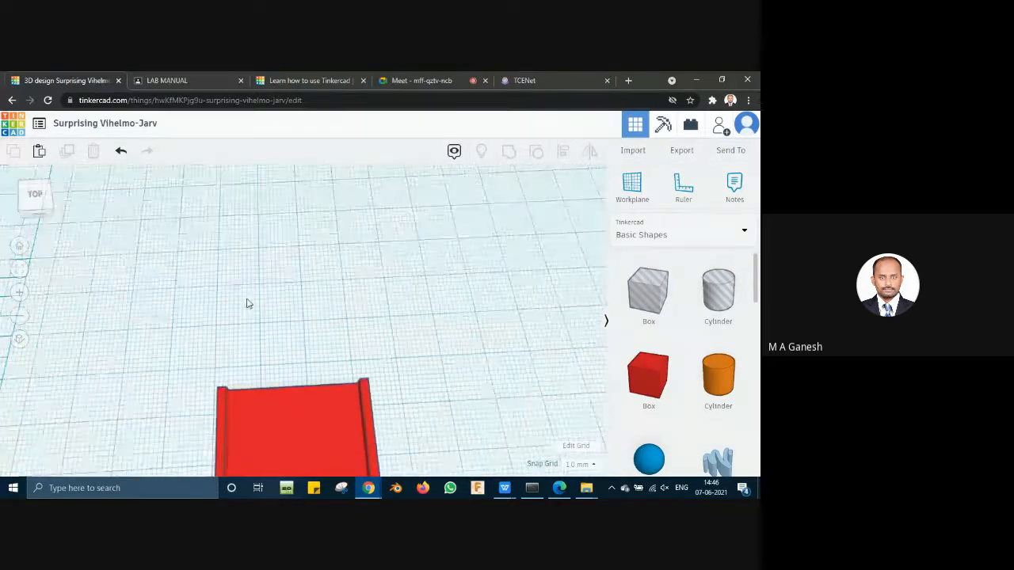
{"action": "scroll", "coordinate": [288, 330], "scroll_direction": "down", "scroll_amount": 2}
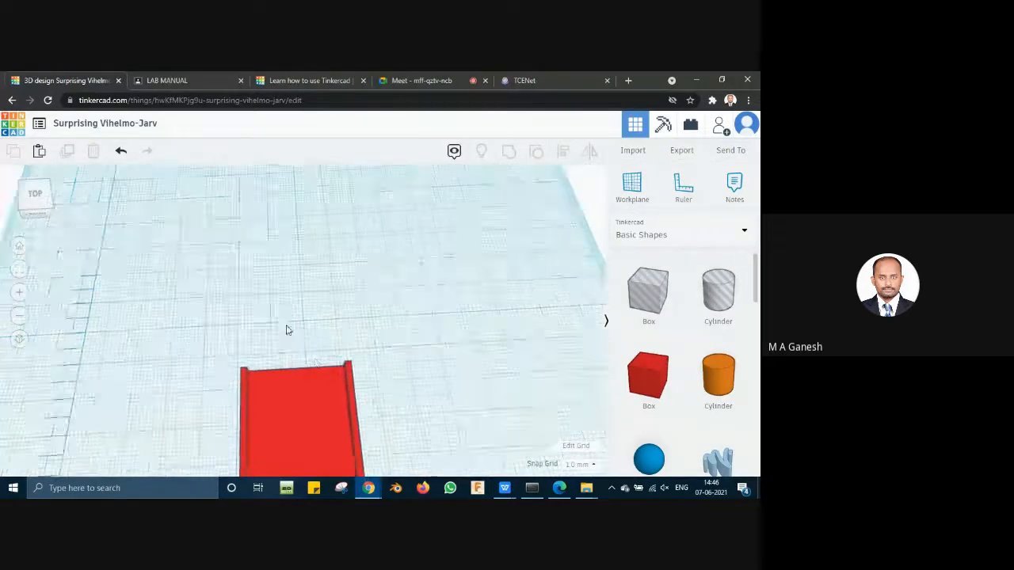
Step: Inspect how the two side walls meet the base plate from above, from the right side and from the front
{"action": "scroll", "coordinate": [287, 330], "scroll_direction": "down", "scroll_amount": 2}
{"action": "scroll", "coordinate": [375, 423], "scroll_direction": "down", "scroll_amount": 2}
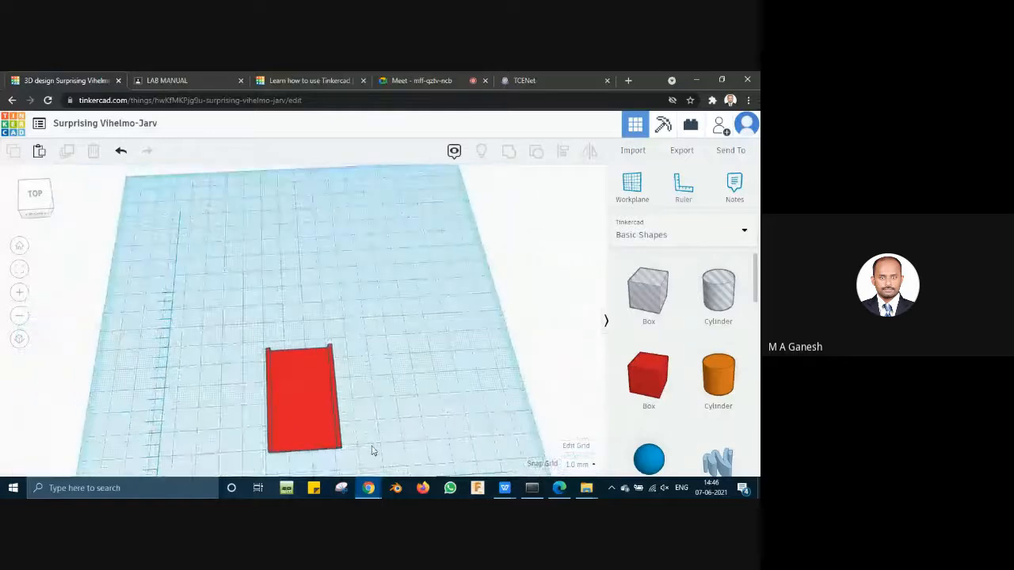
{"action": "scroll", "coordinate": [373, 451], "scroll_direction": "up", "scroll_amount": 2}
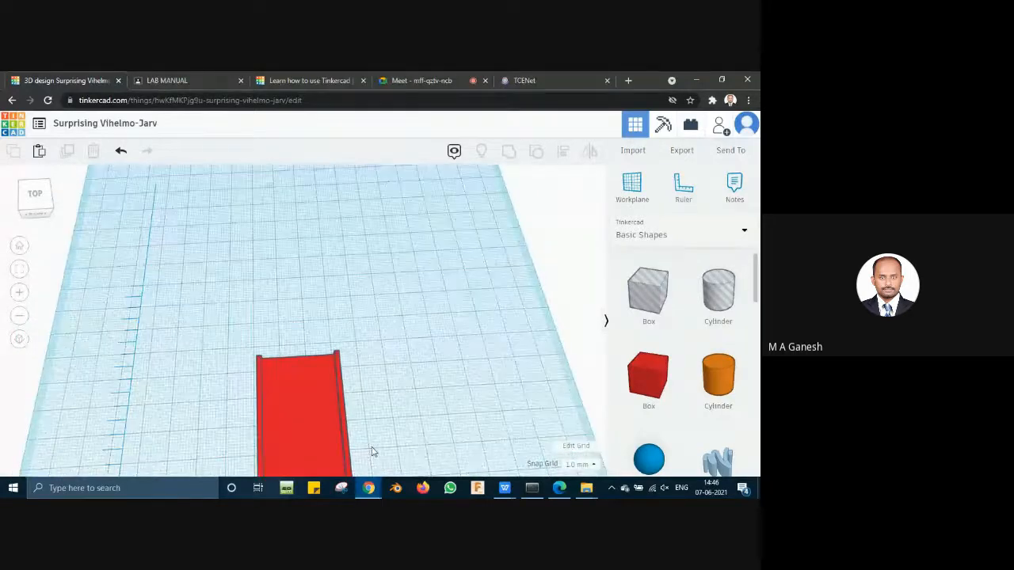
{"action": "left_click", "coordinate": [38, 201]}
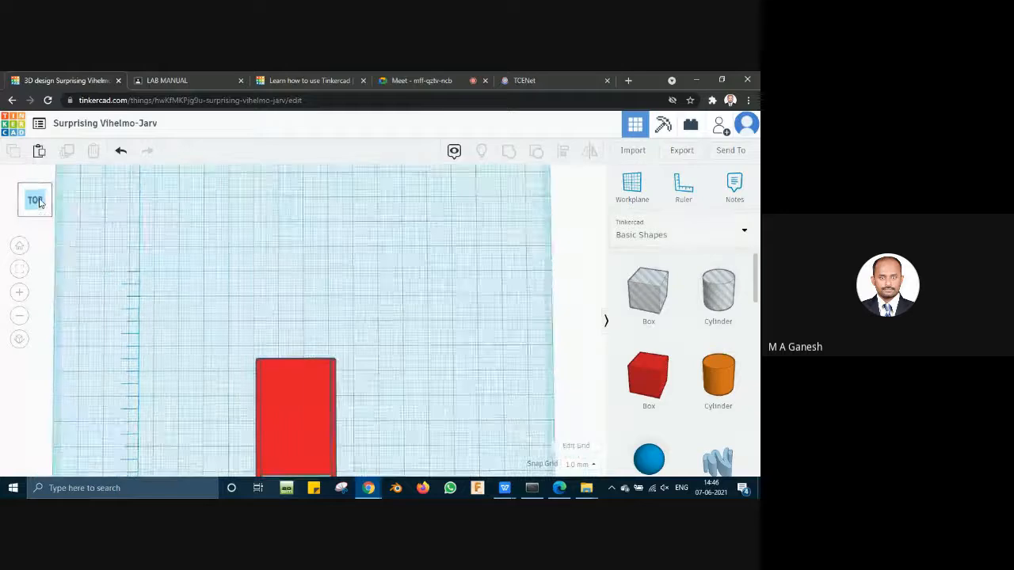
{"action": "left_click", "coordinate": [58, 202]}
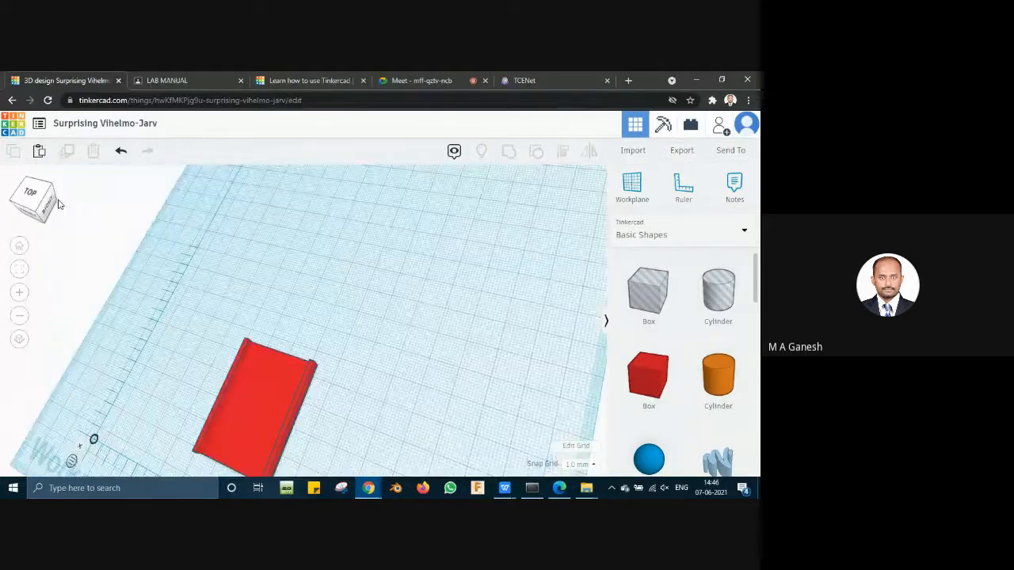
{"action": "left_click", "coordinate": [58, 203]}
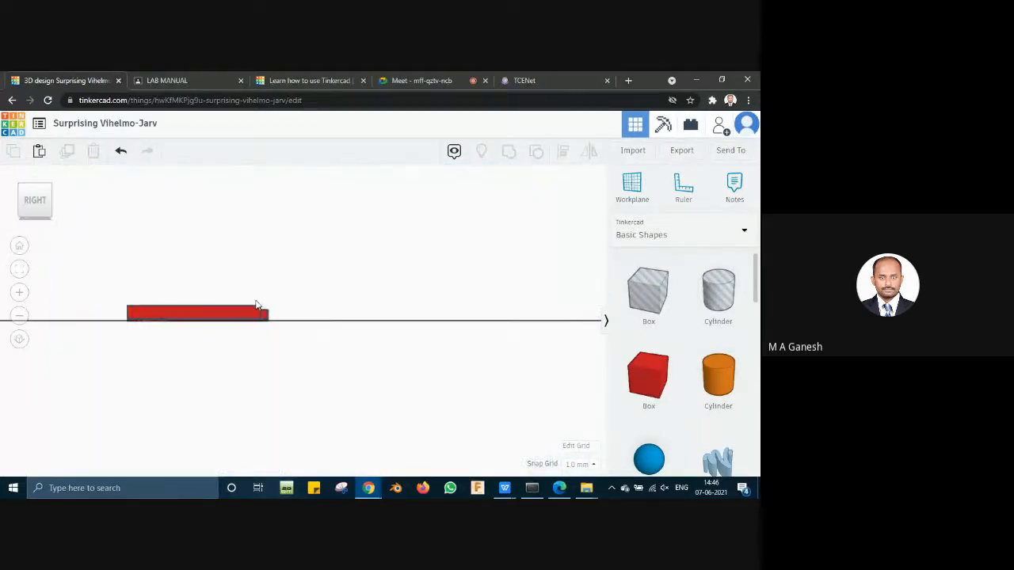
{"action": "scroll", "coordinate": [264, 324], "scroll_direction": "up", "scroll_amount": 3}
{"action": "right_click_drag", "start_coordinate": [278, 332], "coordinate": [92, 276]}
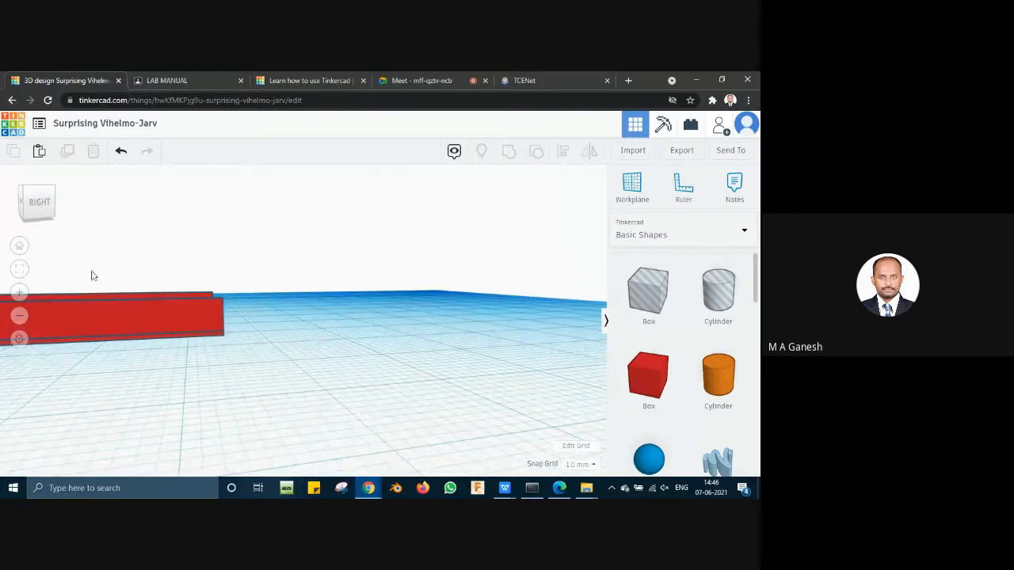
{"action": "left_click_drag", "start_coordinate": [261, 385], "coordinate": [167, 408]}
{"action": "mouse_move", "coordinate": [174, 408]}
{"action": "right_mouse_down"}
{"action": "mouse_move", "coordinate": [296, 389]}
{"action": "mouse_move", "coordinate": [330, 398]}
{"action": "mouse_move", "coordinate": [288, 410]}
{"action": "mouse_move", "coordinate": [286, 455]}
{"action": "mouse_move", "coordinate": [309, 372]}
{"action": "mouse_move", "coordinate": [341, 324]}
{"action": "right_mouse_up"}
{"action": "right_click_drag", "start_coordinate": [206, 346], "coordinate": [393, 442]}
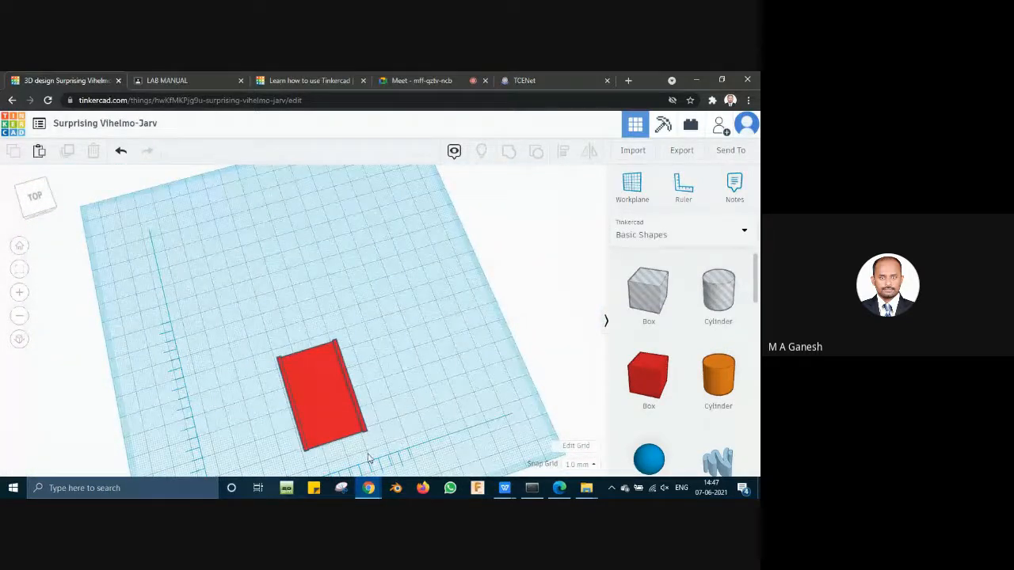
{"action": "scroll", "coordinate": [368, 458], "scroll_direction": "up", "scroll_amount": 5}
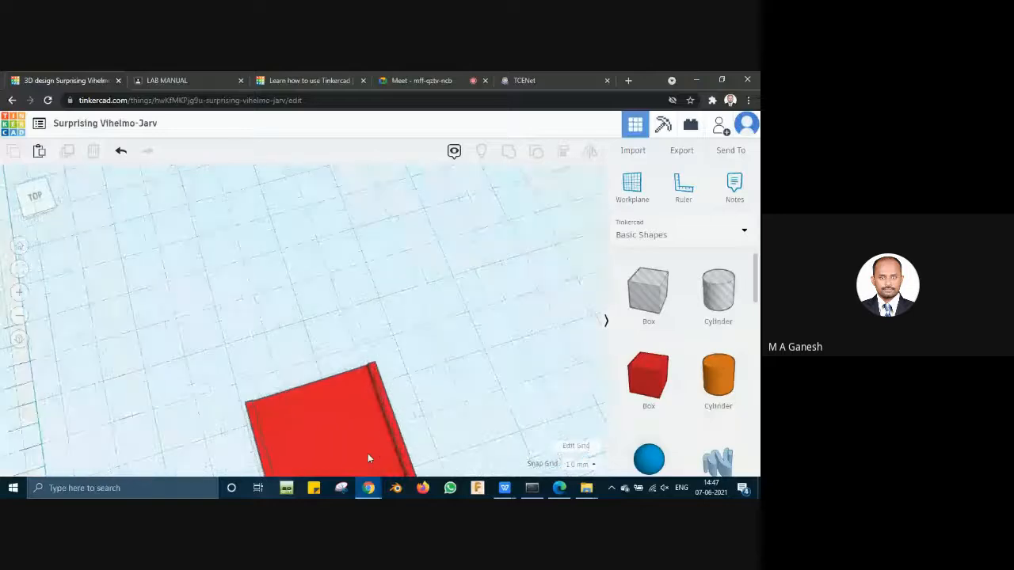
{"action": "scroll", "coordinate": [368, 458], "scroll_direction": "up", "scroll_amount": 2}
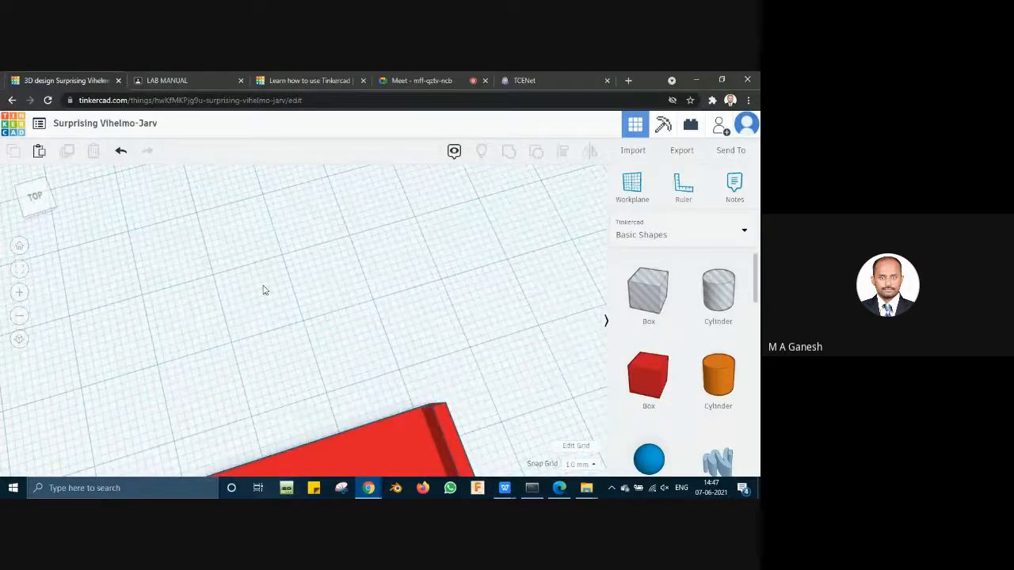
{"action": "scroll", "coordinate": [292, 303], "scroll_direction": "down", "scroll_amount": 1}
{"action": "scroll", "coordinate": [291, 302], "scroll_direction": "down", "scroll_amount": 3}
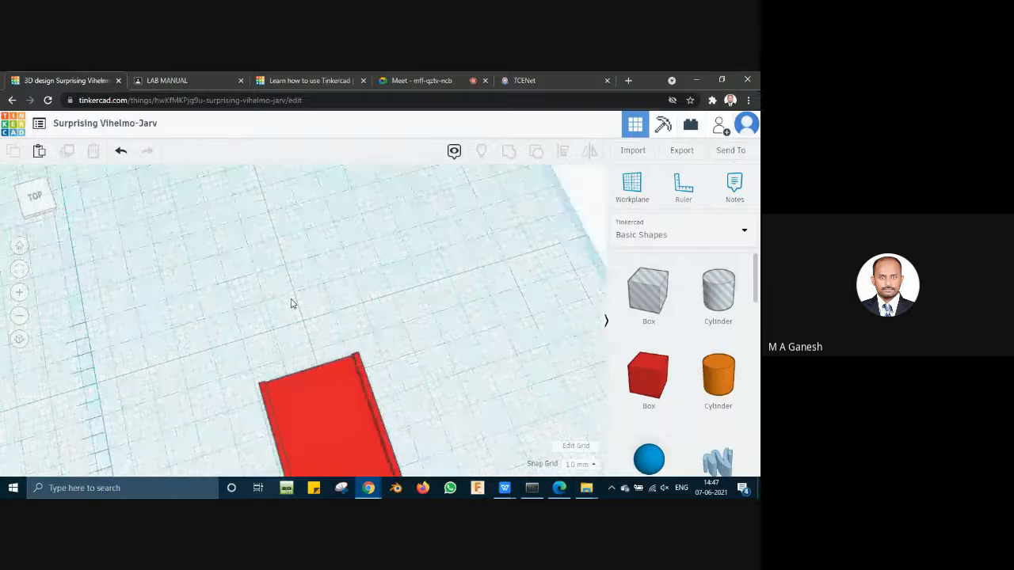
{"action": "left_click", "coordinate": [60, 201]}
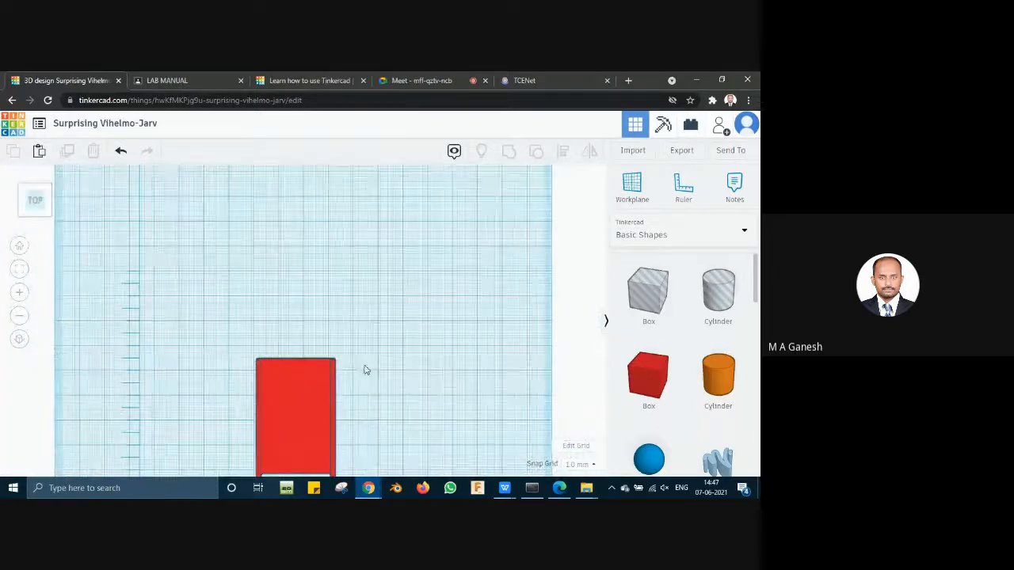
{"action": "right_click_drag", "start_coordinate": [380, 446], "coordinate": [340, 407]}
{"action": "scroll", "coordinate": [340, 406], "scroll_direction": "down", "scroll_amount": 2}
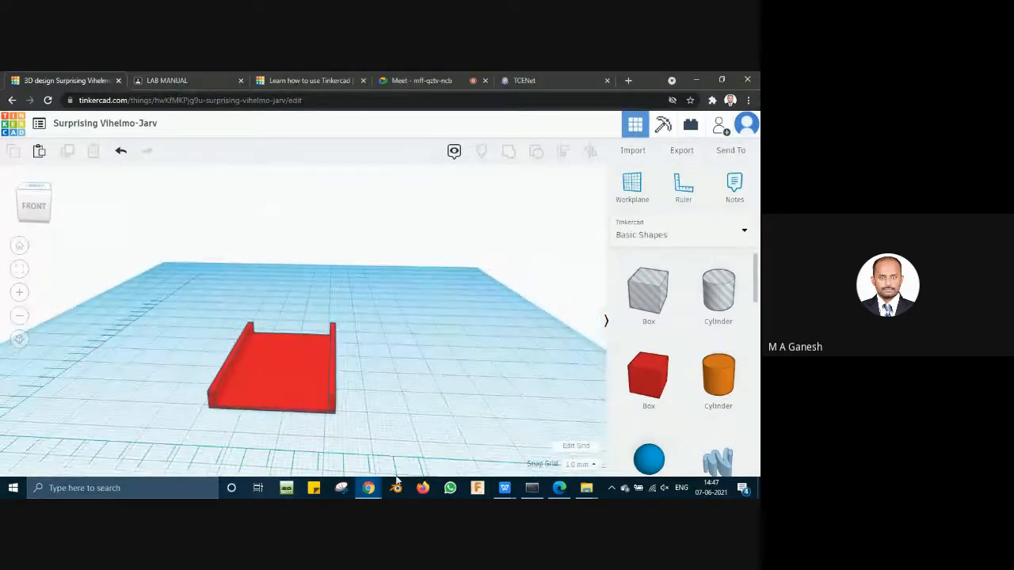
Step: Check the tray drawing in the lab manual and group the base plate and both side walls into one shape
{"action": "left_click", "coordinate": [178, 81]}
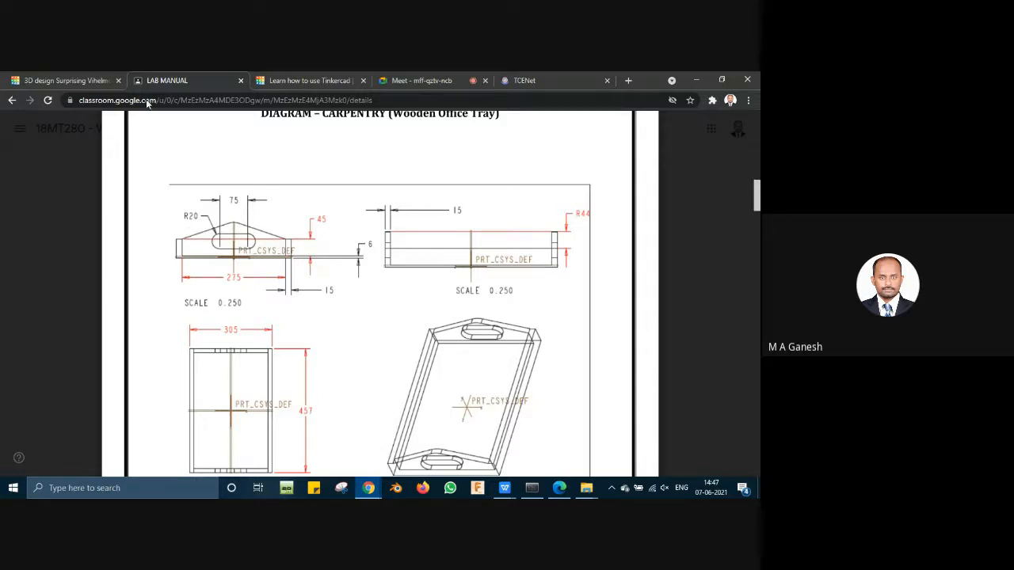
{"action": "left_click", "coordinate": [78, 80]}
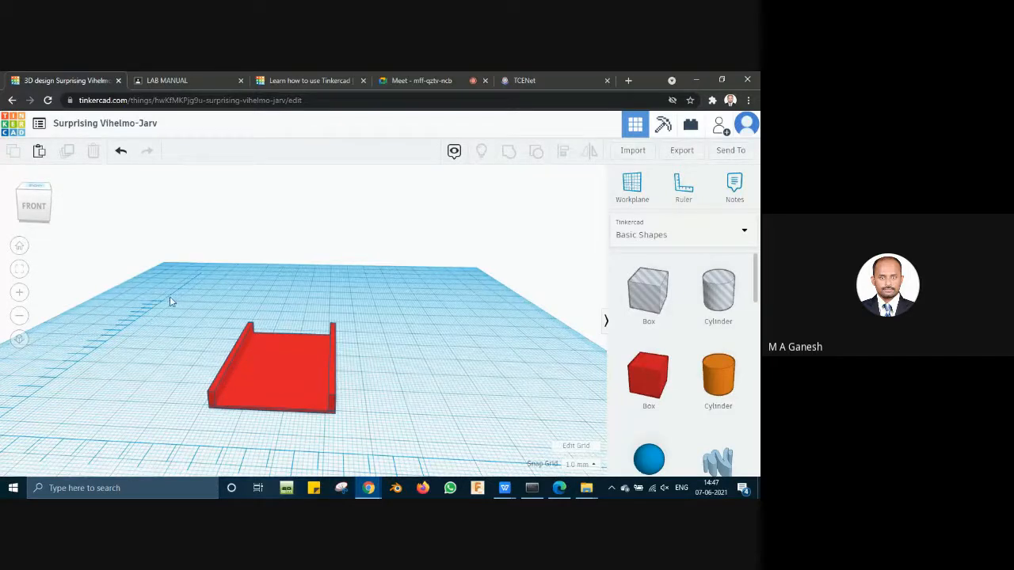
{"action": "left_click_drag", "start_coordinate": [169, 299], "coordinate": [367, 431]}
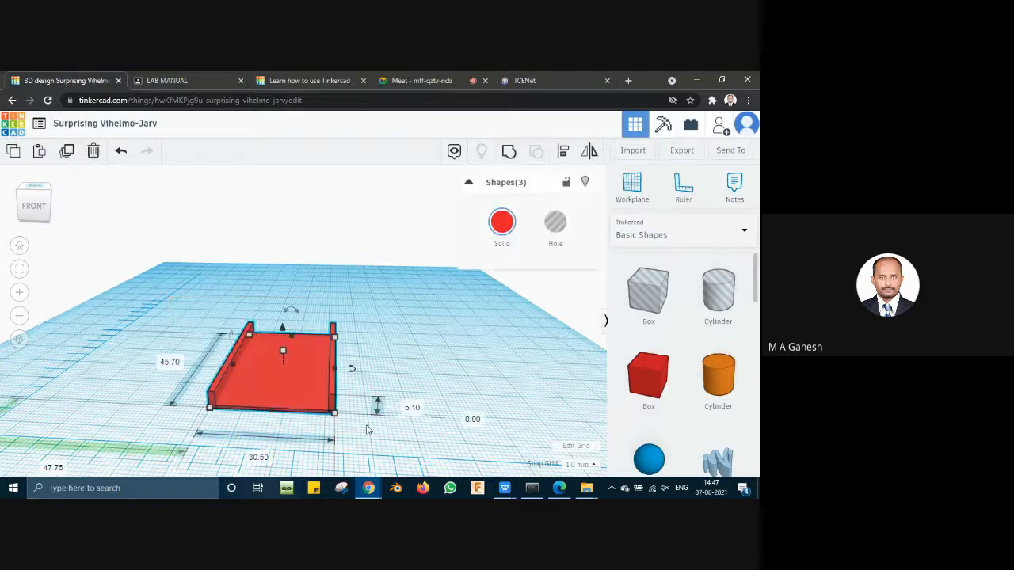
{"action": "left_click_drag", "start_coordinate": [171, 294], "coordinate": [409, 449]}
{"action": "left_click", "coordinate": [511, 159]}
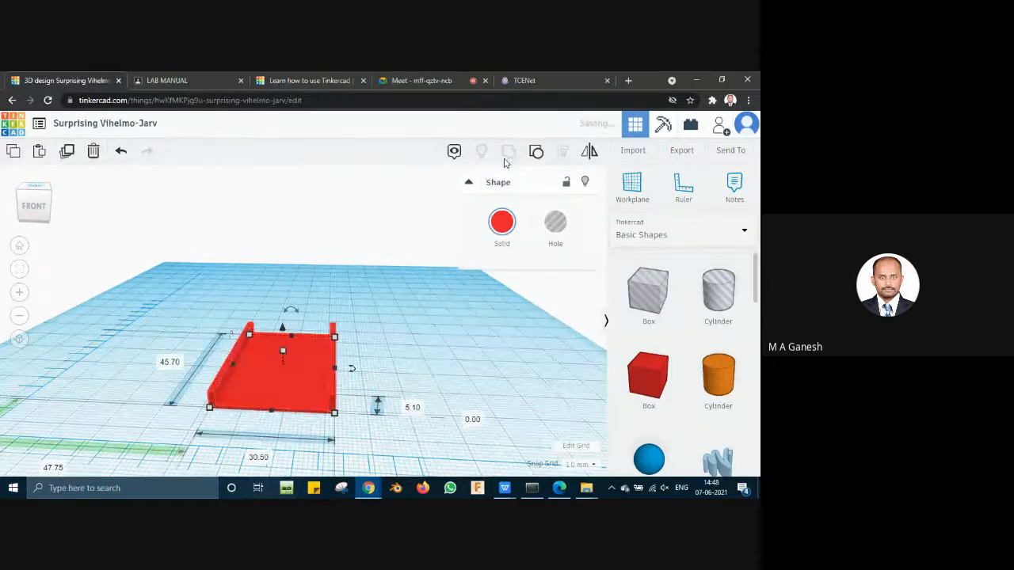
{"action": "left_click", "coordinate": [421, 363]}
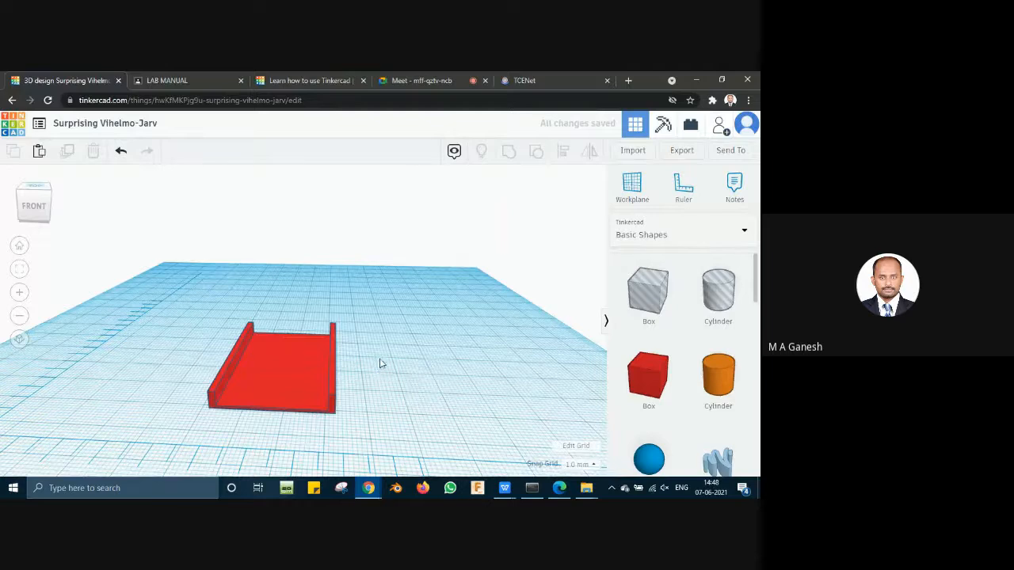
Step: Move the grouped tray base a short distance towards the back of the workplane
{"action": "scroll", "coordinate": [380, 364], "scroll_direction": "down", "scroll_amount": 2}
{"action": "right_click_drag", "start_coordinate": [380, 363], "coordinate": [352, 383]}
{"action": "scroll", "coordinate": [328, 387], "scroll_direction": "up", "scroll_amount": 3}
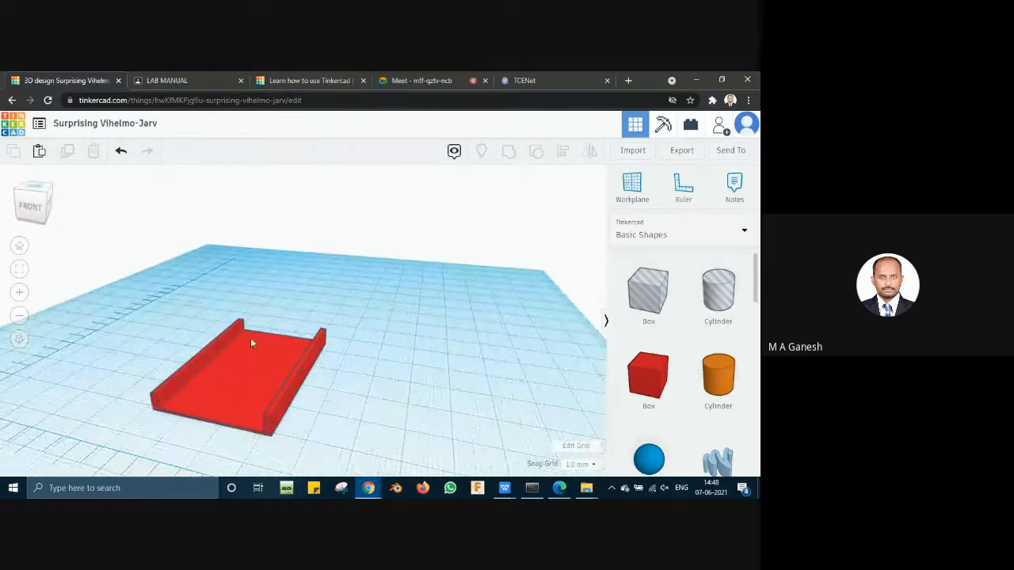
{"action": "left_click_drag", "start_coordinate": [260, 362], "coordinate": [268, 332]}
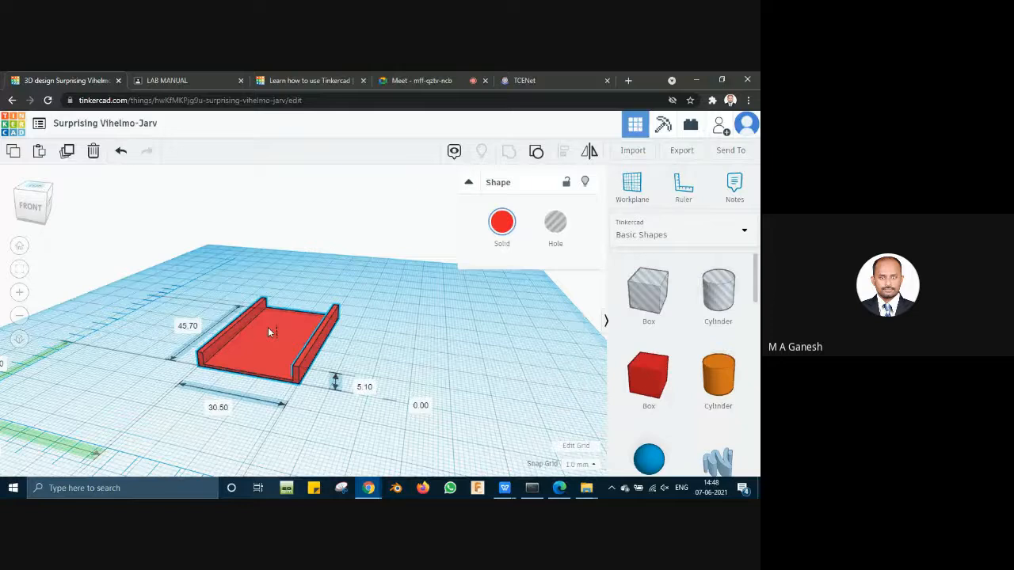
{"action": "left_click", "coordinate": [476, 355]}
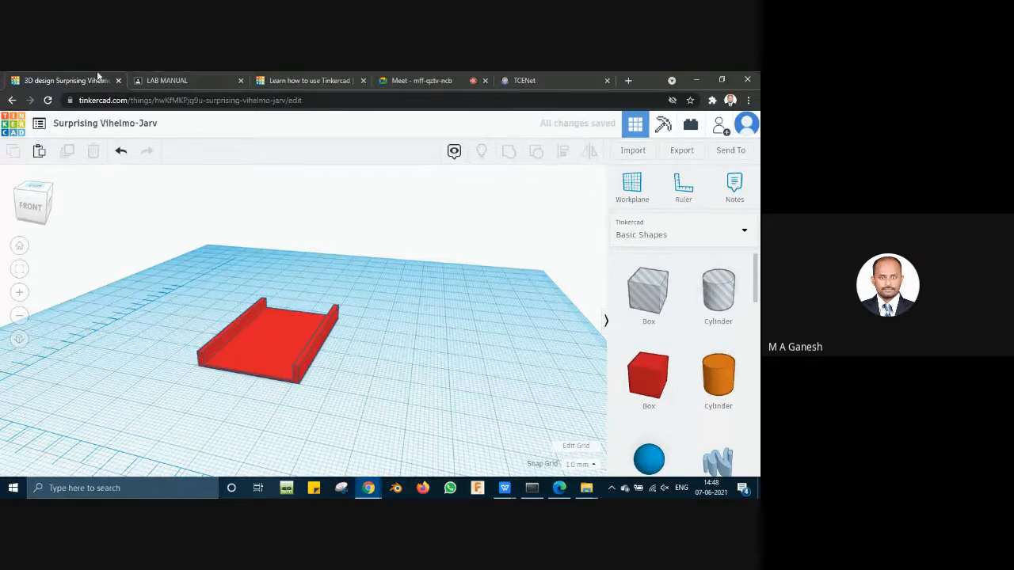
Step: Check the end wall's dimensions in the lab manual drawing and place a solid box beside the tray, with its steps set to 1
{"action": "left_click", "coordinate": [147, 77]}
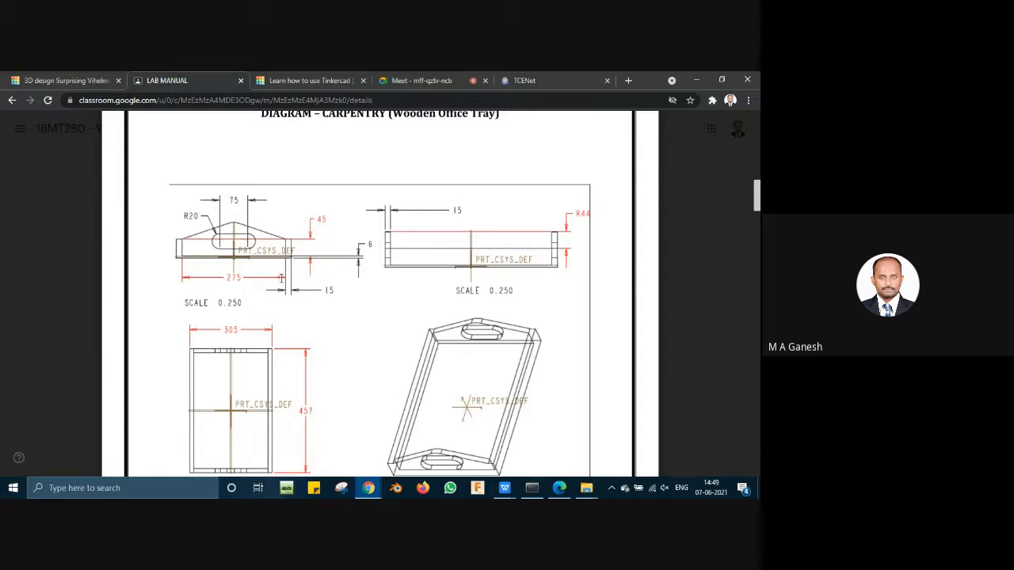
{"action": "left_click", "coordinate": [65, 80]}
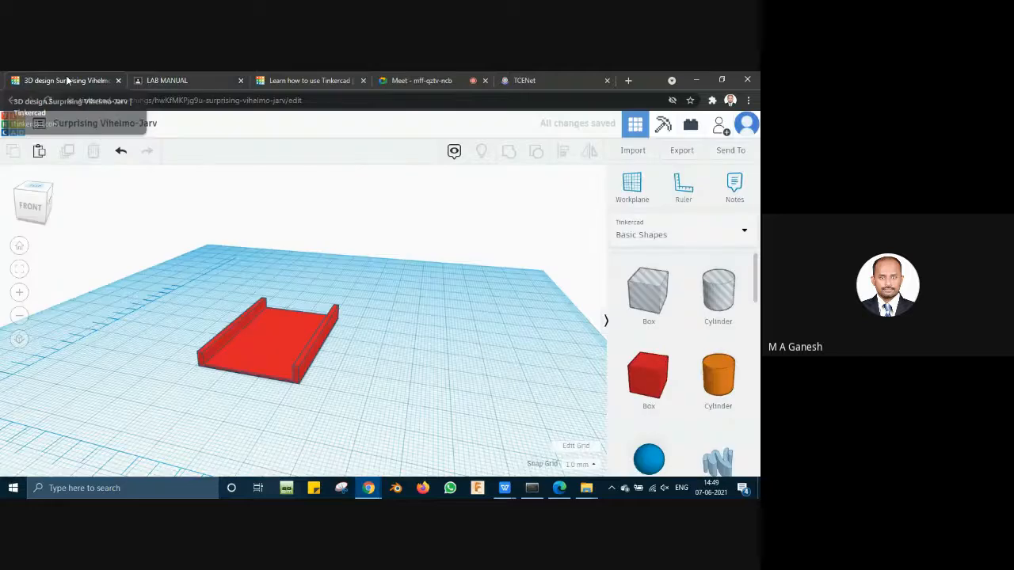
{"action": "left_click_drag", "start_coordinate": [648, 376], "coordinate": [446, 393]}
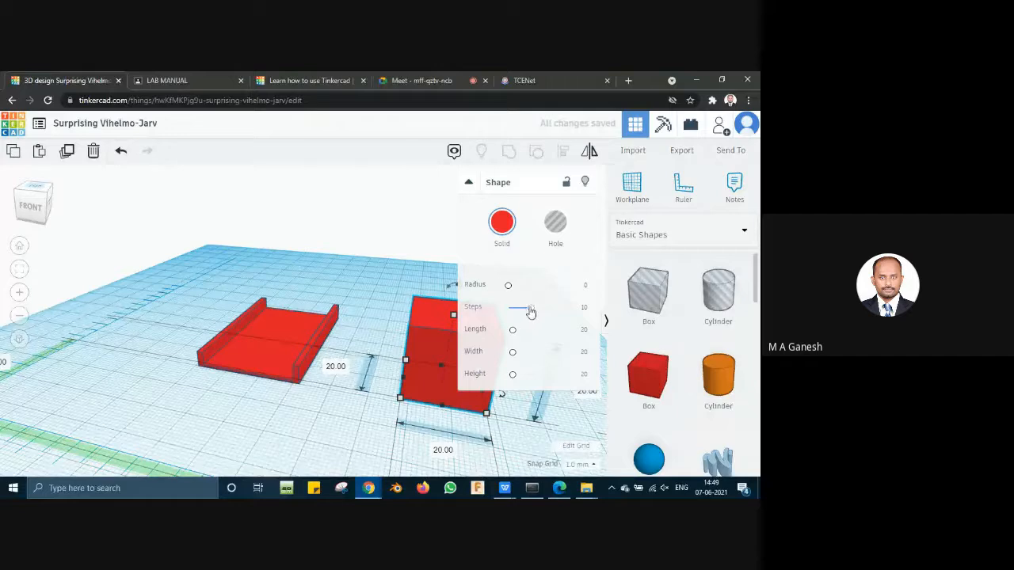
{"action": "left_click_drag", "start_coordinate": [528, 312], "coordinate": [508, 308]}
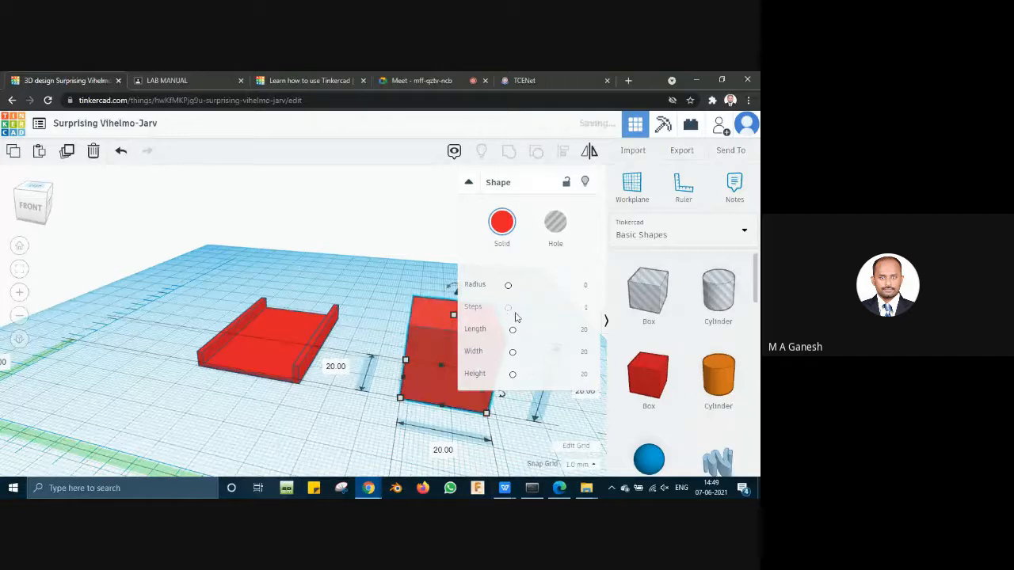
Step: Set the new box's length to 27.5 mm
{"action": "left_click", "coordinate": [581, 331]}
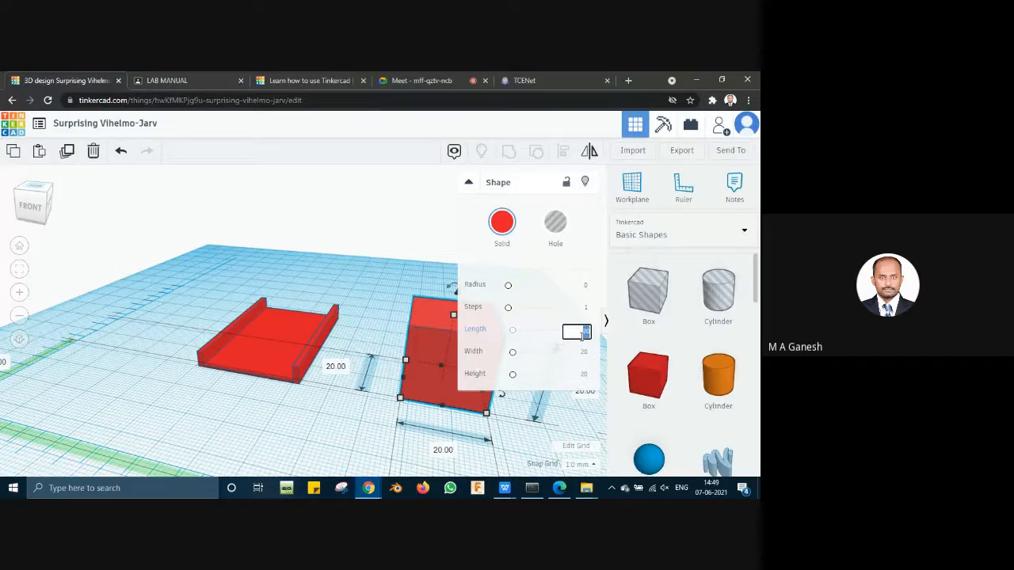
{"action": "type", "text": "7"}
{"action": "type", "text": "7.5"}
{"action": "key", "text": "Return"}
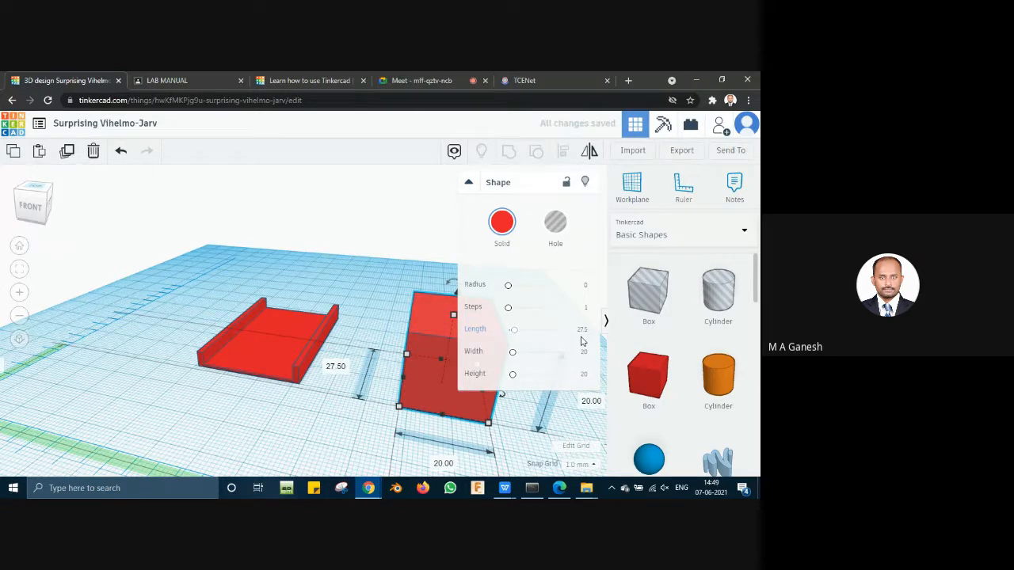
Step: Set the new box's width to 27.5 mm
{"action": "left_click", "coordinate": [585, 353]}
{"action": "key", "text": "BackSpace"}
{"action": "type", "text": "27.5"}
{"action": "key", "text": "Return"}
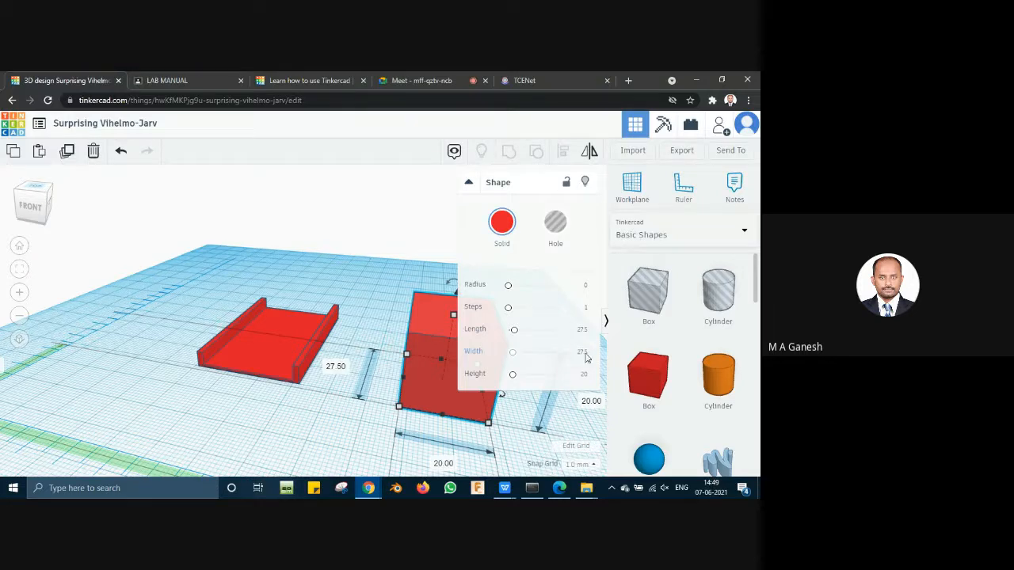
Step: Check the wall thickness in the lab manual drawing and set the box's length to 1.5 mm
{"action": "left_click", "coordinate": [584, 332]}
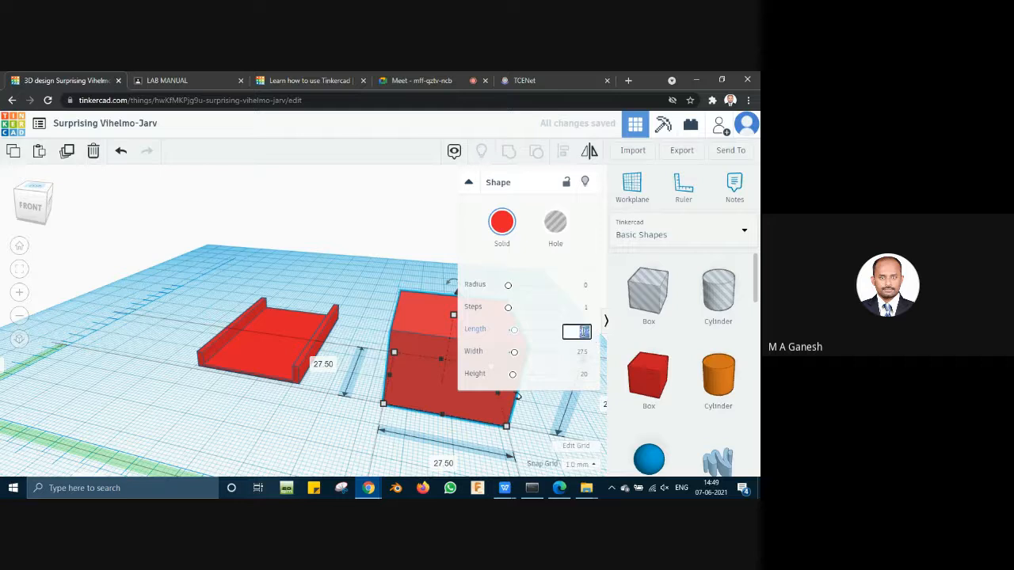
{"action": "left_click", "coordinate": [182, 77]}
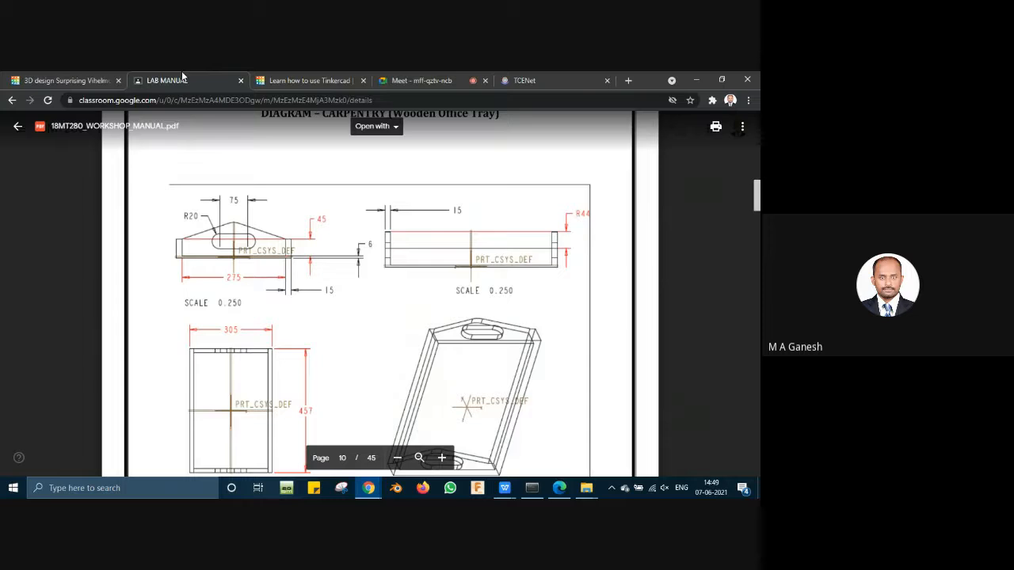
{"action": "left_click", "coordinate": [78, 77]}
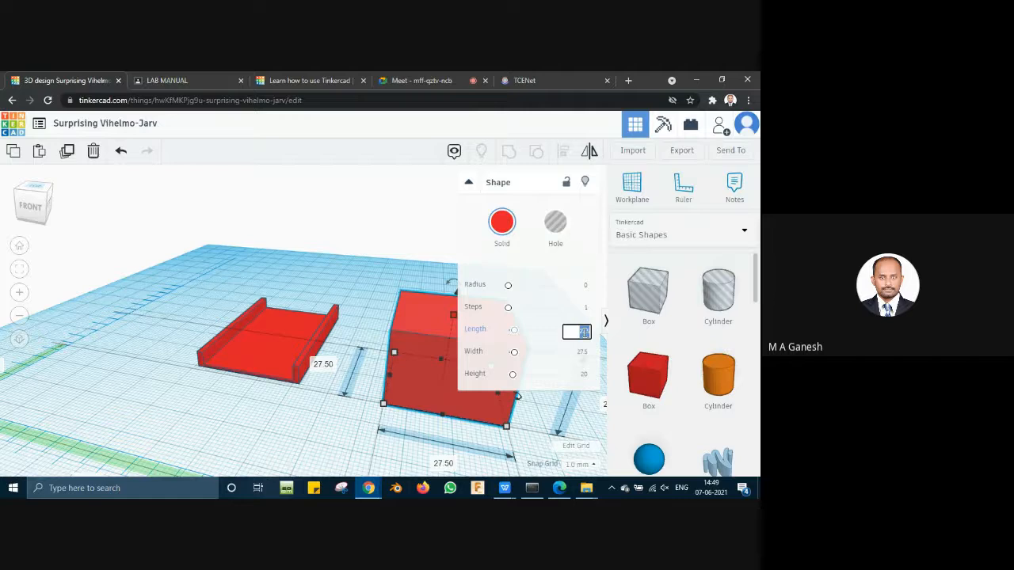
{"action": "key", "text": "BackSpace"}
{"action": "type", "text": "1.5"}
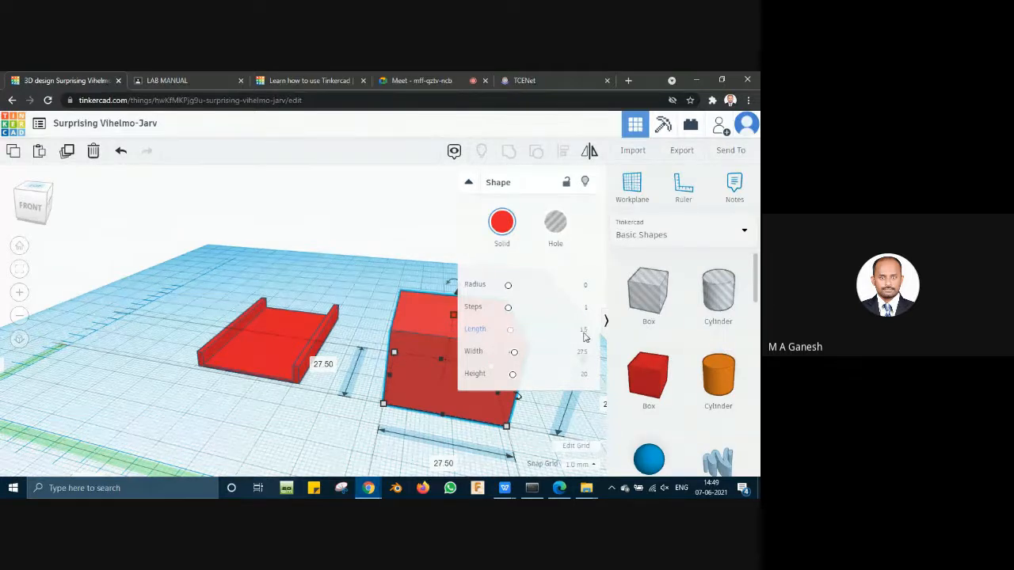
{"action": "key", "text": "Return"}
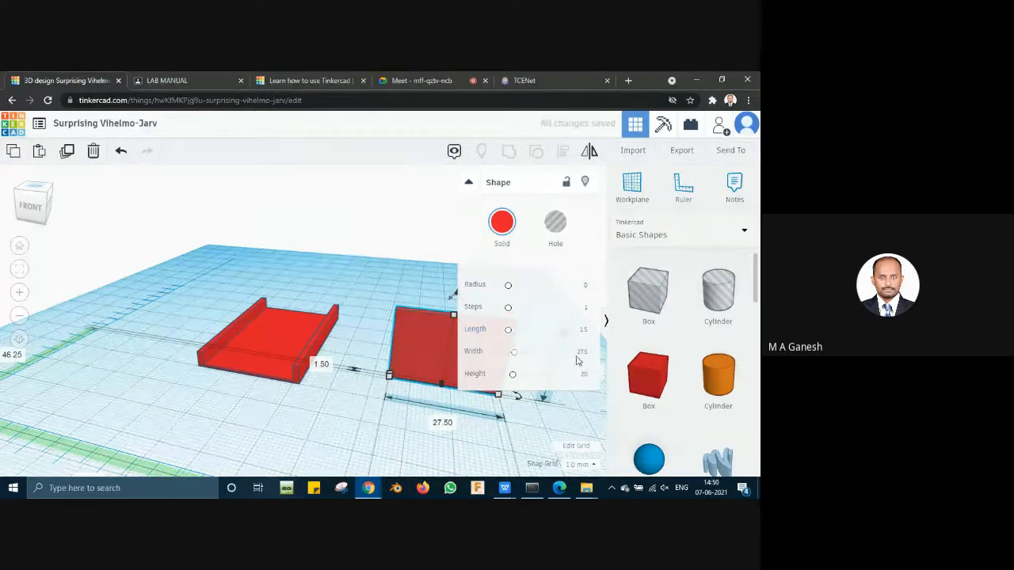
Step: Check the end wall's height in the lab manual drawing and set the box's height to 4.5 mm
{"action": "left_click", "coordinate": [584, 376]}
{"action": "left_click", "coordinate": [155, 80]}
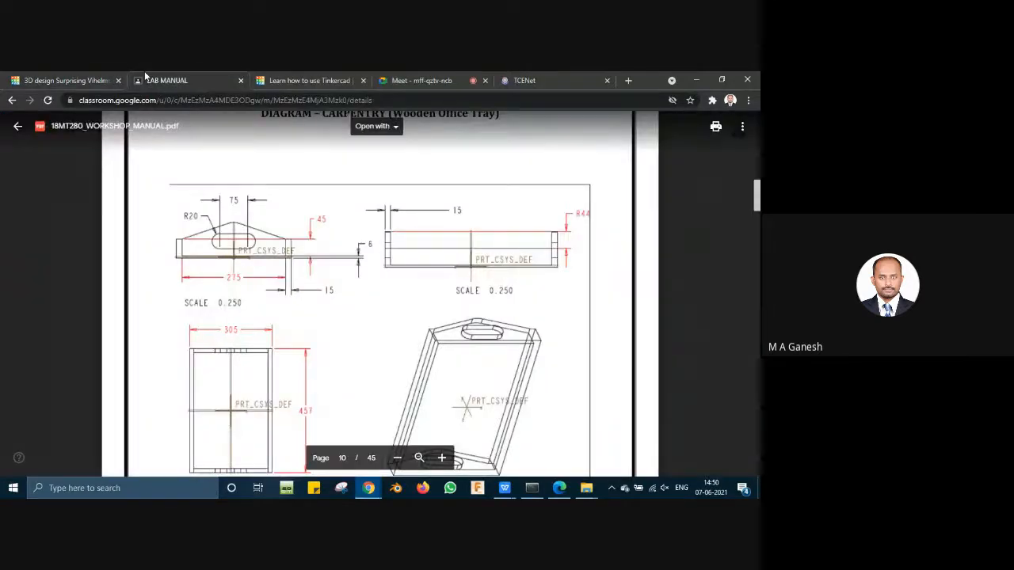
{"action": "left_click", "coordinate": [84, 75]}
{"action": "left_click", "coordinate": [587, 376]}
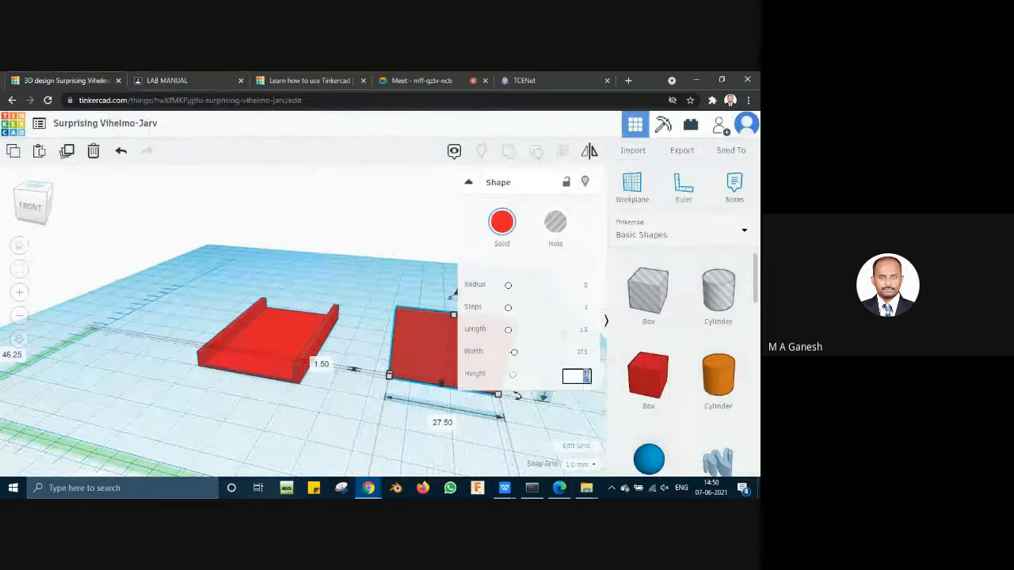
{"action": "type", "text": "4.5"}
{"action": "key", "text": "Return"}
{"action": "left_click", "coordinate": [481, 441]}
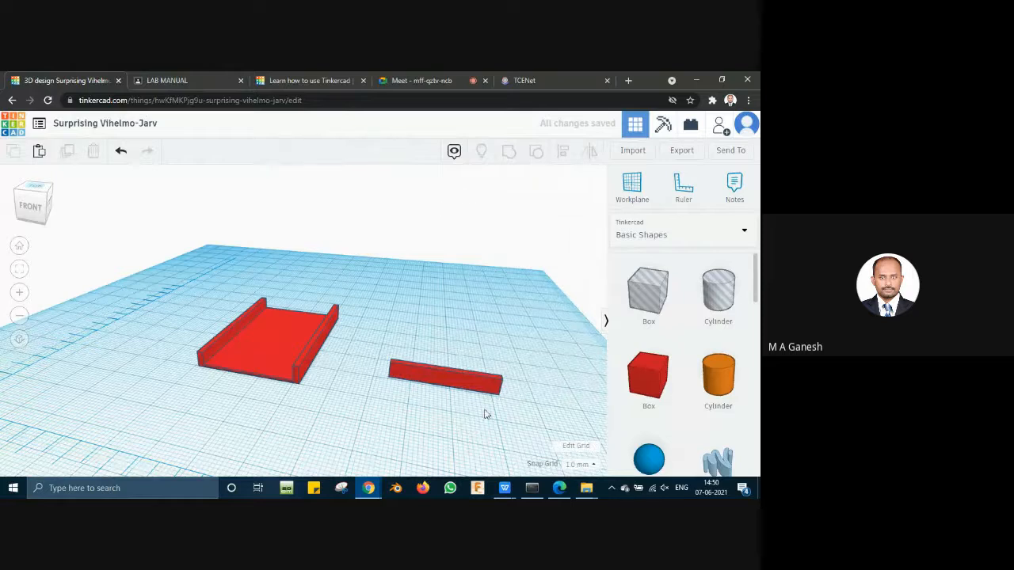
Step: Move the end wall box farther from the tray base and add a Roof shape beside it on the workplane
{"action": "left_click", "coordinate": [475, 385]}
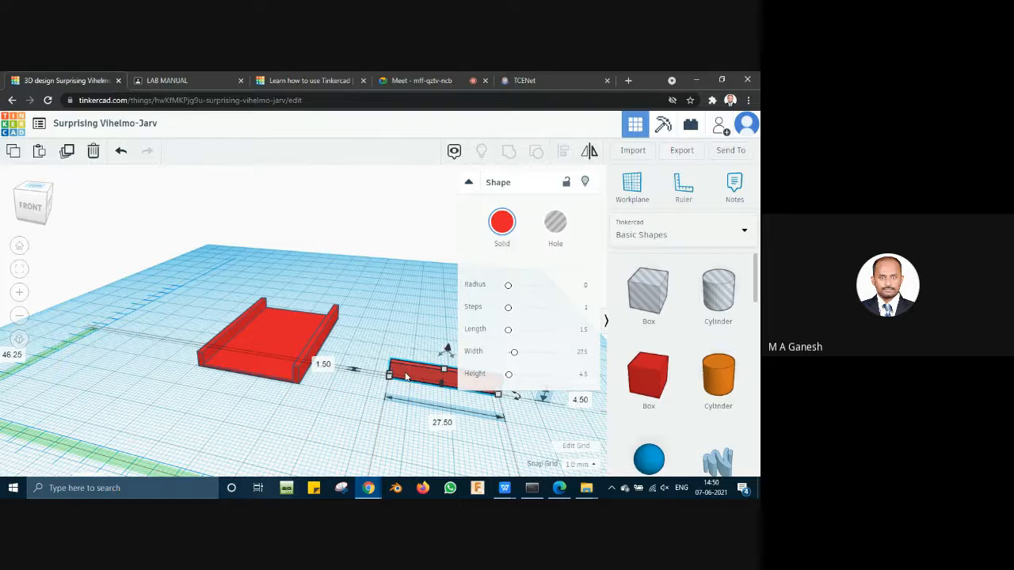
{"action": "left_click_drag", "start_coordinate": [407, 379], "coordinate": [398, 396]}
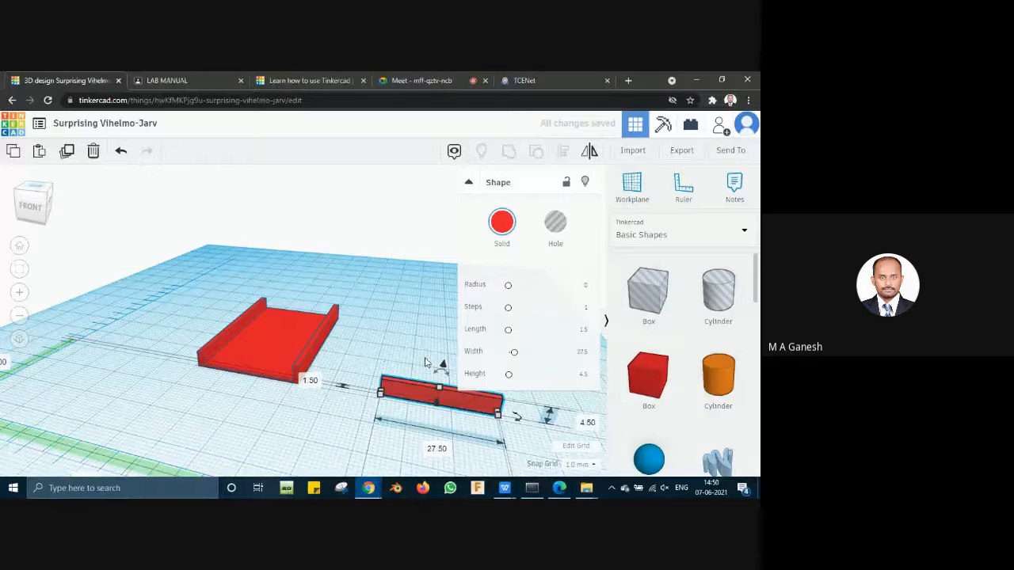
{"action": "left_click", "coordinate": [424, 363]}
{"action": "scroll", "coordinate": [686, 389], "scroll_direction": "down", "scroll_amount": 3}
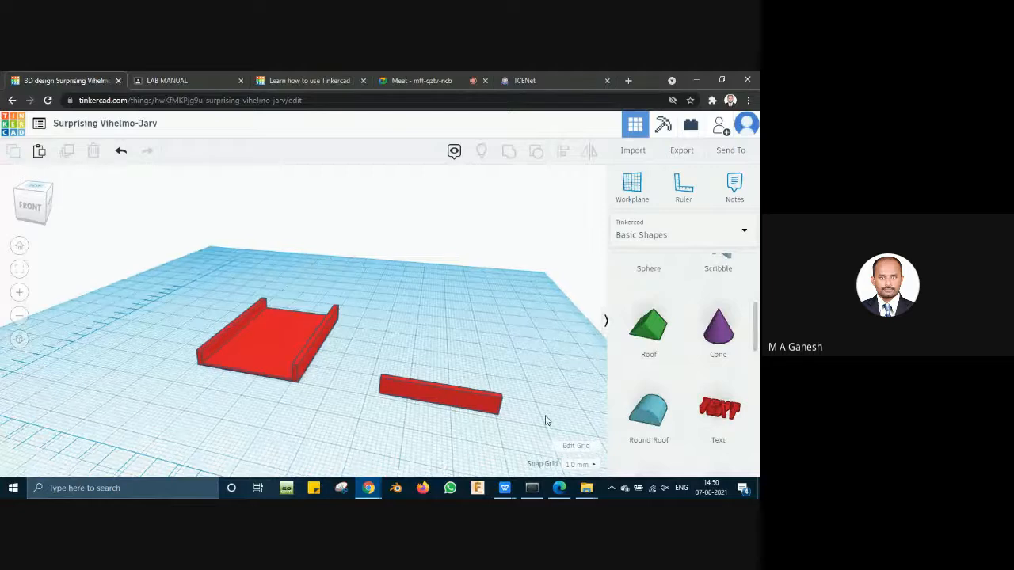
{"action": "right_click_drag", "start_coordinate": [543, 419], "coordinate": [474, 406]}
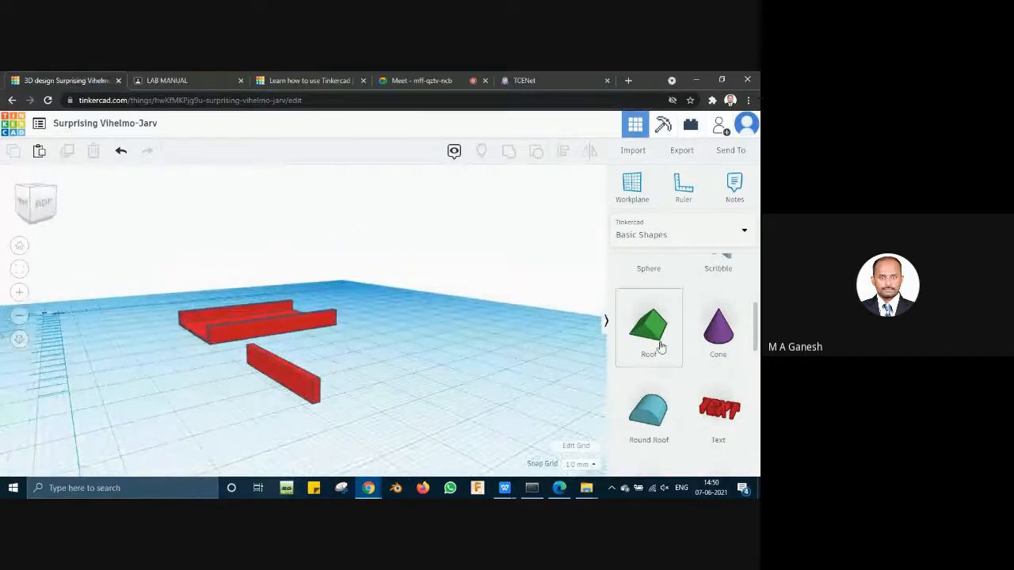
{"action": "left_click_drag", "start_coordinate": [652, 337], "coordinate": [404, 352]}
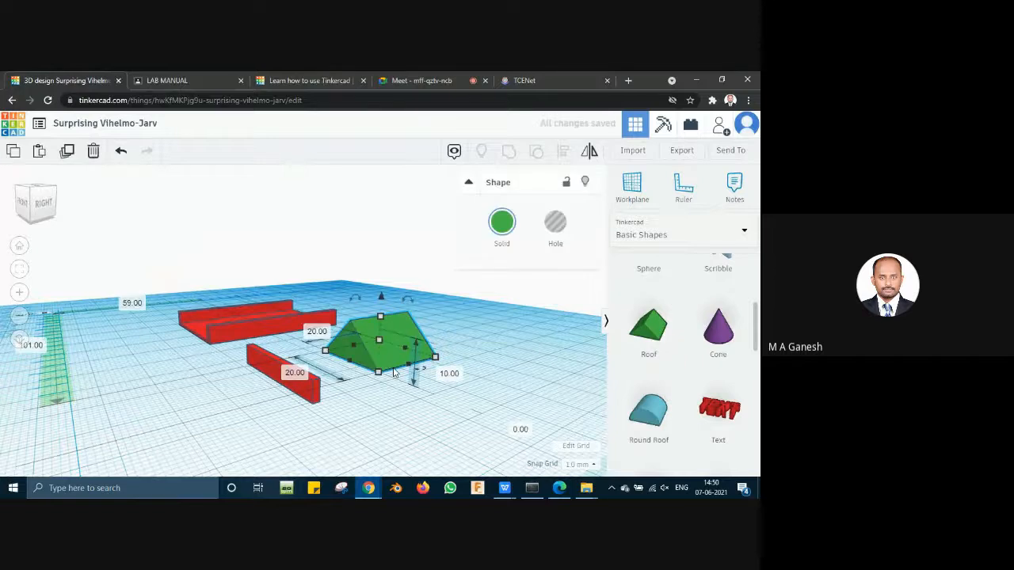
Step: Raise the roof shape to 4.5 mm above the workplane to match the end wall's height
{"action": "left_click", "coordinate": [314, 400]}
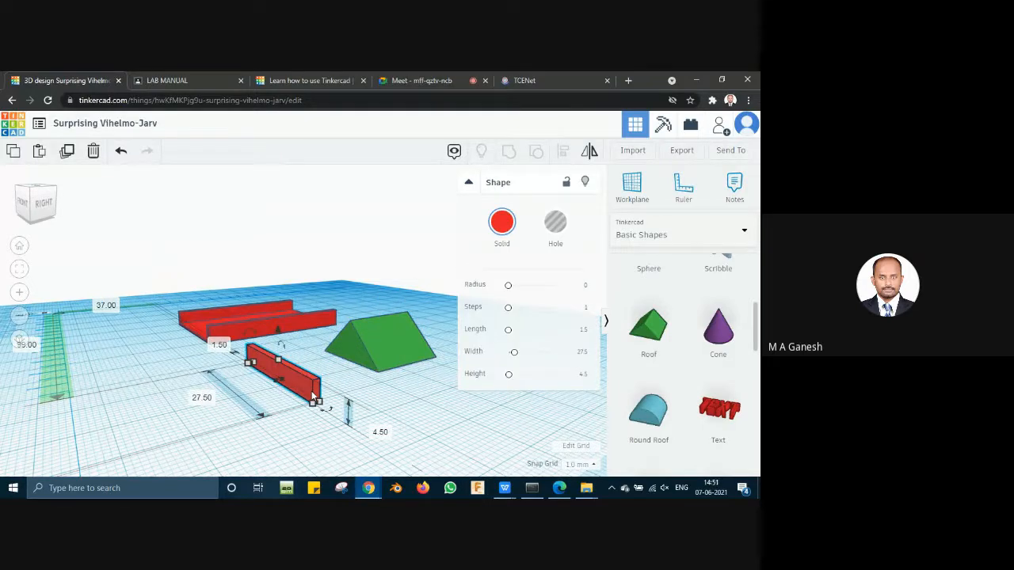
{"action": "left_click", "coordinate": [373, 340]}
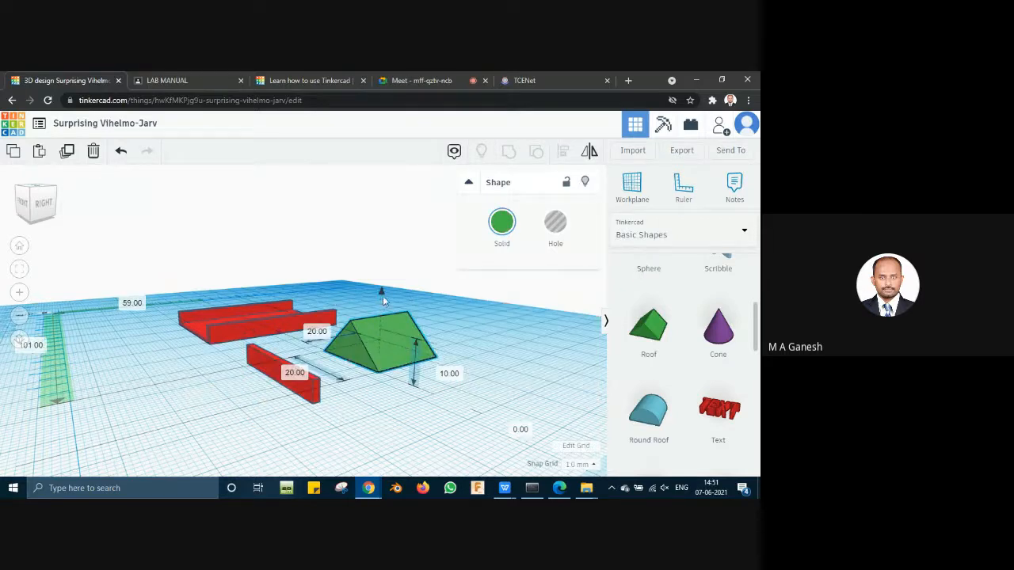
{"action": "left_click_drag", "start_coordinate": [382, 296], "coordinate": [383, 291]}
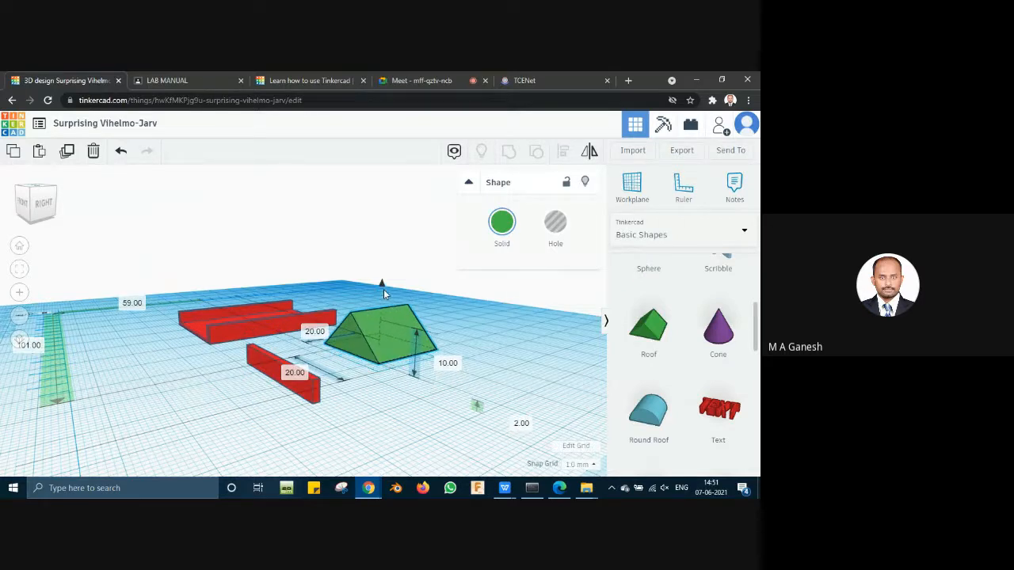
{"action": "left_click", "coordinate": [523, 424]}
{"action": "key", "text": "BackSpace"}
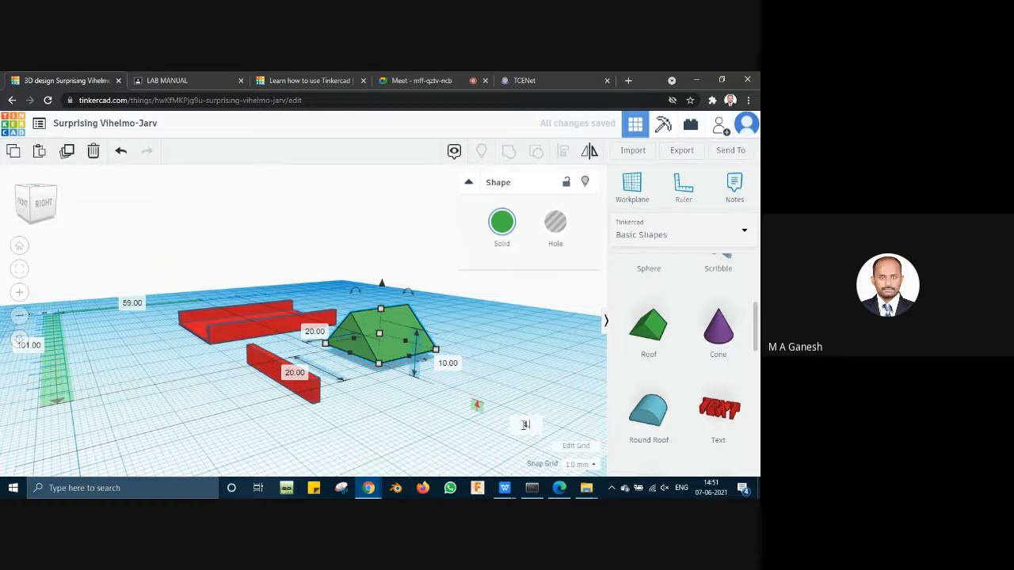
{"action": "type", "text": "4.5"}
{"action": "key", "text": "Return"}
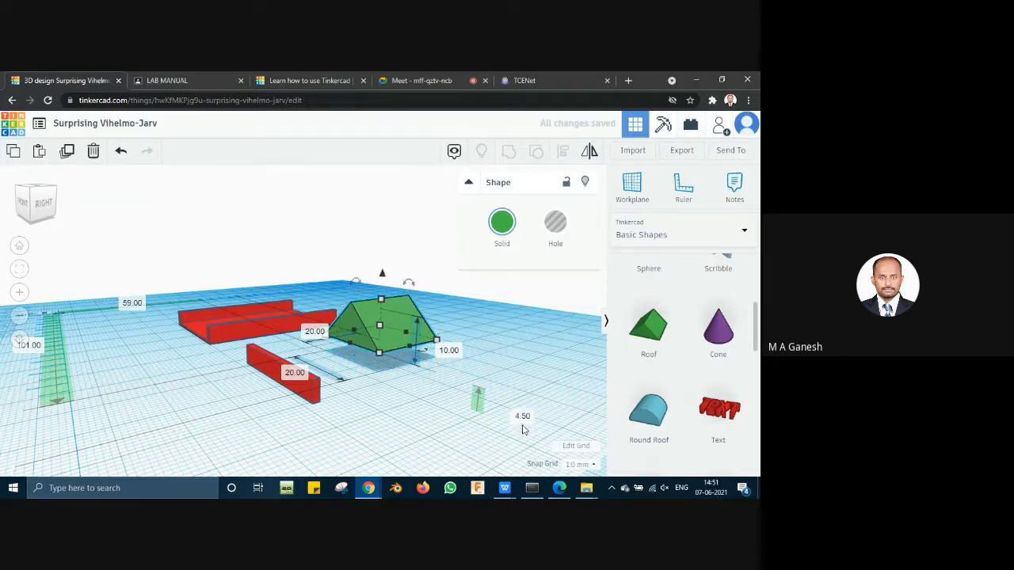
Step: Move the roof shape over the end wall and set its side parallel to the wall to 27.5 mm
{"action": "left_click_drag", "start_coordinate": [381, 336], "coordinate": [332, 358]}
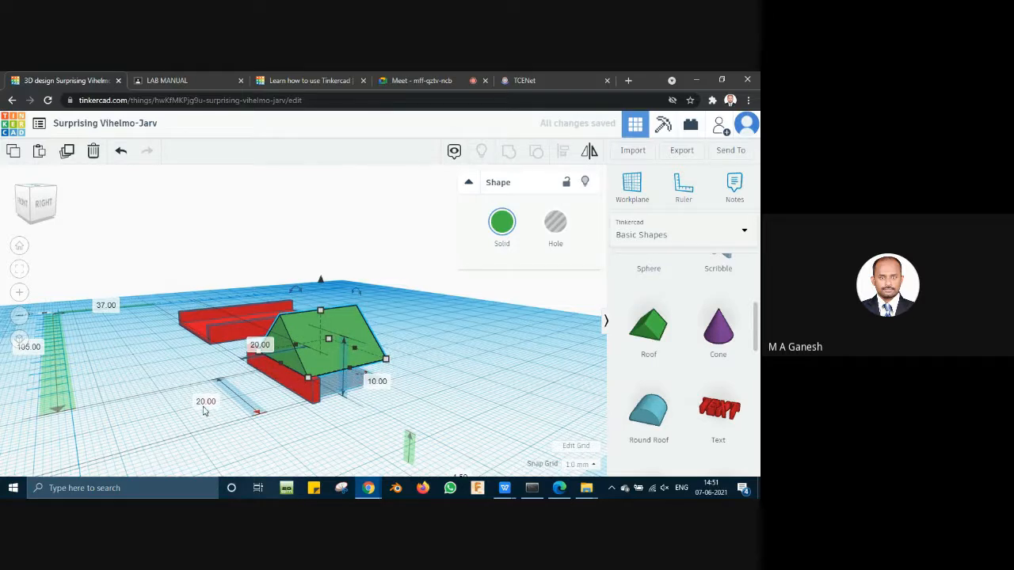
{"action": "left_click", "coordinate": [287, 387]}
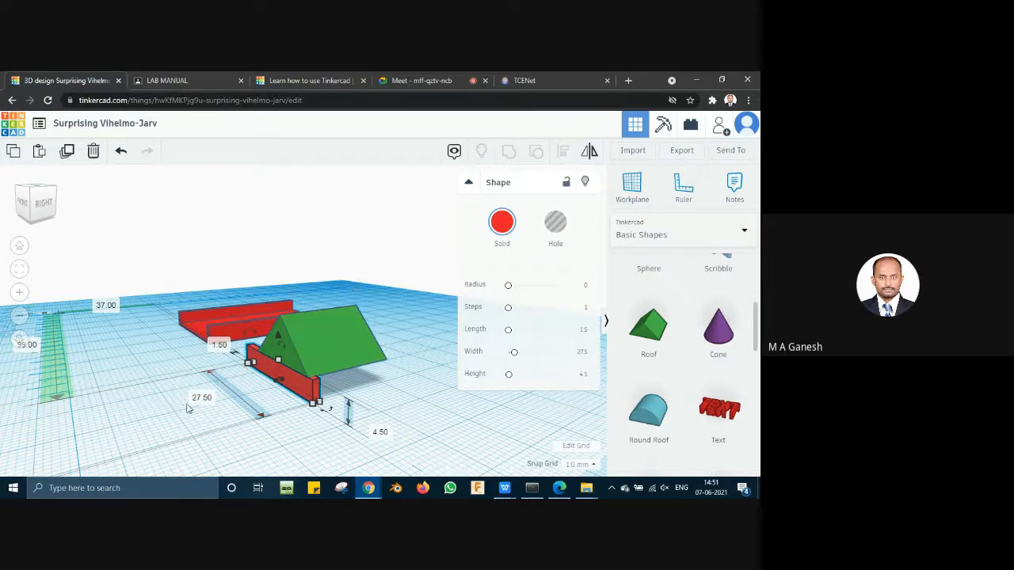
{"action": "left_click", "coordinate": [296, 342]}
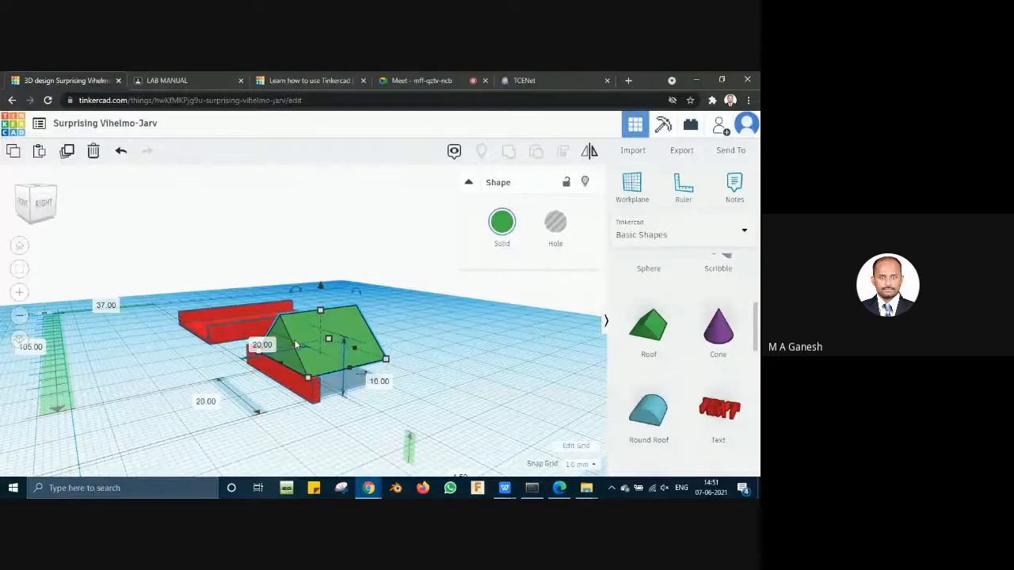
{"action": "left_click", "coordinate": [206, 402]}
{"action": "type", "text": "27.5"}
{"action": "key", "text": "Return"}
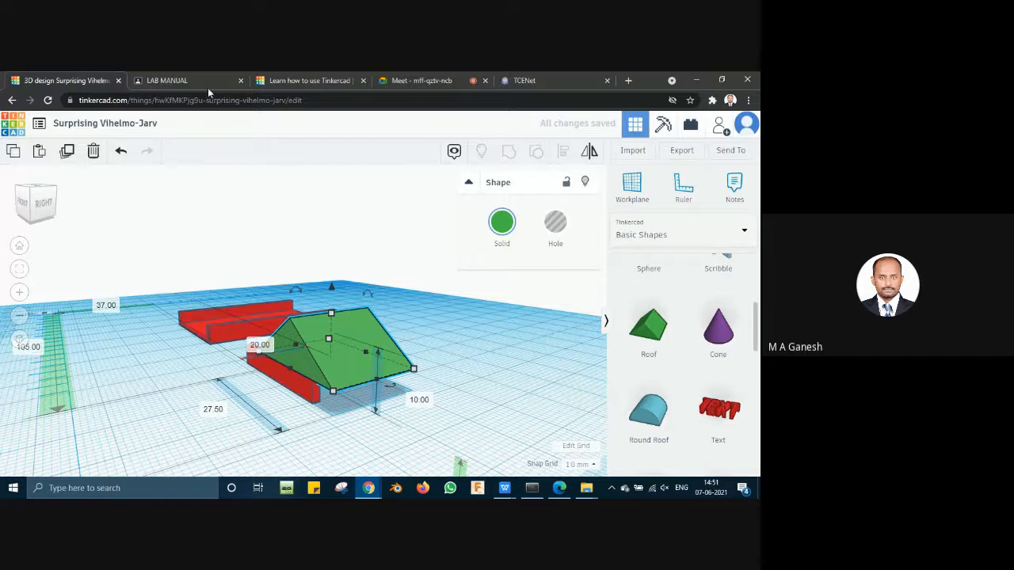
Step: Check the peak height in the lab manual drawing and set the roof's depth to 4.4 mm
{"action": "left_click", "coordinate": [170, 80]}
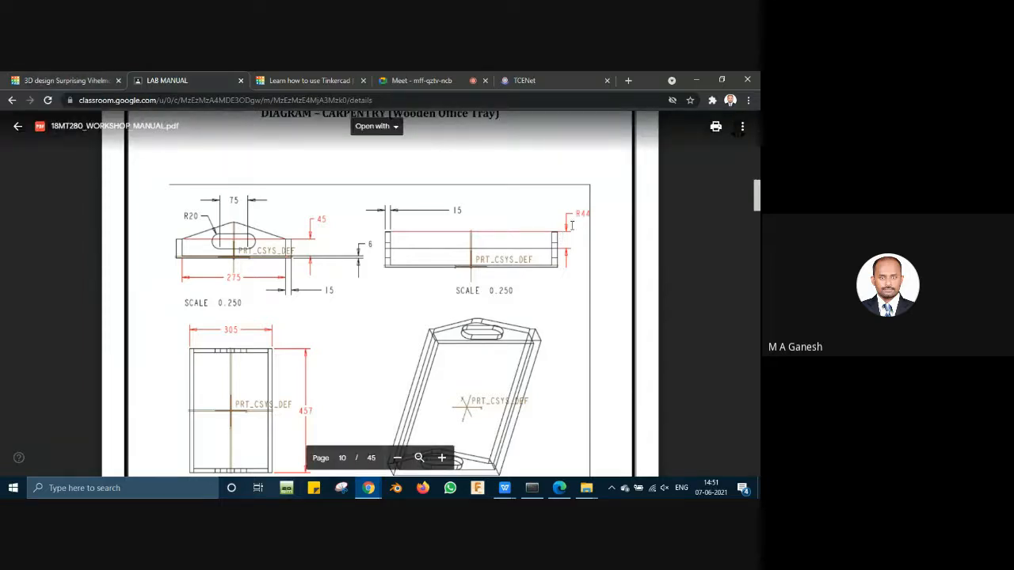
{"action": "left_click", "coordinate": [35, 76]}
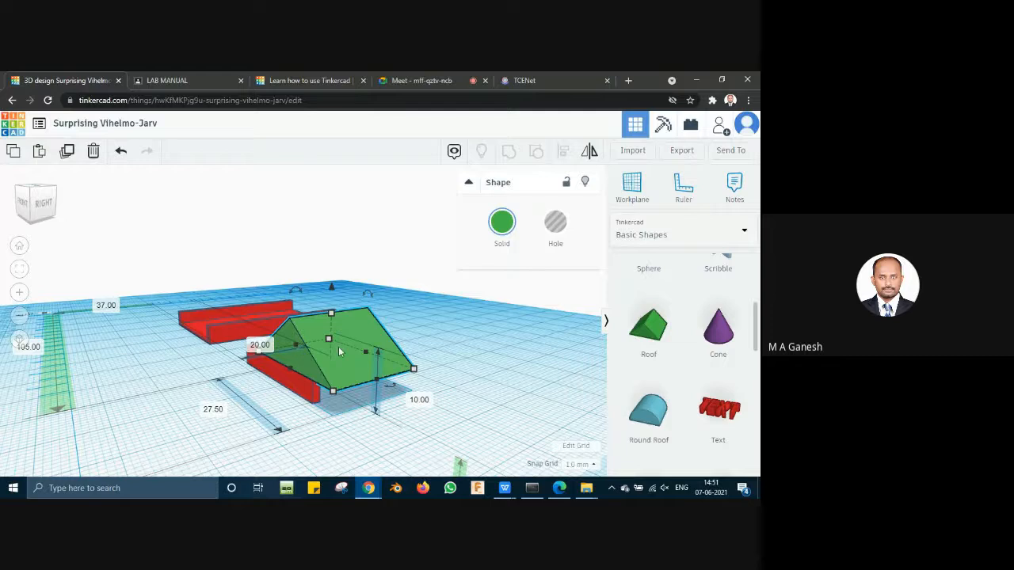
{"action": "scroll", "coordinate": [469, 359], "scroll_direction": "down", "scroll_amount": 2}
{"action": "left_click", "coordinate": [271, 339]}
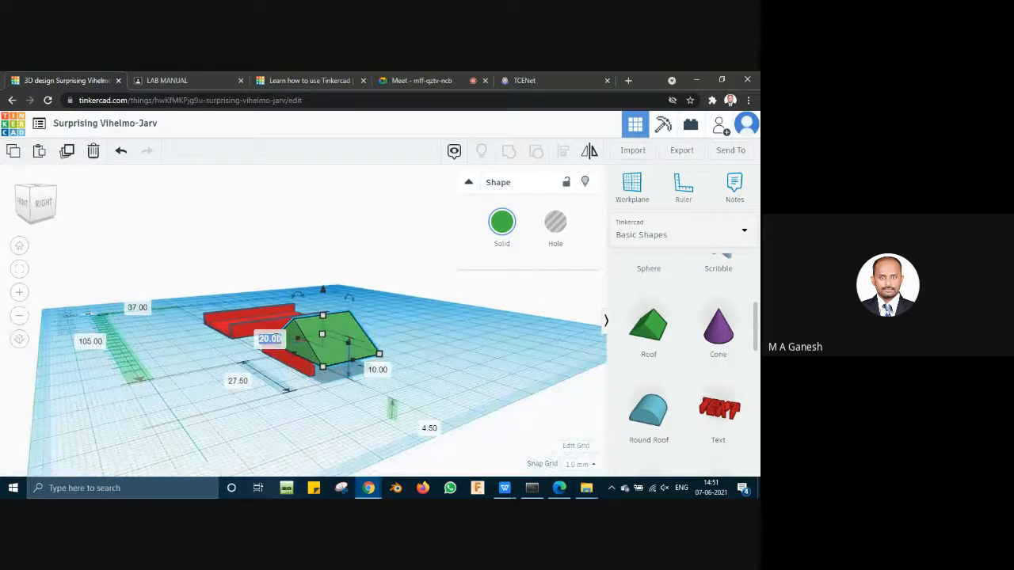
{"action": "type", "text": "4.4"}
{"action": "key", "text": "Return"}
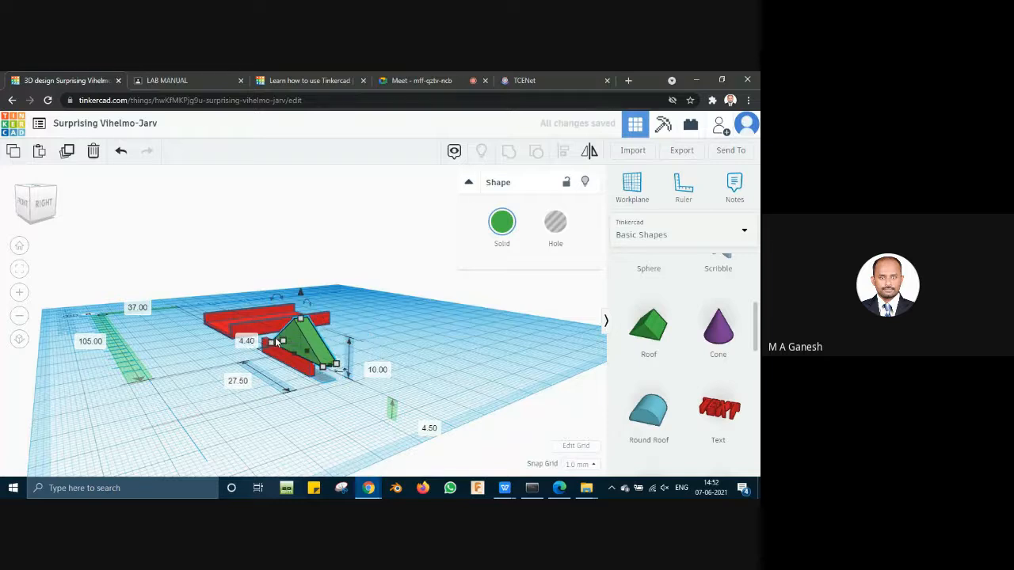
Step: Set the roof's height to 4.4 mm and its thickness to 1.5 mm
{"action": "scroll", "coordinate": [276, 342], "scroll_direction": "up", "scroll_amount": 3}
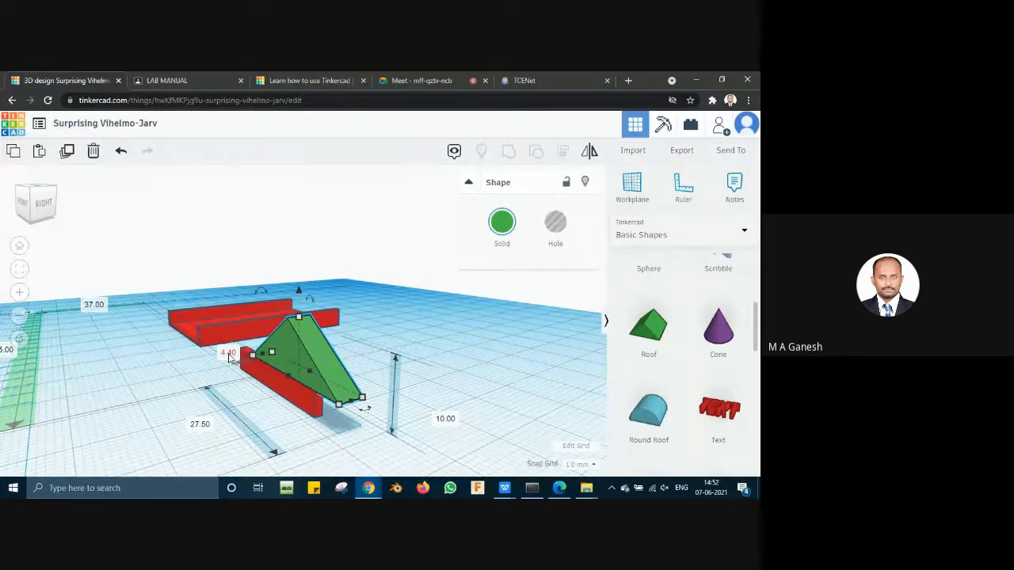
{"action": "left_click", "coordinate": [448, 421]}
{"action": "type", "text": "4.4"}
{"action": "key", "text": "Return"}
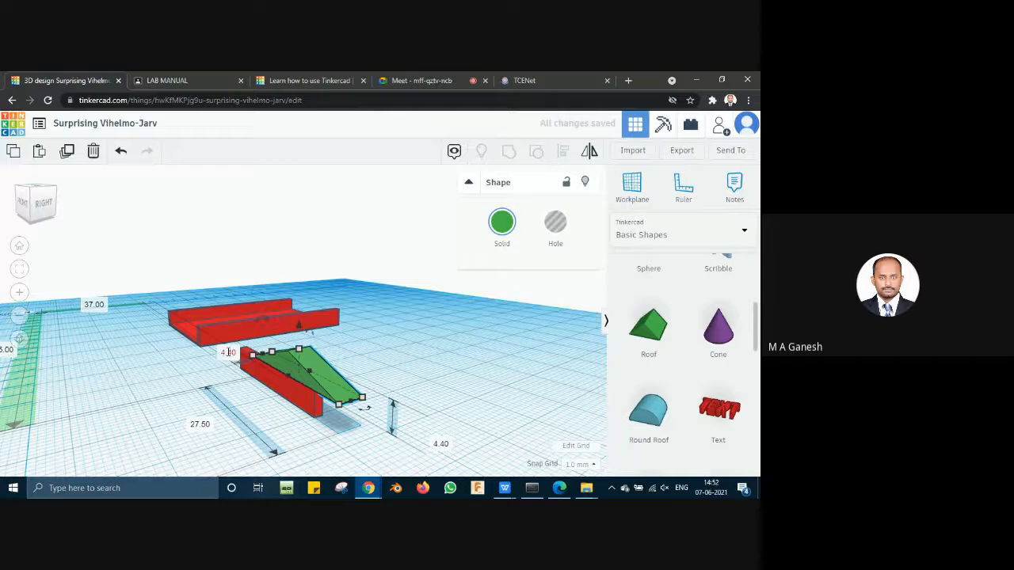
{"action": "left_click", "coordinate": [229, 352]}
{"action": "type", "text": "1.5"}
{"action": "key", "text": "Return"}
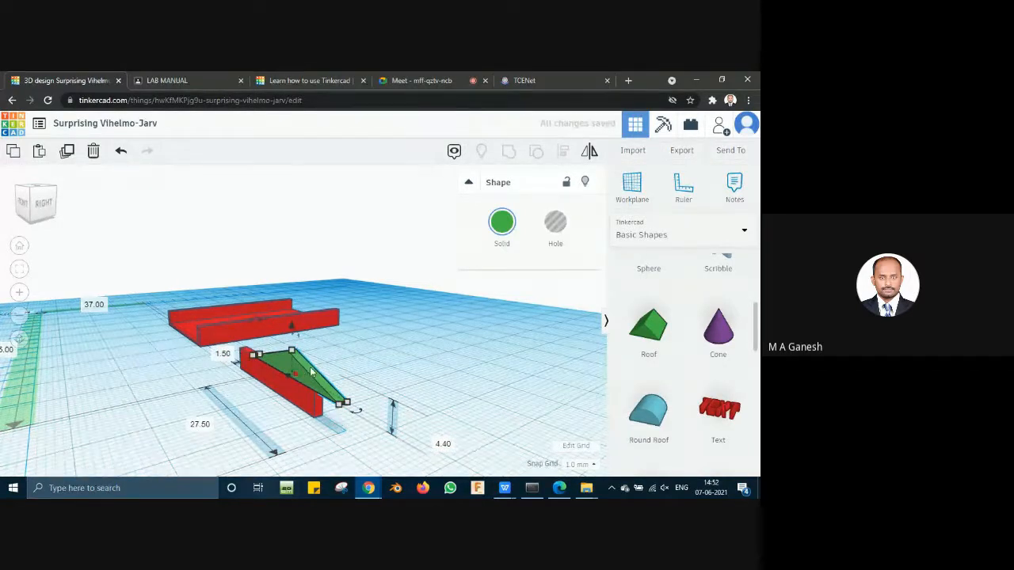
Step: Place the roof shape directly on top of the end wall, flush with its faces
{"action": "left_click", "coordinate": [342, 371]}
{"action": "left_click_drag", "start_coordinate": [297, 372], "coordinate": [278, 366]}
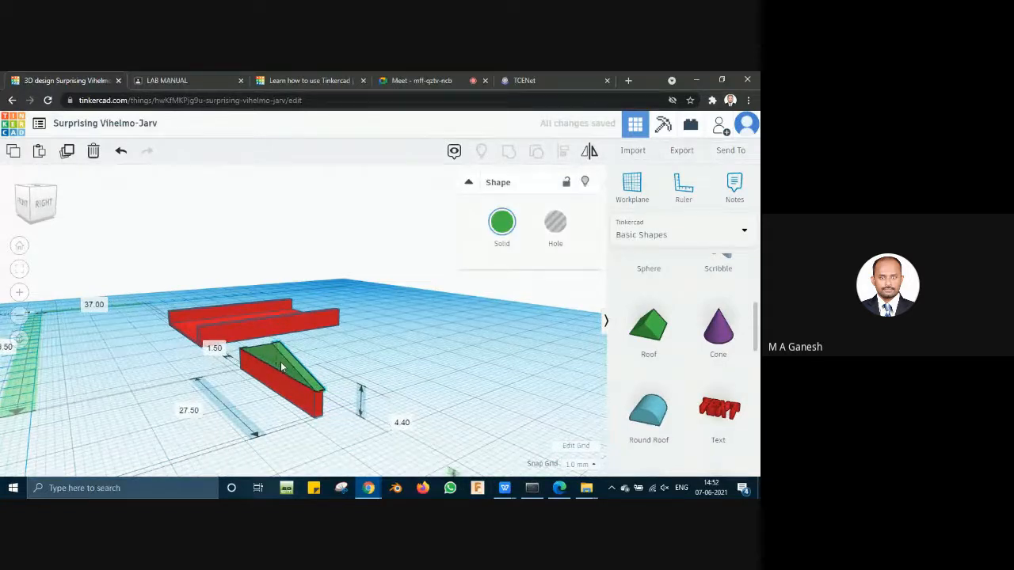
{"action": "left_click", "coordinate": [344, 379]}
{"action": "left_click_drag", "start_coordinate": [339, 360], "coordinate": [274, 428]}
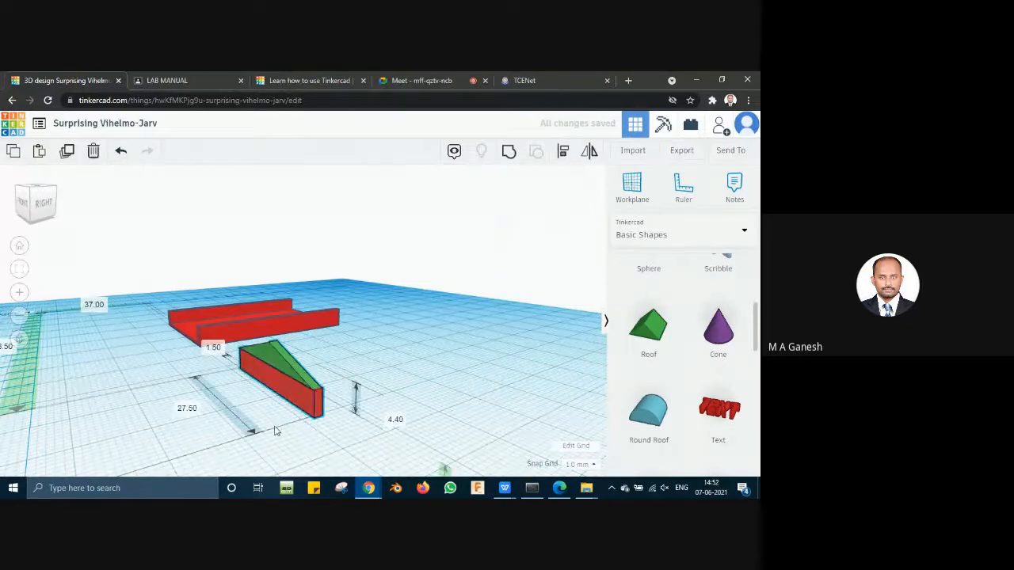
{"action": "left_click", "coordinate": [402, 358]}
Step: Align the roof and the end wall on their centres along the wall's length
{"action": "left_click", "coordinate": [283, 364]}
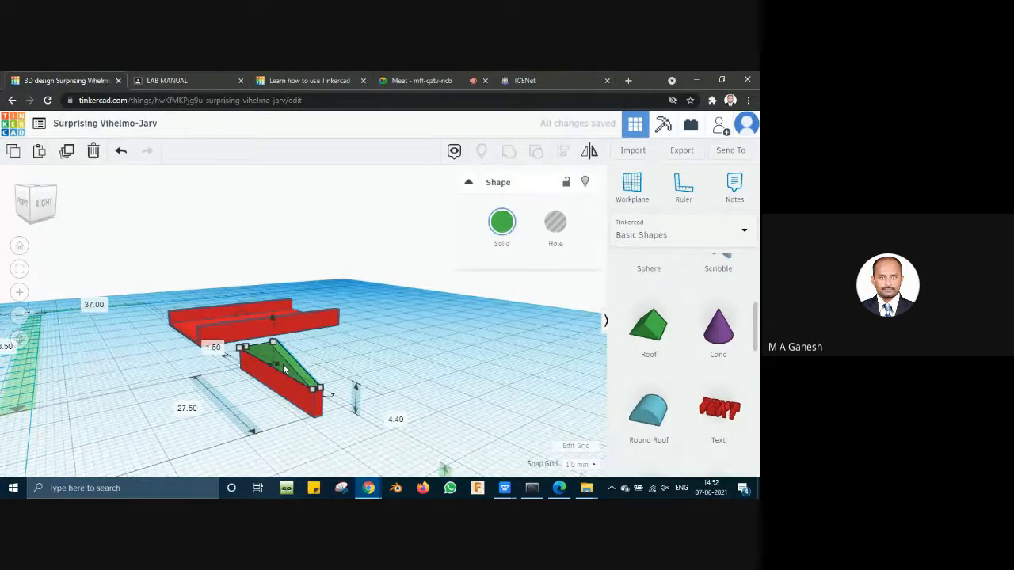
{"action": "left_click", "coordinate": [298, 399], "text": "shift"}
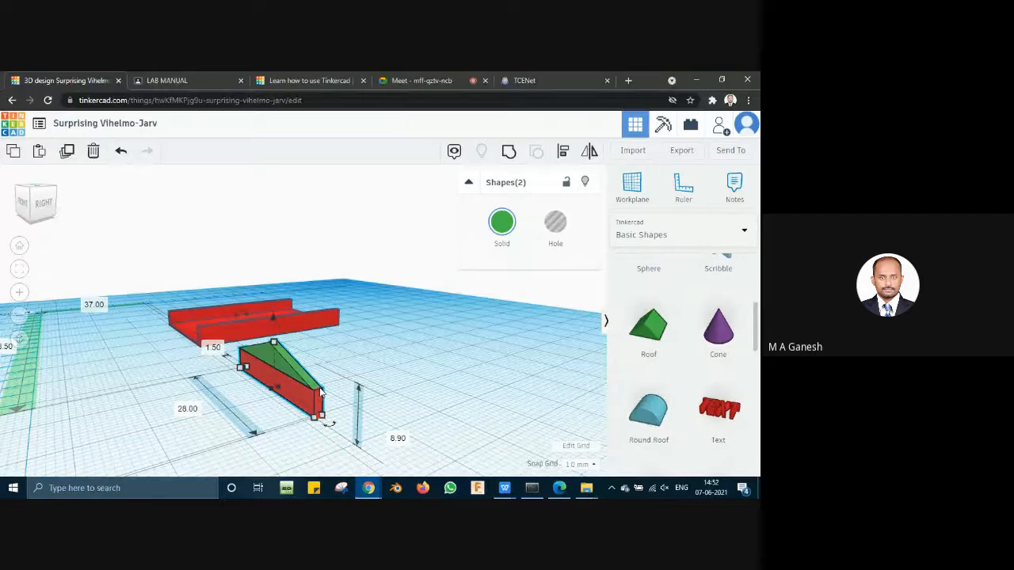
{"action": "key", "text": "l"}
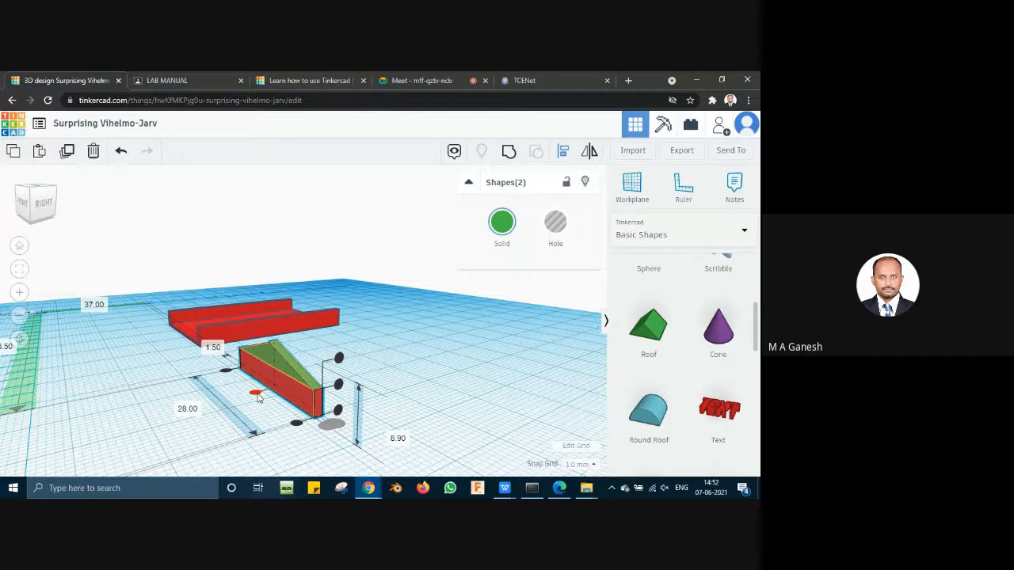
{"action": "left_click", "coordinate": [257, 396]}
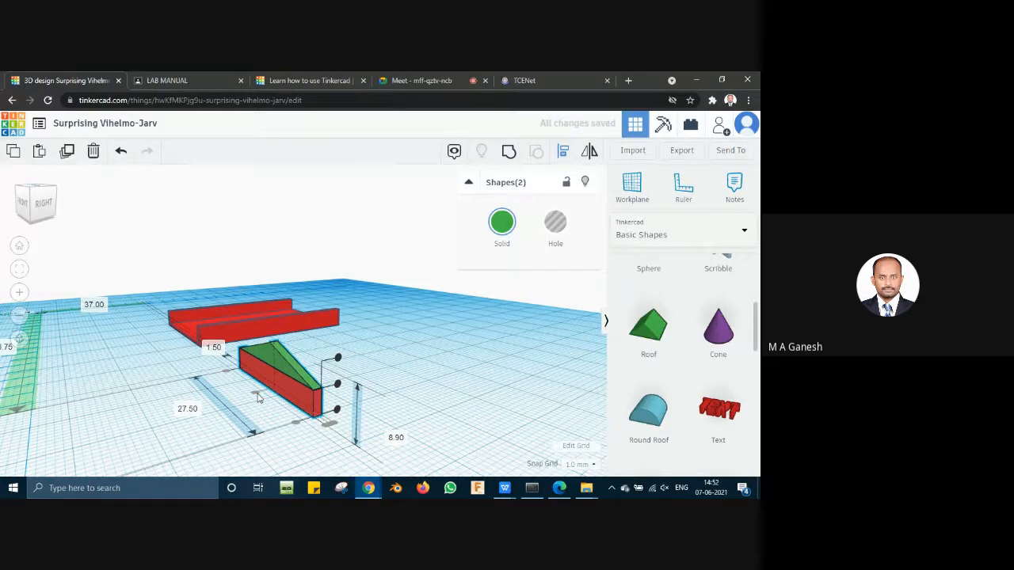
{"action": "left_click", "coordinate": [337, 411]}
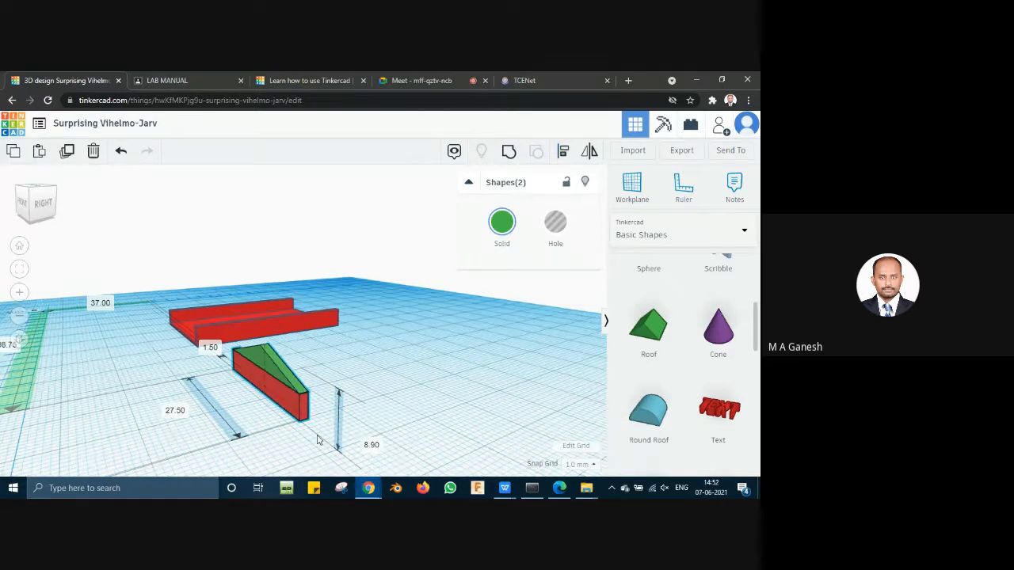
Step: Examine the vertical alignment options for the roof and end wall and inspect the gabled wall from several angles
{"action": "right_click_drag", "start_coordinate": [318, 440], "coordinate": [338, 424]}
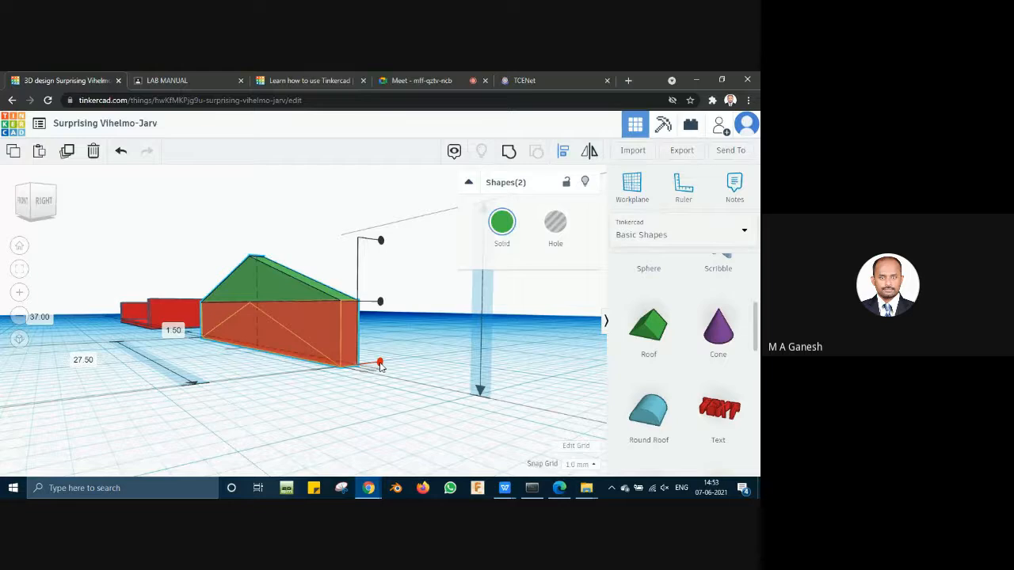
{"action": "left_click_drag", "start_coordinate": [380, 365], "coordinate": [383, 305]}
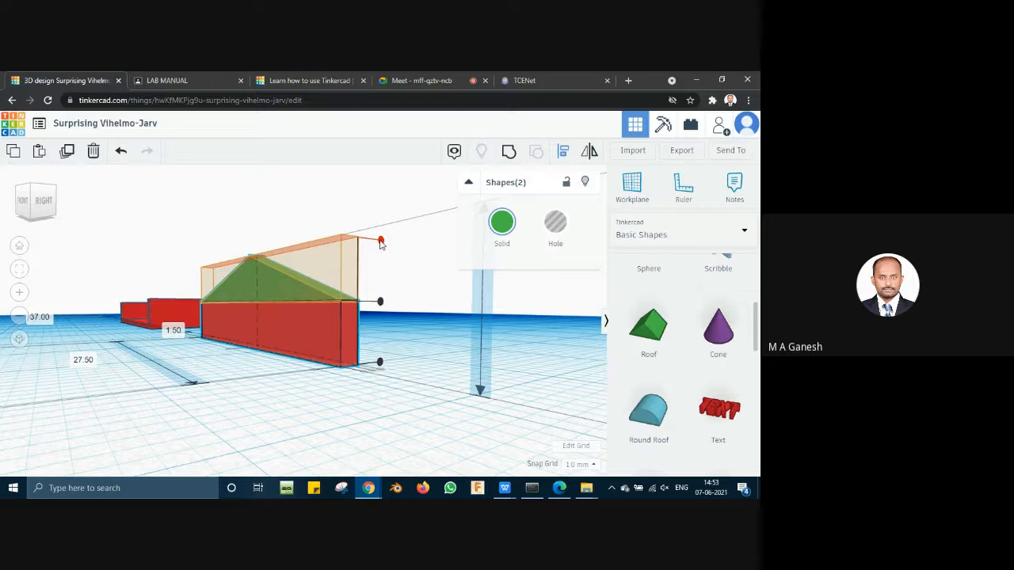
{"action": "right_click_drag", "start_coordinate": [362, 426], "coordinate": [355, 403]}
{"action": "scroll", "coordinate": [446, 401], "scroll_direction": "down", "scroll_amount": 3}
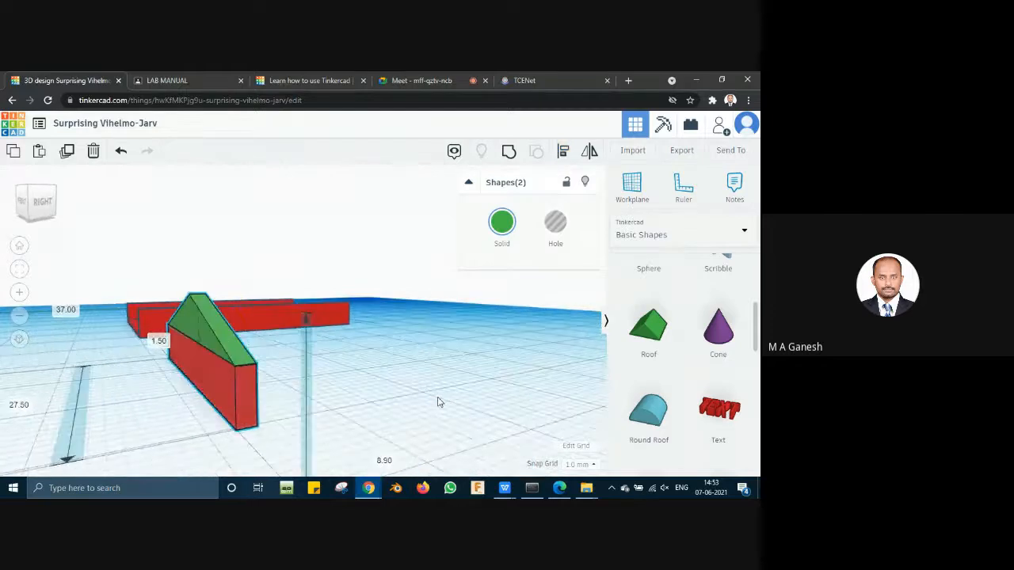
{"action": "scroll", "coordinate": [438, 403], "scroll_direction": "up", "scroll_amount": 1}
{"action": "left_click", "coordinate": [409, 392]}
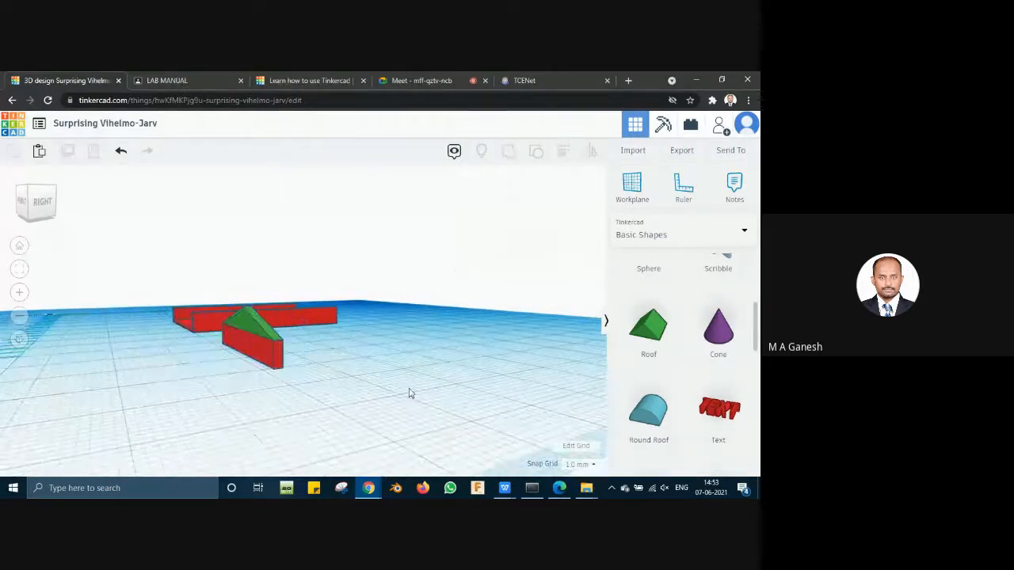
{"action": "scroll", "coordinate": [409, 392], "scroll_direction": "down", "scroll_amount": 2}
{"action": "scroll", "coordinate": [401, 380], "scroll_direction": "up", "scroll_amount": 2}
{"action": "mouse_move", "coordinate": [401, 381]}
{"action": "right_mouse_down"}
{"action": "mouse_move", "coordinate": [405, 403]}
{"action": "mouse_move", "coordinate": [408, 385]}
{"action": "right_mouse_up"}
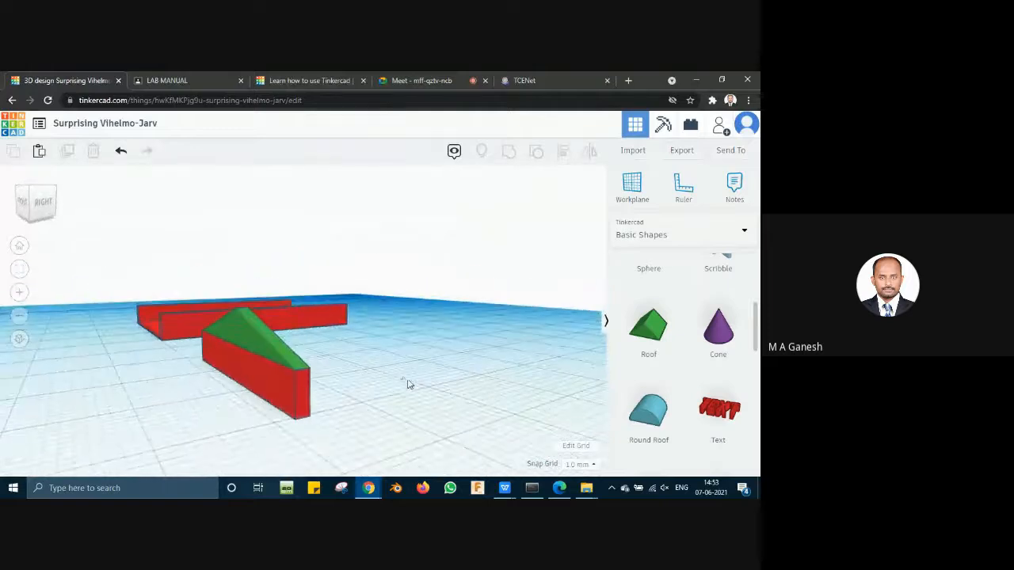
Step: Consult the lab manual's wooden office tray drawing for the handle slot dimensions and return to the 3D design
{"action": "left_click", "coordinate": [189, 79]}
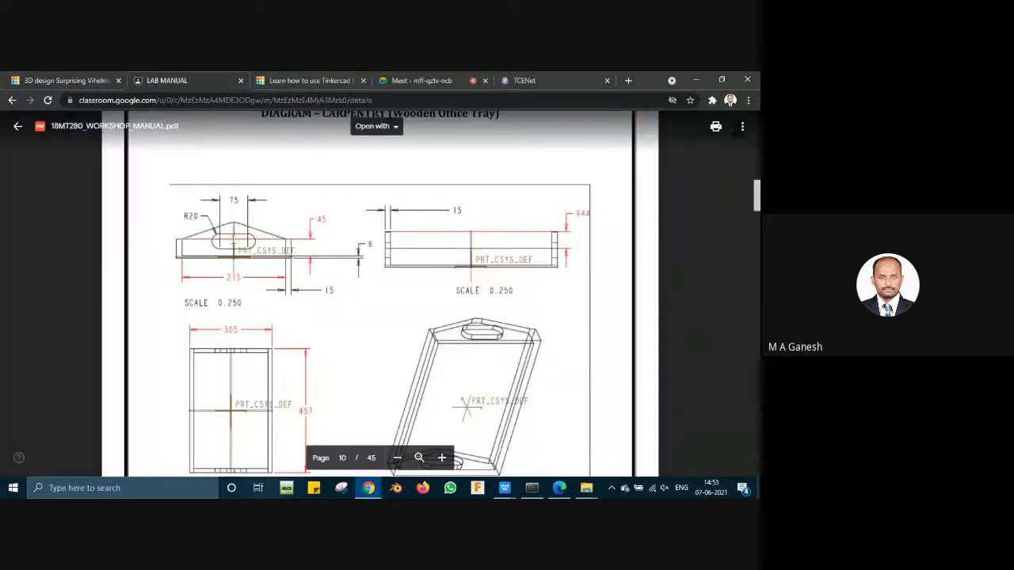
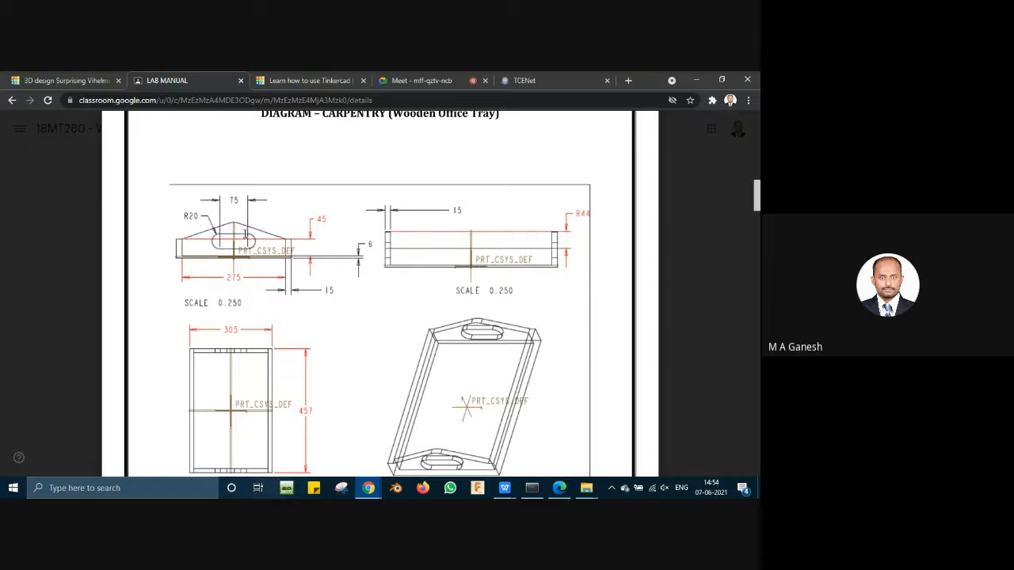
{"action": "left_click", "coordinate": [32, 77]}
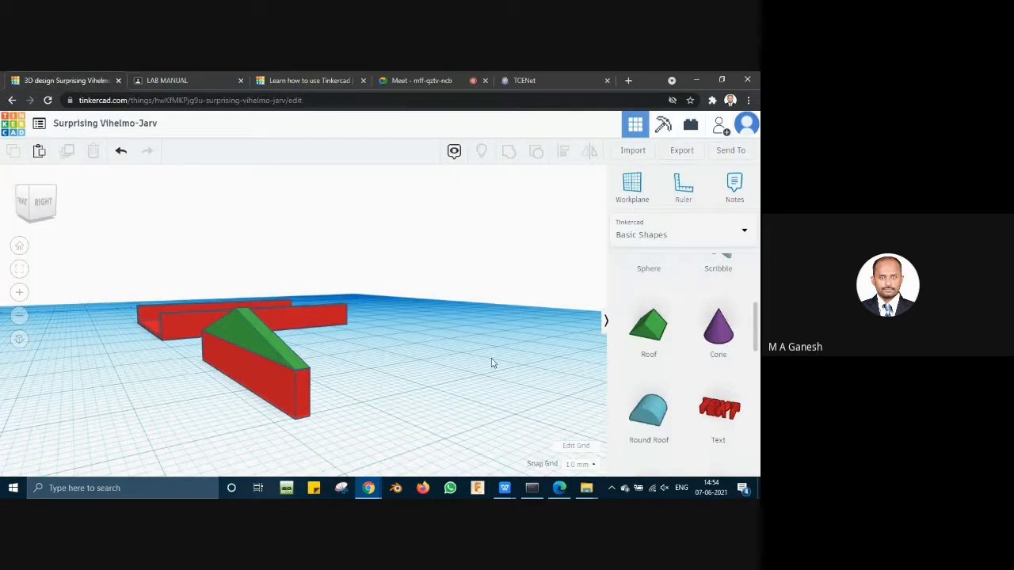
{"action": "scroll", "coordinate": [447, 367], "scroll_direction": "down", "scroll_amount": 1}
{"action": "scroll", "coordinate": [446, 367], "scroll_direction": "down", "scroll_amount": 1}
{"action": "scroll", "coordinate": [448, 365], "scroll_direction": "up", "scroll_amount": 2}
{"action": "mouse_move", "coordinate": [447, 365]}
{"action": "right_mouse_down"}
{"action": "mouse_move", "coordinate": [448, 356]}
{"action": "mouse_move", "coordinate": [443, 371]}
{"action": "right_mouse_up"}
{"action": "scroll", "coordinate": [443, 371], "scroll_direction": "down", "scroll_amount": 2}
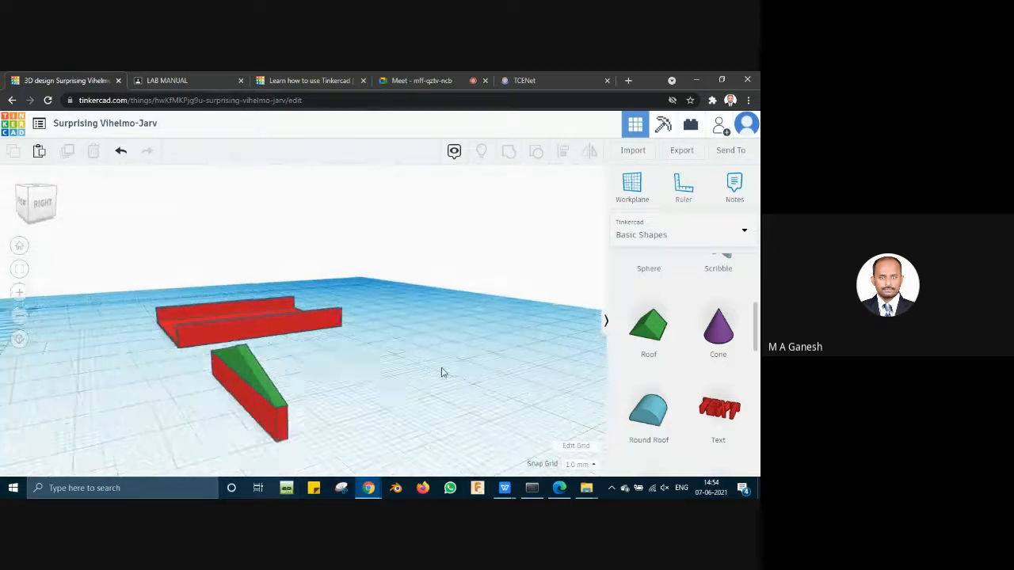
Step: Group the green roof shape and the red end wall beneath it into a single gabled end wall
{"action": "left_click", "coordinate": [269, 363]}
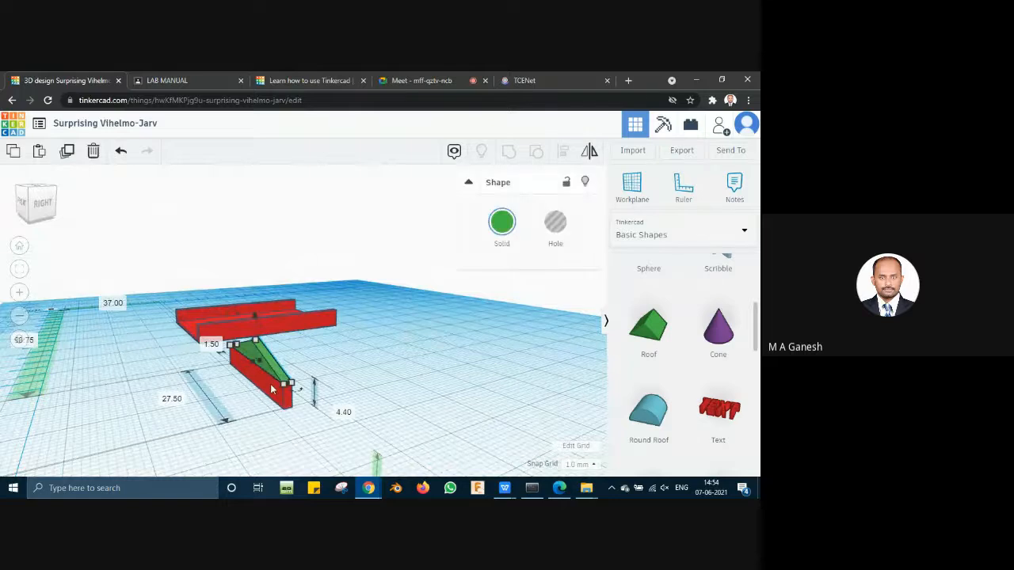
{"action": "left_click", "coordinate": [347, 366]}
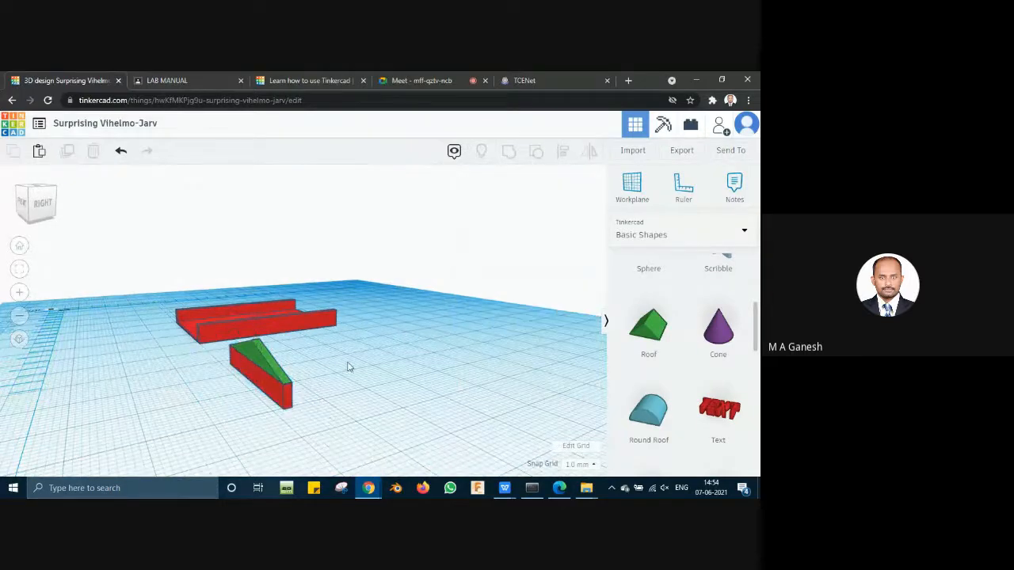
{"action": "left_click", "coordinate": [262, 363]}
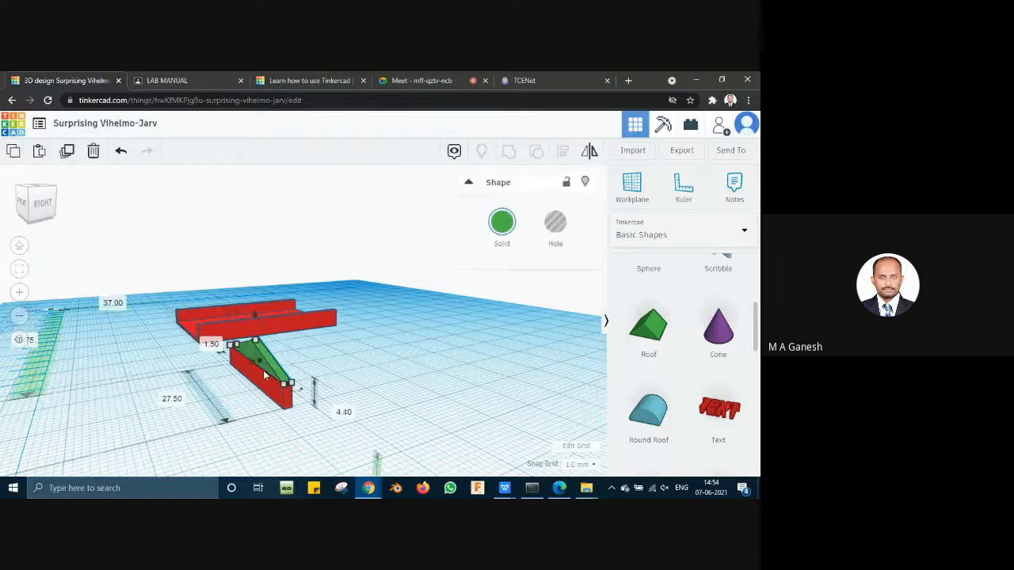
{"action": "left_click_drag", "start_coordinate": [321, 361], "coordinate": [236, 401]}
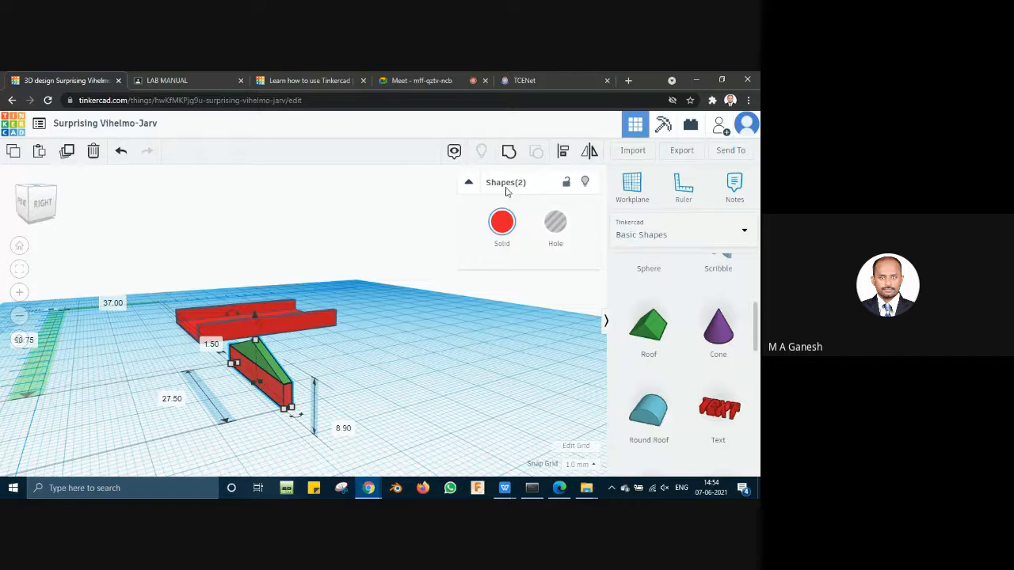
{"action": "left_click", "coordinate": [509, 153]}
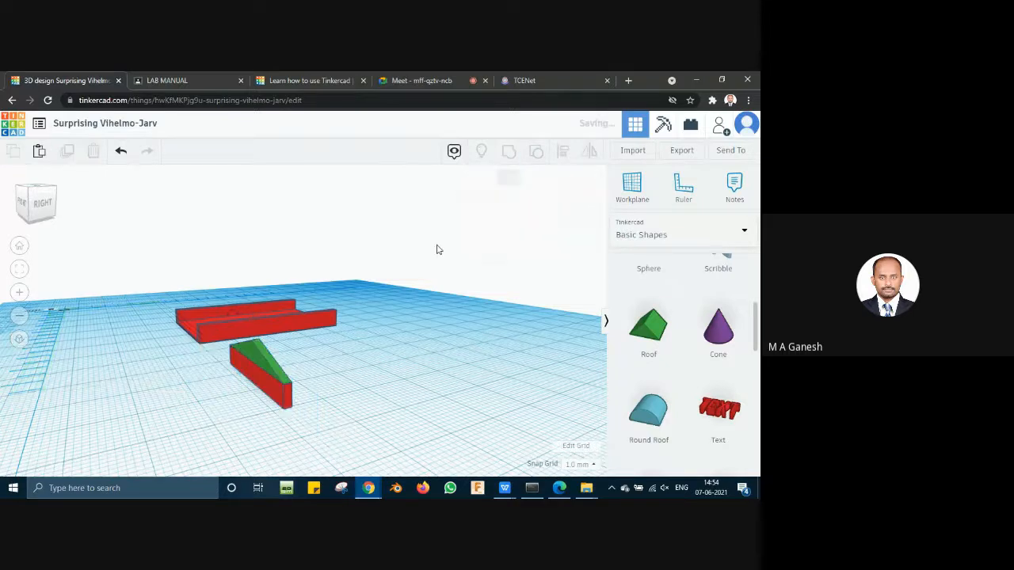
{"action": "left_click", "coordinate": [419, 374]}
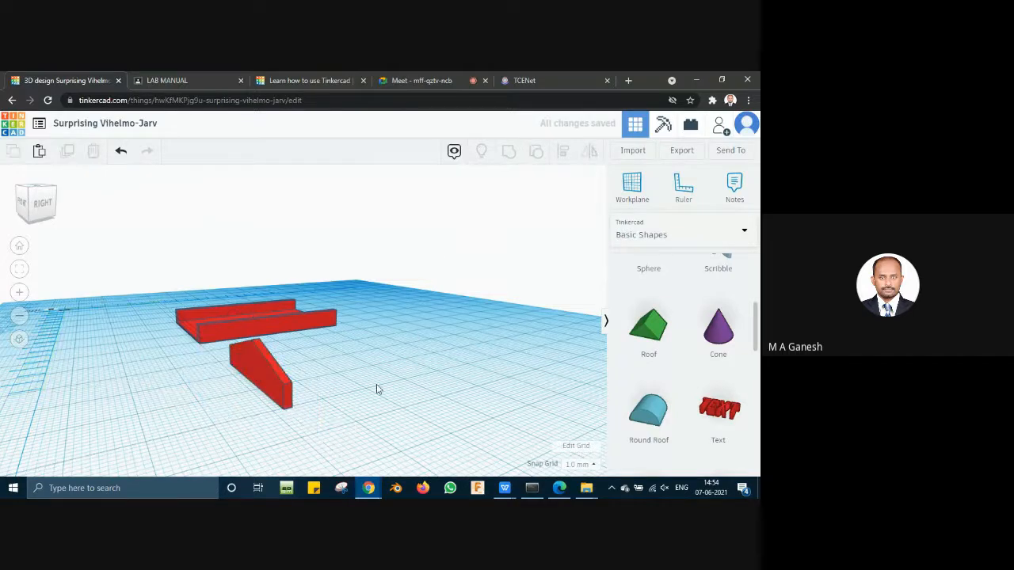
Step: Raise the gabled end wall to 0.6 mm above the workplane
{"action": "mouse_move", "coordinate": [389, 380]}
{"action": "right_mouse_down"}
{"action": "mouse_move", "coordinate": [380, 385]}
{"action": "mouse_move", "coordinate": [394, 386]}
{"action": "right_mouse_up"}
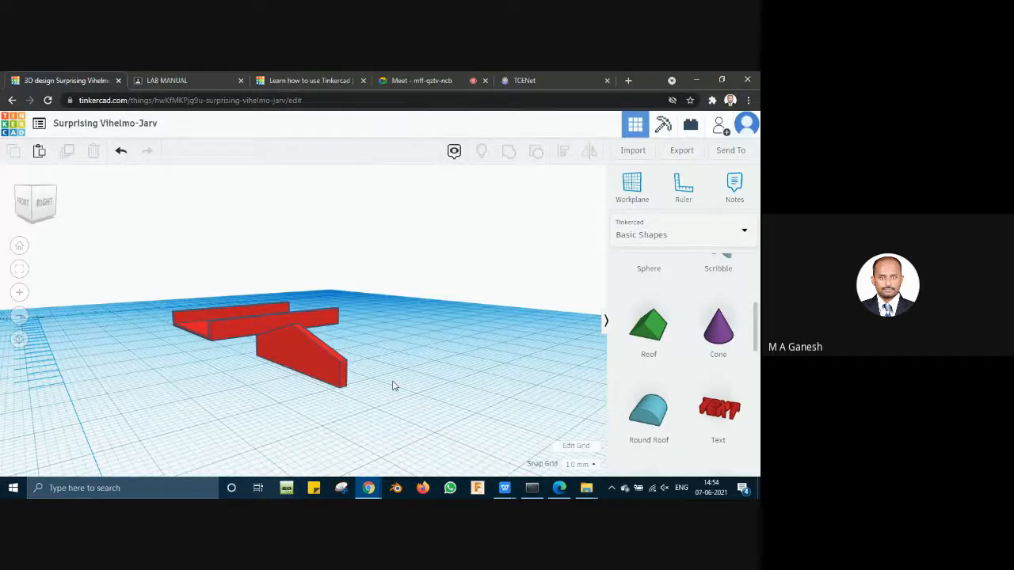
{"action": "left_click", "coordinate": [311, 366]}
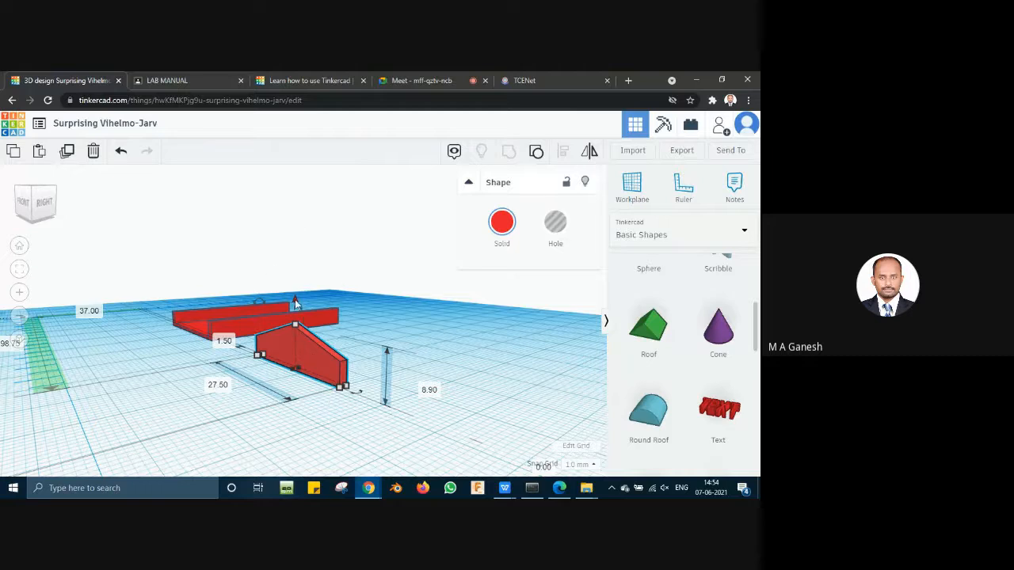
{"action": "left_click_drag", "start_coordinate": [295, 303], "coordinate": [294, 282]}
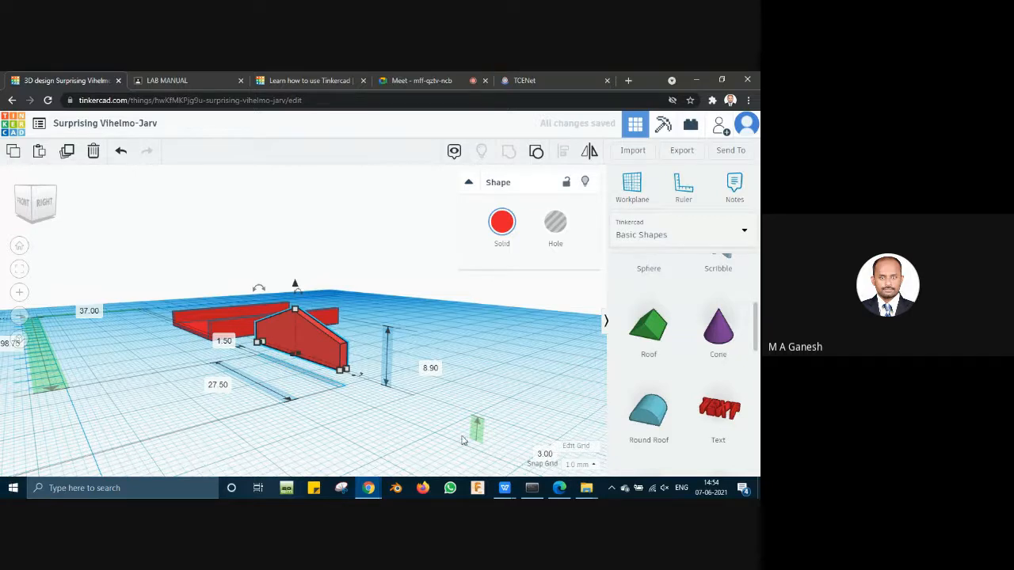
{"action": "scroll", "coordinate": [549, 460], "scroll_direction": "down", "scroll_amount": 3}
{"action": "left_click", "coordinate": [425, 385]}
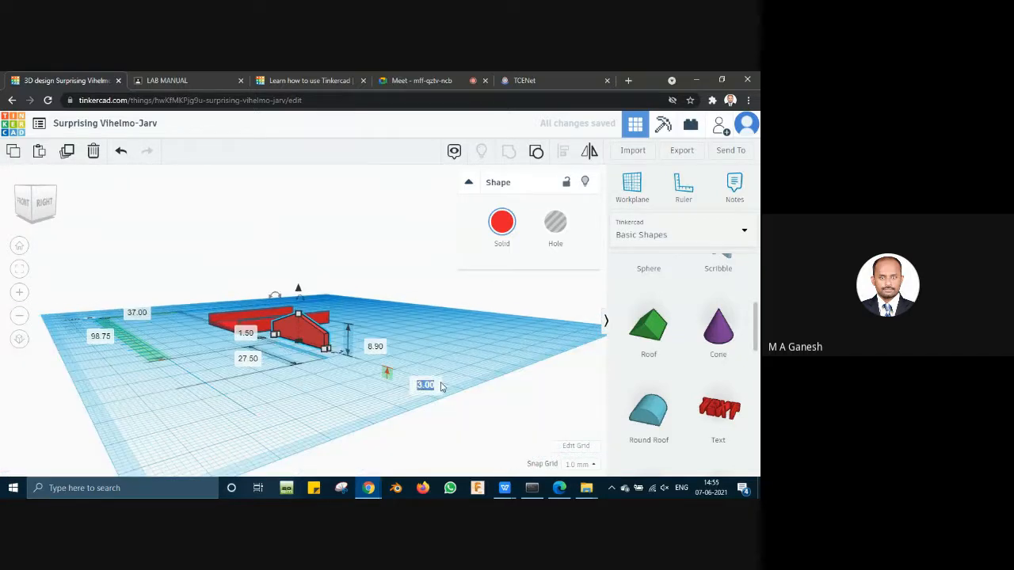
{"action": "type", "text": "0.6"}
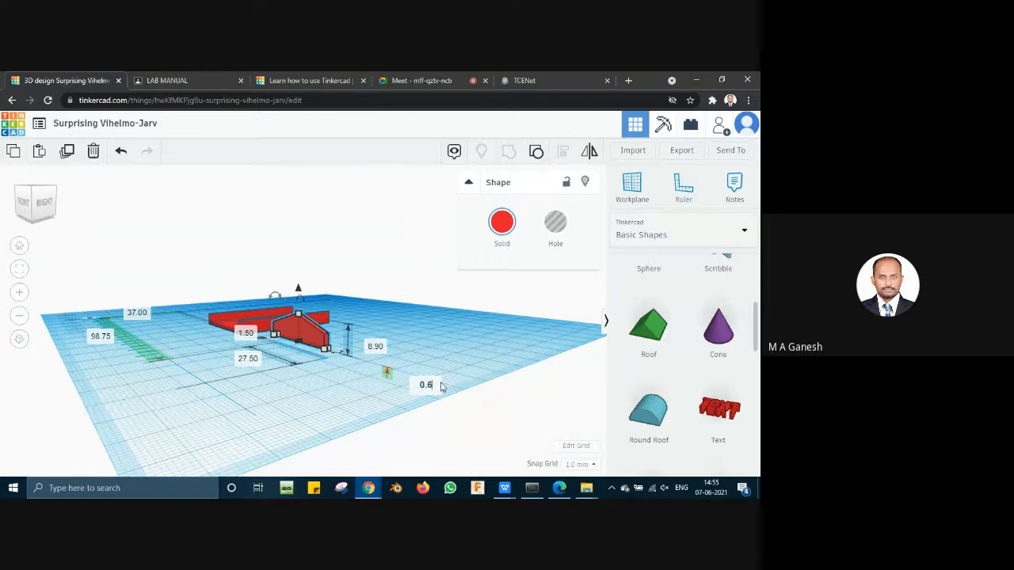
{"action": "key", "text": "Return"}
{"action": "scroll", "coordinate": [355, 384], "scroll_direction": "up", "scroll_amount": 3}
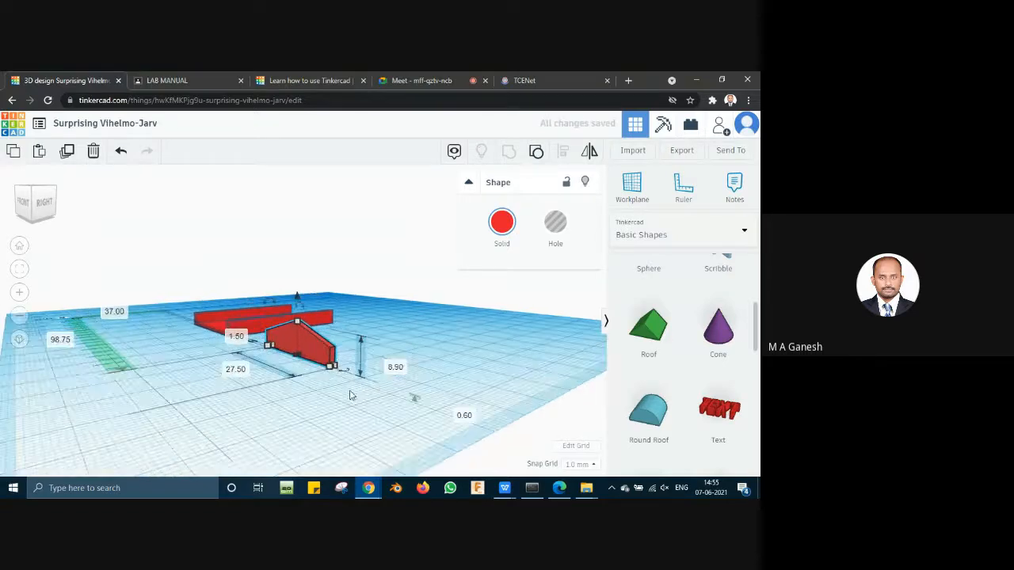
{"action": "scroll", "coordinate": [351, 395], "scroll_direction": "up", "scroll_amount": 3}
{"action": "right_click_drag", "start_coordinate": [464, 423], "coordinate": [462, 419]}
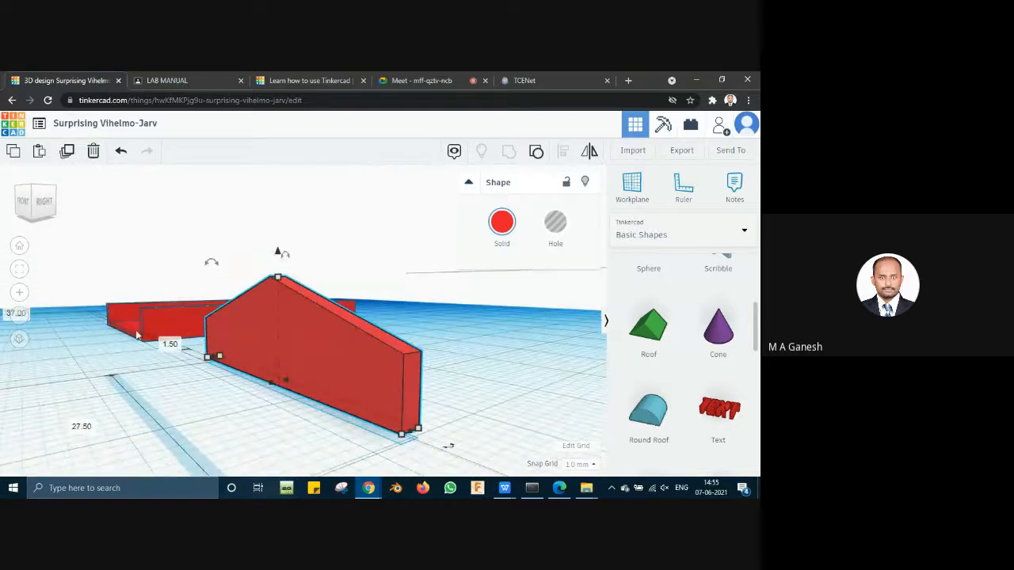
{"action": "mouse_move", "coordinate": [313, 420]}
{"action": "right_mouse_down"}
{"action": "mouse_move", "coordinate": [304, 420]}
{"action": "mouse_move", "coordinate": [322, 425]}
{"action": "mouse_move", "coordinate": [312, 418]}
{"action": "right_mouse_up"}
{"action": "scroll", "coordinate": [312, 419], "scroll_direction": "down", "scroll_amount": 3}
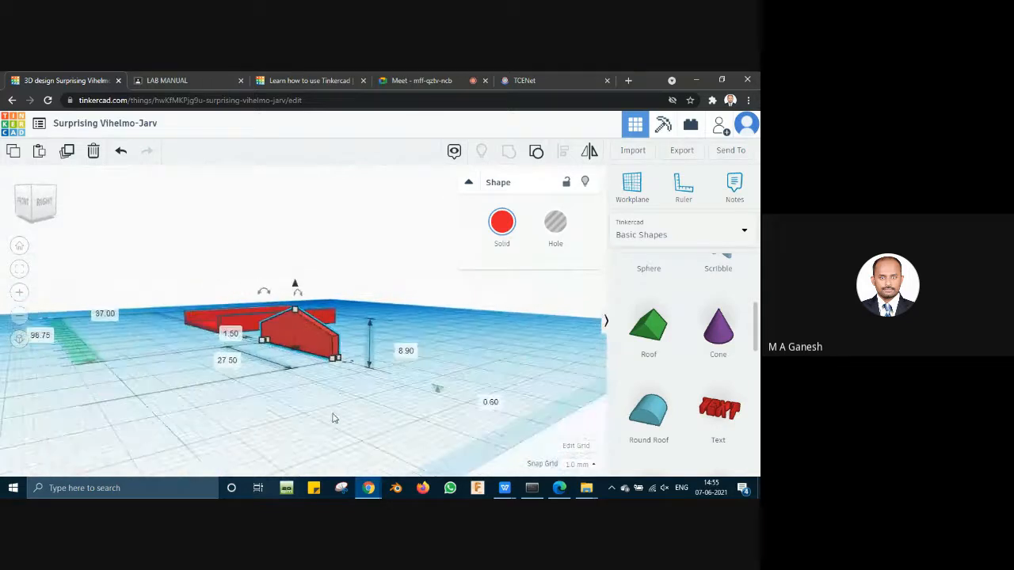
{"action": "left_click", "coordinate": [329, 420]}
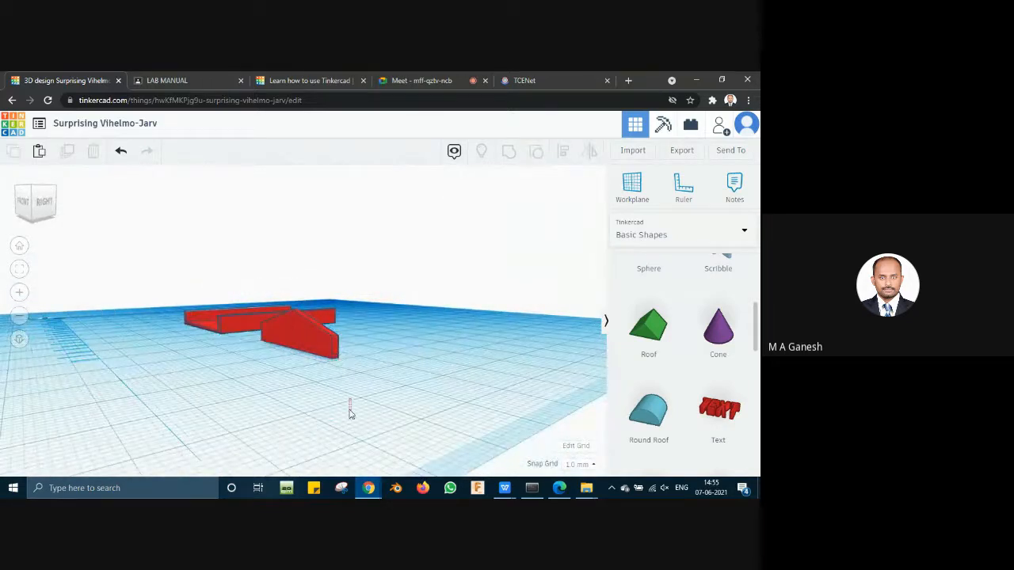
Step: Place a solid cylinder from the basic shapes on the workplane beside the gabled end wall
{"action": "scroll", "coordinate": [698, 389], "scroll_direction": "down", "scroll_amount": 5}
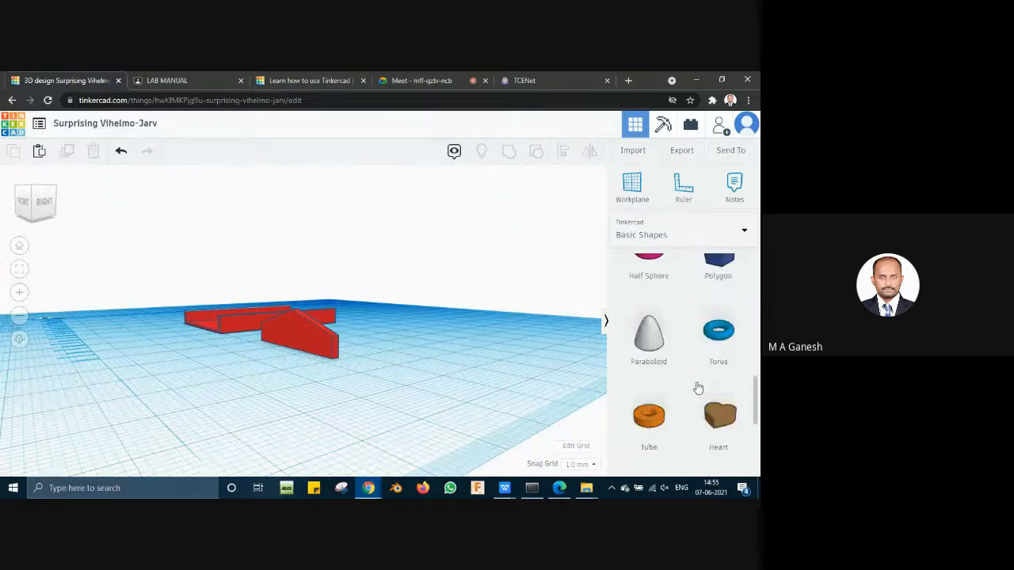
{"action": "scroll", "coordinate": [697, 389], "scroll_direction": "down", "scroll_amount": 3}
{"action": "scroll", "coordinate": [697, 389], "scroll_direction": "up", "scroll_amount": 7}
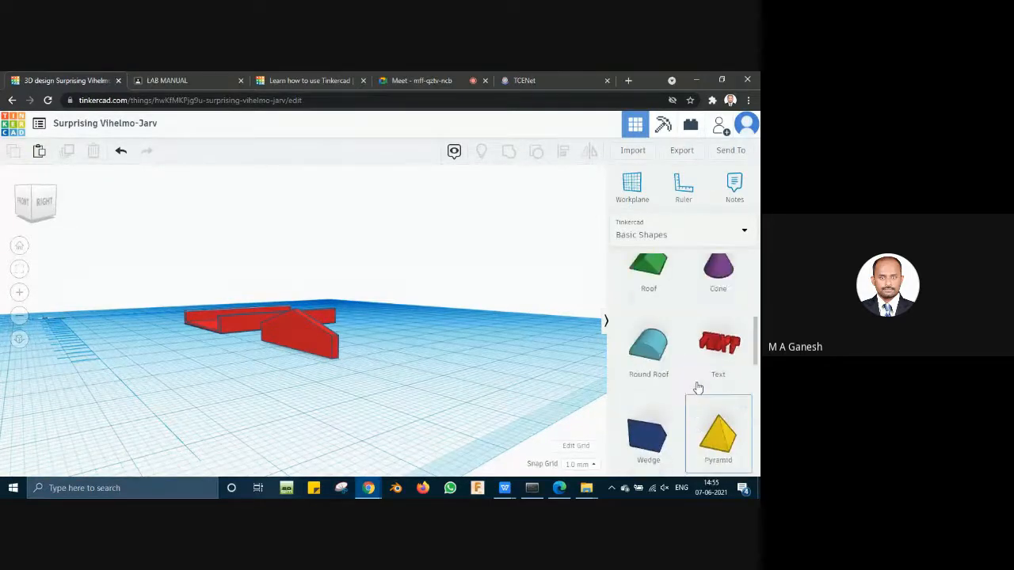
{"action": "scroll", "coordinate": [697, 388], "scroll_direction": "up", "scroll_amount": 3}
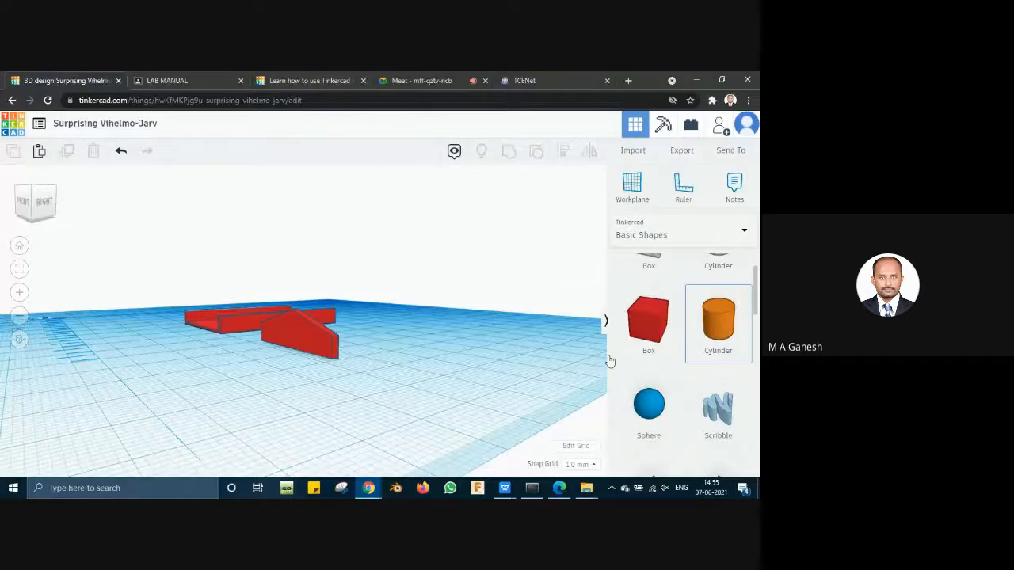
{"action": "left_click_drag", "start_coordinate": [610, 361], "coordinate": [206, 356]}
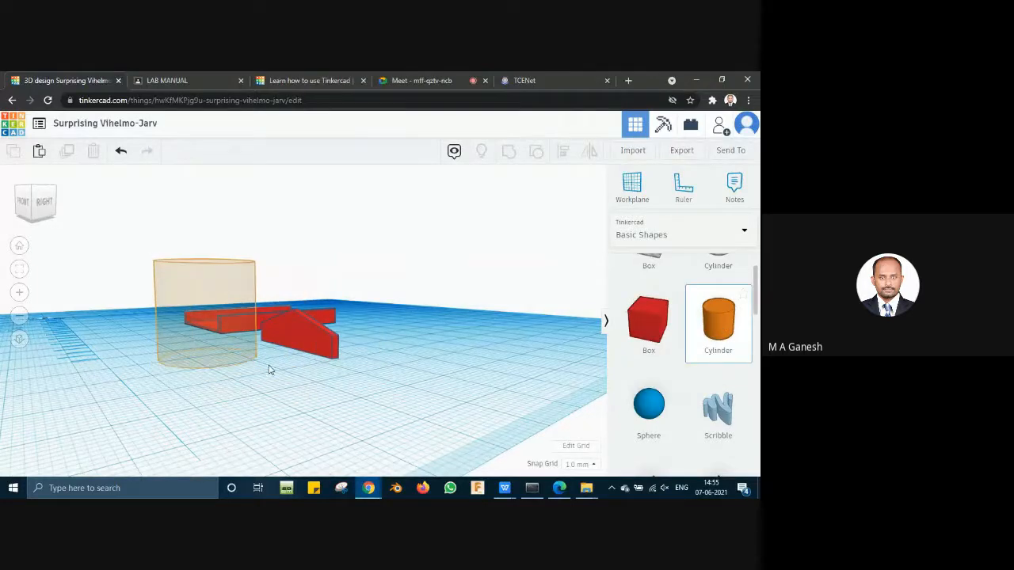
Step: Try to tip the new cylinder onto its side by rotating it about a horizontal axis
{"action": "scroll", "coordinate": [369, 389], "scroll_direction": "up", "scroll_amount": 3}
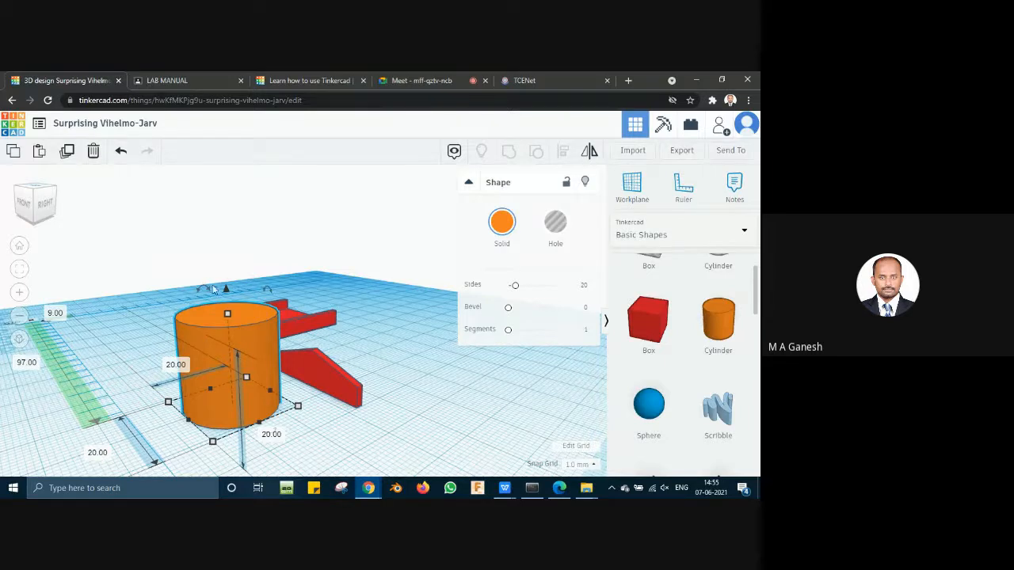
{"action": "mouse_move", "coordinate": [267, 291]}
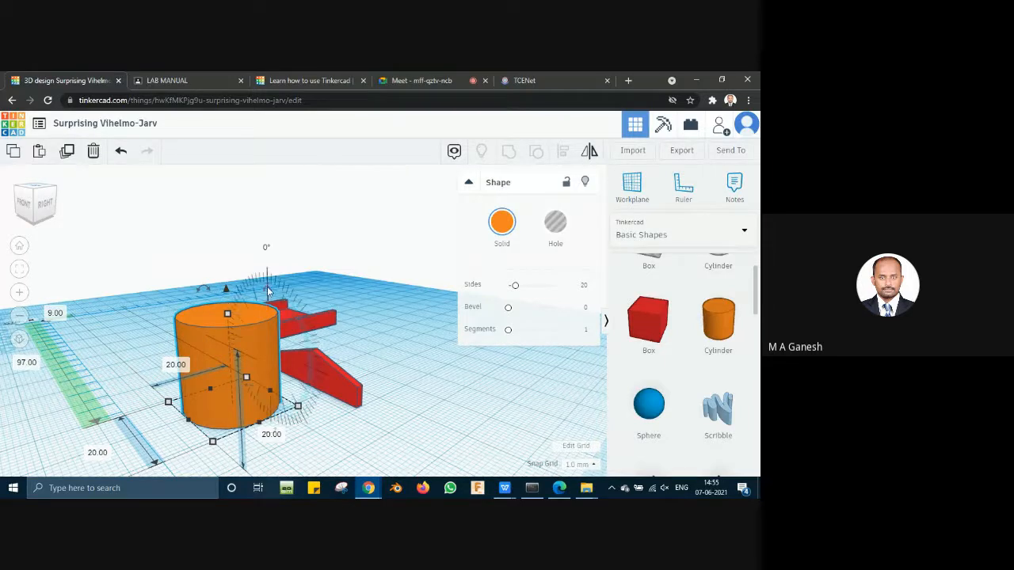
{"action": "mouse_move", "coordinate": [268, 290]}
{"action": "left_mouse_down"}
{"action": "mouse_move", "coordinate": [279, 293]}
{"action": "mouse_move", "coordinate": [272, 285]}
{"action": "left_mouse_up"}
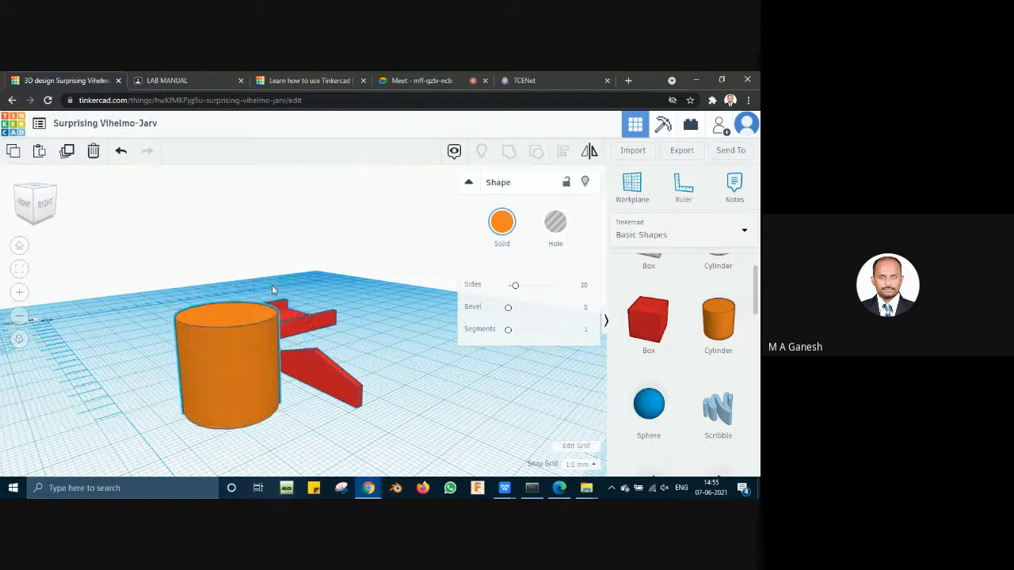
{"action": "mouse_move", "coordinate": [204, 295]}
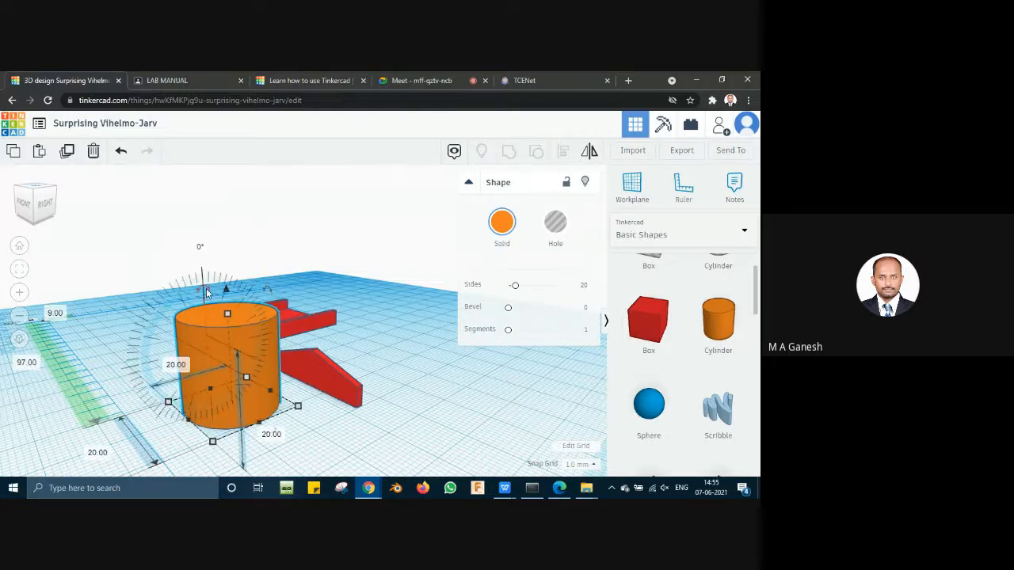
{"action": "left_click_drag", "start_coordinate": [205, 292], "coordinate": [269, 298]}
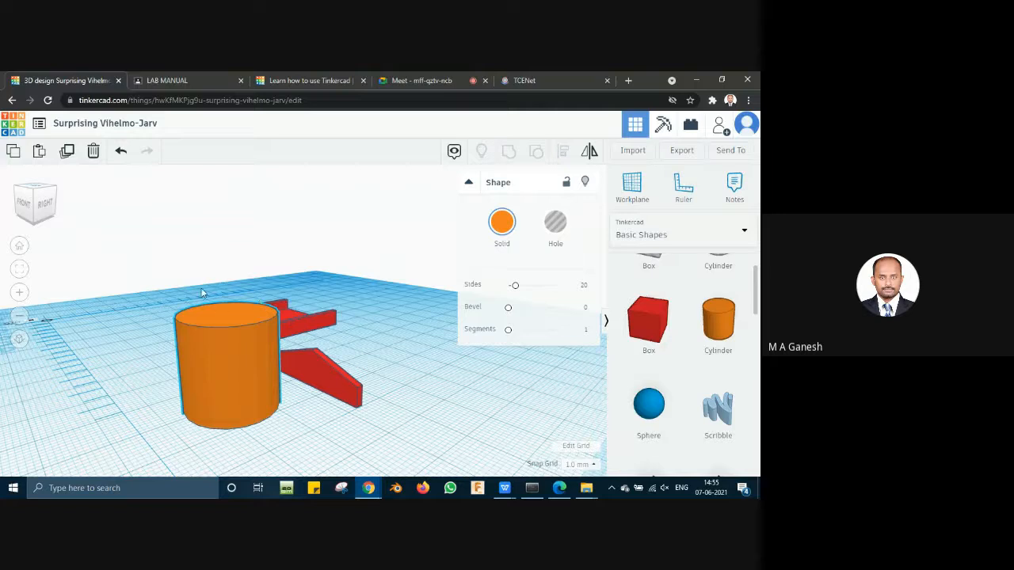
{"action": "left_click", "coordinate": [220, 326]}
{"action": "mouse_move", "coordinate": [204, 295]}
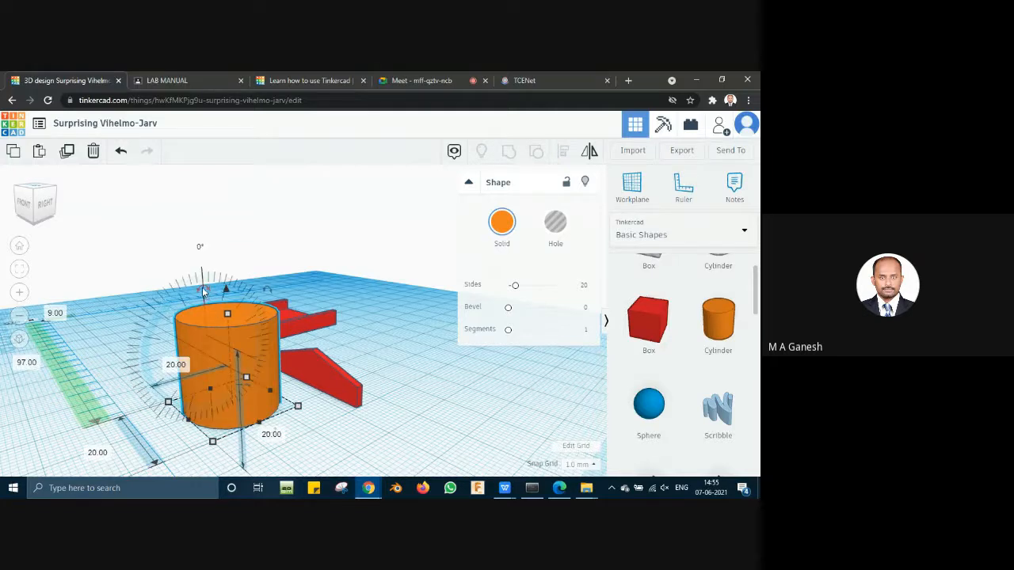
{"action": "left_click_drag", "start_coordinate": [203, 292], "coordinate": [294, 307]}
{"action": "left_click", "coordinate": [224, 358]}
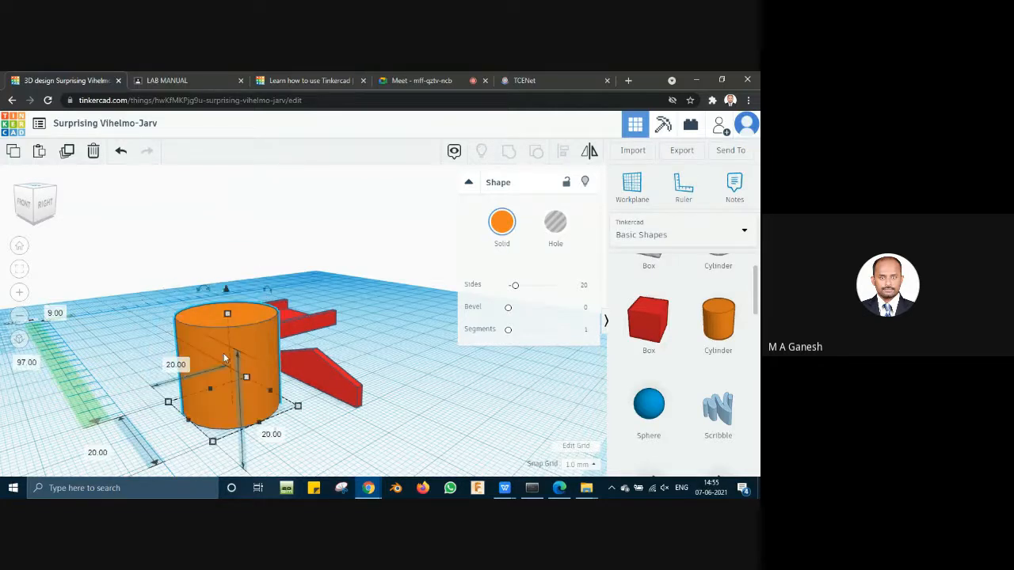
{"action": "left_click_drag", "start_coordinate": [204, 291], "coordinate": [268, 290]}
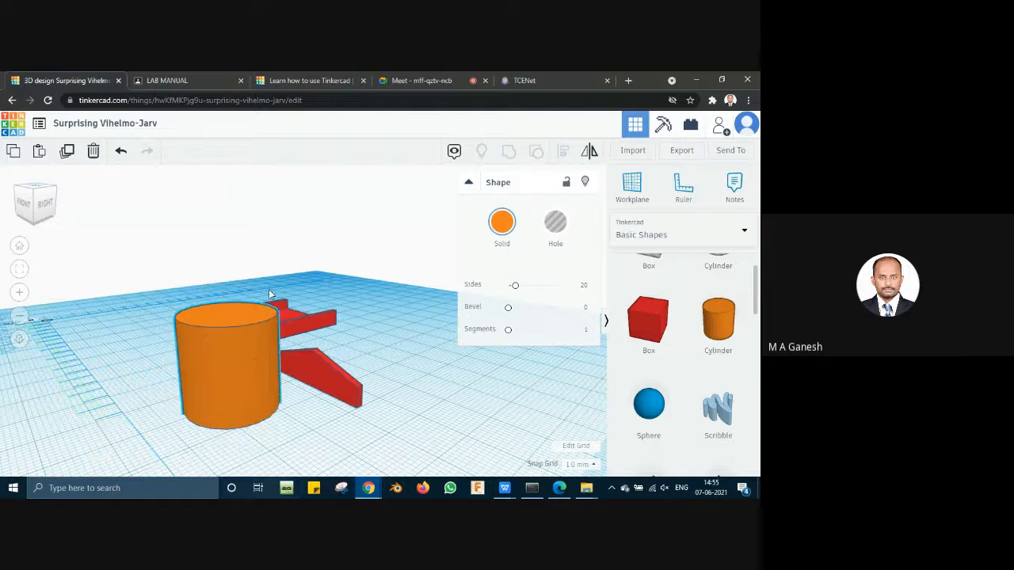
{"action": "left_click", "coordinate": [254, 369]}
Step: Rotate the cylinder about -93° so it lies on its side
{"action": "scroll", "coordinate": [255, 369], "scroll_direction": "up", "scroll_amount": 3}
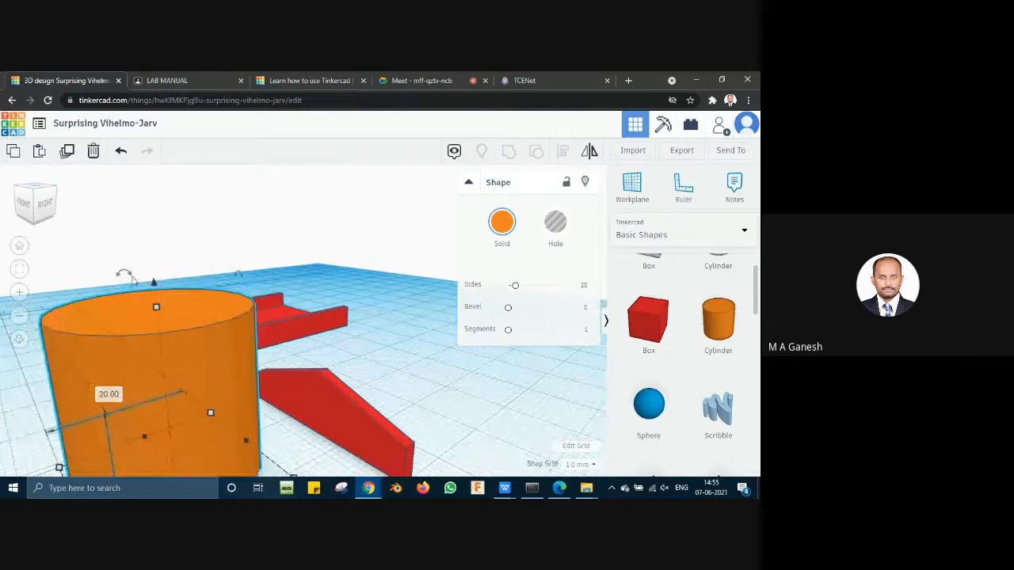
{"action": "mouse_move", "coordinate": [133, 279]}
{"action": "left_click_drag", "start_coordinate": [133, 279], "coordinate": [252, 345]}
{"action": "scroll", "coordinate": [269, 344], "scroll_direction": "down", "scroll_amount": 3}
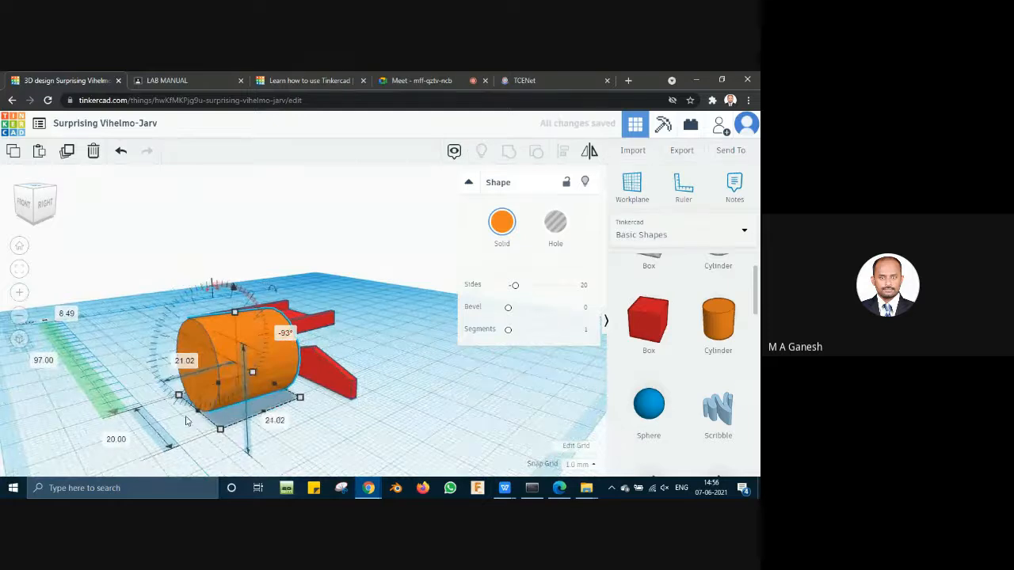
Step: Set the lying cylinder's horizontal width across its axis to 7.5 mm
{"action": "left_click", "coordinate": [116, 441]}
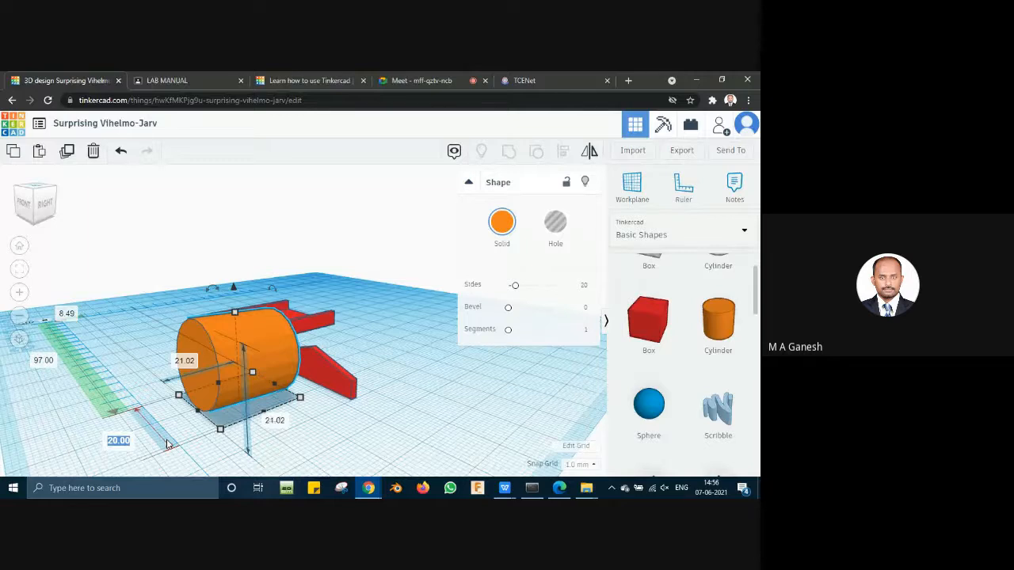
{"action": "type", "text": "7.5"}
{"action": "key", "text": "Return"}
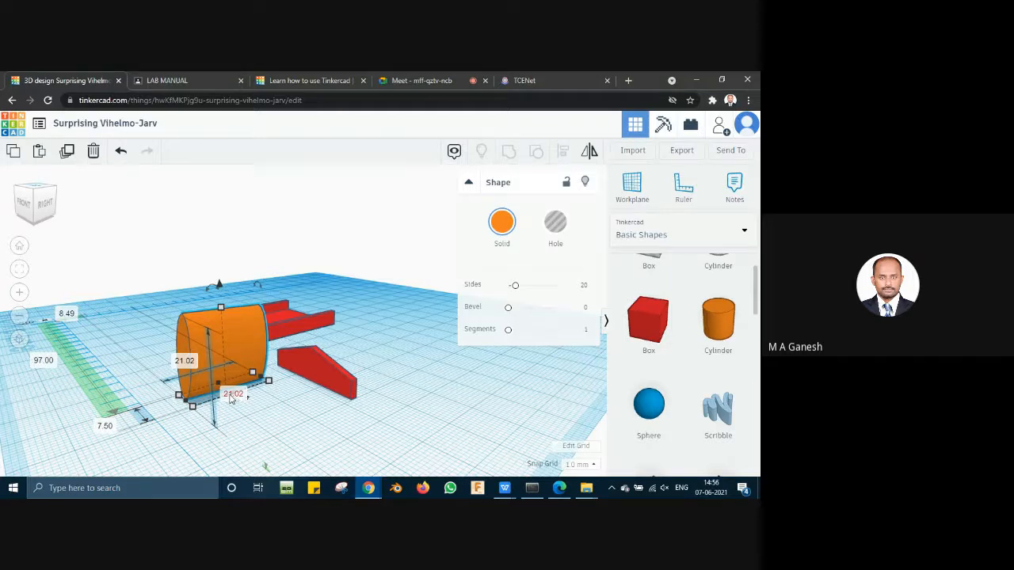
Step: Undo the lying cylinder's last width change
{"action": "key", "text": "ctrl+z"}
{"action": "left_click", "coordinate": [280, 421]}
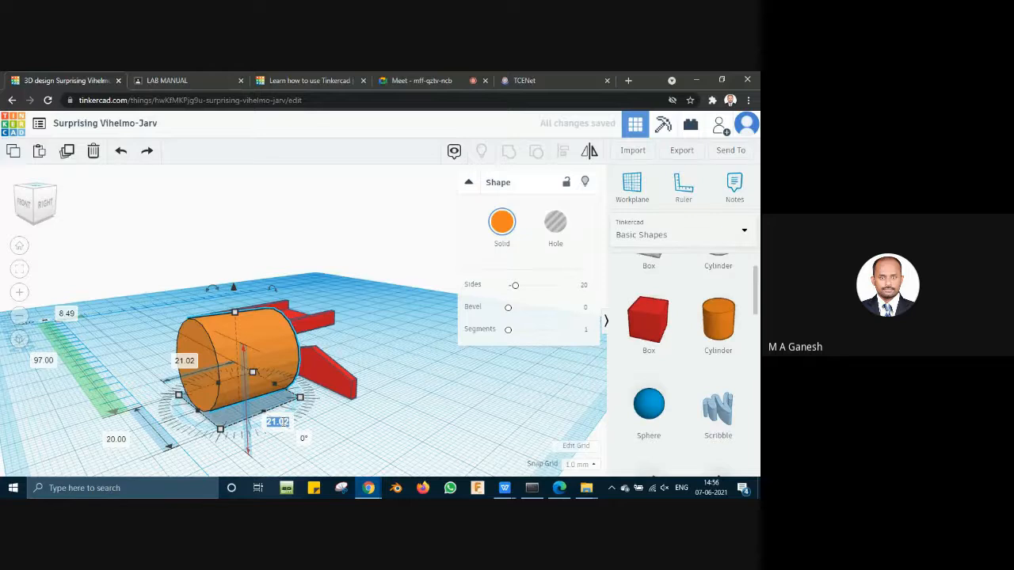
{"action": "left_click", "coordinate": [187, 361]}
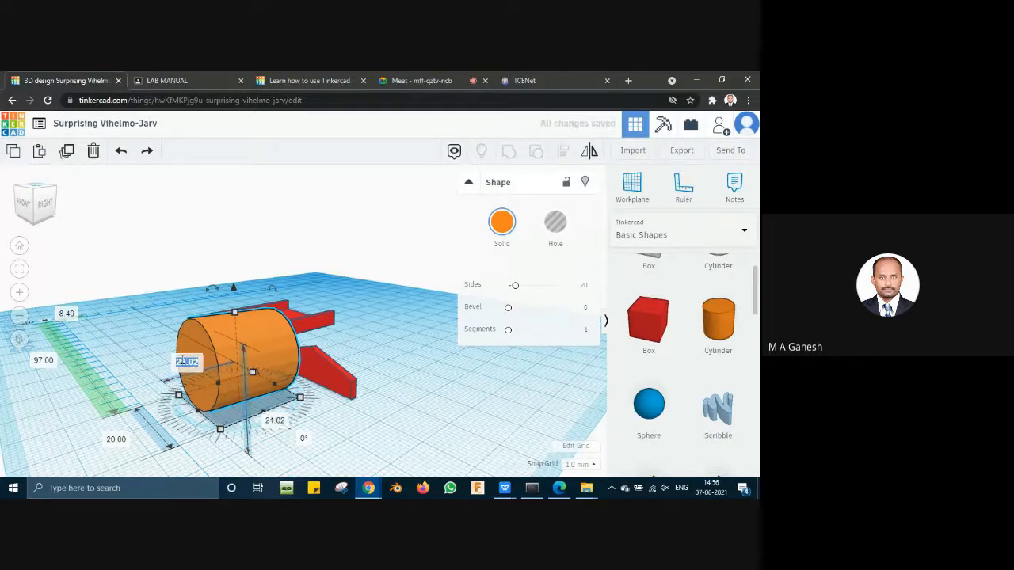
{"action": "left_click", "coordinate": [363, 440]}
Step: Flatten the lying cylinder vertically to a height of about 4.5 mm, giving it an oval end profile
{"action": "right_click_drag", "start_coordinate": [395, 426], "coordinate": [400, 405]}
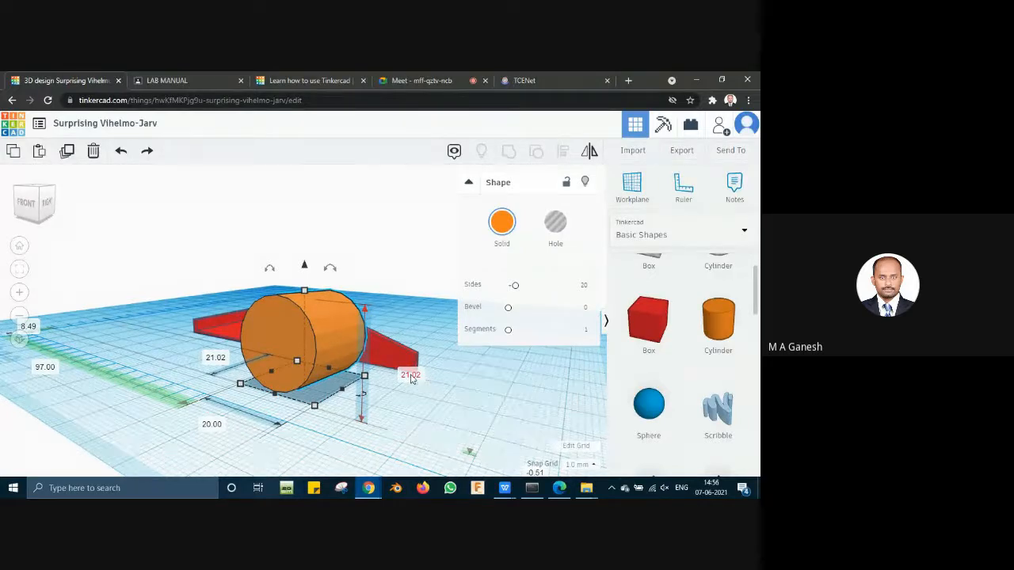
{"action": "left_click_drag", "start_coordinate": [303, 293], "coordinate": [303, 363]}
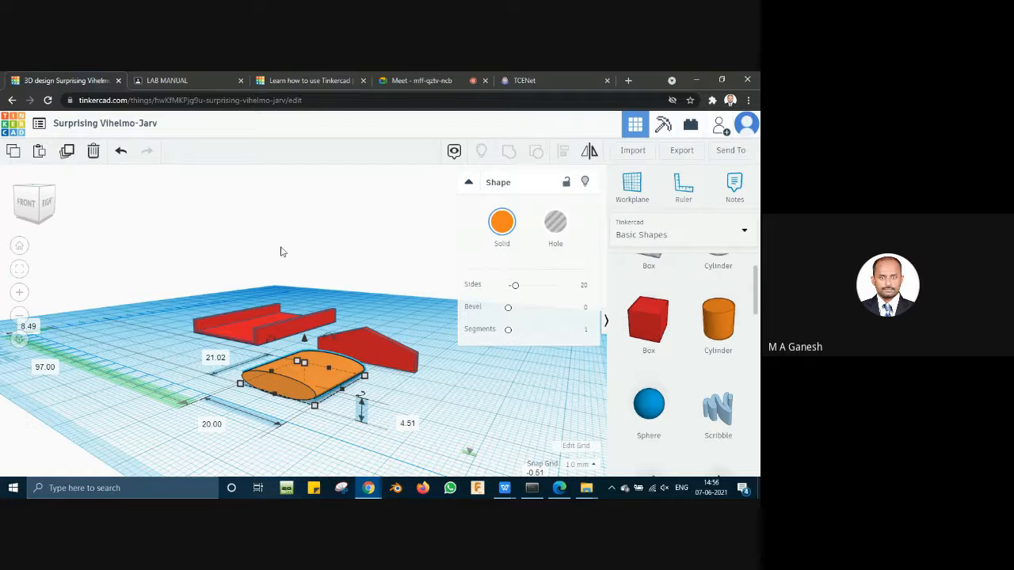
Step: Check the handle slot's dimensions in the lab manual drawing and open the flattened cylinder's 21.02 mm dimension back in the Tinkercad design
{"action": "left_click", "coordinate": [168, 79]}
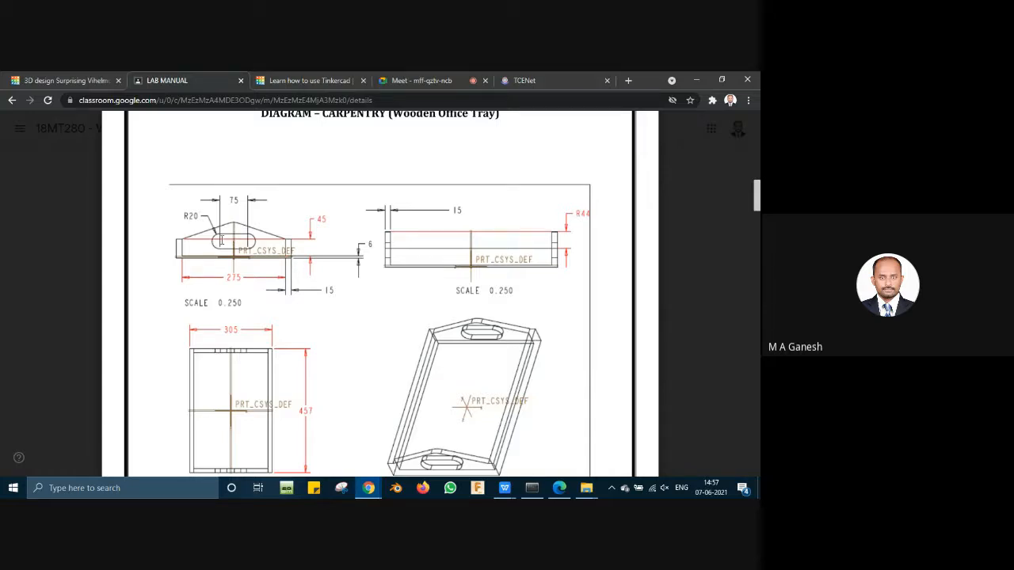
{"action": "left_click", "coordinate": [46, 76]}
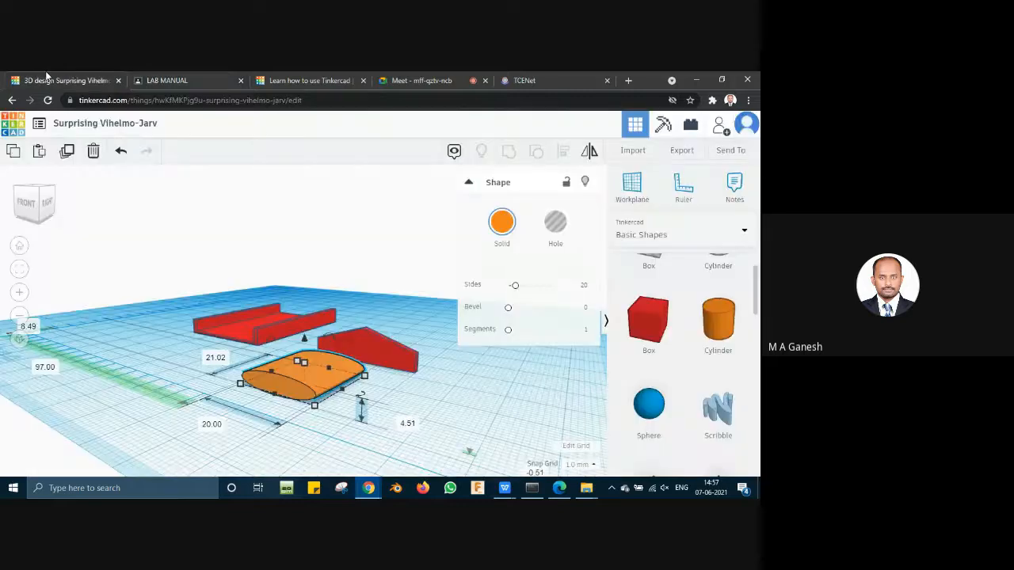
{"action": "left_click", "coordinate": [221, 359]}
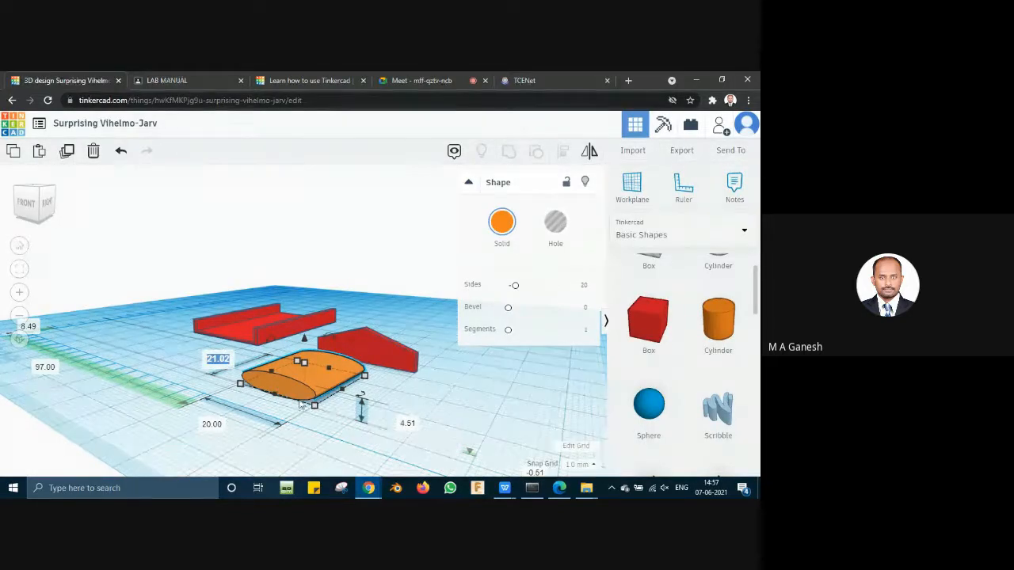
{"action": "right_click_drag", "start_coordinate": [328, 427], "coordinate": [350, 426]}
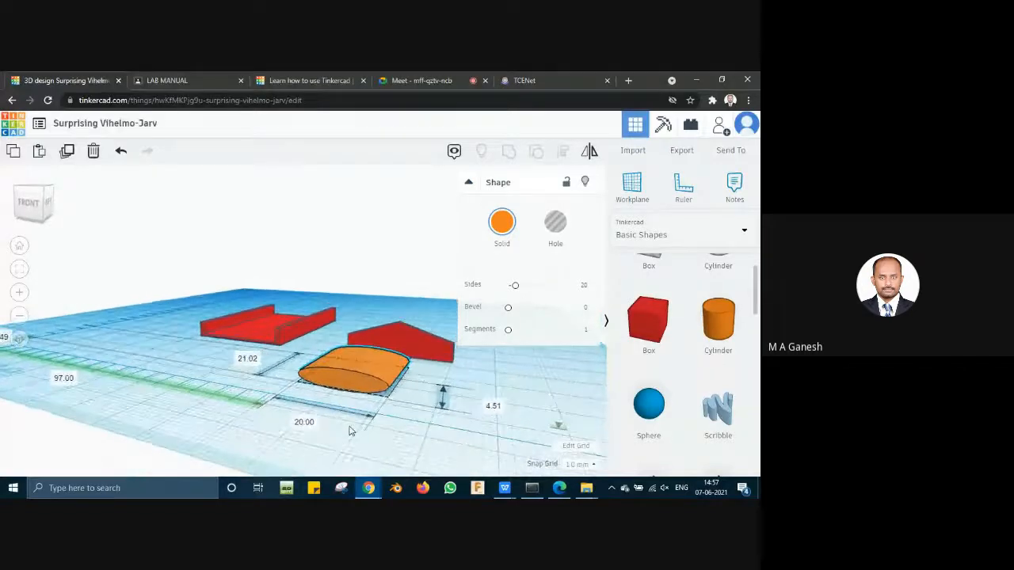
{"action": "left_click", "coordinate": [257, 361]}
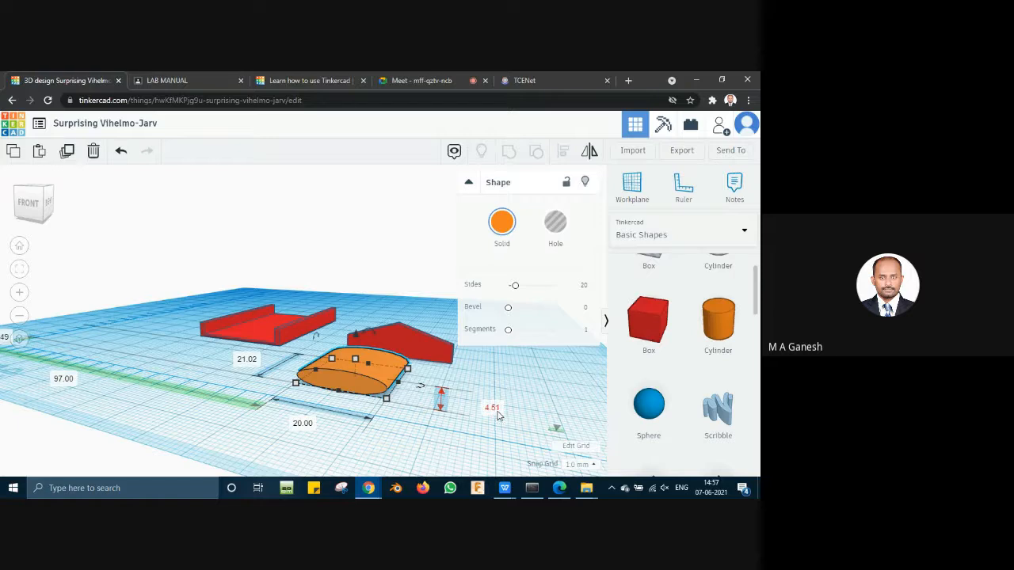
Step: Consult the wooden tray drawing in the lab manual and set the orange cylinder's width to 7.5 mm
{"action": "left_click", "coordinate": [169, 77]}
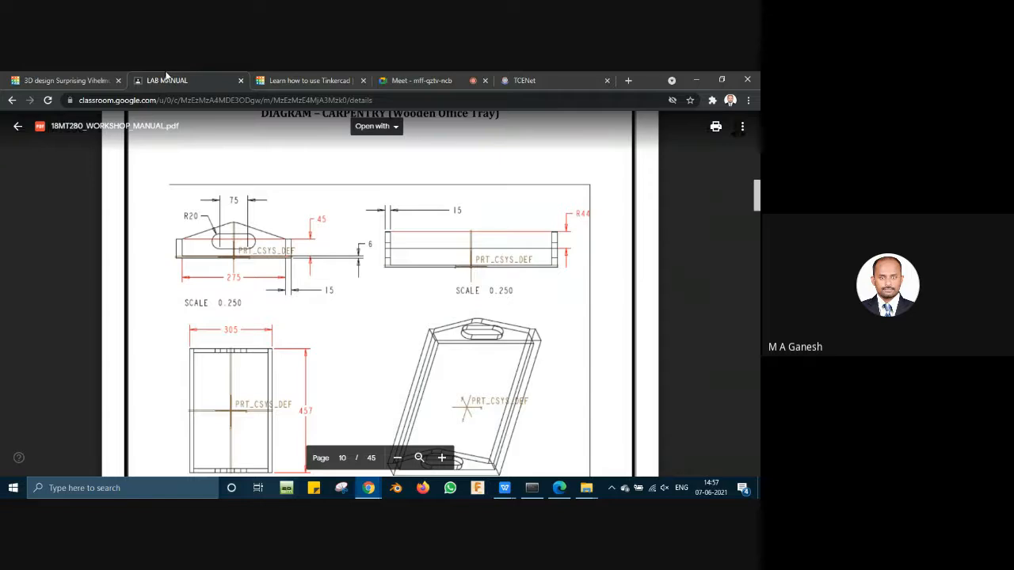
{"action": "left_click", "coordinate": [84, 74]}
{"action": "left_click", "coordinate": [305, 425]}
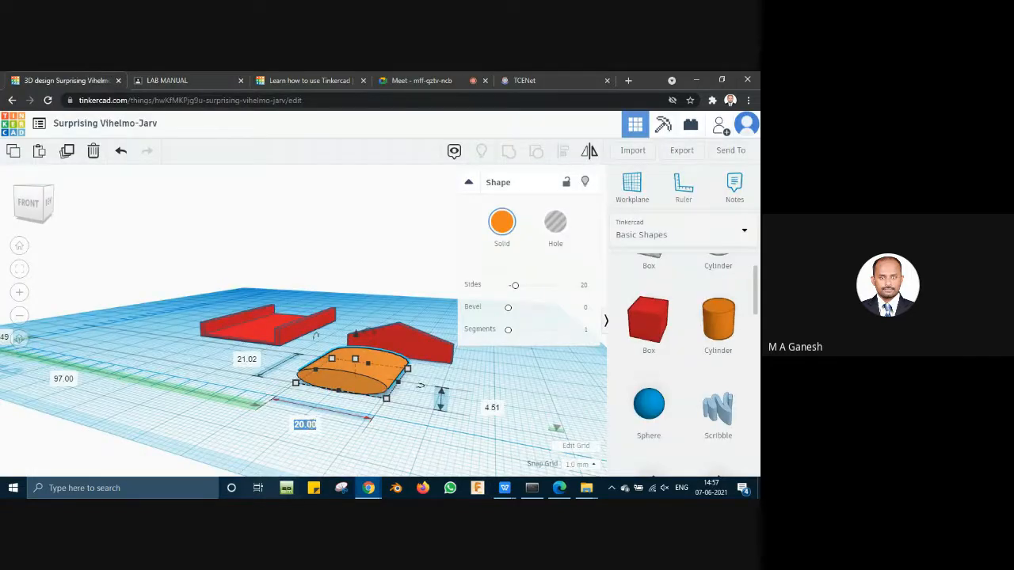
{"action": "type", "text": "7.5"}
{"action": "key", "text": "Return"}
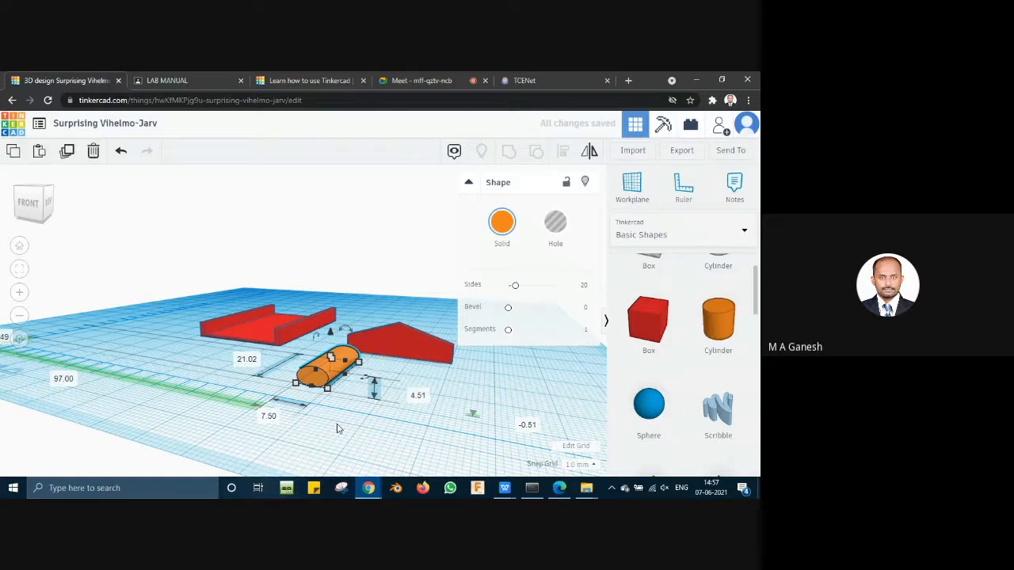
Step: Set the orange cylinder's height to 0.2 mm
{"action": "left_click", "coordinate": [419, 396]}
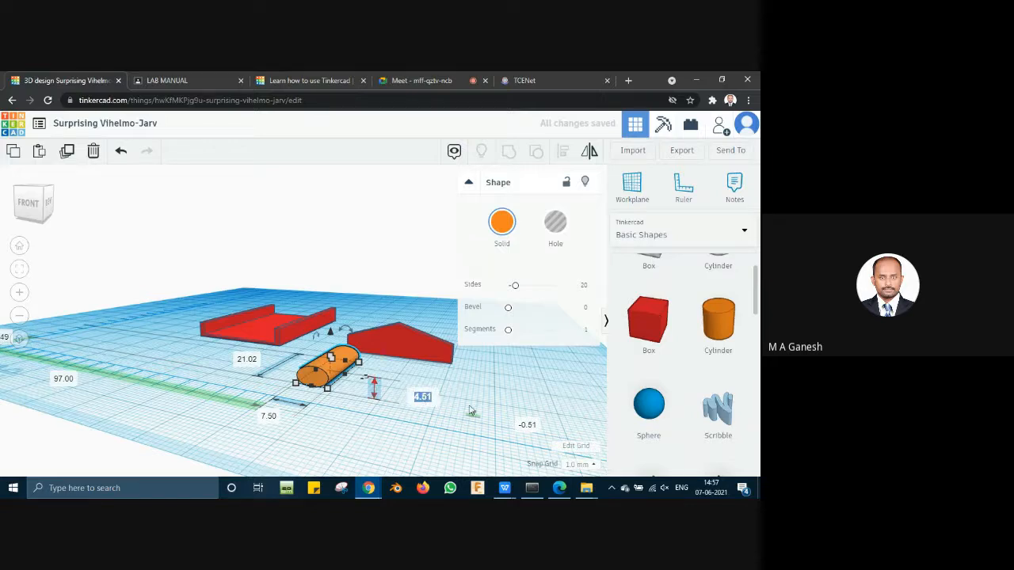
{"action": "type", "text": "0.2"}
{"action": "key", "text": "Return"}
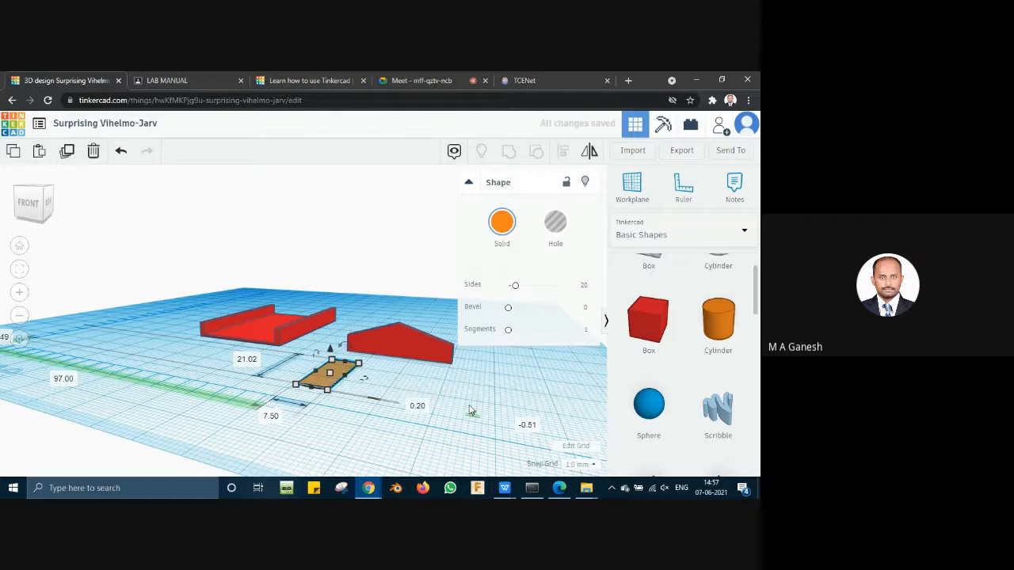
Step: Raise the flattened orange cylinder to 9 mm above the workplane
{"action": "left_click", "coordinate": [370, 422]}
{"action": "right_click_drag", "start_coordinate": [370, 421], "coordinate": [354, 398]}
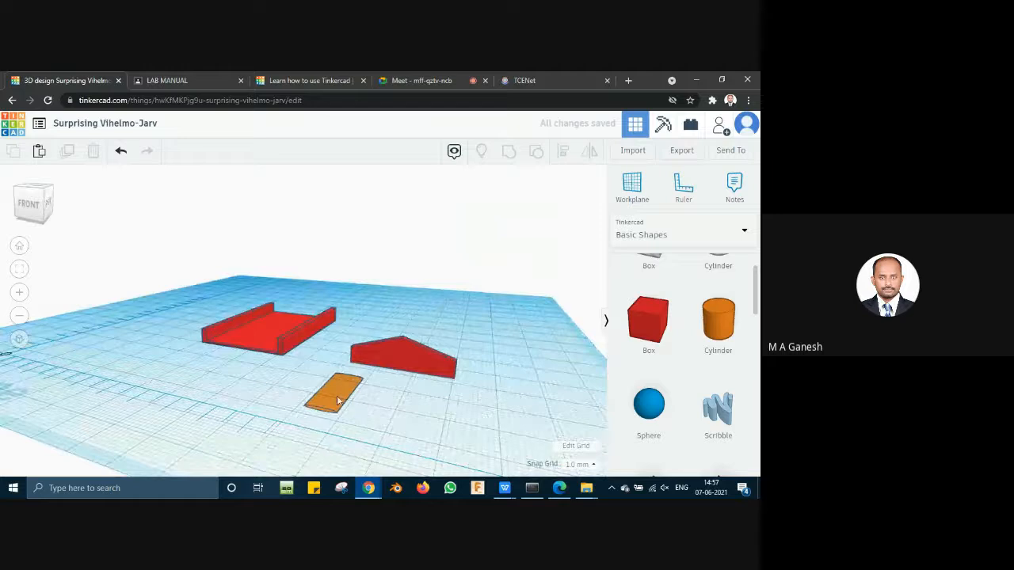
{"action": "left_click", "coordinate": [336, 393]}
{"action": "left_click_drag", "start_coordinate": [336, 370], "coordinate": [341, 326]}
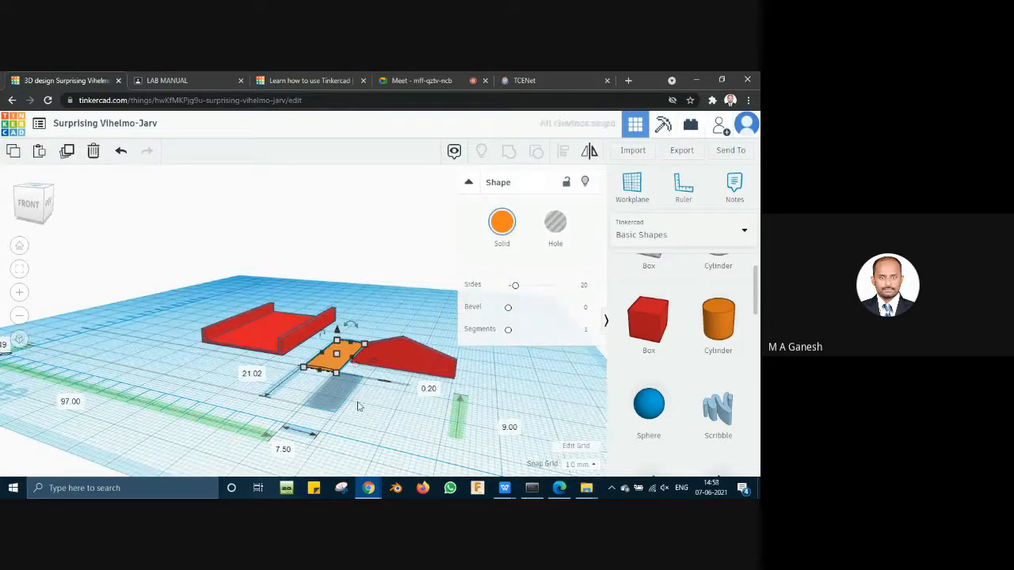
{"action": "mouse_move", "coordinate": [377, 417]}
{"action": "right_mouse_down"}
{"action": "mouse_move", "coordinate": [407, 409]}
{"action": "mouse_move", "coordinate": [385, 415]}
{"action": "right_mouse_up"}
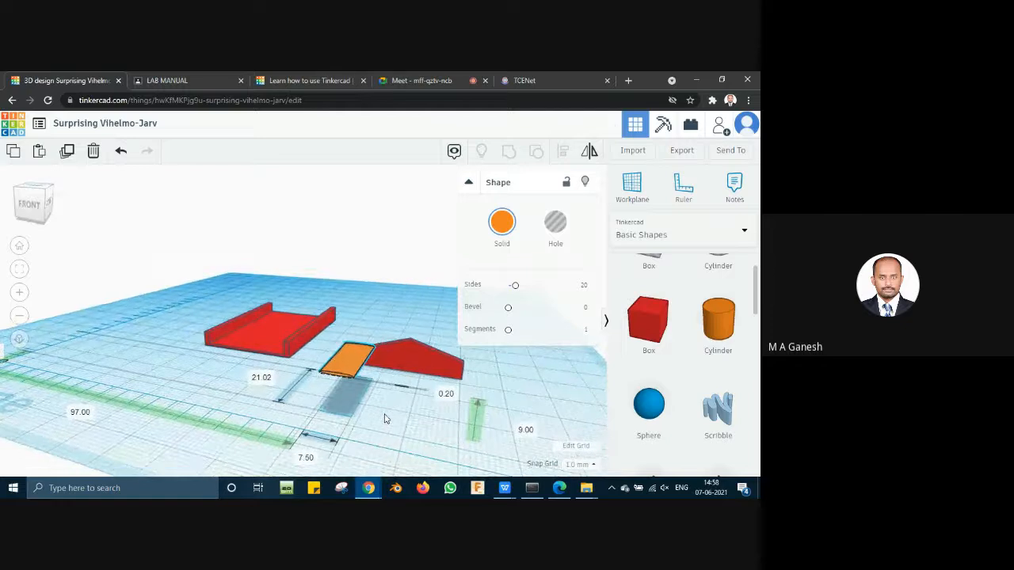
Step: Stretch the cylinder down to 6 mm above the workplane, check the lab manual drawing, and set its height to 2 mm
{"action": "left_click_drag", "start_coordinate": [349, 358], "coordinate": [361, 381]}
{"action": "left_click", "coordinate": [446, 401]}
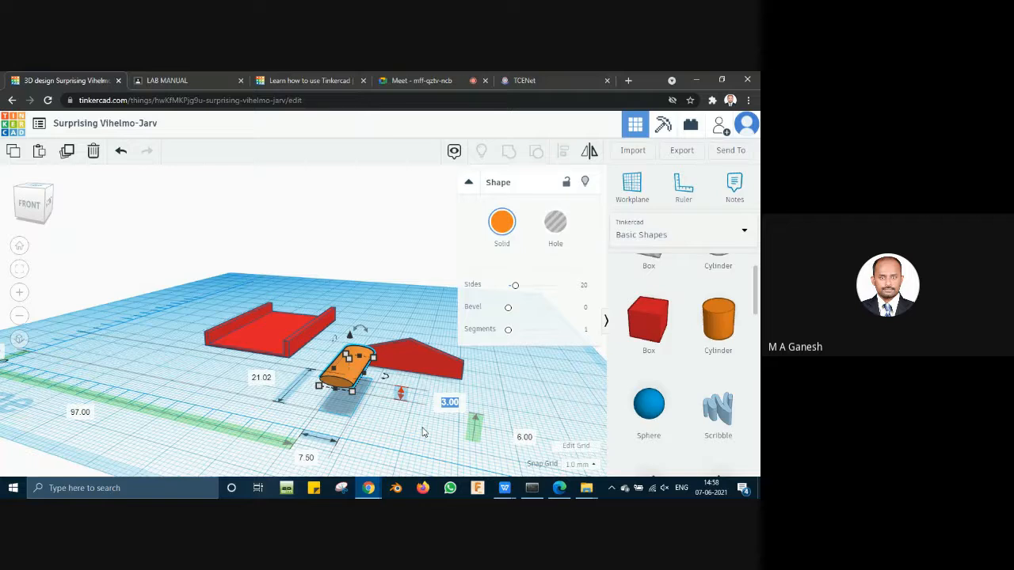
{"action": "left_click", "coordinate": [213, 79]}
{"action": "left_click", "coordinate": [80, 77]}
{"action": "type", "text": "2"}
{"action": "key", "text": "Return"}
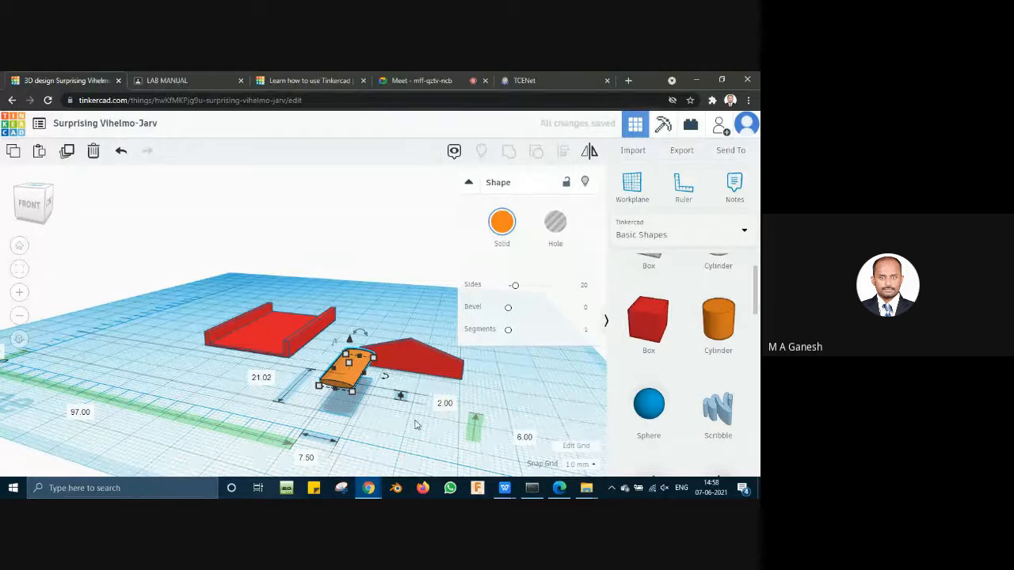
{"action": "left_click", "coordinate": [416, 426]}
Step: Move the orange cylinder to the middle of the pointed end panel and lower it to 4 mm above the workplane
{"action": "left_click_drag", "start_coordinate": [347, 380], "coordinate": [394, 394]}
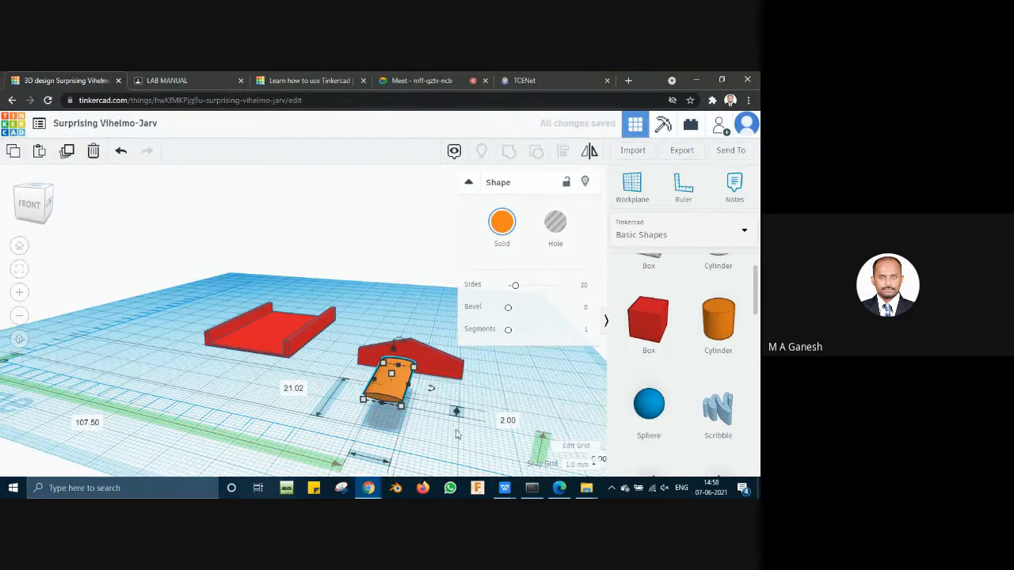
{"action": "right_click_drag", "start_coordinate": [440, 434], "coordinate": [260, 365]}
{"action": "right_click_drag", "start_coordinate": [291, 431], "coordinate": [304, 424]}
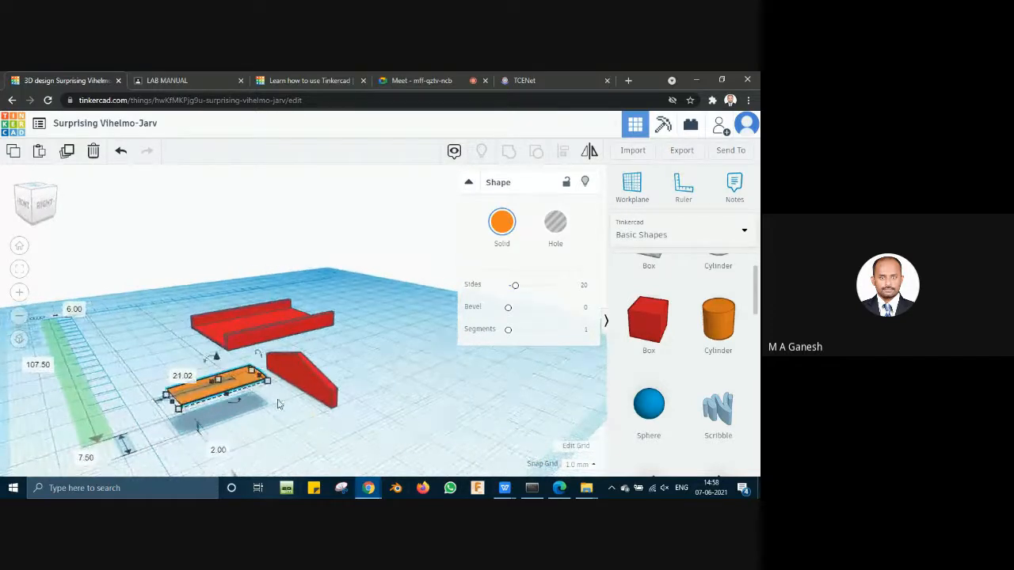
{"action": "left_click_drag", "start_coordinate": [240, 382], "coordinate": [304, 368]}
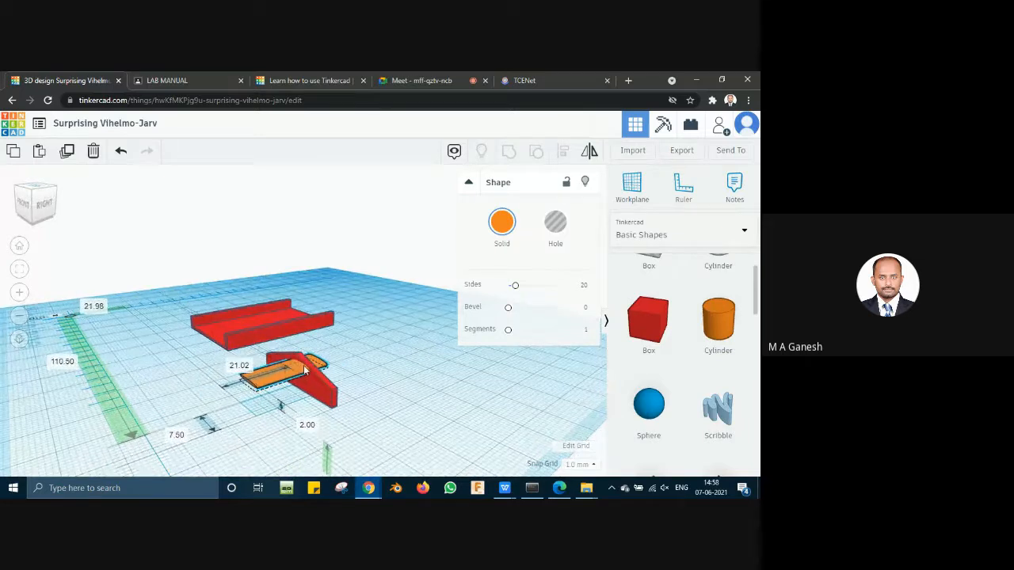
{"action": "right_click_drag", "start_coordinate": [362, 412], "coordinate": [397, 404]}
{"action": "left_click", "coordinate": [397, 404]}
{"action": "left_click", "coordinate": [323, 369]}
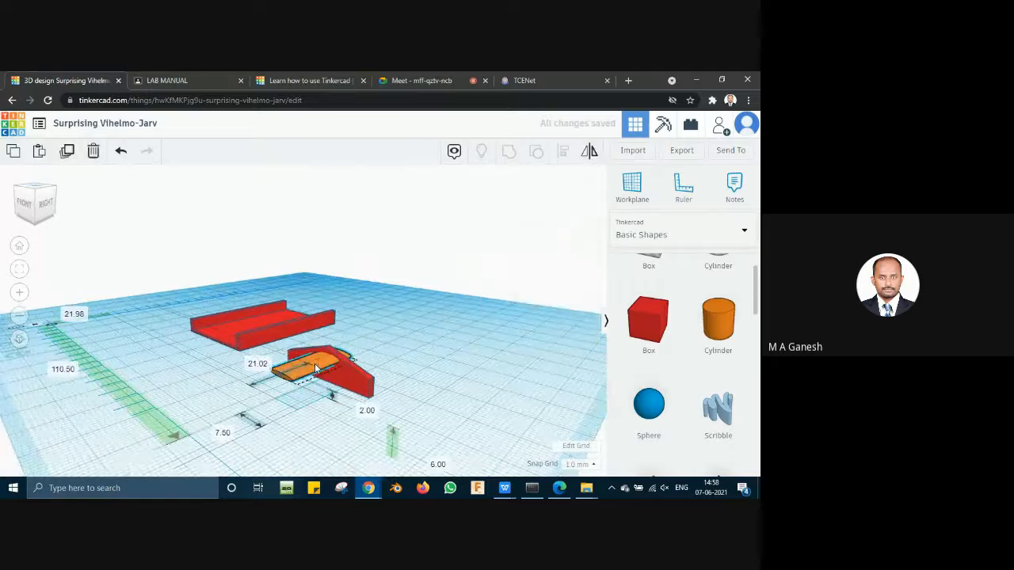
{"action": "left_click_drag", "start_coordinate": [312, 347], "coordinate": [312, 347]}
{"action": "left_click", "coordinate": [420, 409]}
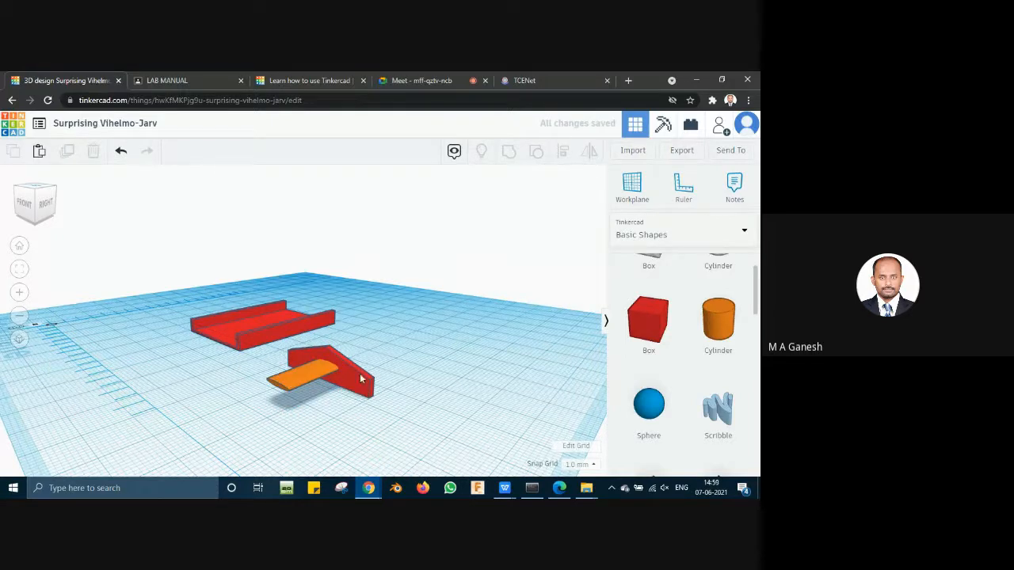
Step: Align the orange cylinder with the pointed end panel, centring them in width and height
{"action": "left_click", "coordinate": [293, 377]}
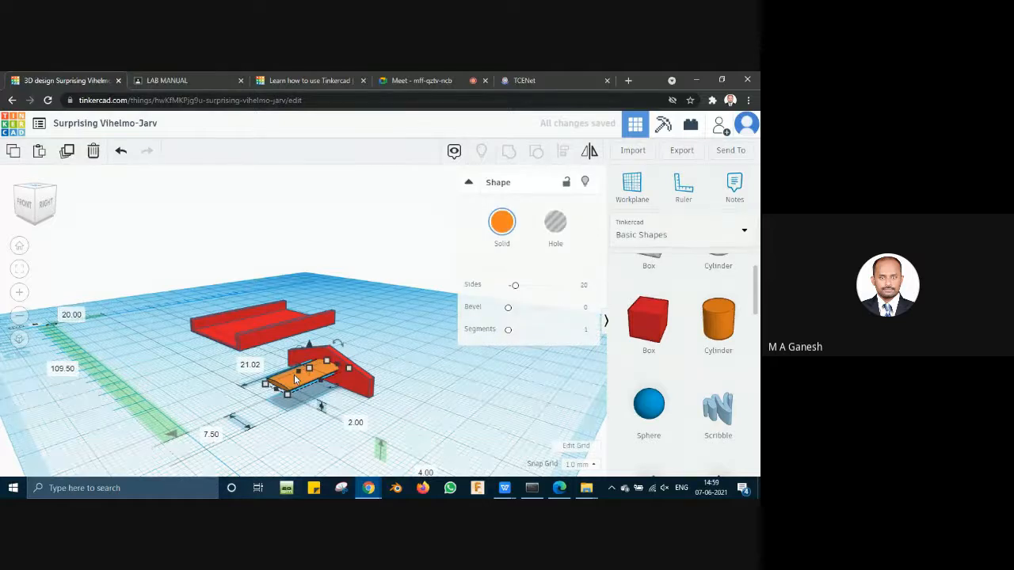
{"action": "left_click", "coordinate": [362, 385], "text": "shift"}
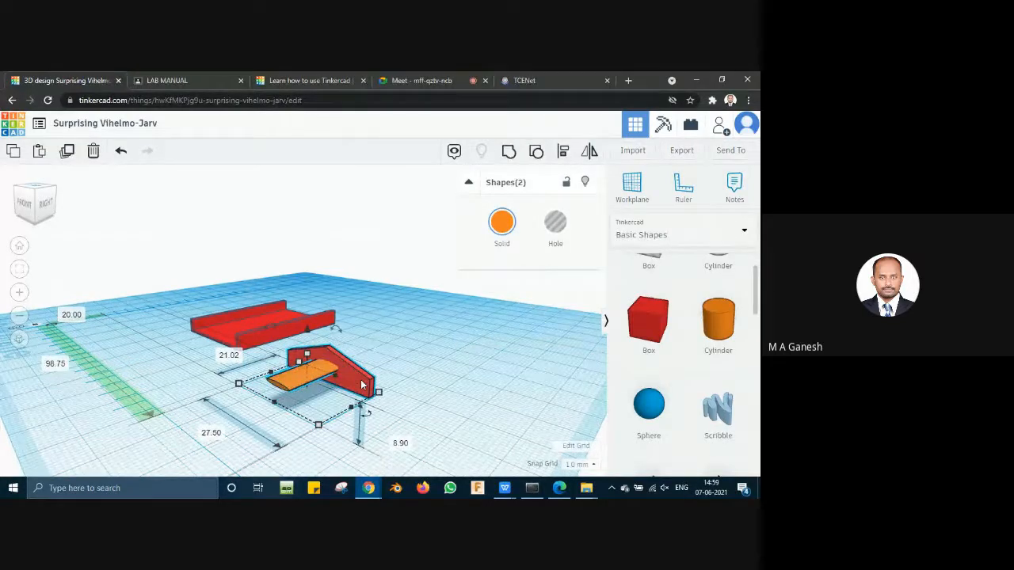
{"action": "key", "text": "l"}
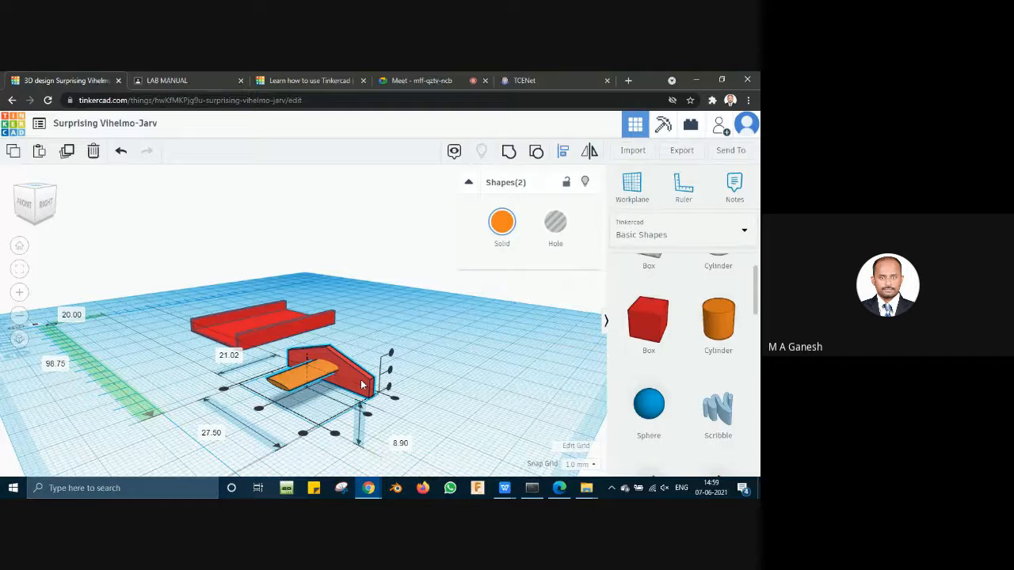
{"action": "right_click_drag", "start_coordinate": [433, 413], "coordinate": [366, 406]}
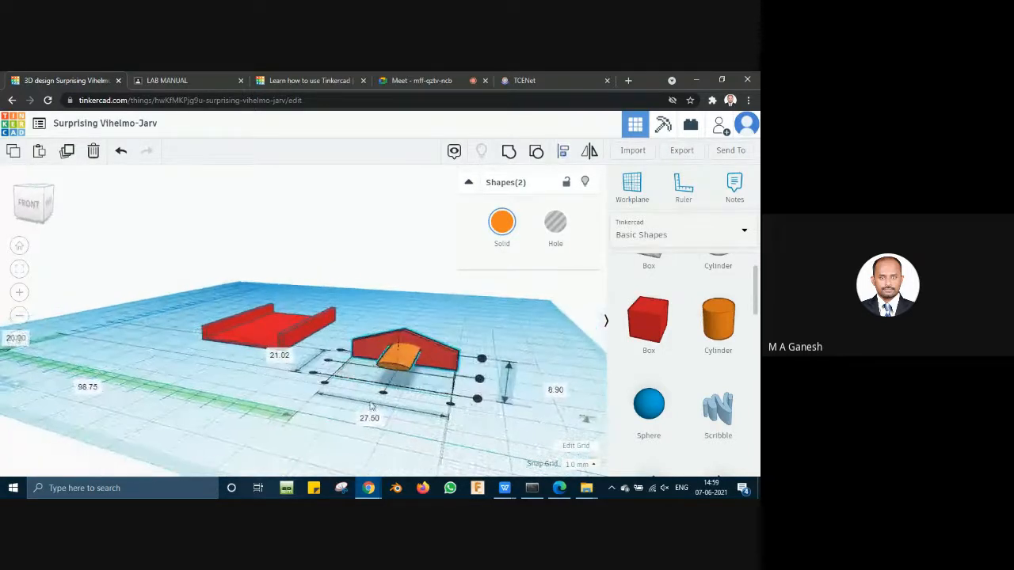
{"action": "left_click", "coordinate": [383, 394]}
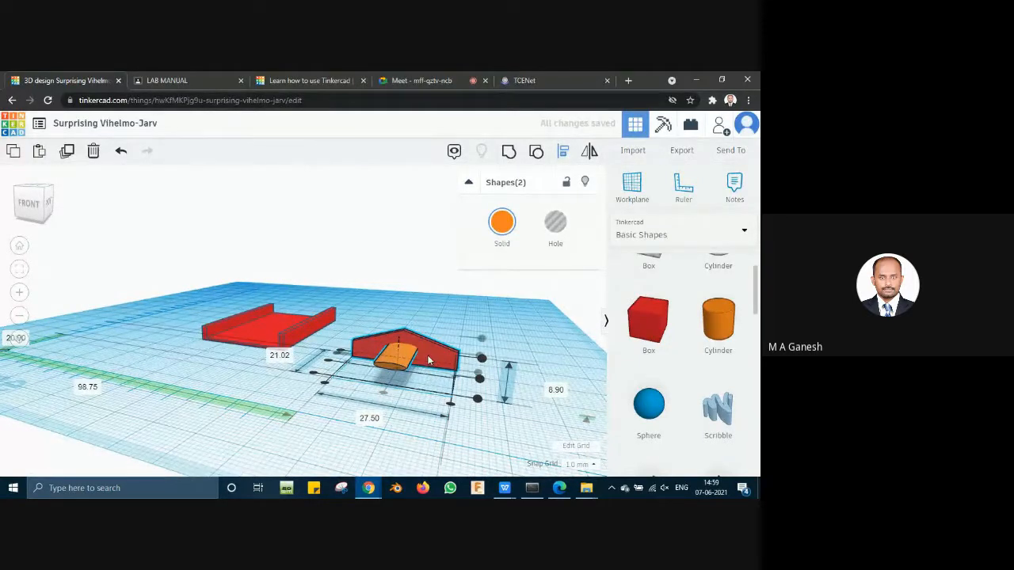
{"action": "left_click", "coordinate": [482, 381]}
Step: Centre the cylinder and the end panel along the depth so the cylinder passes through both faces
{"action": "right_click_drag", "start_coordinate": [477, 435], "coordinate": [313, 409]}
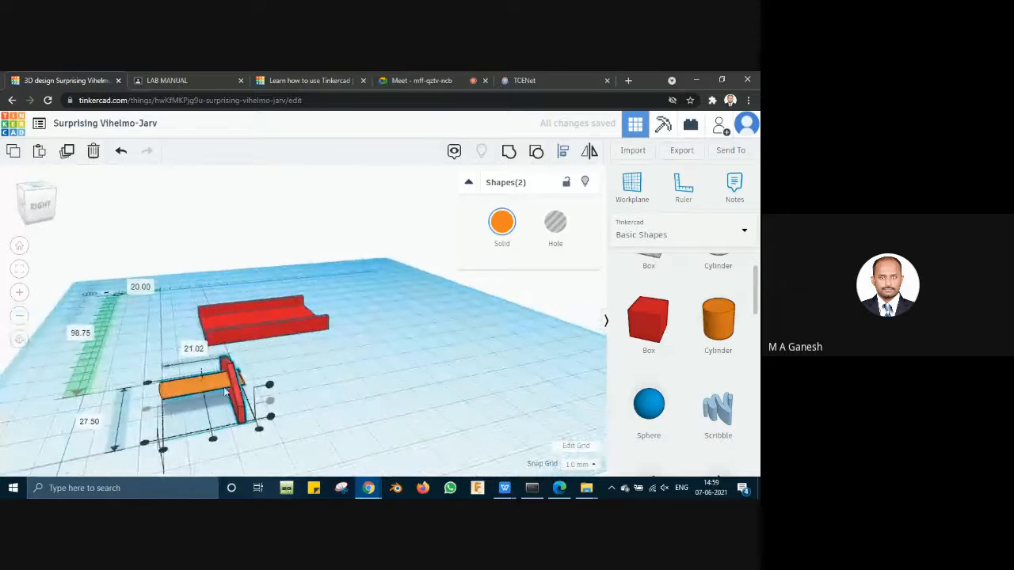
{"action": "left_click", "coordinate": [260, 430]}
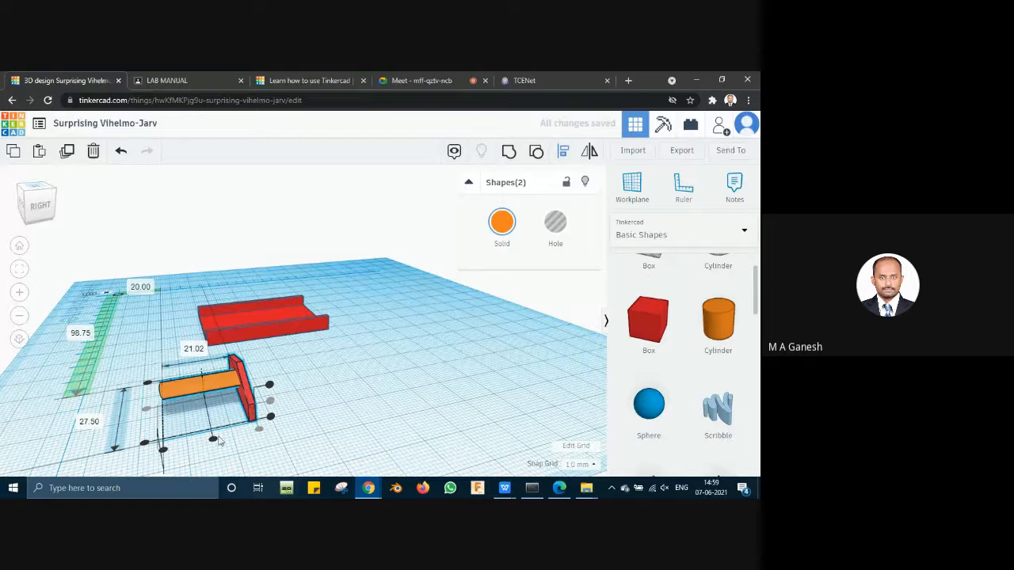
{"action": "left_click", "coordinate": [214, 441]}
{"action": "mouse_move", "coordinate": [405, 423]}
{"action": "right_mouse_down"}
{"action": "mouse_move", "coordinate": [434, 425]}
{"action": "mouse_move", "coordinate": [422, 428]}
{"action": "right_mouse_up"}
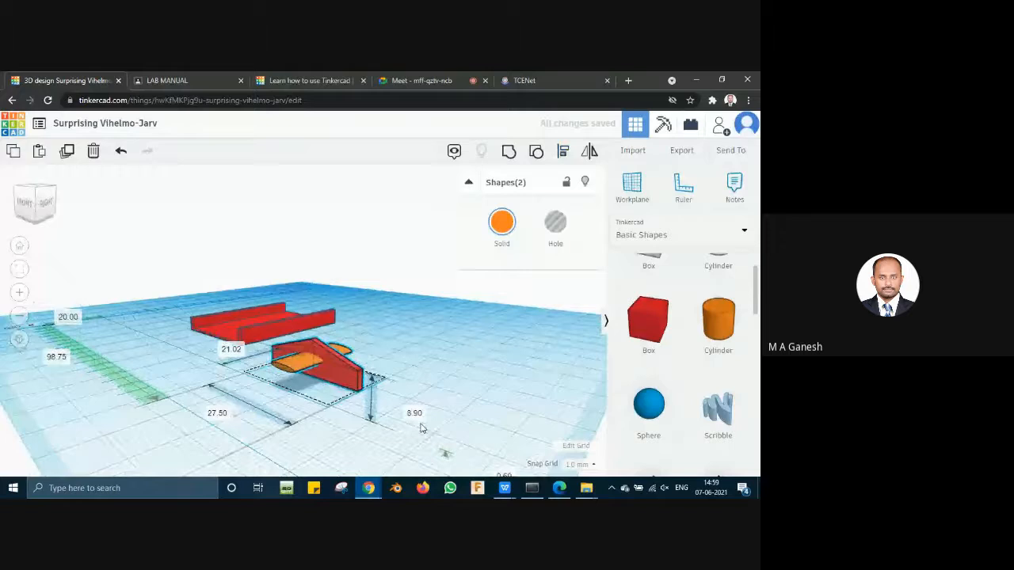
{"action": "left_click", "coordinate": [463, 369]}
Step: Change the orange cylinder from a solid into a hole
{"action": "right_click_drag", "start_coordinate": [487, 379], "coordinate": [312, 393]}
{"action": "left_click", "coordinate": [292, 402]}
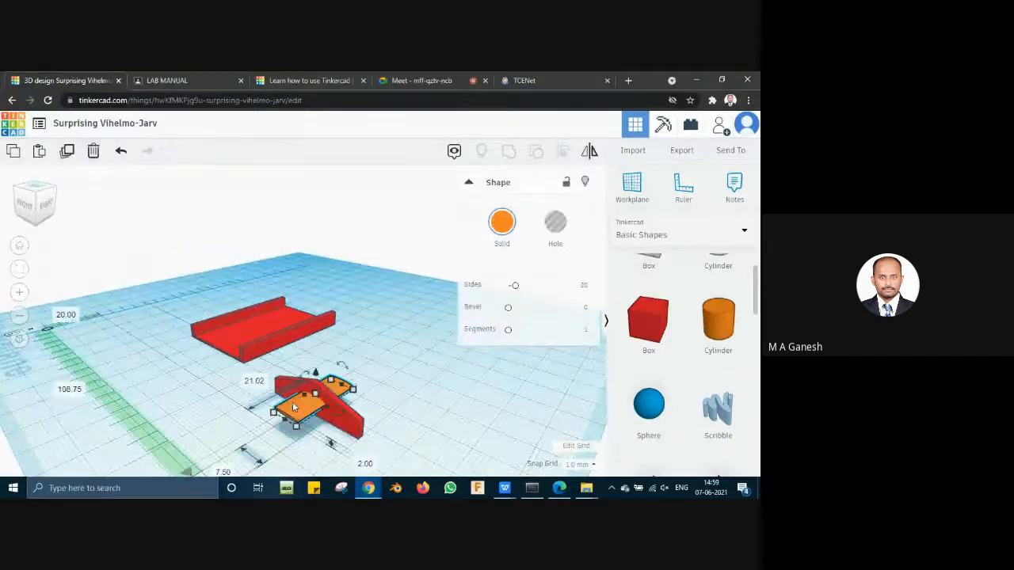
{"action": "left_click", "coordinate": [563, 234]}
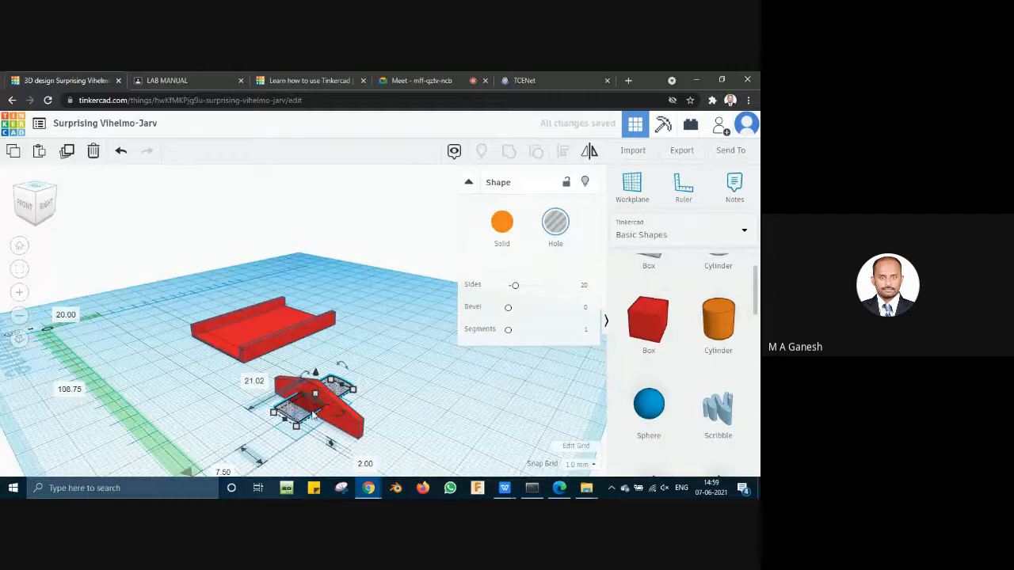
Step: Group the hole cylinder with the pointed end panel to cut the handle slot
{"action": "right_click_drag", "start_coordinate": [313, 414], "coordinate": [441, 436]}
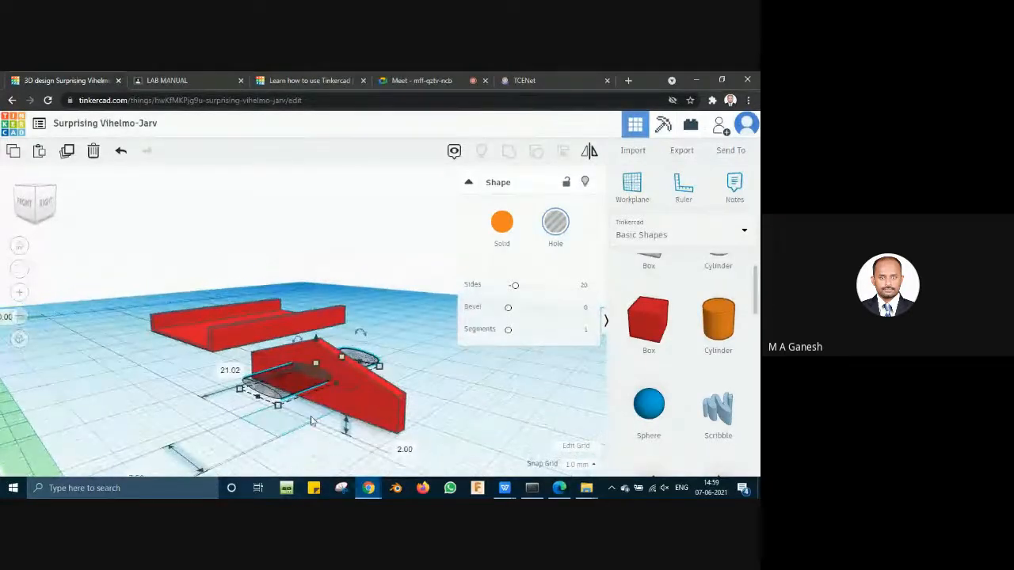
{"action": "scroll", "coordinate": [311, 419], "scroll_direction": "up", "scroll_amount": 3}
{"action": "scroll", "coordinate": [444, 421], "scroll_direction": "down", "scroll_amount": 2}
{"action": "left_click", "coordinate": [504, 371]}
{"action": "left_click", "coordinate": [285, 377]}
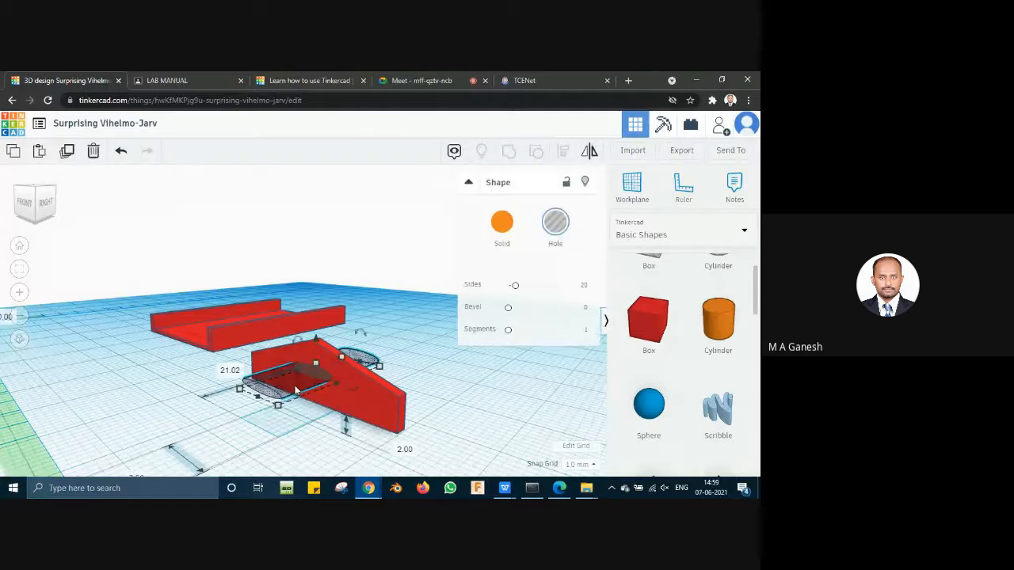
{"action": "left_click", "coordinate": [378, 404], "text": "shift"}
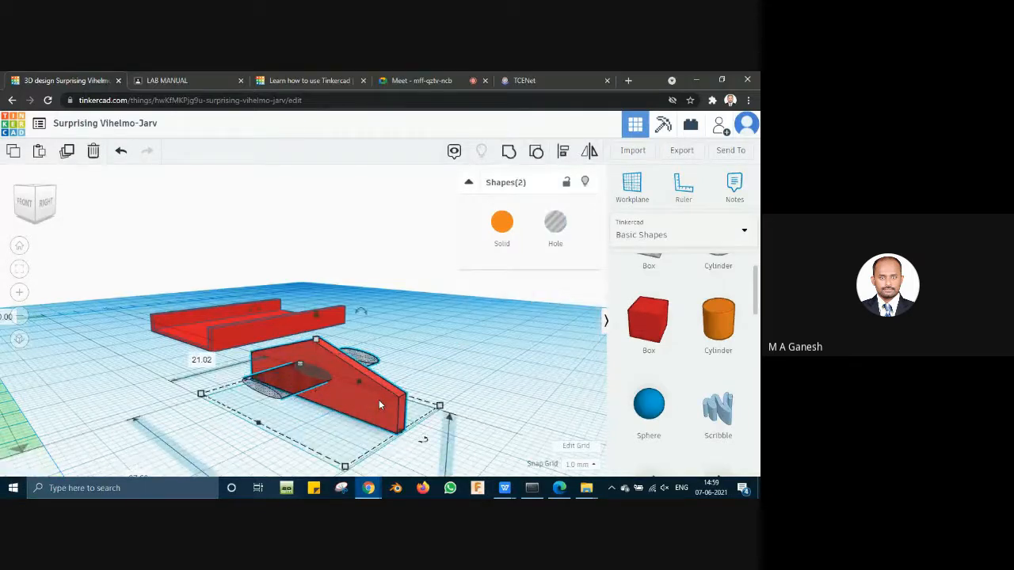
{"action": "left_click", "coordinate": [509, 156]}
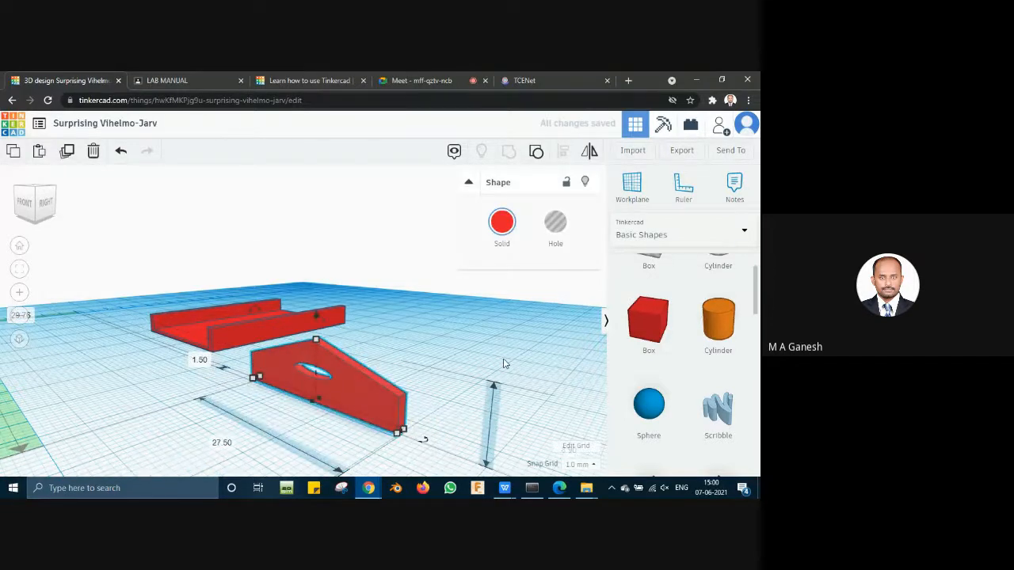
{"action": "left_click", "coordinate": [521, 345]}
Step: Duplicate the slotted end panel and place the copy slightly offset from the original
{"action": "right_click_drag", "start_coordinate": [521, 345], "coordinate": [444, 371]}
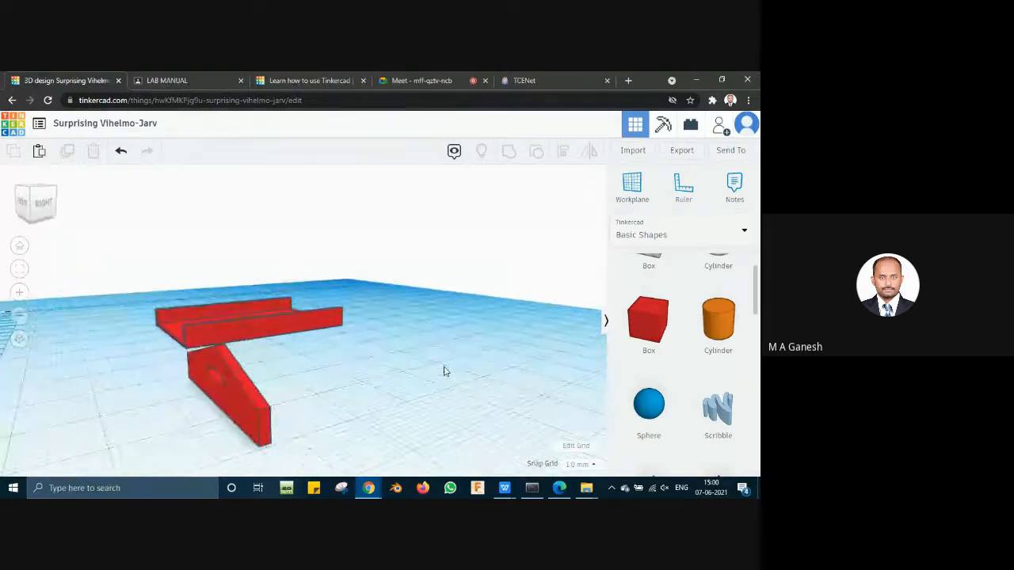
{"action": "left_click", "coordinate": [244, 395]}
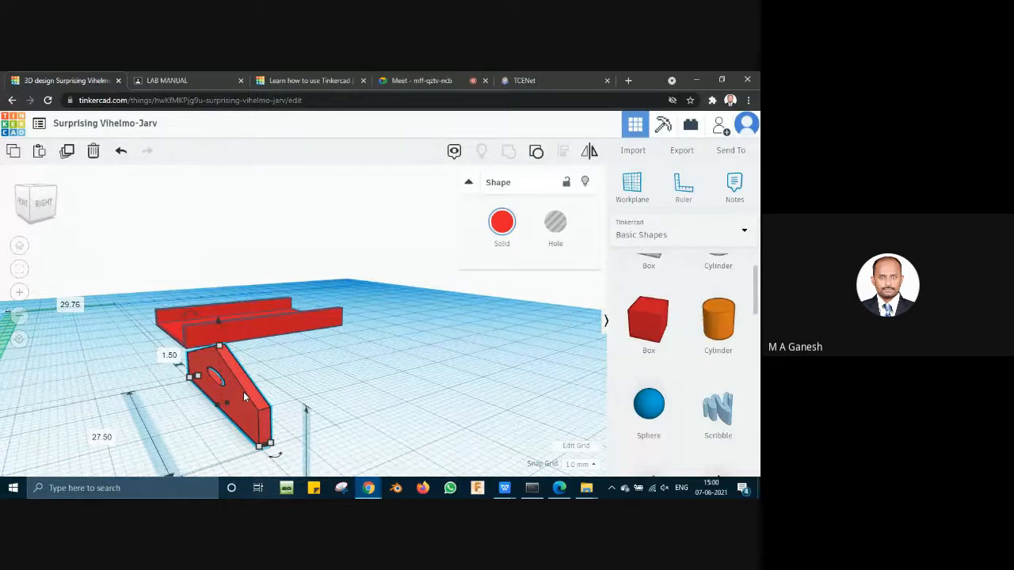
{"action": "left_click", "coordinate": [338, 384]}
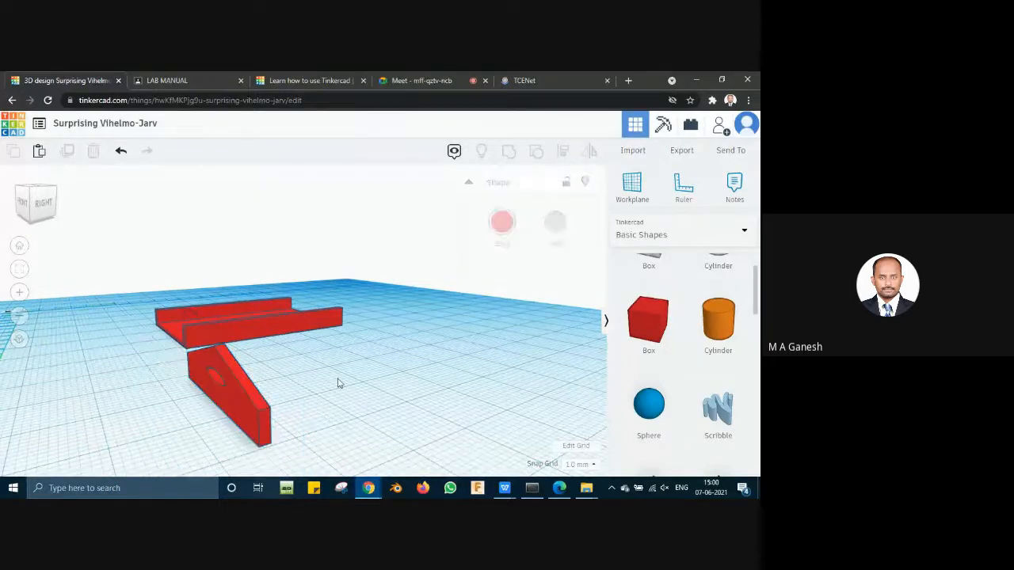
{"action": "left_click", "coordinate": [260, 400]}
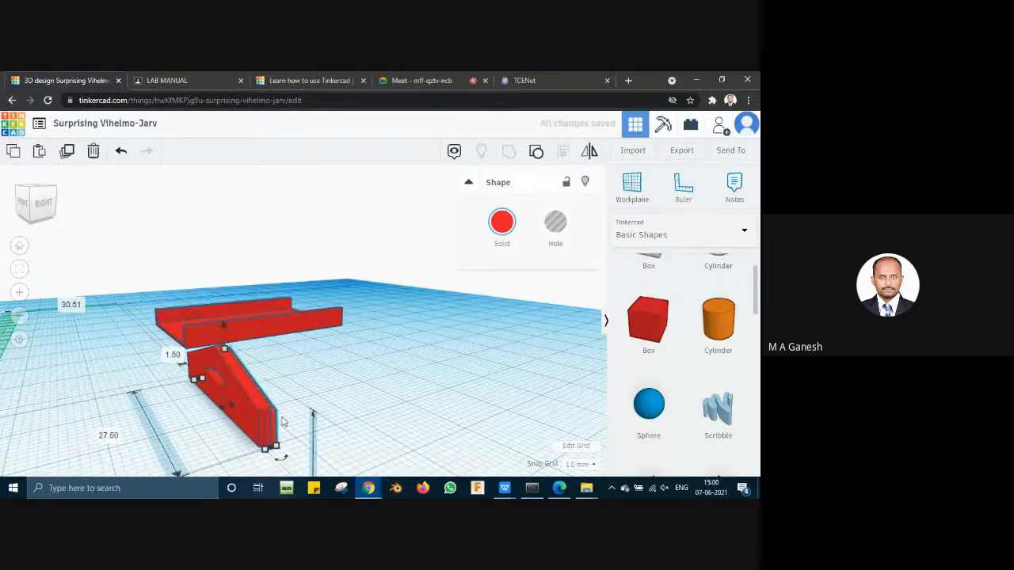
{"action": "left_click", "coordinate": [328, 407]}
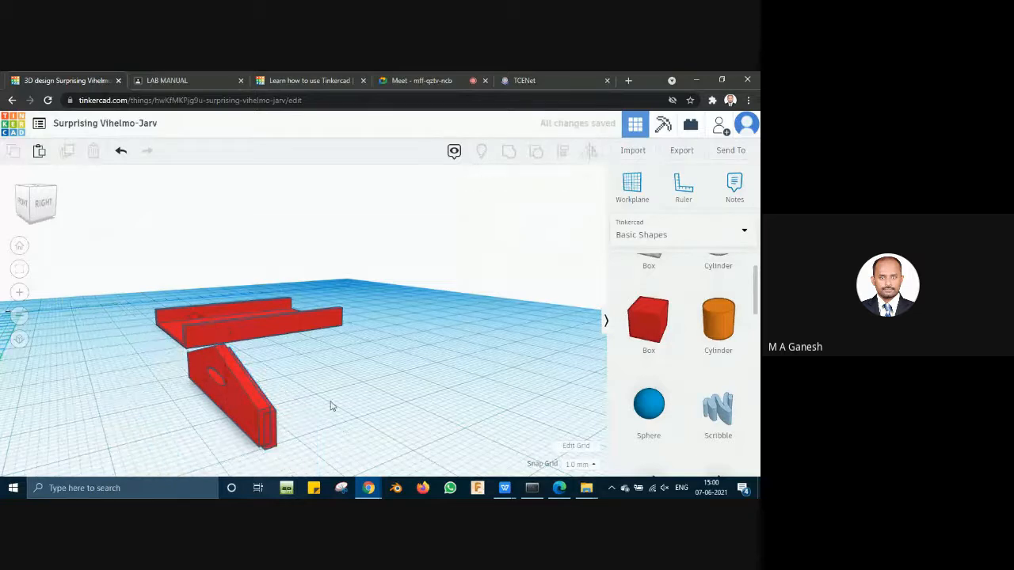
{"action": "right_click_drag", "start_coordinate": [314, 405], "coordinate": [217, 385]}
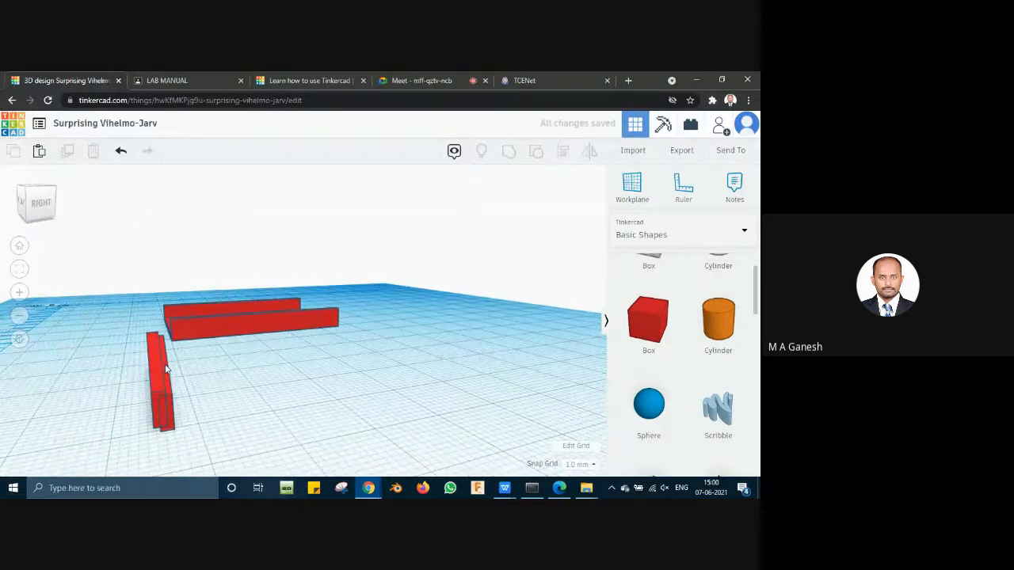
Step: Move the two slotted end panels apart and place one of them across the tray's open front end
{"action": "left_click_drag", "start_coordinate": [166, 369], "coordinate": [386, 350]}
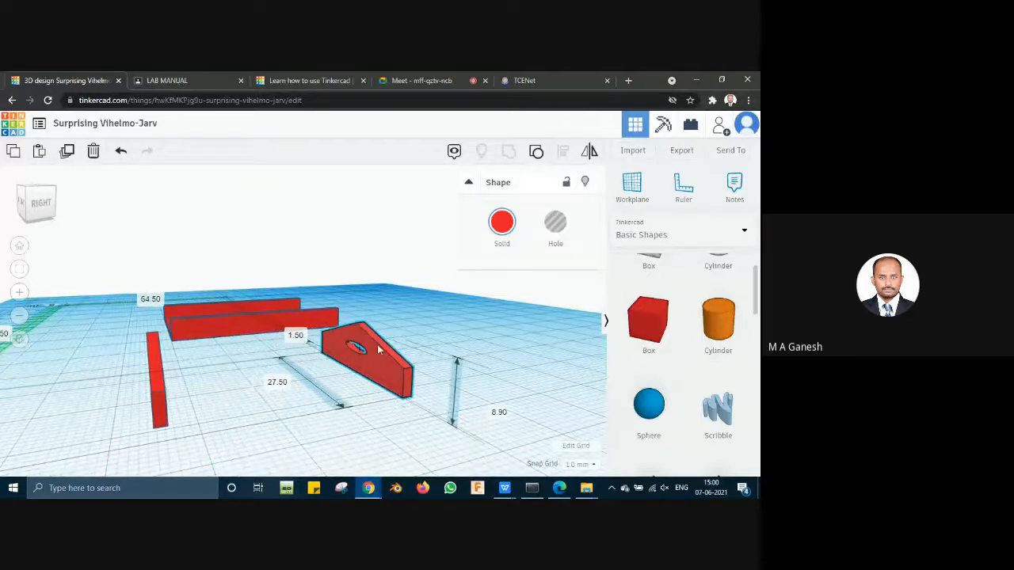
{"action": "left_click_drag", "start_coordinate": [157, 372], "coordinate": [203, 366]}
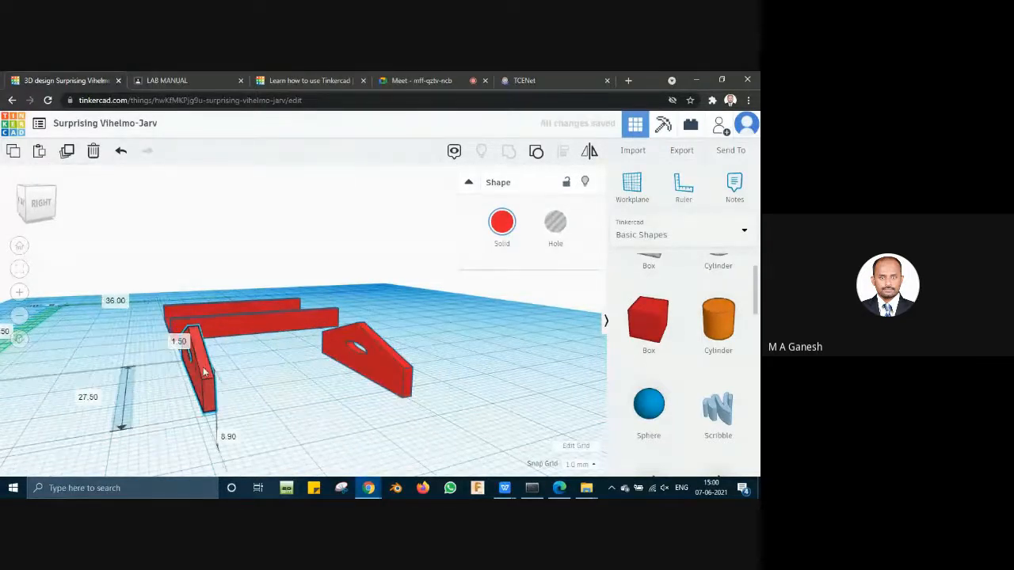
{"action": "right_click_drag", "start_coordinate": [202, 367], "coordinate": [323, 387]}
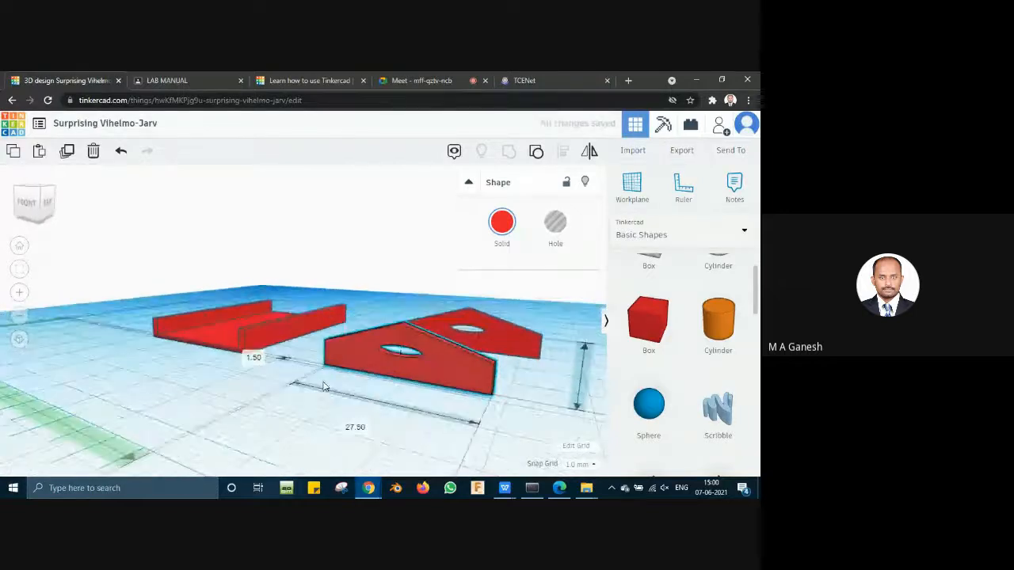
{"action": "left_click_drag", "start_coordinate": [366, 394], "coordinate": [168, 340]}
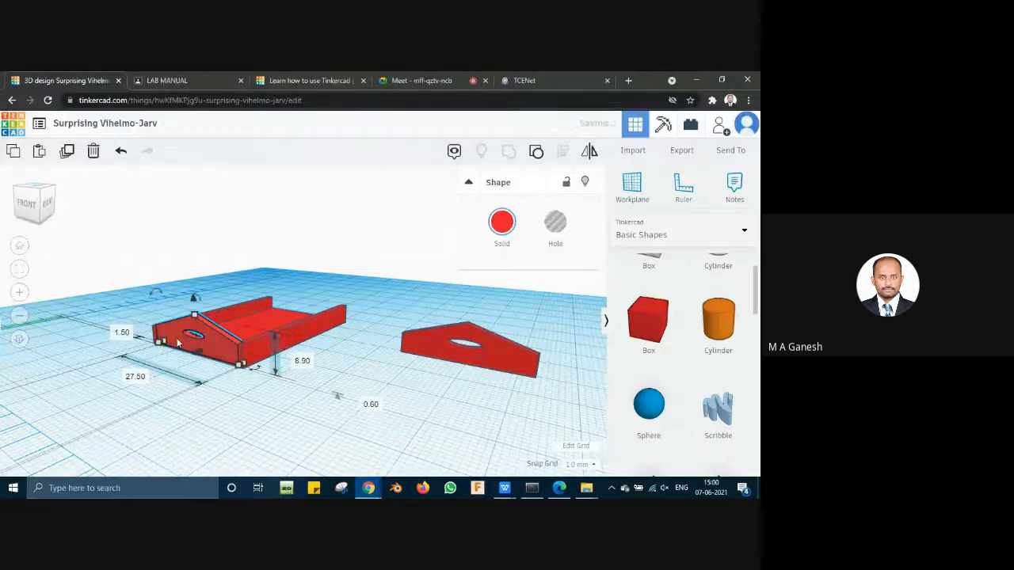
{"action": "left_click", "coordinate": [280, 418]}
Step: Move the other slotted end panel to just beyond the tray's open rear end
{"action": "right_click_drag", "start_coordinate": [296, 423], "coordinate": [233, 446]}
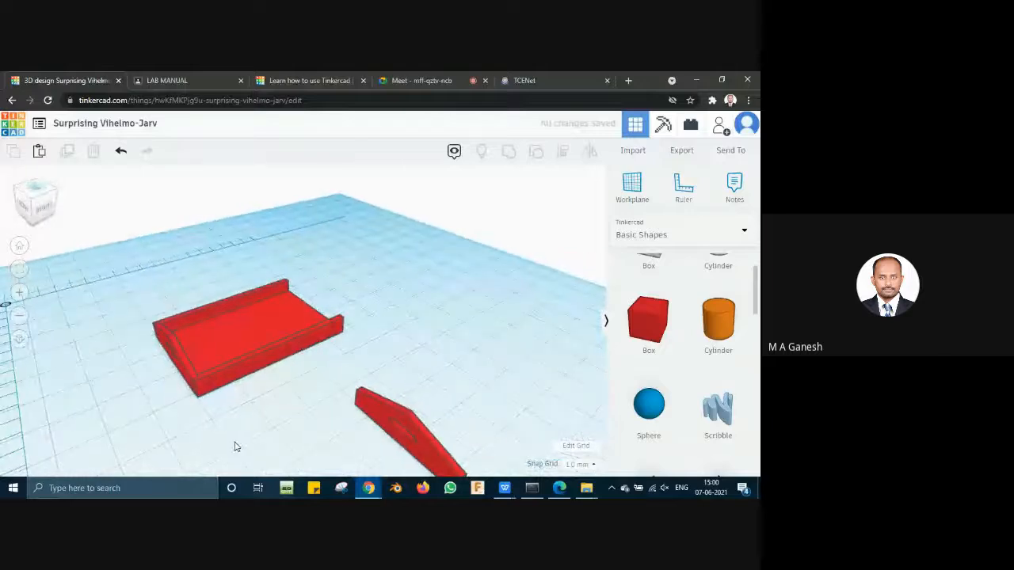
{"action": "left_click", "coordinate": [379, 411]}
{"action": "left_click_drag", "start_coordinate": [377, 408], "coordinate": [317, 282]}
Step: Align the front end panel with the tray so it is flush with the front face and centred across the width
{"action": "right_click_drag", "start_coordinate": [376, 380], "coordinate": [507, 382]}
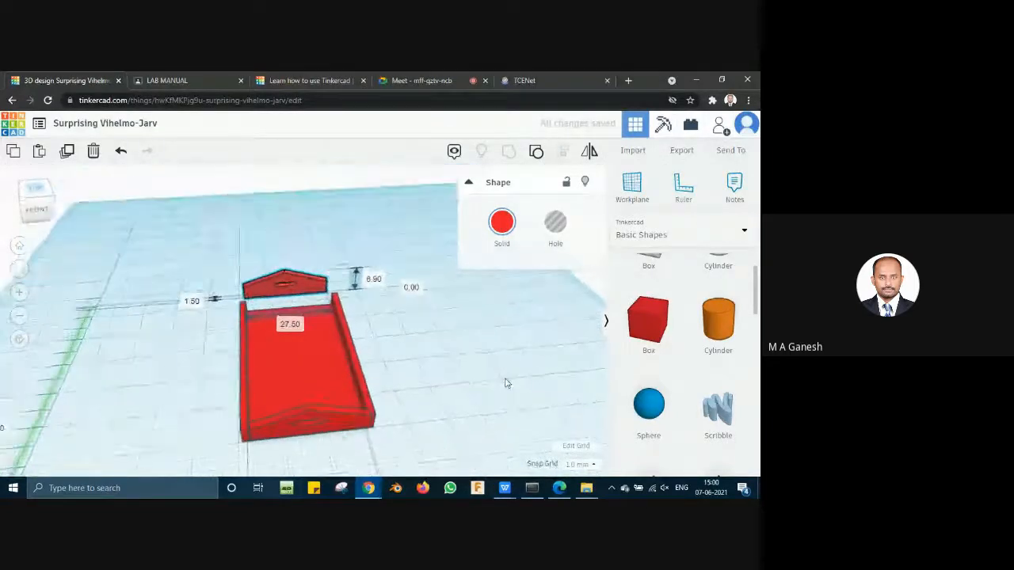
{"action": "left_click", "coordinate": [293, 422]}
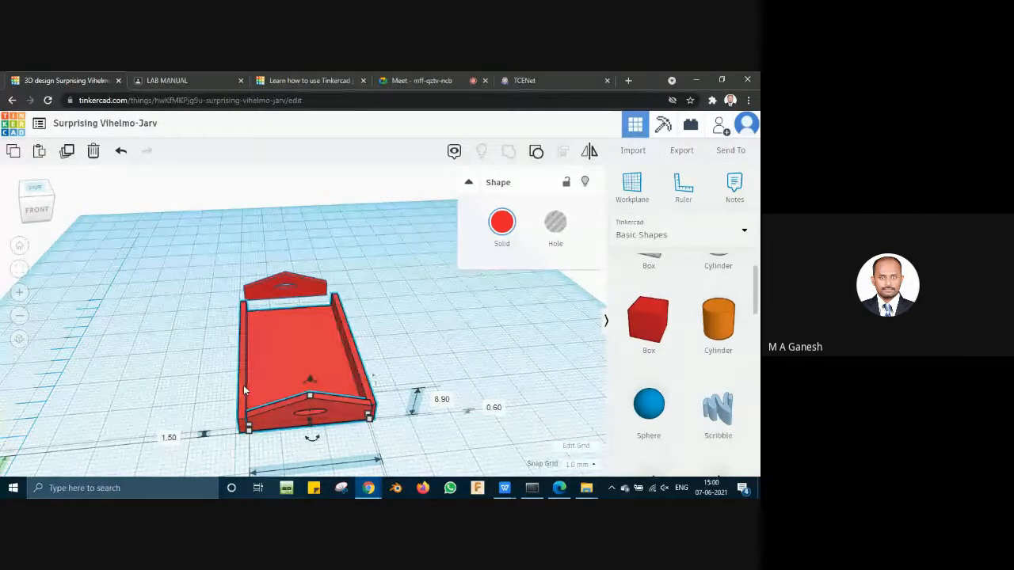
{"action": "left_click", "coordinate": [243, 385], "text": "shift"}
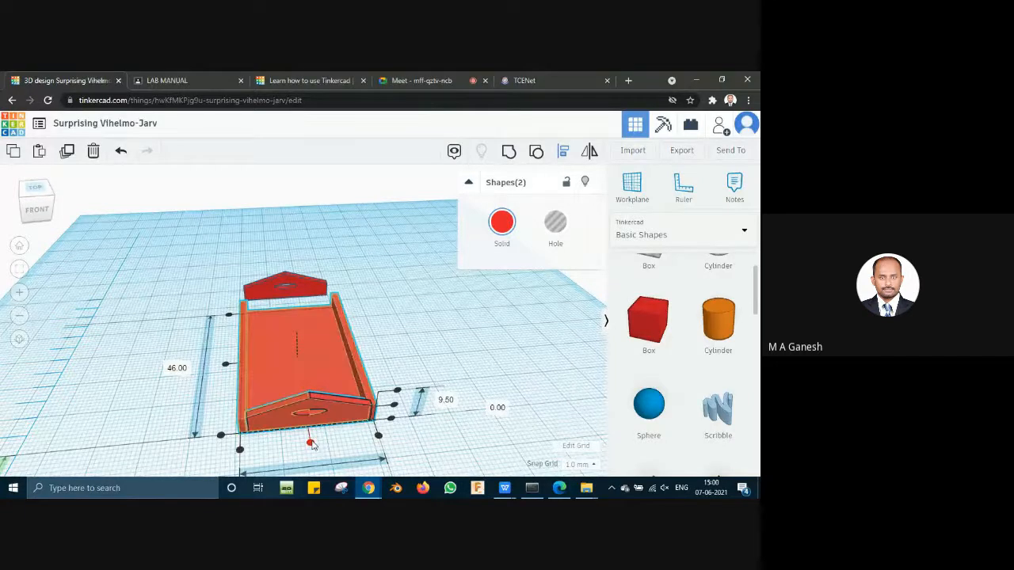
{"action": "right_click_drag", "start_coordinate": [326, 461], "coordinate": [333, 421]}
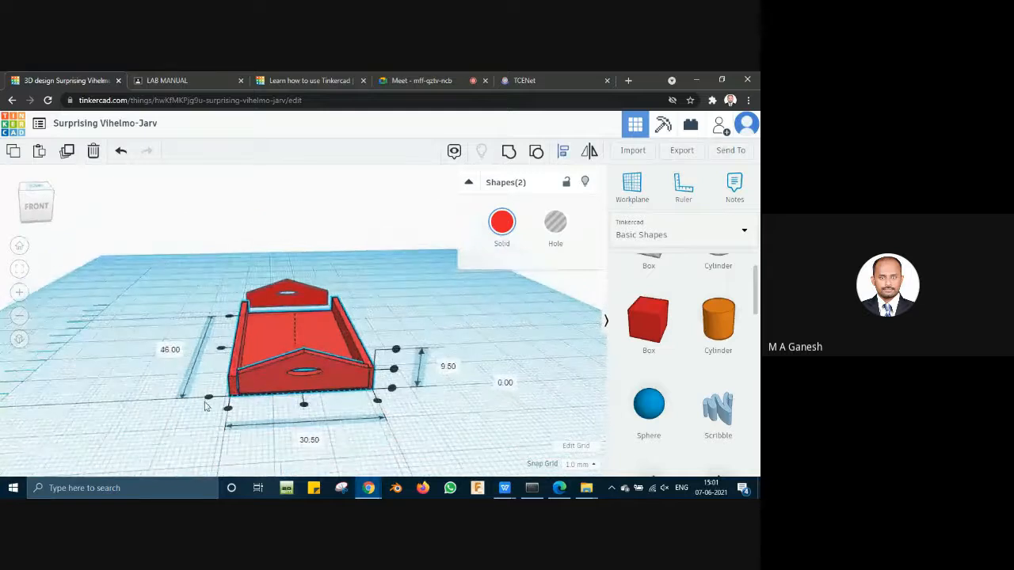
{"action": "left_click_drag", "start_coordinate": [210, 399], "coordinate": [211, 400]}
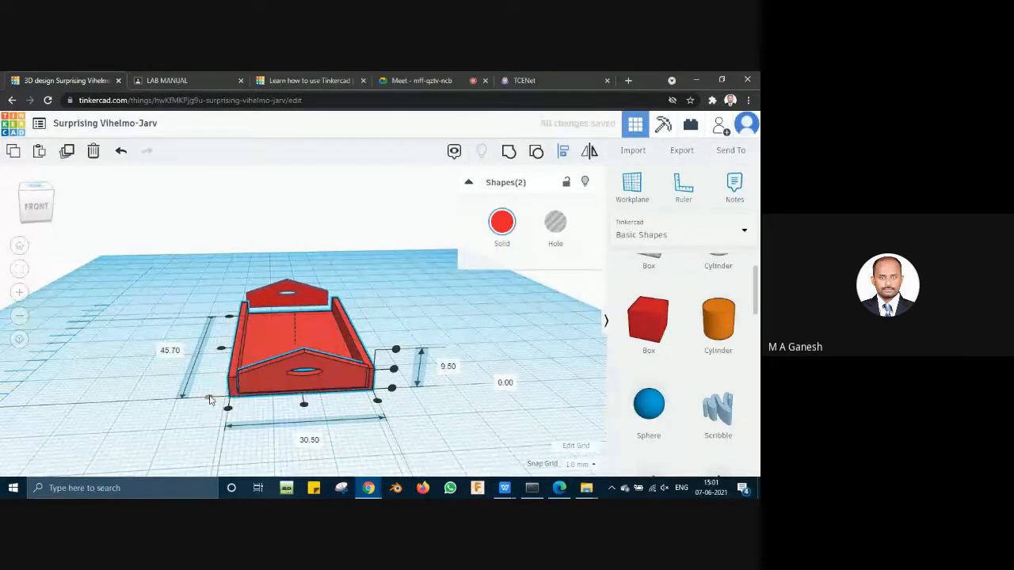
{"action": "right_click_drag", "start_coordinate": [391, 444], "coordinate": [412, 441]}
{"action": "right_click_drag", "start_coordinate": [414, 441], "coordinate": [406, 442]}
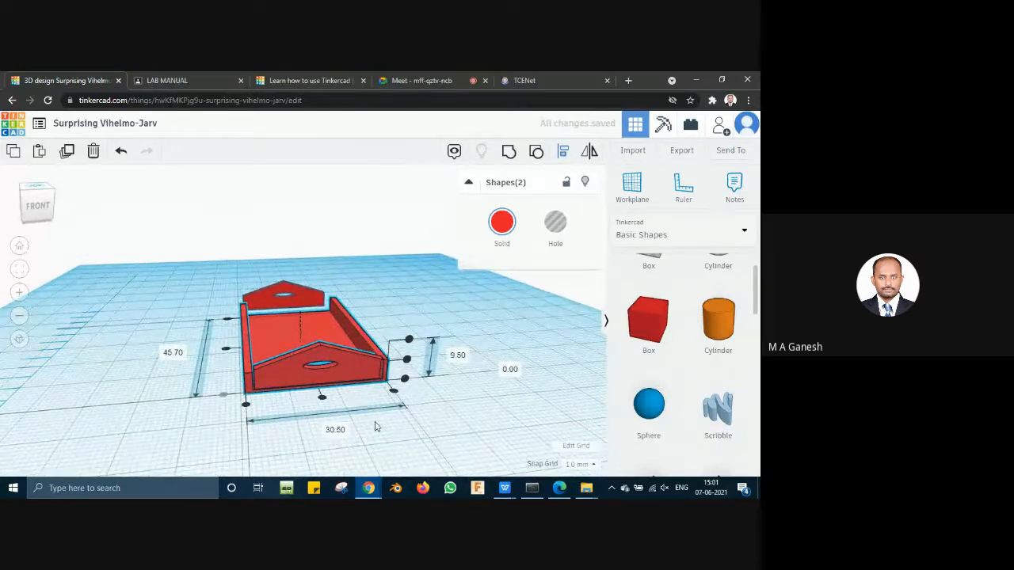
{"action": "left_click", "coordinate": [322, 398]}
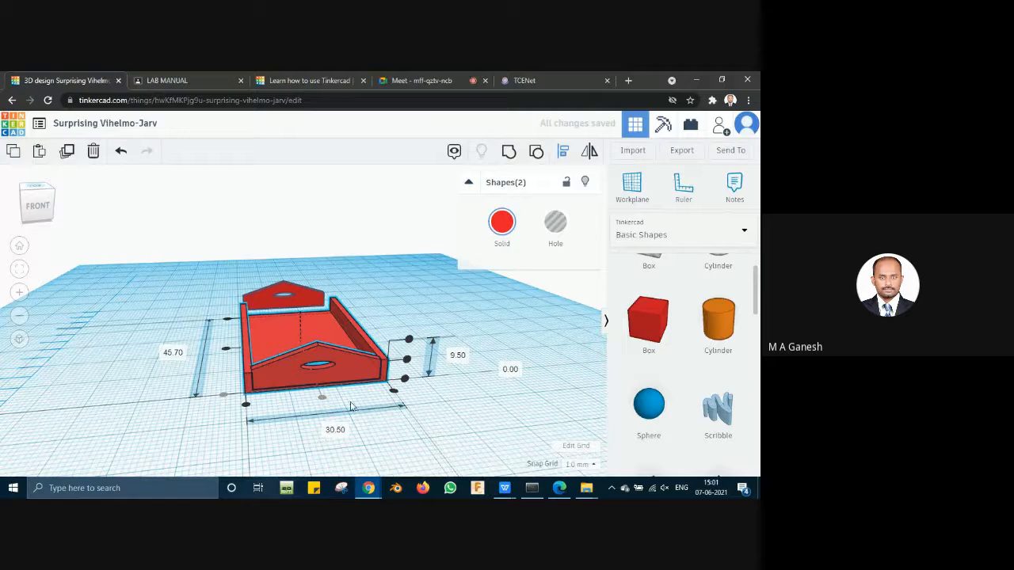
Step: Align the bottom of the front end panel flush with the underside of the tray
{"action": "right_click_drag", "start_coordinate": [455, 436], "coordinate": [529, 445]}
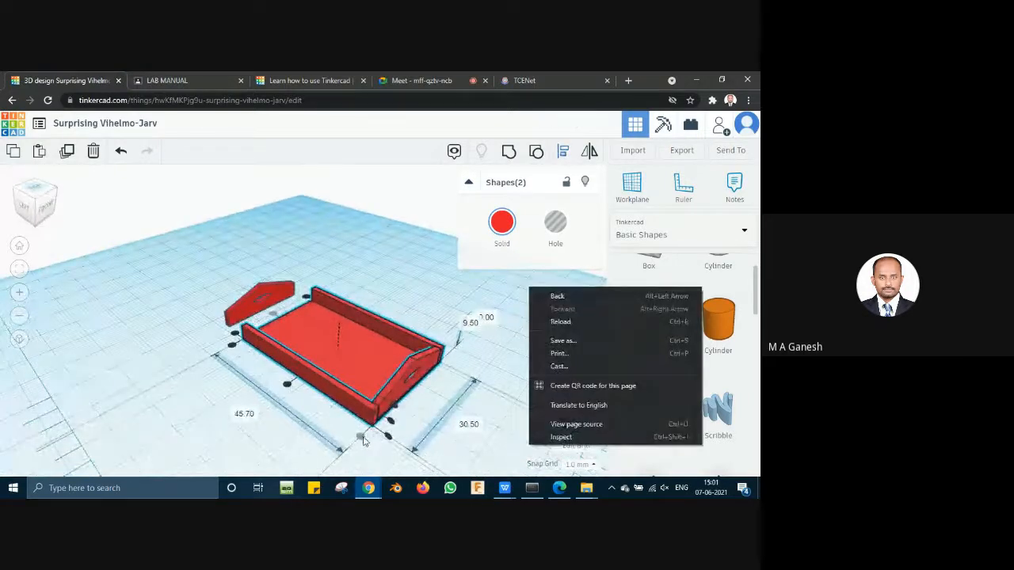
{"action": "right_click_drag", "start_coordinate": [360, 440], "coordinate": [446, 452]}
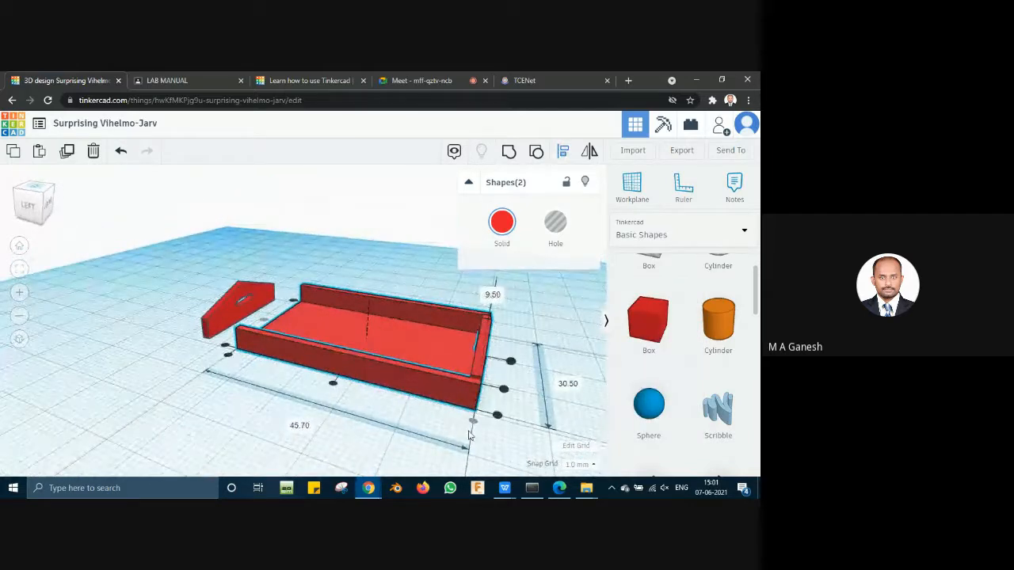
{"action": "right_click_drag", "start_coordinate": [502, 430], "coordinate": [348, 433]}
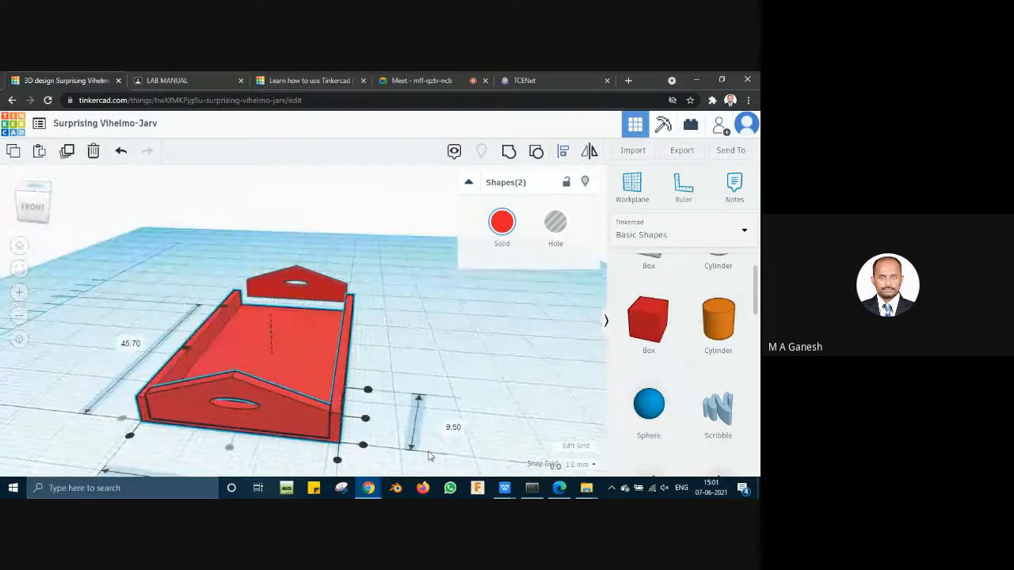
{"action": "left_click_drag", "start_coordinate": [363, 448], "coordinate": [361, 449]}
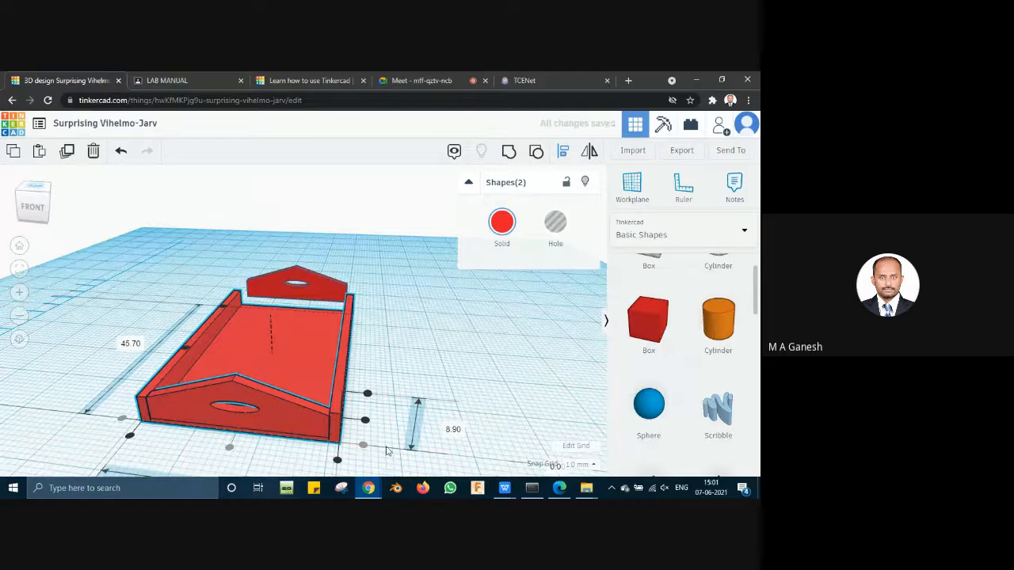
{"action": "right_click_drag", "start_coordinate": [386, 451], "coordinate": [406, 452]}
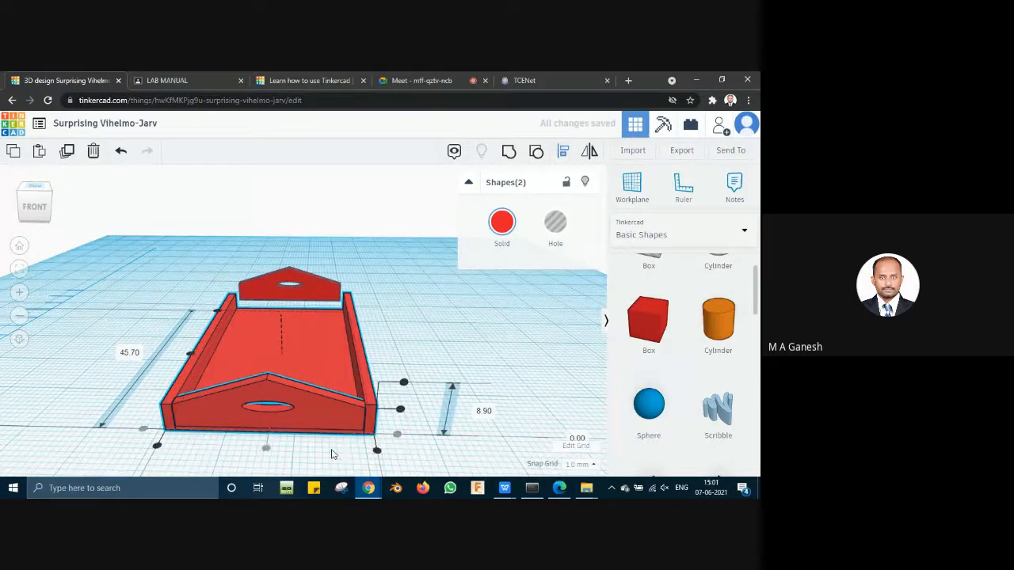
{"action": "left_click", "coordinate": [377, 349]}
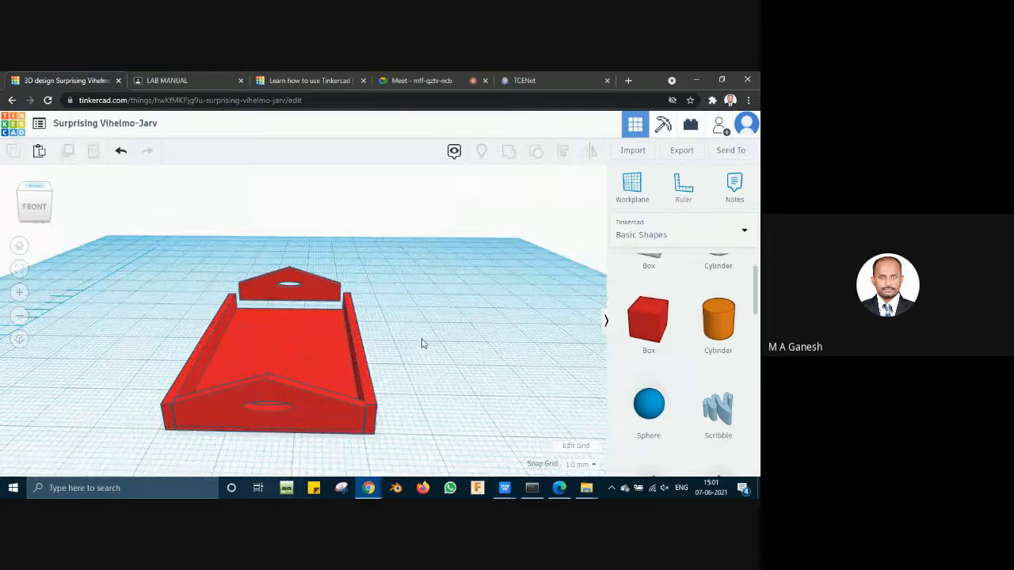
{"action": "right_click_drag", "start_coordinate": [422, 344], "coordinate": [385, 367]}
{"action": "scroll", "coordinate": [385, 367], "scroll_direction": "up", "scroll_amount": 3}
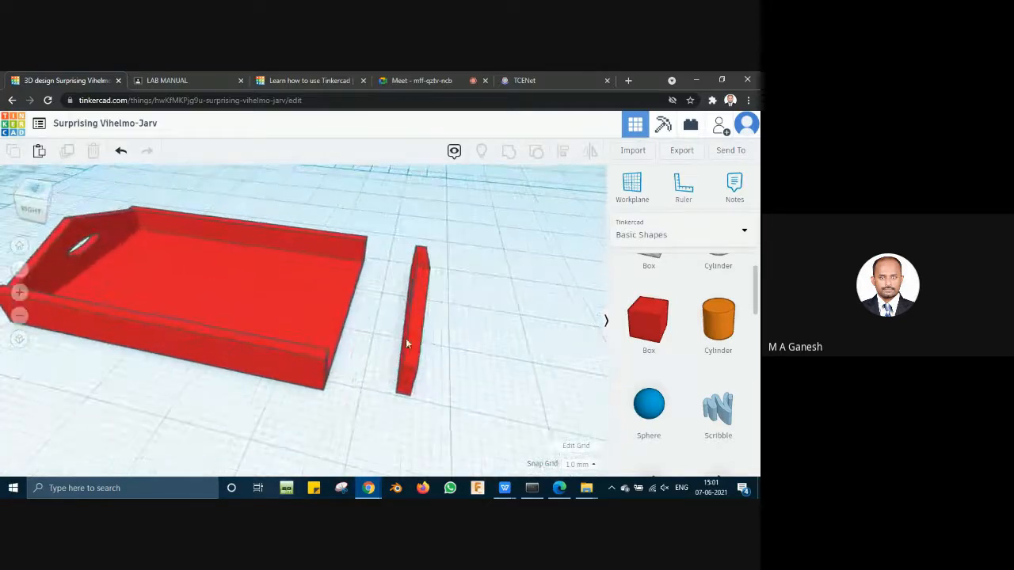
{"action": "left_click_drag", "start_coordinate": [416, 326], "coordinate": [352, 322]}
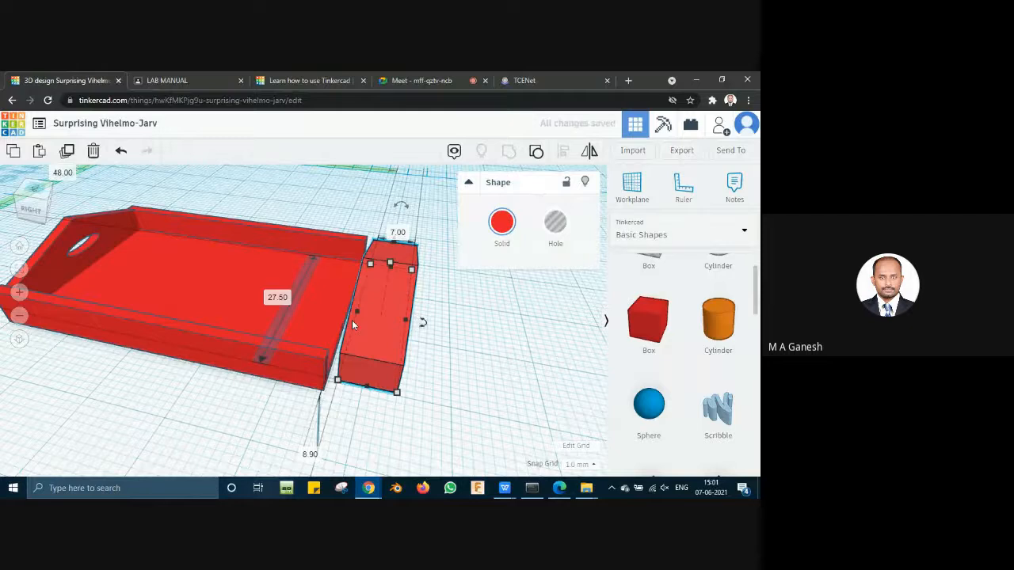
{"action": "key", "text": "ctrl+z"}
{"action": "left_click", "coordinate": [441, 341]}
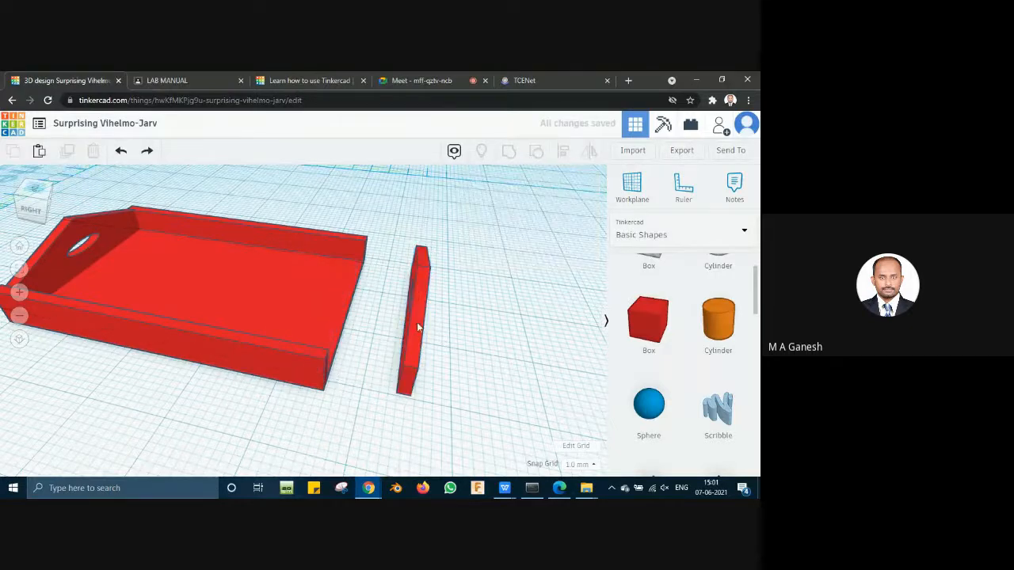
Step: Move the remaining slotted end panel between the side walls at the tray's open rear end
{"action": "left_click", "coordinate": [417, 327]}
{"action": "left_click_drag", "start_coordinate": [426, 301], "coordinate": [340, 290]}
{"action": "right_click_drag", "start_coordinate": [404, 301], "coordinate": [382, 326]}
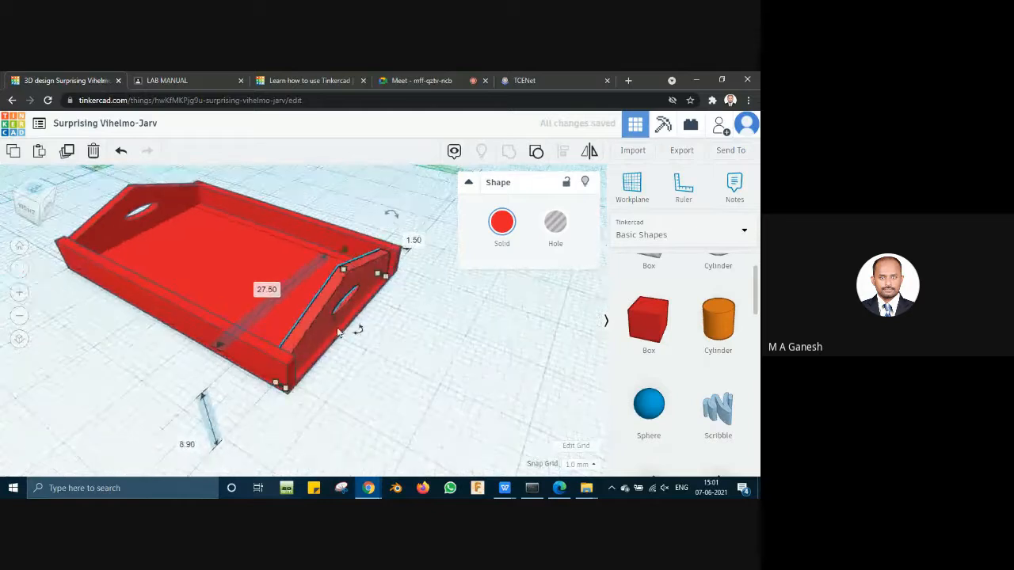
Step: Align the rear end panel with the tray, centred across the width and flush with the rear face
{"action": "left_click", "coordinate": [250, 350], "text": "shift"}
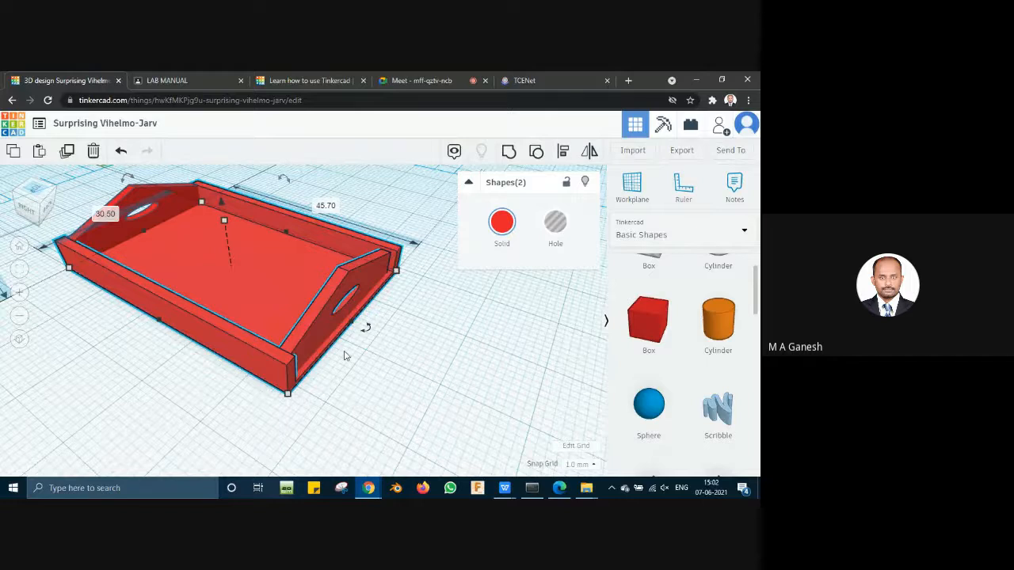
{"action": "key", "text": "l"}
{"action": "right_click_drag", "start_coordinate": [417, 389], "coordinate": [373, 391]}
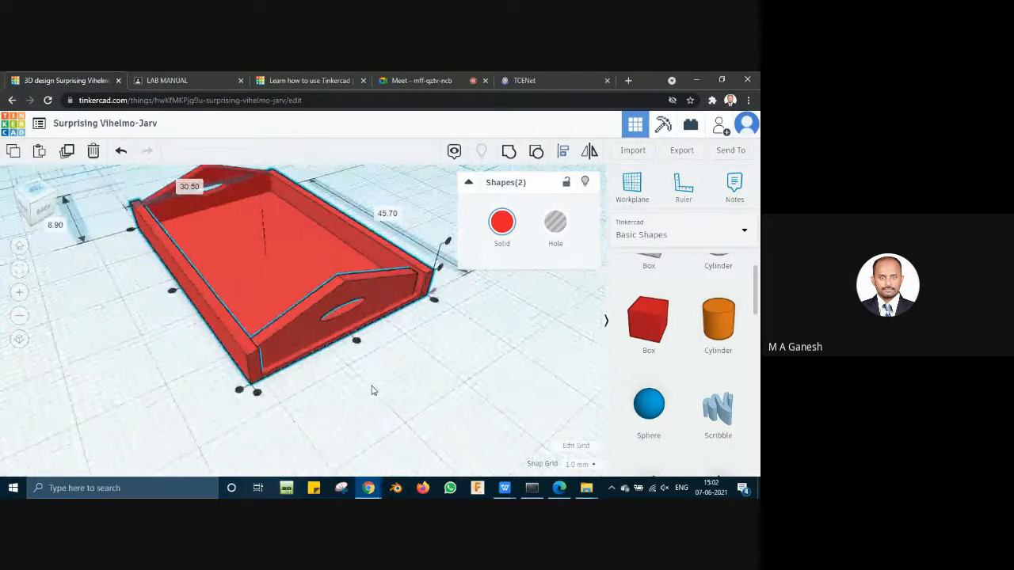
{"action": "left_click", "coordinate": [357, 342]}
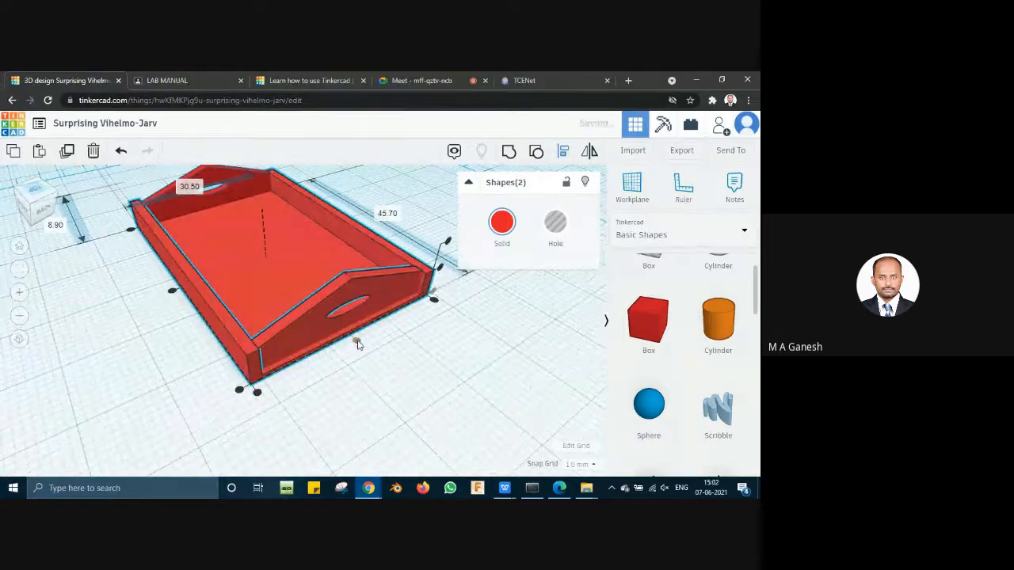
{"action": "left_click", "coordinate": [239, 390]}
{"action": "left_click", "coordinate": [488, 424]}
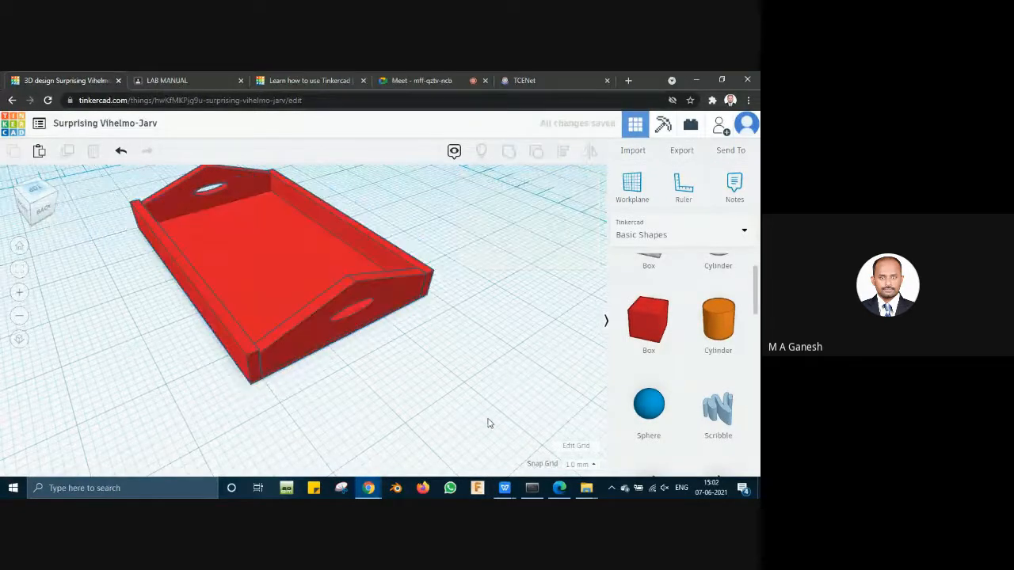
Step: Examine from several angles how both end panels fit against the tray's side walls and base
{"action": "right_click_drag", "start_coordinate": [419, 380], "coordinate": [410, 421]}
{"action": "left_click", "coordinate": [410, 386]}
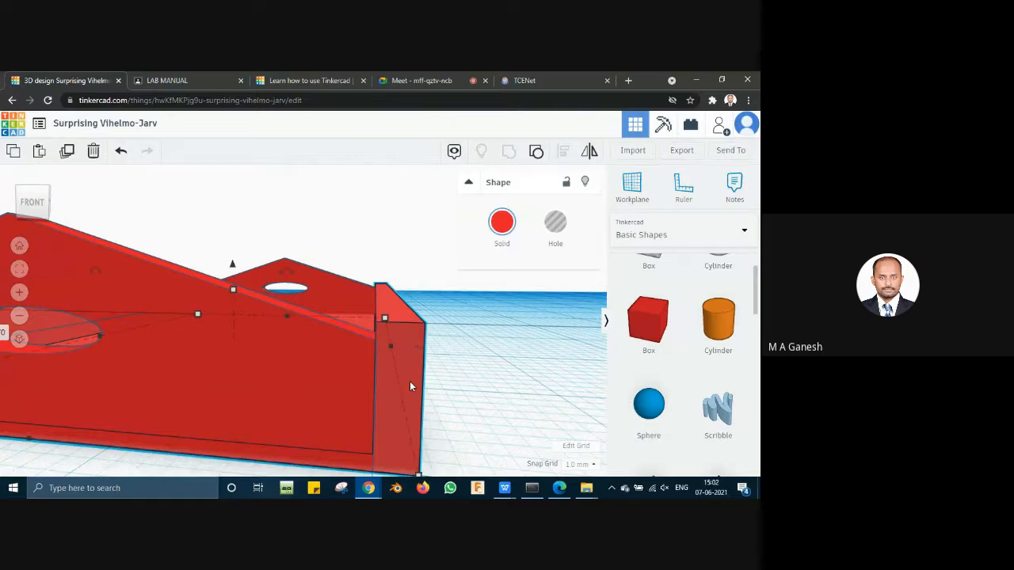
{"action": "right_click_drag", "start_coordinate": [521, 409], "coordinate": [353, 423]}
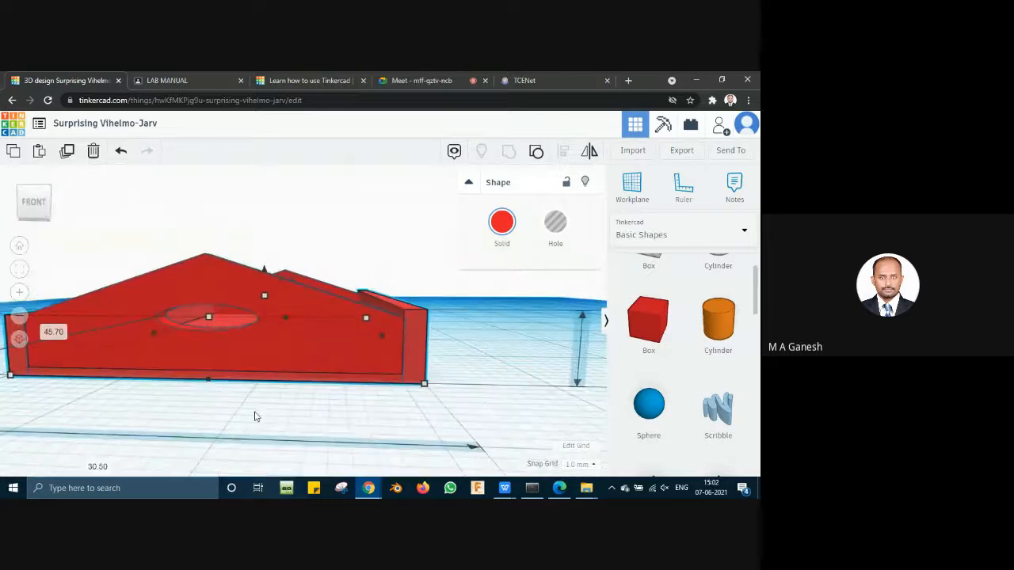
{"action": "right_click_drag", "start_coordinate": [279, 411], "coordinate": [291, 371]}
{"action": "scroll", "coordinate": [214, 307], "scroll_direction": "up", "scroll_amount": 5}
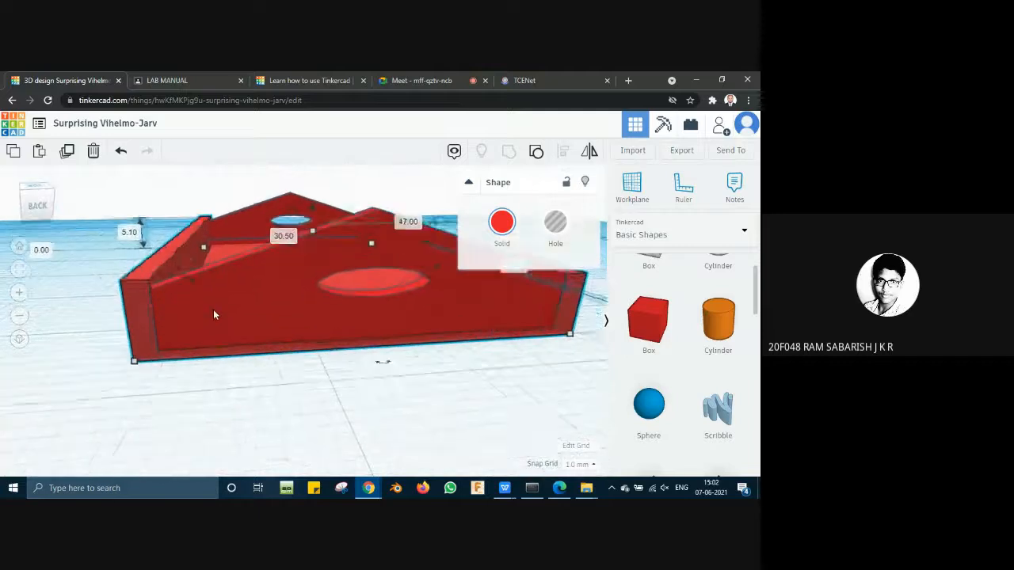
{"action": "right_click_drag", "start_coordinate": [309, 398], "coordinate": [268, 402]}
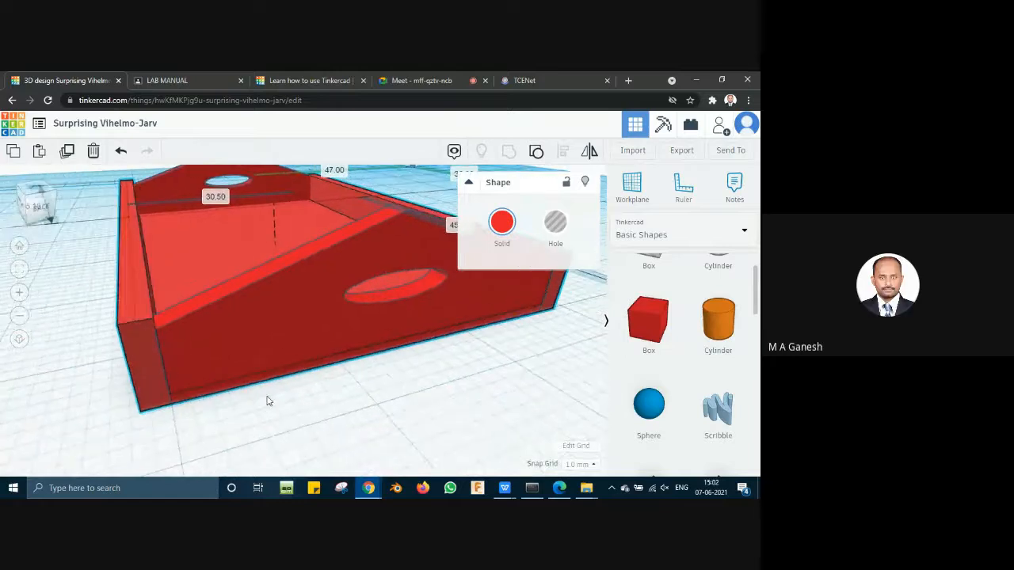
{"action": "left_click", "coordinate": [230, 336]}
{"action": "right_click_drag", "start_coordinate": [346, 373], "coordinate": [470, 421]}
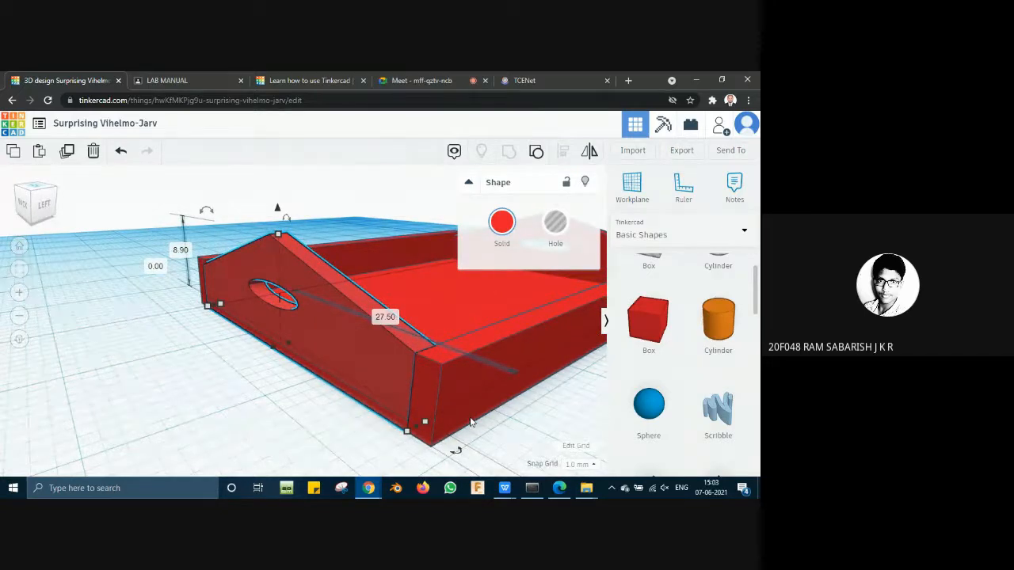
{"action": "right_click_drag", "start_coordinate": [519, 417], "coordinate": [354, 407]}
{"action": "left_click", "coordinate": [464, 414]}
{"action": "scroll", "coordinate": [389, 402], "scroll_direction": "down", "scroll_amount": 3}
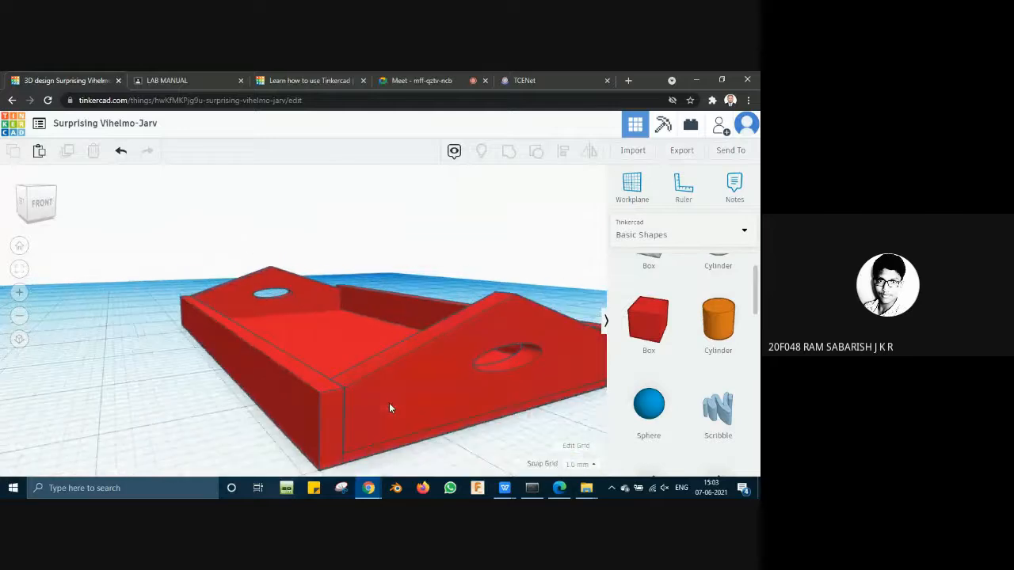
{"action": "right_click_drag", "start_coordinate": [473, 423], "coordinate": [389, 416]}
{"action": "scroll", "coordinate": [394, 421], "scroll_direction": "down", "scroll_amount": 3}
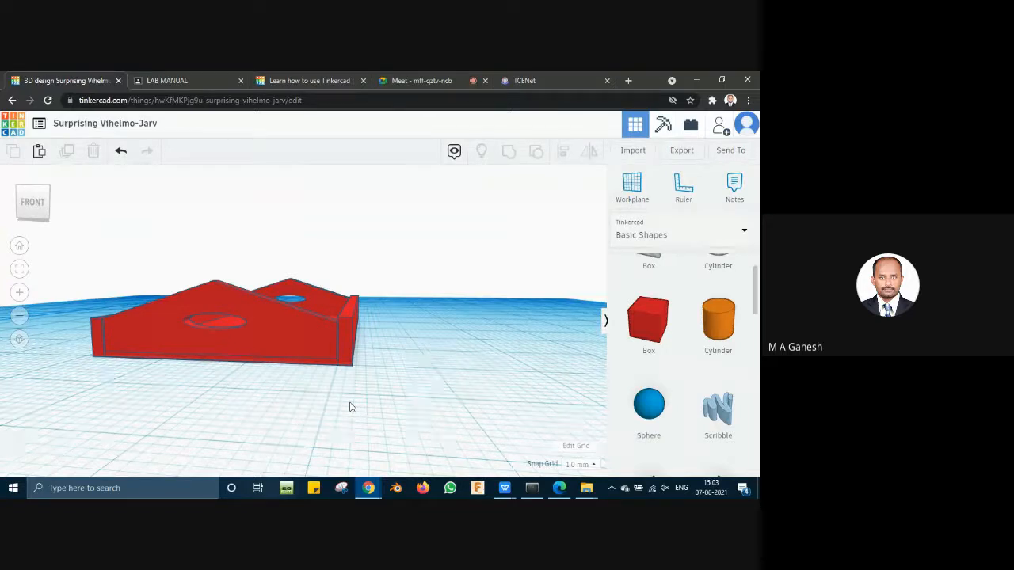
{"action": "mouse_move", "coordinate": [351, 408]}
{"action": "right_mouse_down"}
{"action": "mouse_move", "coordinate": [369, 409]}
{"action": "mouse_move", "coordinate": [333, 421]}
{"action": "mouse_move", "coordinate": [367, 418]}
{"action": "mouse_move", "coordinate": [396, 441]}
{"action": "mouse_move", "coordinate": [351, 403]}
{"action": "right_mouse_up"}
{"action": "scroll", "coordinate": [367, 415], "scroll_direction": "up", "scroll_amount": 2}
{"action": "scroll", "coordinate": [367, 414], "scroll_direction": "down", "scroll_amount": 3}
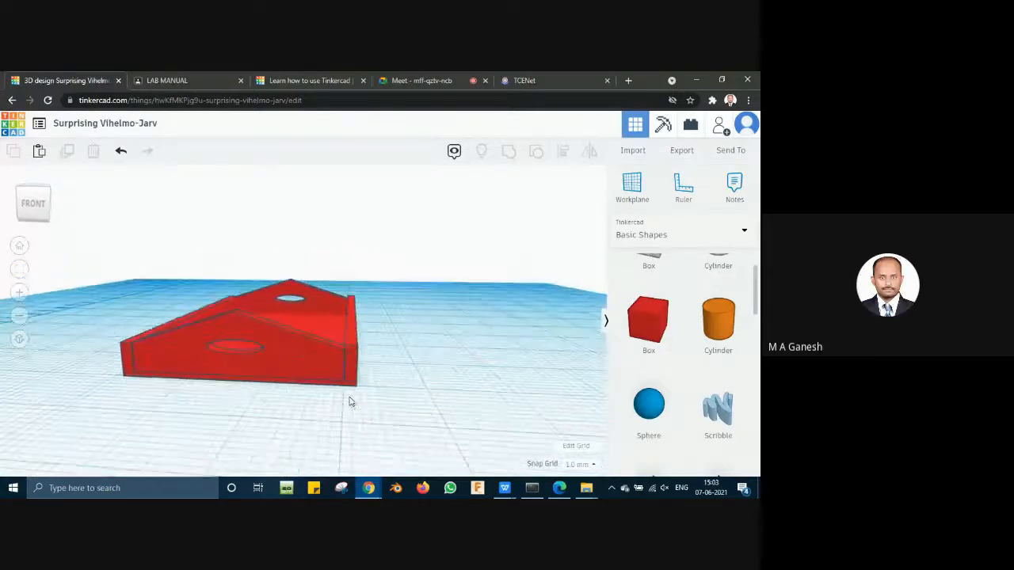
{"action": "scroll", "coordinate": [349, 402], "scroll_direction": "up", "scroll_amount": 2}
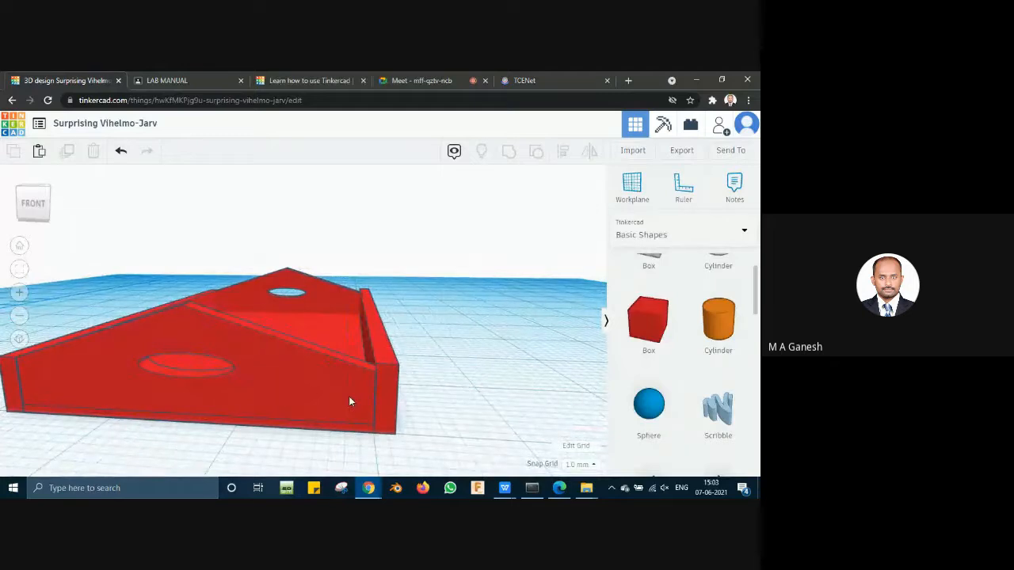
Step: Examine the tray's side walls and front corner from several angles to compare their height with the end panels
{"action": "left_click", "coordinate": [393, 390]}
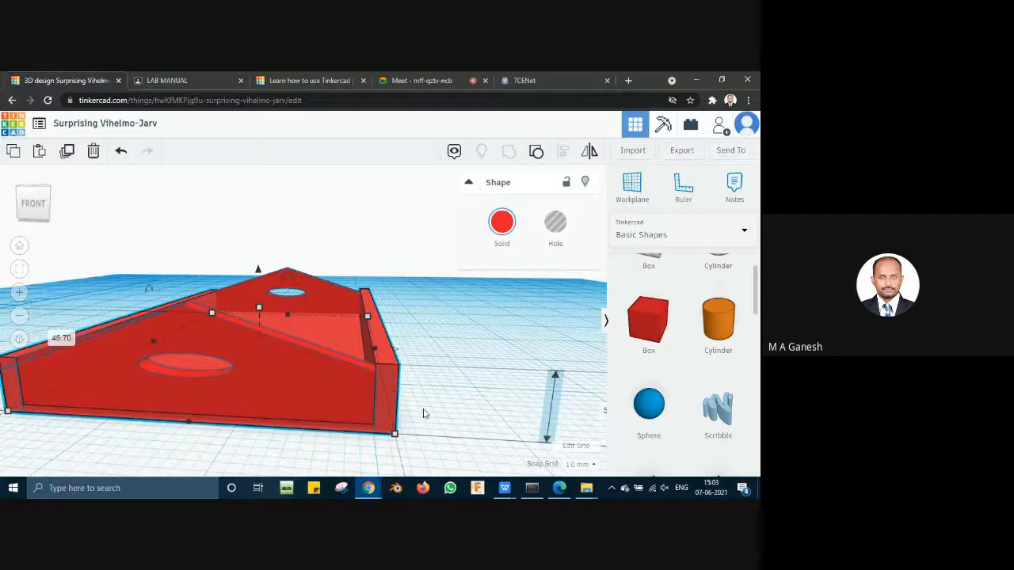
{"action": "right_click_drag", "start_coordinate": [396, 458], "coordinate": [363, 458]}
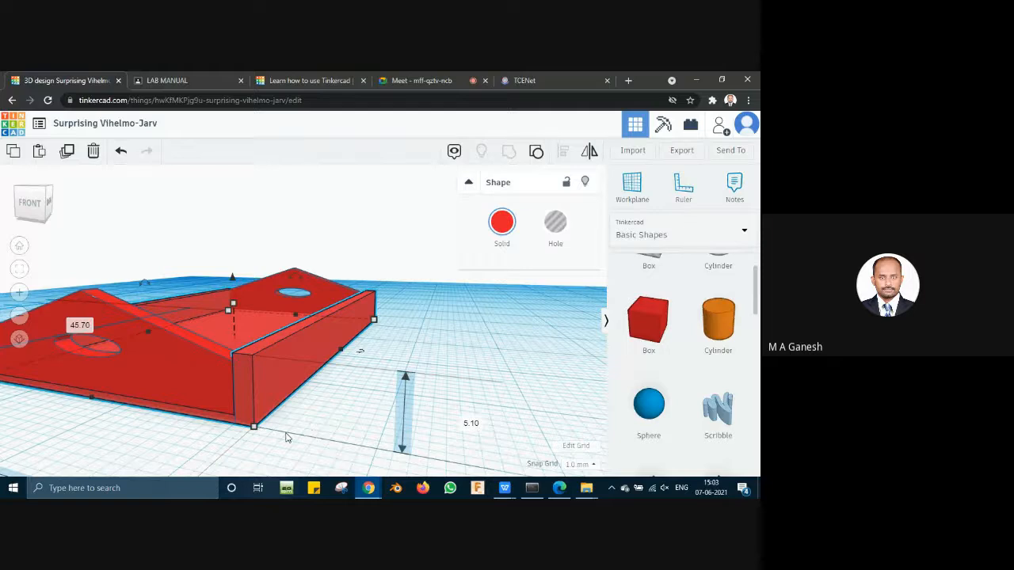
{"action": "right_click_drag", "start_coordinate": [287, 438], "coordinate": [361, 408]}
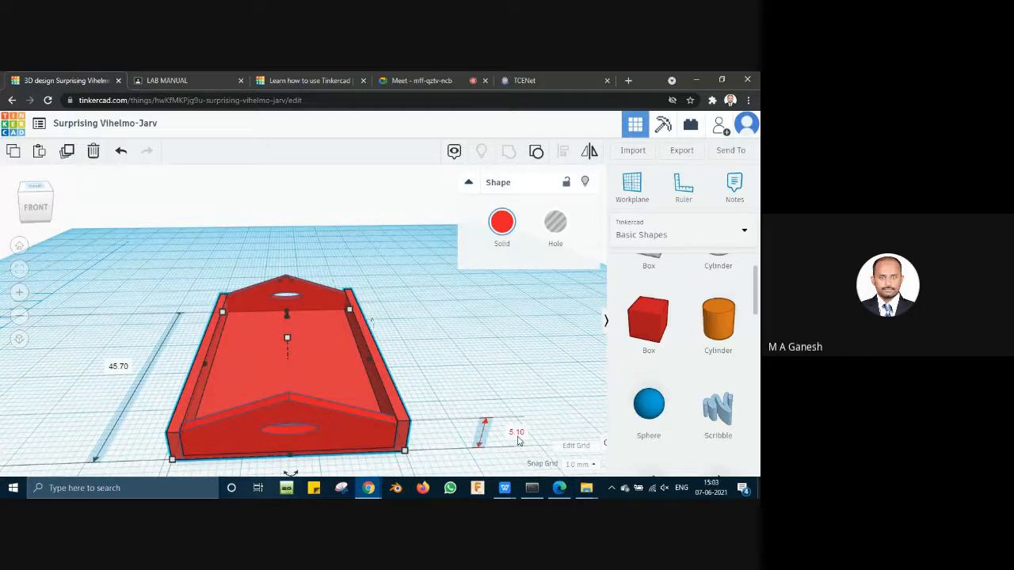
{"action": "left_click", "coordinate": [466, 384]}
{"action": "right_click_drag", "start_coordinate": [475, 362], "coordinate": [356, 340]}
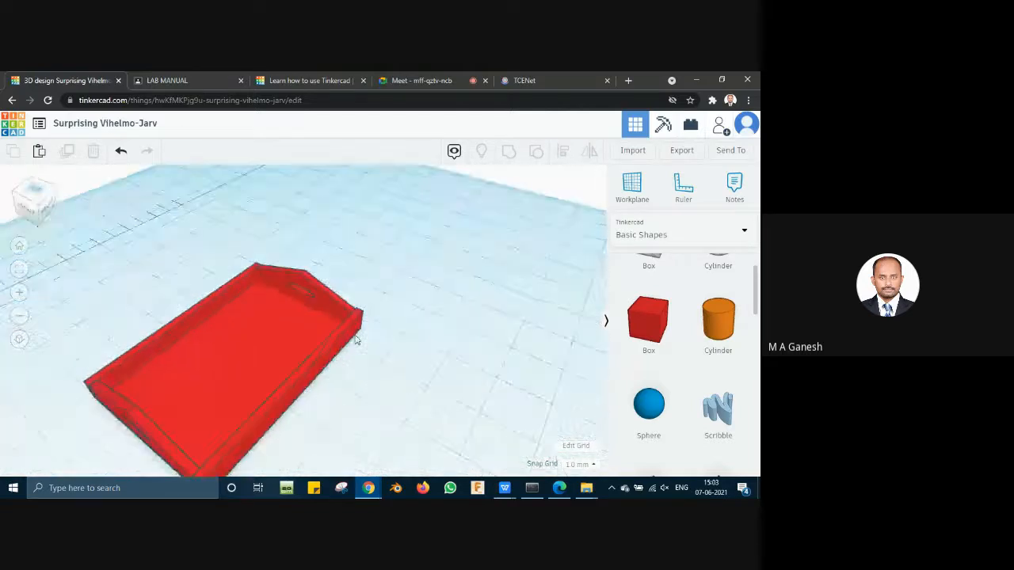
{"action": "right_click_drag", "start_coordinate": [369, 383], "coordinate": [357, 339]}
{"action": "scroll", "coordinate": [337, 319], "scroll_direction": "up", "scroll_amount": 3}
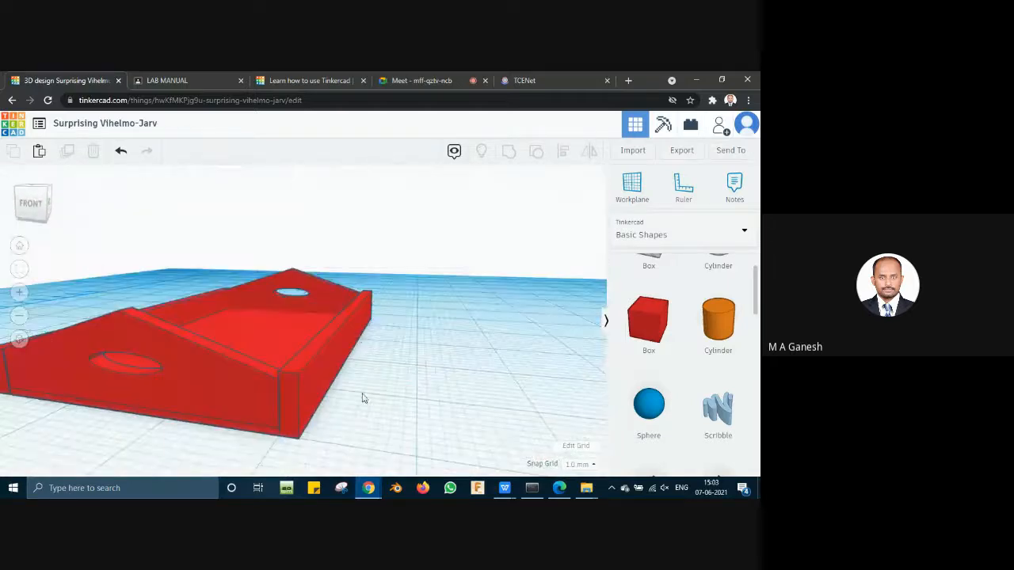
{"action": "scroll", "coordinate": [365, 404], "scroll_direction": "up", "scroll_amount": 2}
{"action": "scroll", "coordinate": [364, 406], "scroll_direction": "down", "scroll_amount": 2}
{"action": "mouse_move", "coordinate": [365, 404]}
{"action": "right_mouse_down"}
{"action": "mouse_move", "coordinate": [386, 418]}
{"action": "mouse_move", "coordinate": [366, 420]}
{"action": "right_mouse_up"}
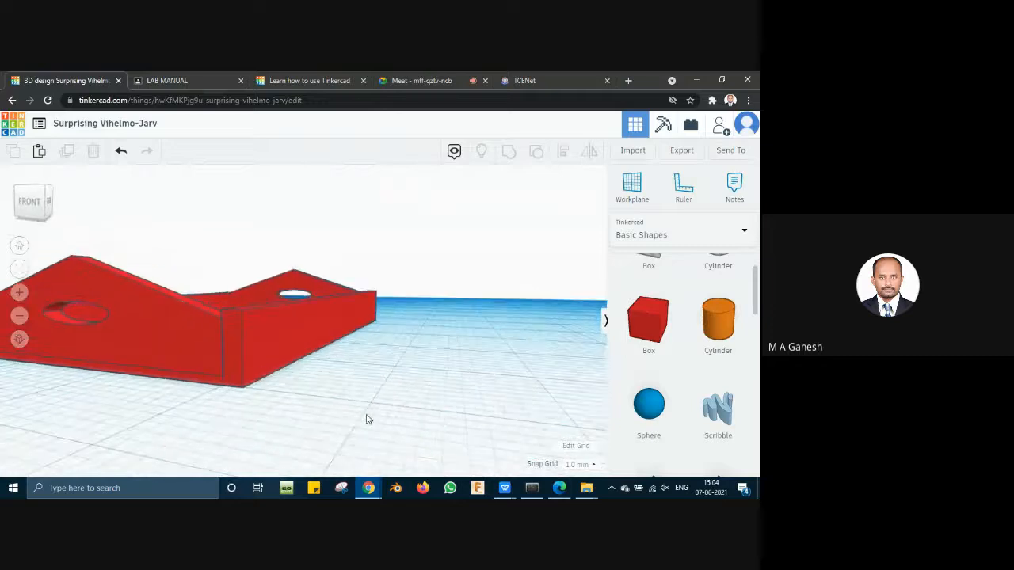
Step: Try shortening the tray body to 40 mm in length, and undo the resize
{"action": "left_click", "coordinate": [244, 338]}
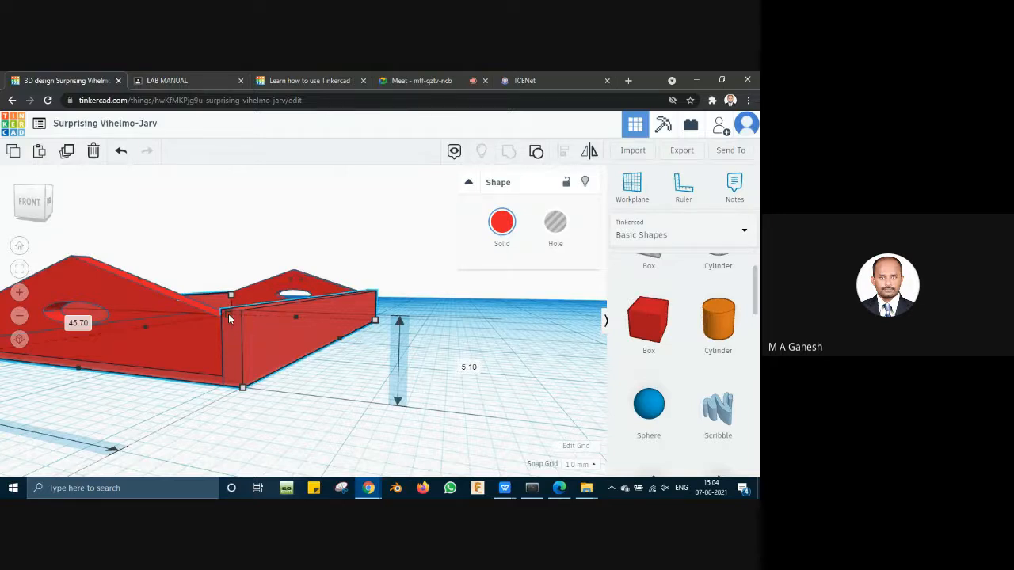
{"action": "left_click_drag", "start_coordinate": [228, 315], "coordinate": [227, 319]}
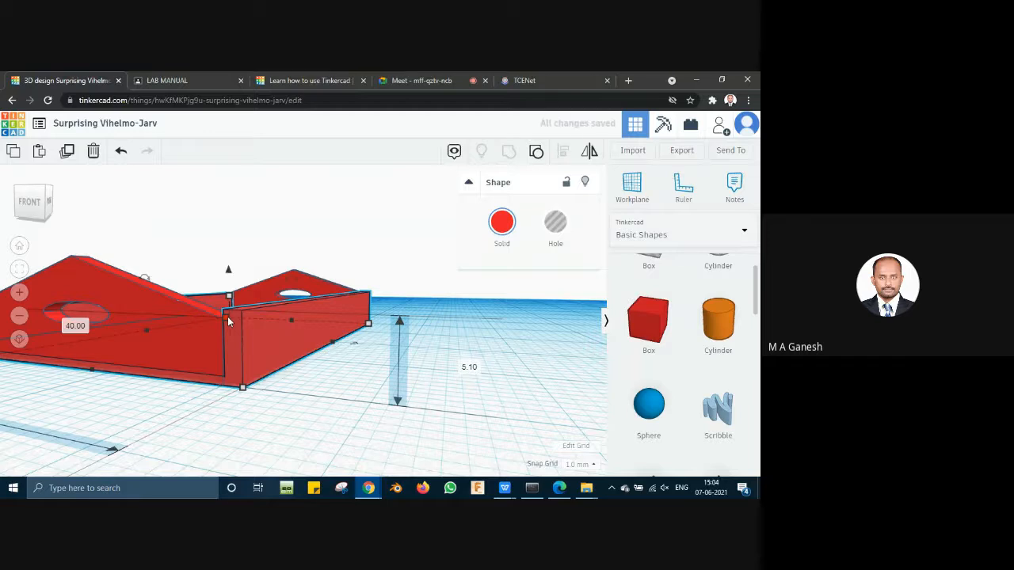
{"action": "key", "text": "ctrl+z"}
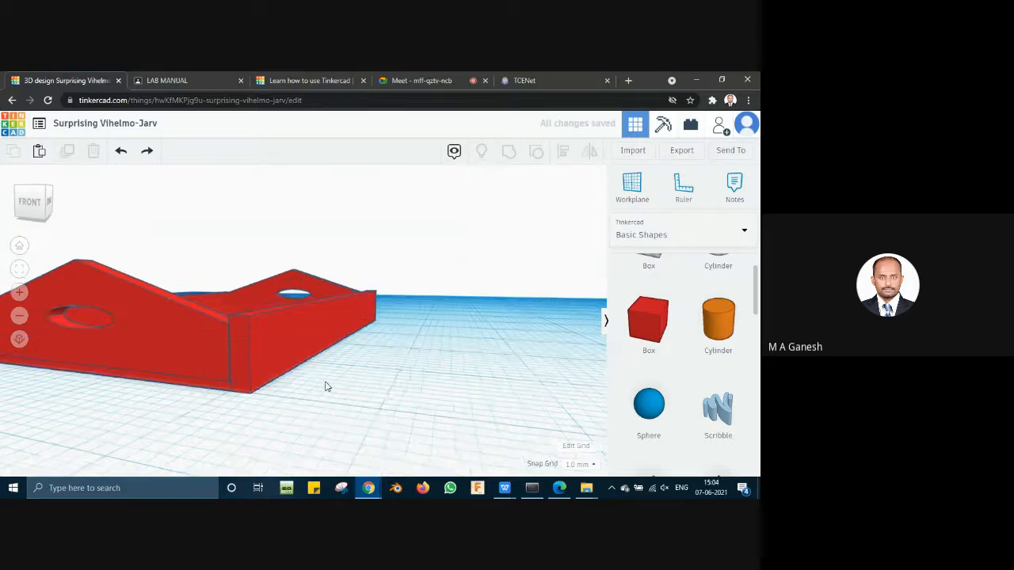
Step: Try reshaping the tray body again by reducing its length to 38 mm, and undo that change
{"action": "right_click_drag", "start_coordinate": [325, 382], "coordinate": [341, 381]}
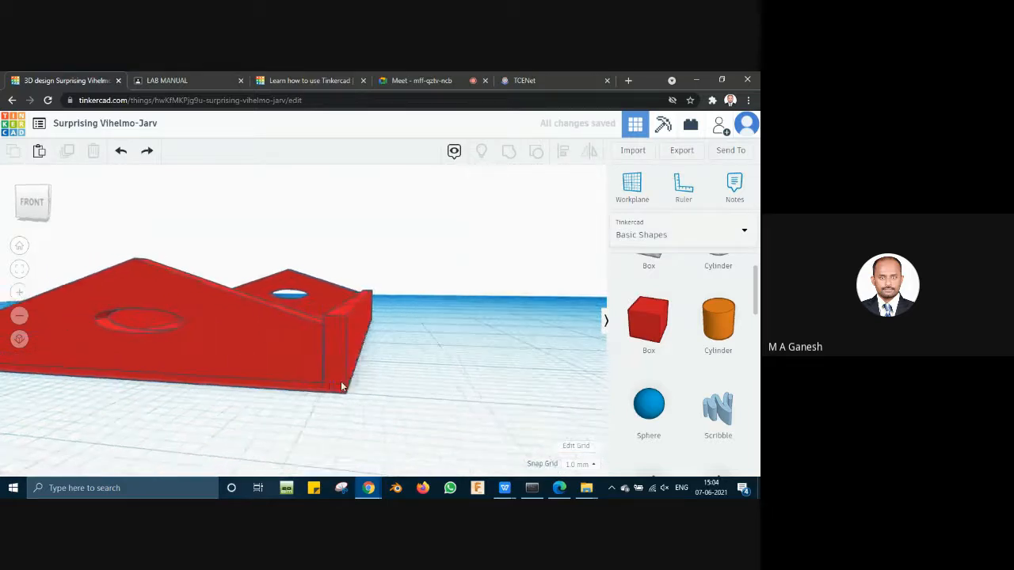
{"action": "left_click", "coordinate": [354, 339]}
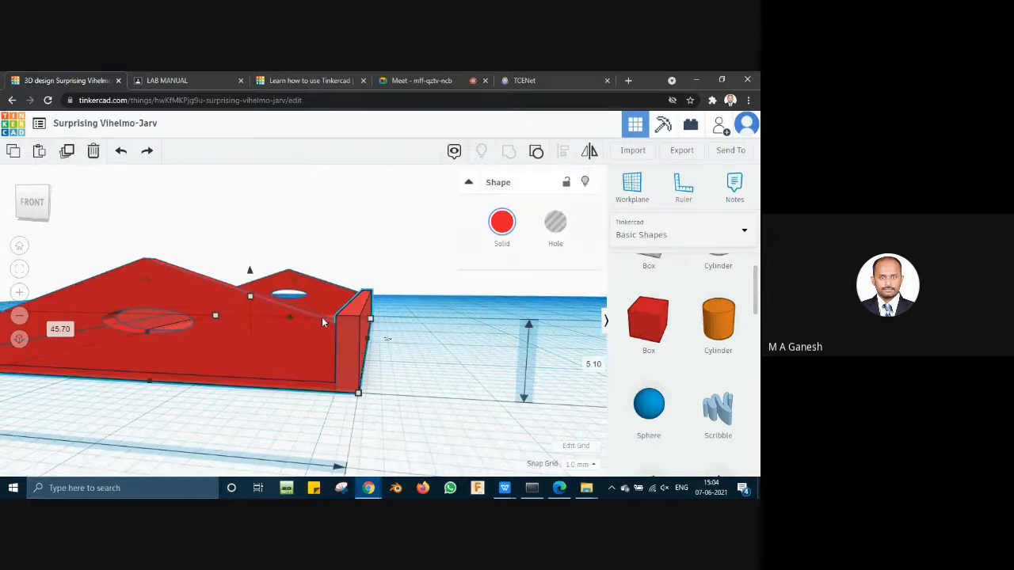
{"action": "right_click_drag", "start_coordinate": [410, 361], "coordinate": [428, 375]}
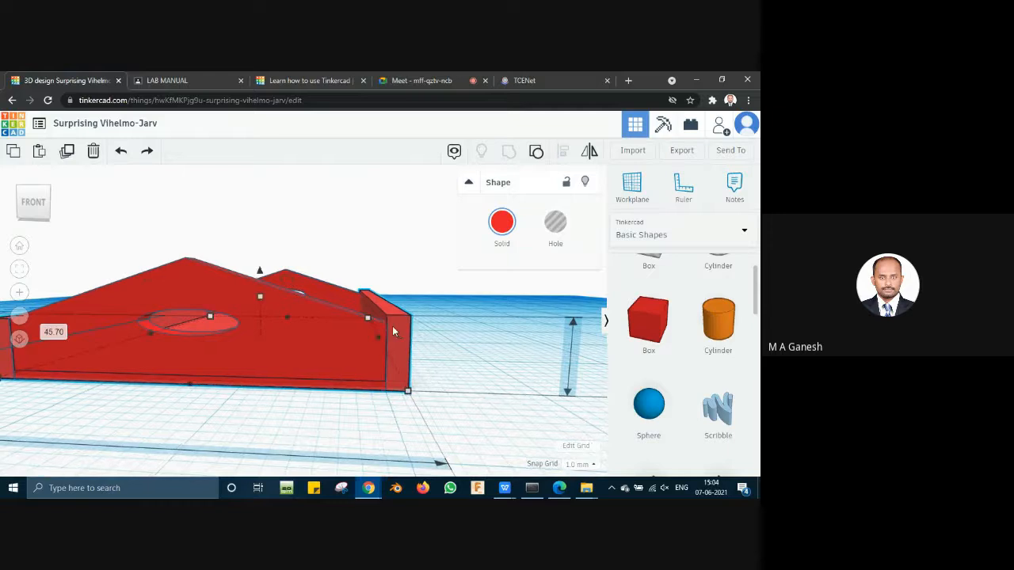
{"action": "left_click_drag", "start_coordinate": [366, 318], "coordinate": [366, 321]}
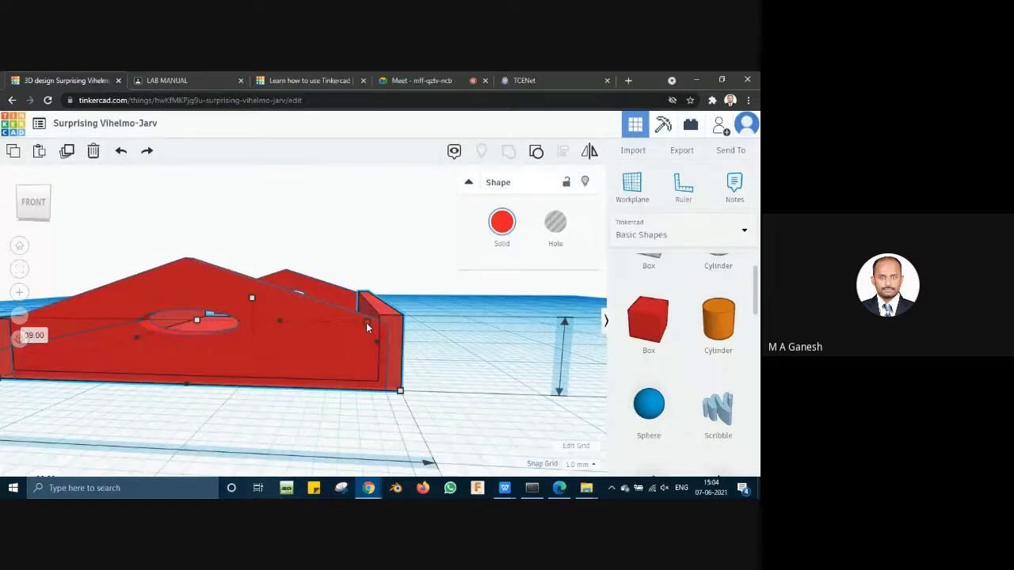
{"action": "left_click_drag", "start_coordinate": [366, 323], "coordinate": [367, 324]}
{"action": "right_click_drag", "start_coordinate": [463, 362], "coordinate": [429, 370]}
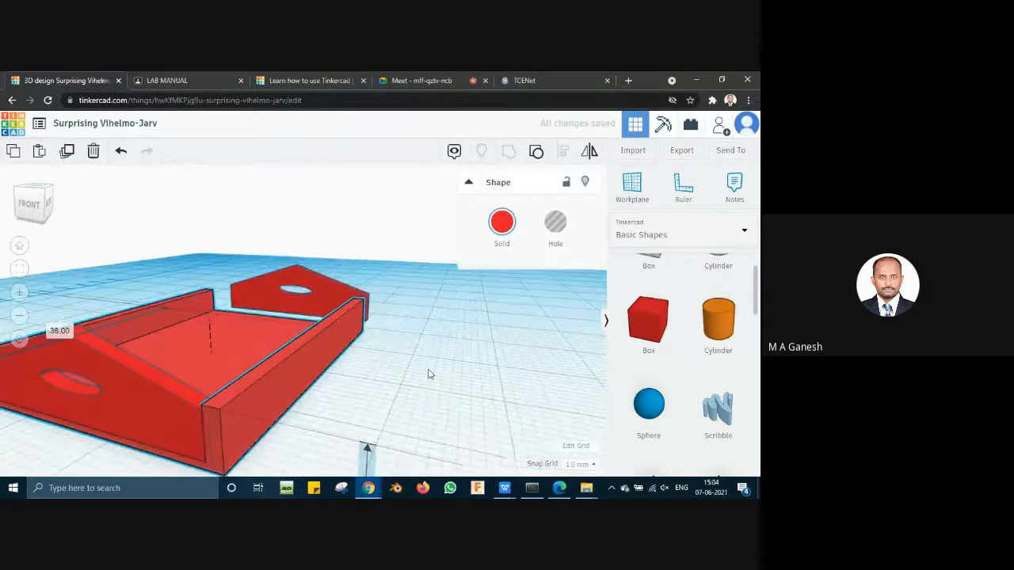
{"action": "key", "text": "ctrl+z"}
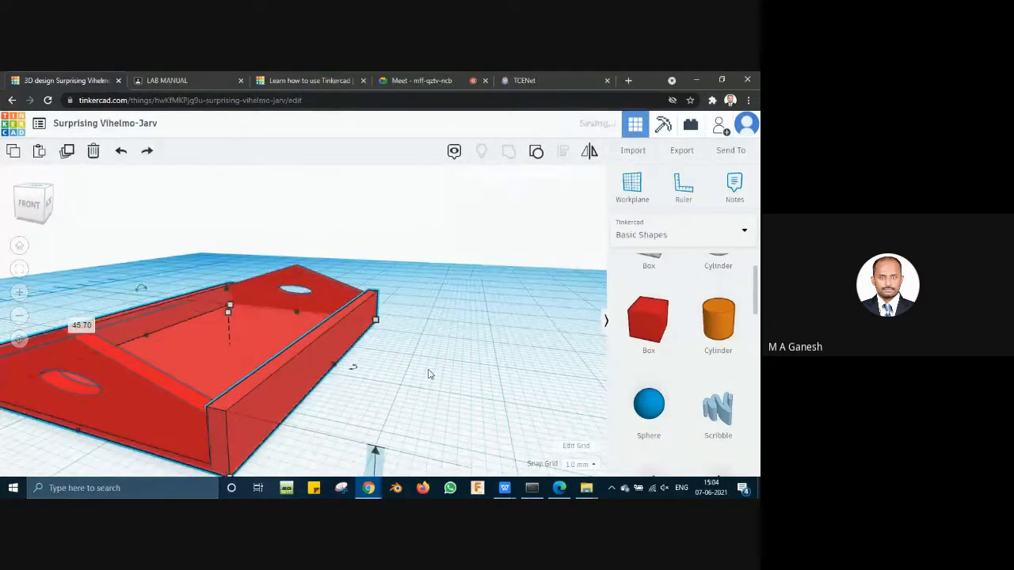
Step: Examine up close how the front end panel's edges meet the tops of the side walls at both front corners
{"action": "right_click_drag", "start_coordinate": [410, 392], "coordinate": [421, 385]}
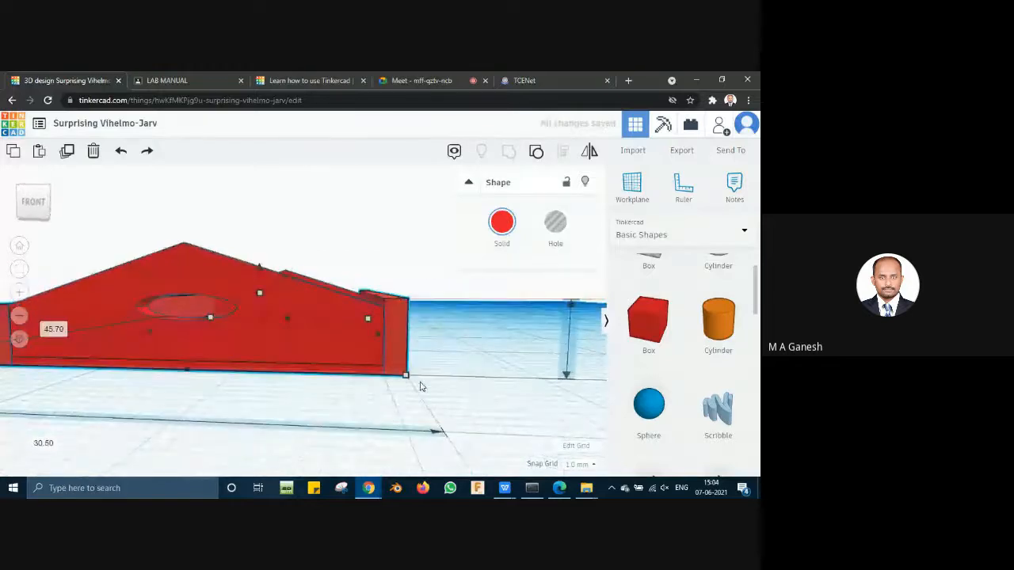
{"action": "scroll", "coordinate": [476, 410], "scroll_direction": "down", "scroll_amount": 3}
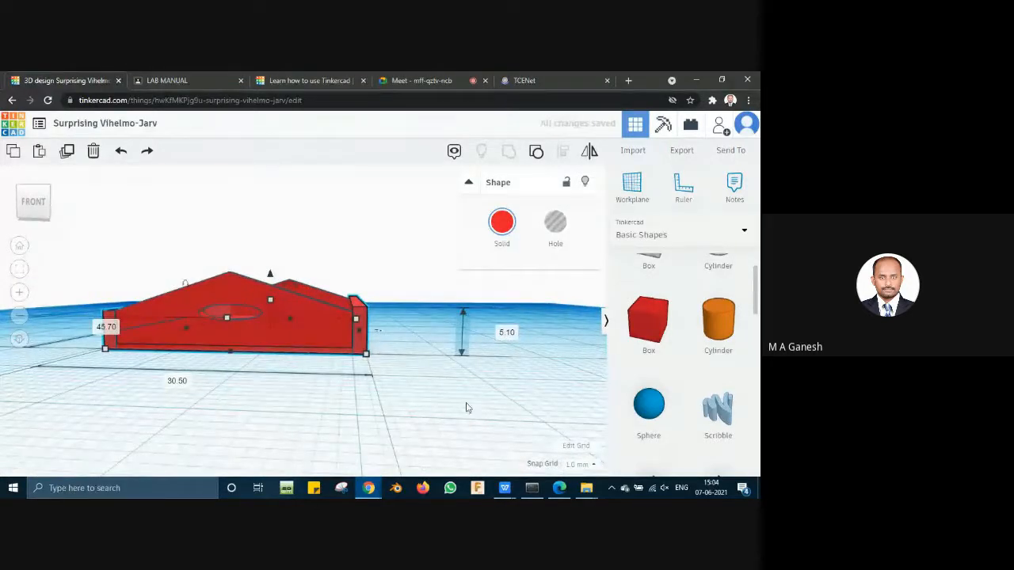
{"action": "scroll", "coordinate": [456, 408], "scroll_direction": "up", "scroll_amount": 3}
{"action": "scroll", "coordinate": [444, 405], "scroll_direction": "down", "scroll_amount": 3}
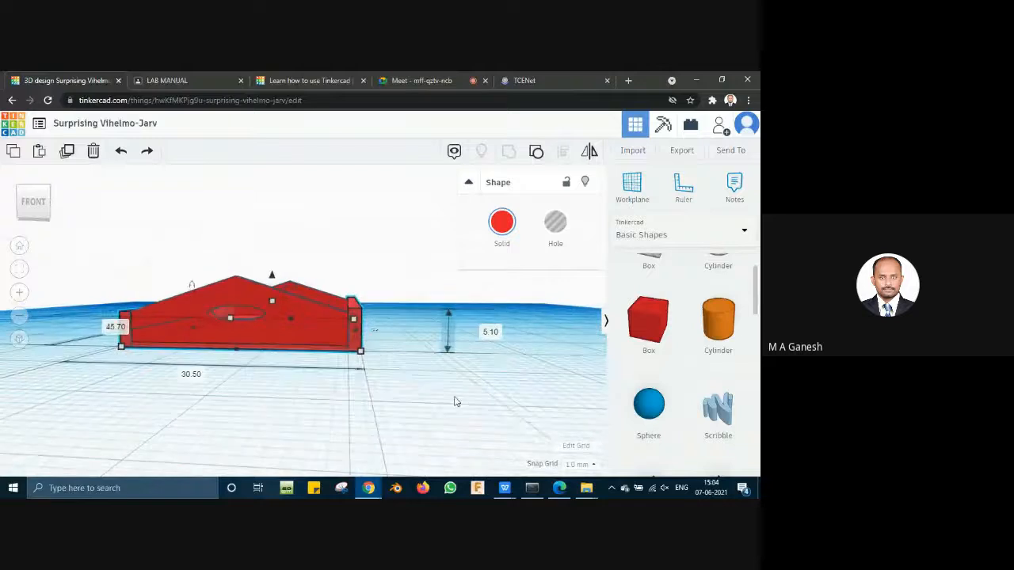
{"action": "right_click_drag", "start_coordinate": [454, 396], "coordinate": [435, 408]}
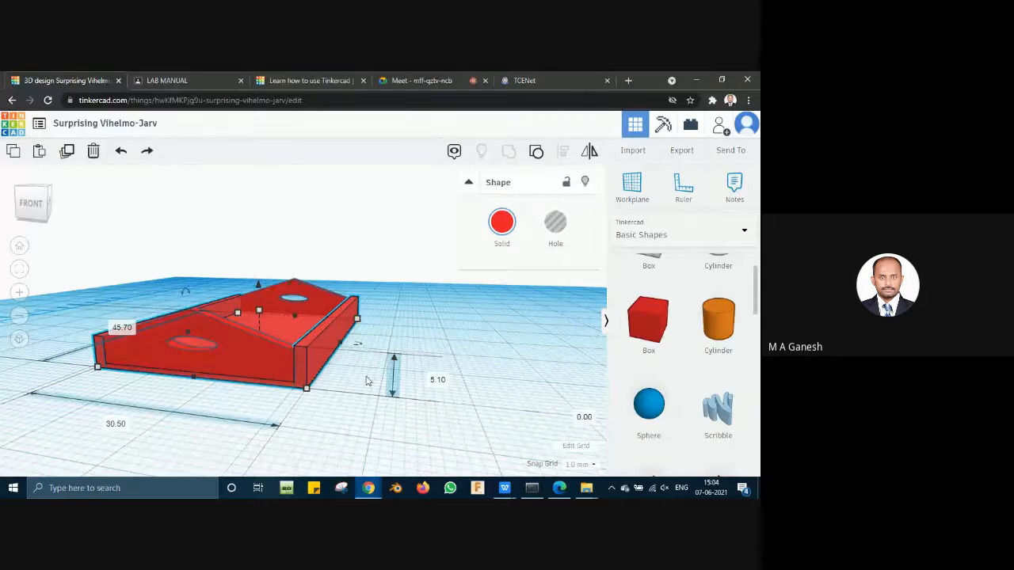
{"action": "scroll", "coordinate": [291, 357], "scroll_direction": "up", "scroll_amount": 2}
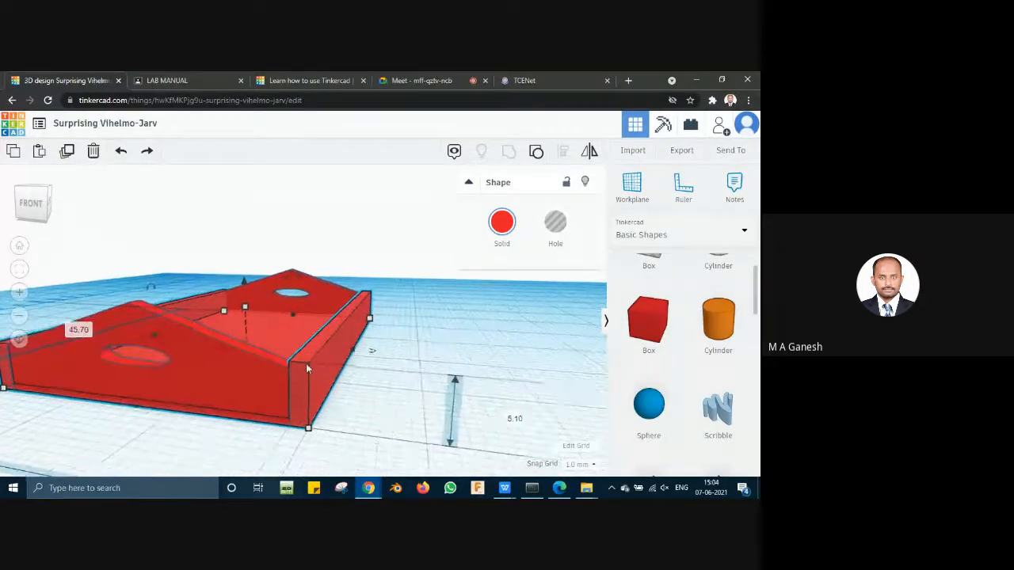
{"action": "scroll", "coordinate": [306, 362], "scroll_direction": "up", "scroll_amount": 3}
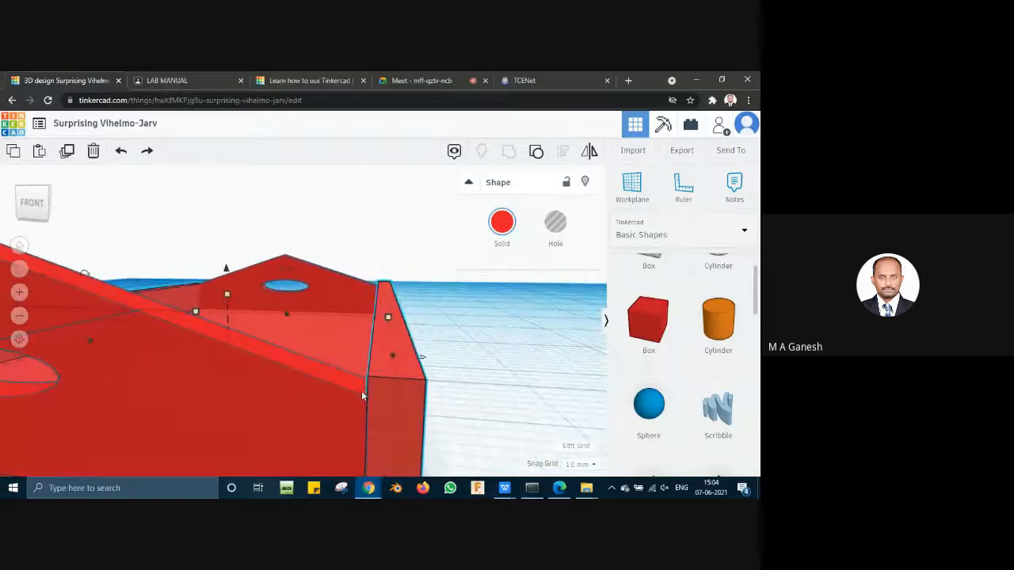
{"action": "right_click_drag", "start_coordinate": [488, 418], "coordinate": [483, 412]}
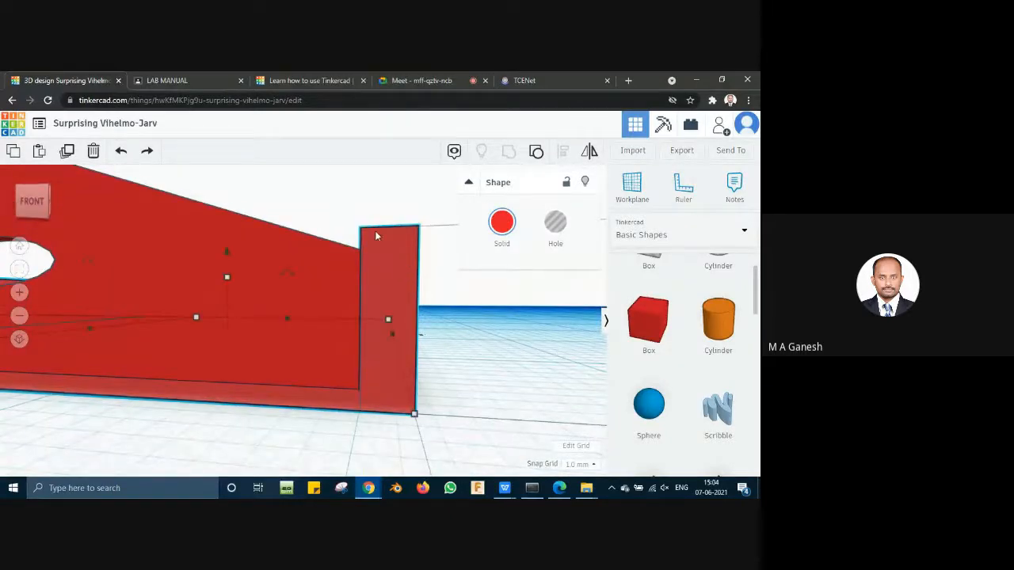
{"action": "left_click", "coordinate": [434, 433]}
{"action": "right_click_drag", "start_coordinate": [345, 438], "coordinate": [325, 437]}
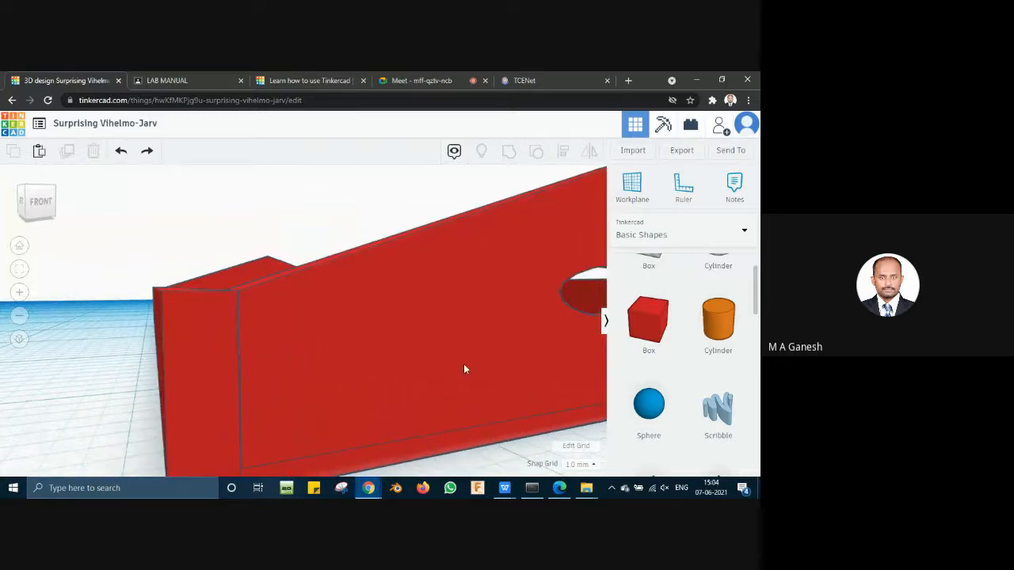
{"action": "right_click_drag", "start_coordinate": [493, 465], "coordinate": [369, 369]}
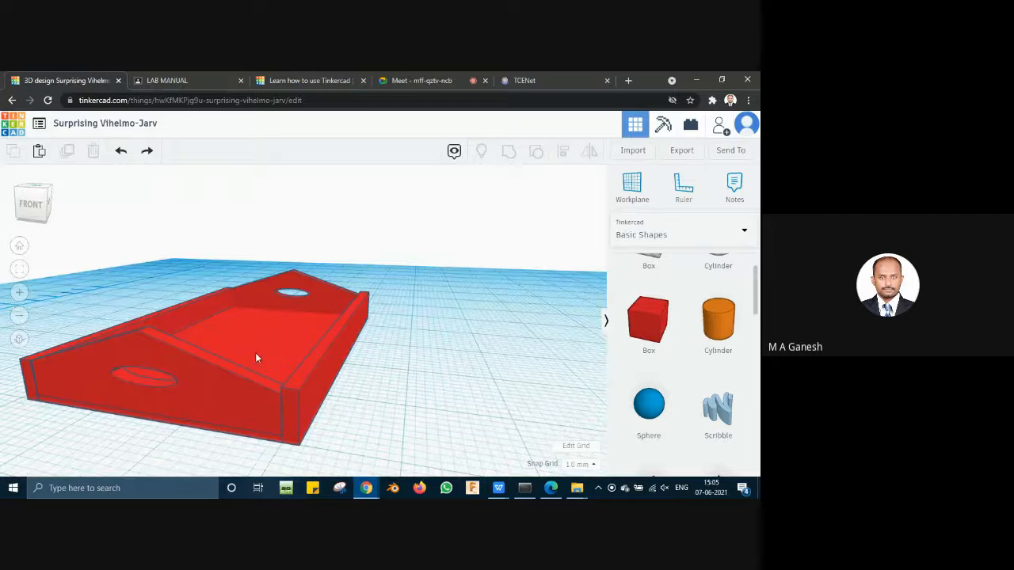
Step: Inspect the tray body's overall shape and dimensions from the right side and the front corner
{"action": "left_click", "coordinate": [272, 384]}
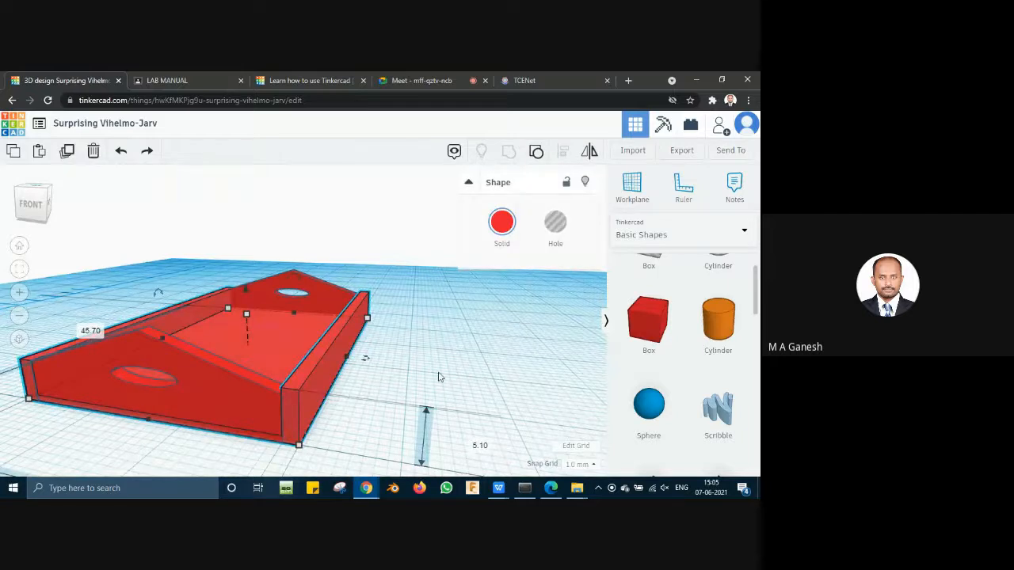
{"action": "right_click_drag", "start_coordinate": [369, 316], "coordinate": [241, 343]}
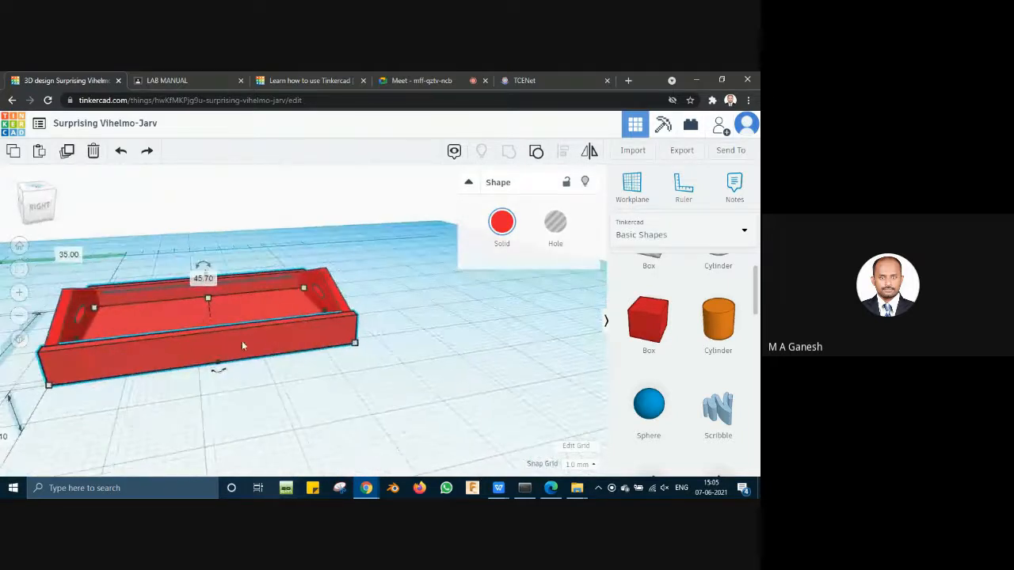
{"action": "right_click_drag", "start_coordinate": [267, 425], "coordinate": [394, 414]}
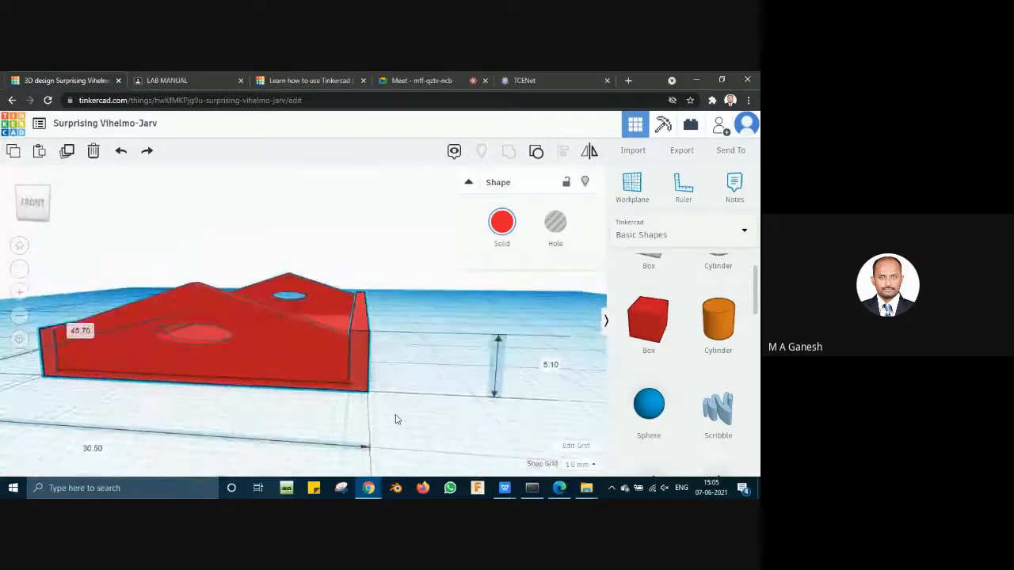
{"action": "scroll", "coordinate": [425, 429], "scroll_direction": "up", "scroll_amount": 2}
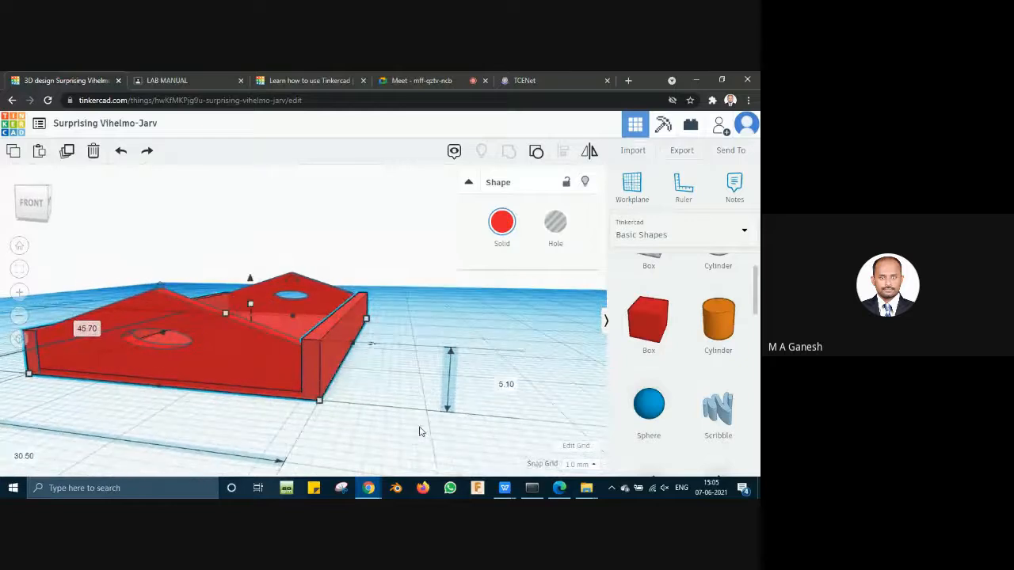
{"action": "scroll", "coordinate": [348, 366], "scroll_direction": "up", "scroll_amount": 3}
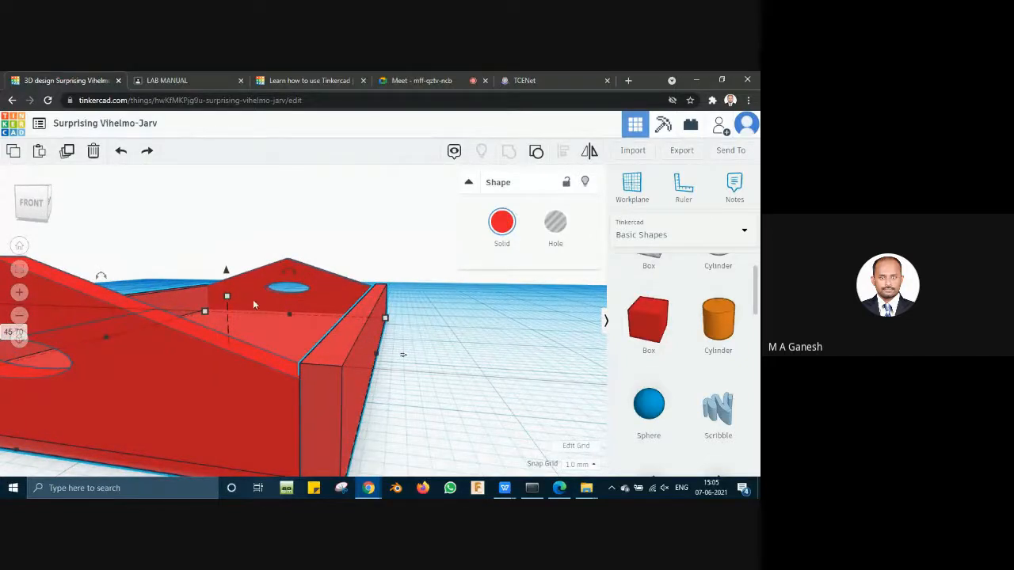
{"action": "scroll", "coordinate": [423, 417], "scroll_direction": "down", "scroll_amount": 1}
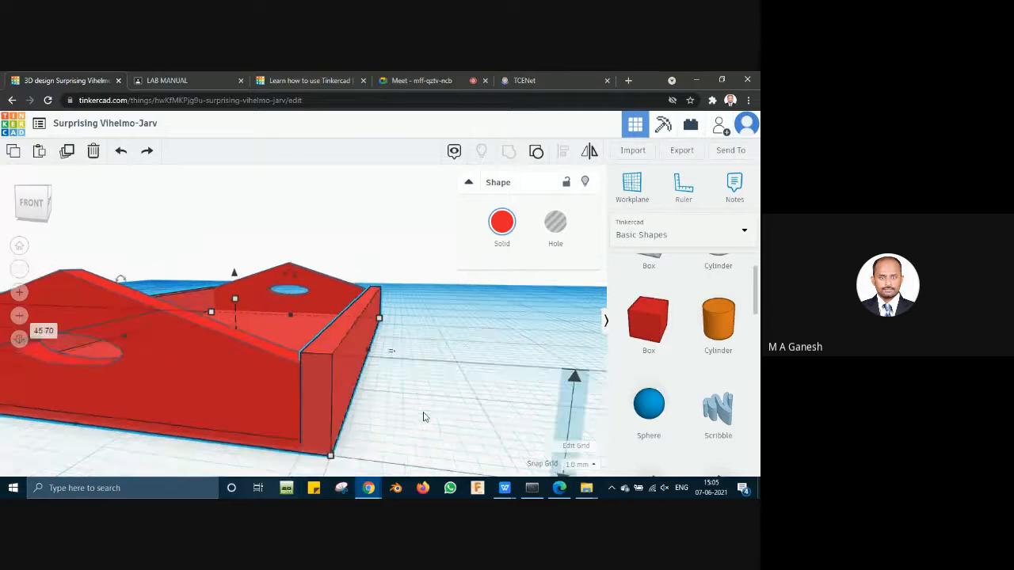
{"action": "scroll", "coordinate": [423, 418], "scroll_direction": "down", "scroll_amount": 1}
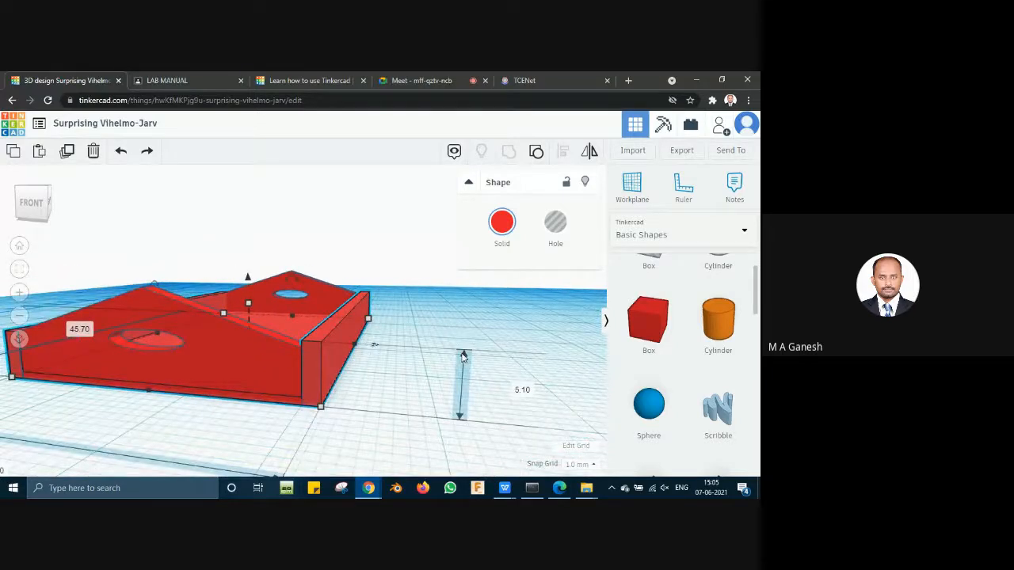
{"action": "left_click", "coordinate": [464, 361]}
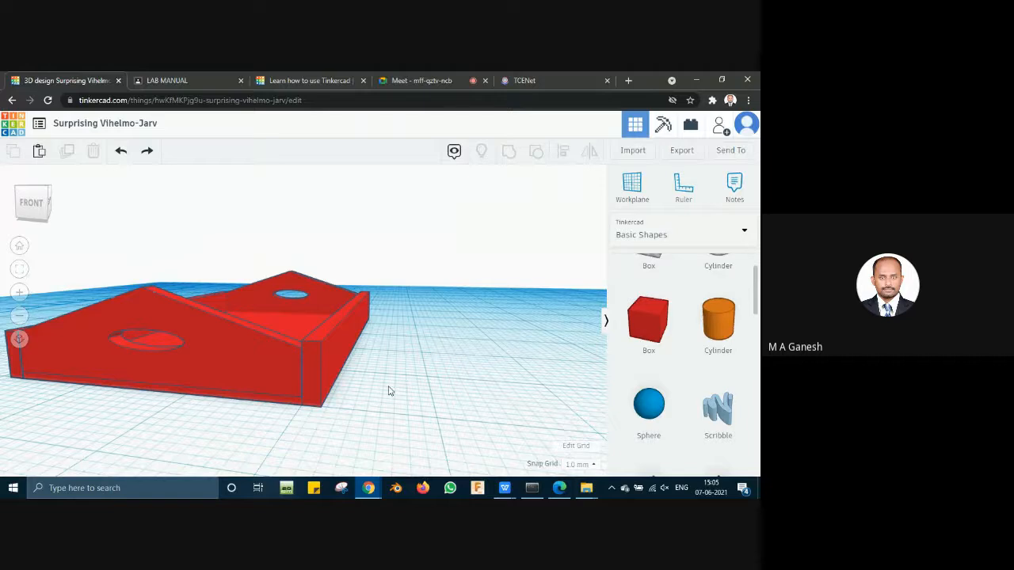
Step: Try resizing the tray body to 35 mm long, and undo the change
{"action": "left_click", "coordinate": [303, 365]}
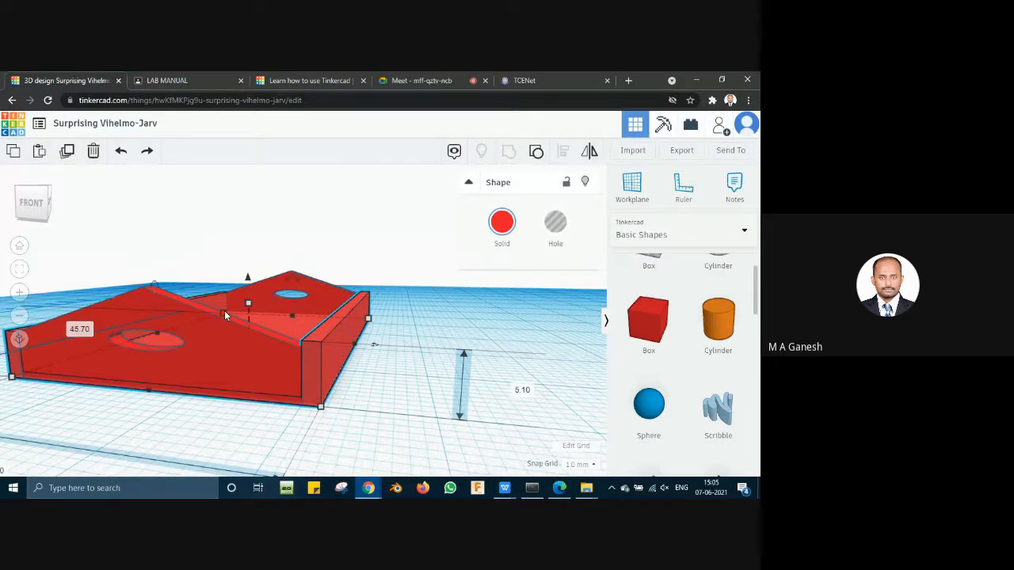
{"action": "left_click_drag", "start_coordinate": [225, 315], "coordinate": [225, 318]}
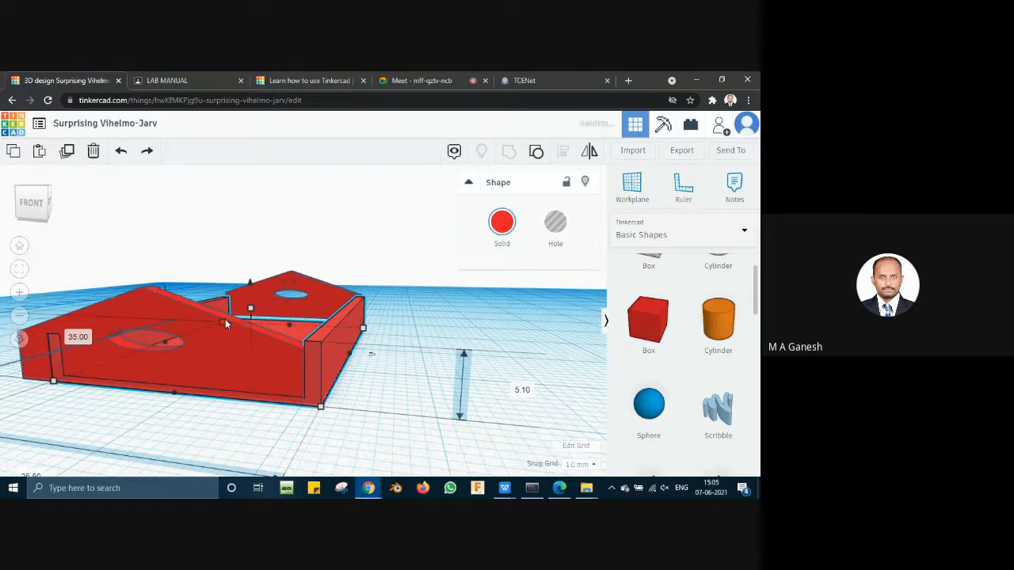
{"action": "key", "text": "ctrl+z"}
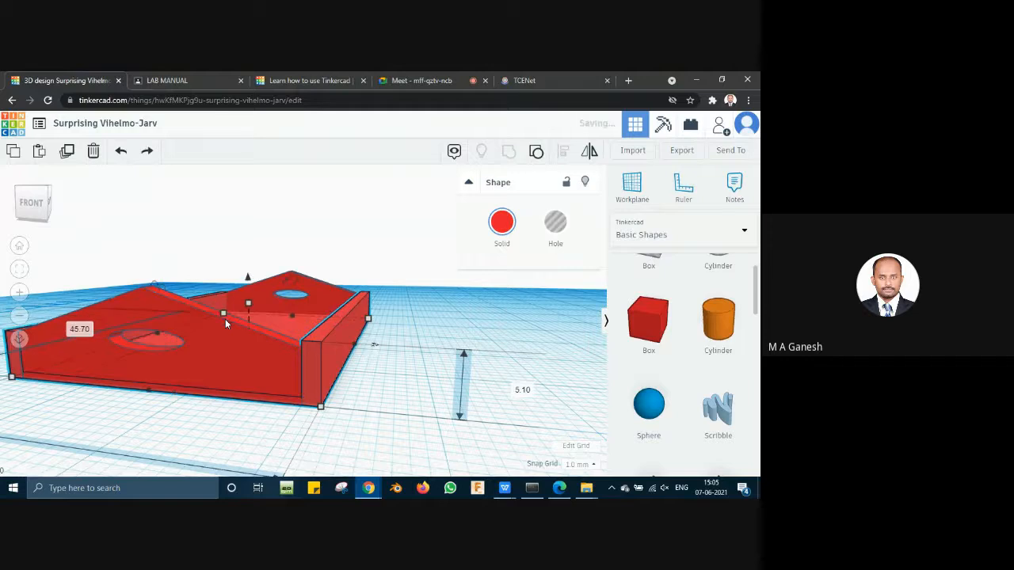
Step: Inspect the assembled tray as a whole, with the tray body and both end panels selected together
{"action": "left_click", "coordinate": [381, 379]}
{"action": "right_click_drag", "start_coordinate": [412, 388], "coordinate": [312, 405]}
{"action": "scroll", "coordinate": [330, 398], "scroll_direction": "down", "scroll_amount": 3}
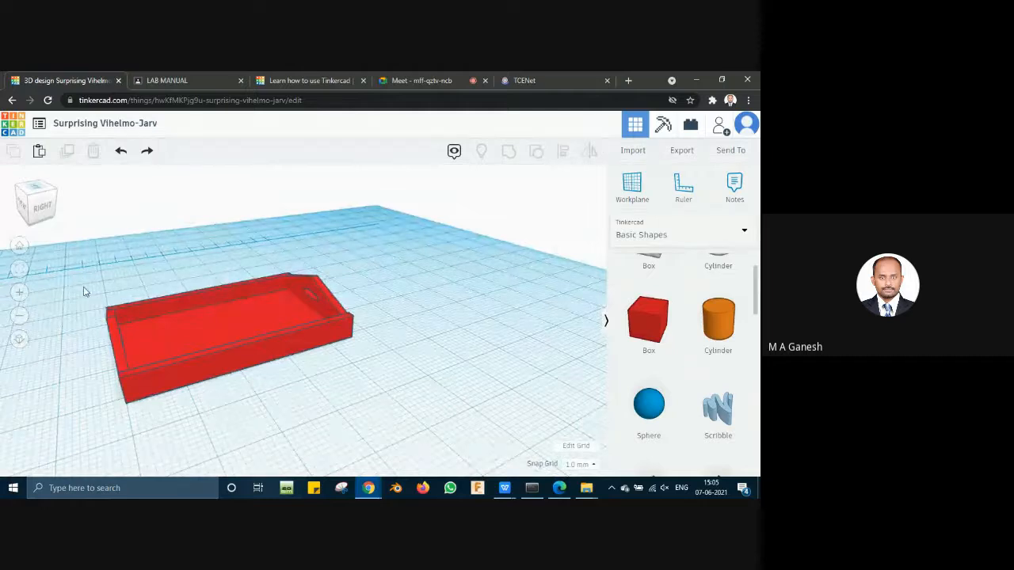
{"action": "left_click_drag", "start_coordinate": [83, 289], "coordinate": [420, 412]}
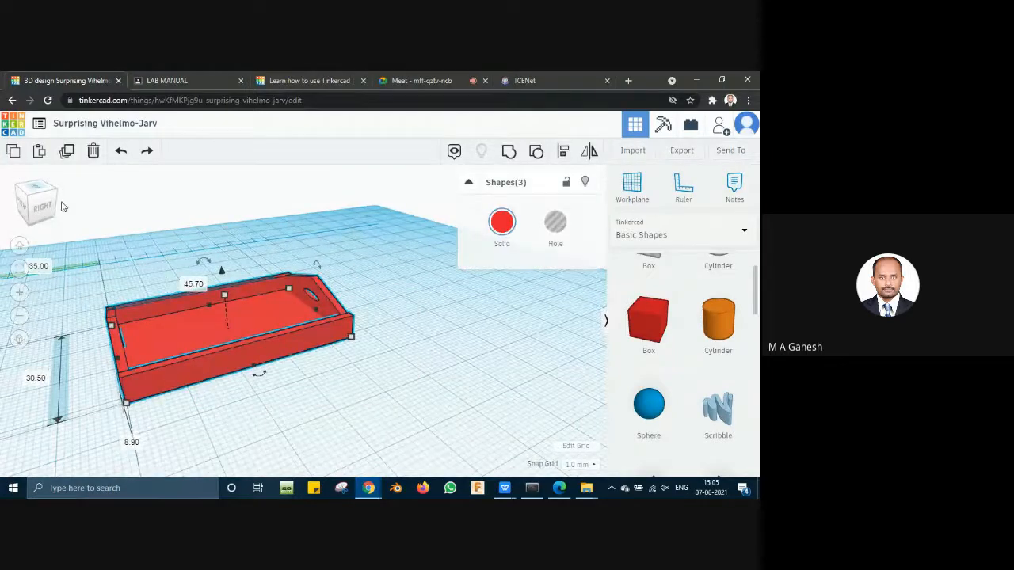
{"action": "left_click", "coordinate": [77, 285]}
{"action": "left_click_drag", "start_coordinate": [77, 285], "coordinate": [449, 412]}
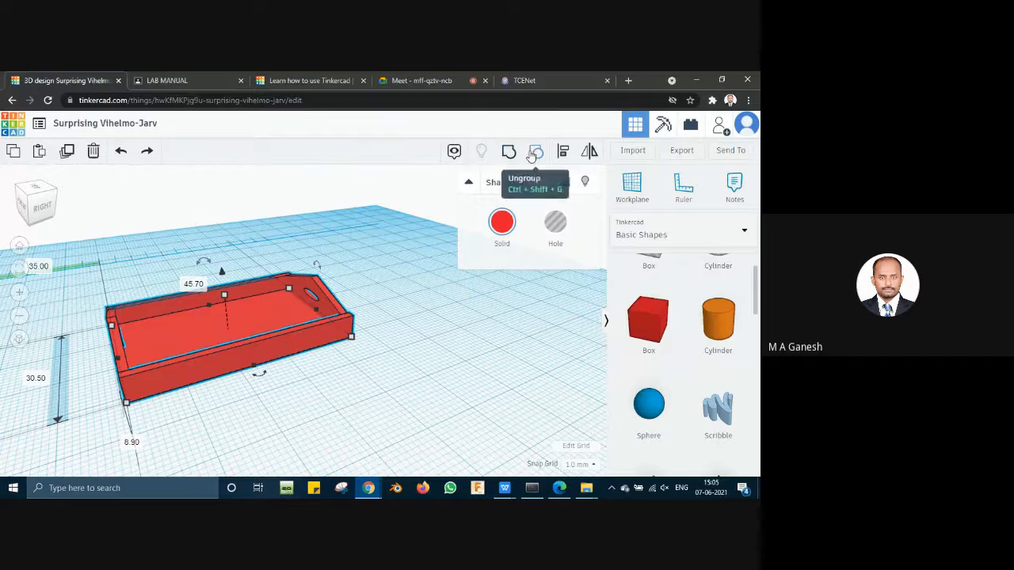
{"action": "left_click", "coordinate": [448, 360]}
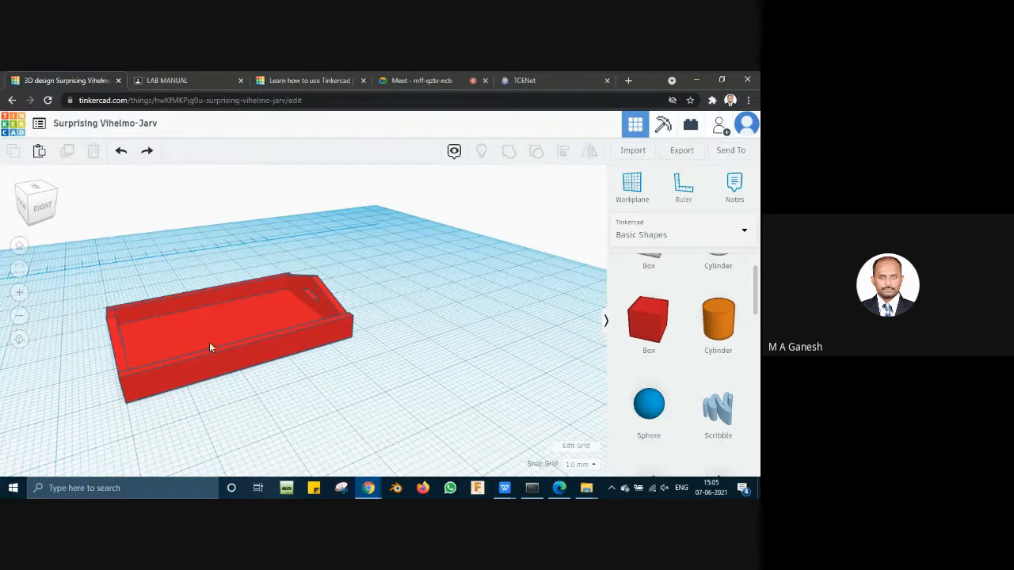
Step: Move the tray body clear of the two end panels and ungroup it into its base and side walls
{"action": "left_click", "coordinate": [210, 365]}
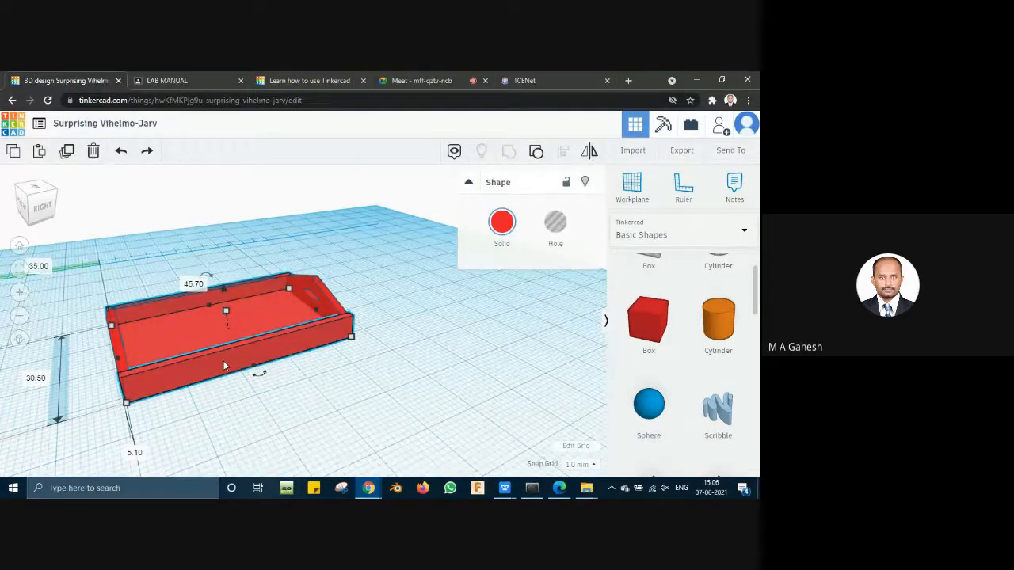
{"action": "left_click_drag", "start_coordinate": [225, 361], "coordinate": [428, 458]}
{"action": "scroll", "coordinate": [461, 391], "scroll_direction": "down", "scroll_amount": 3}
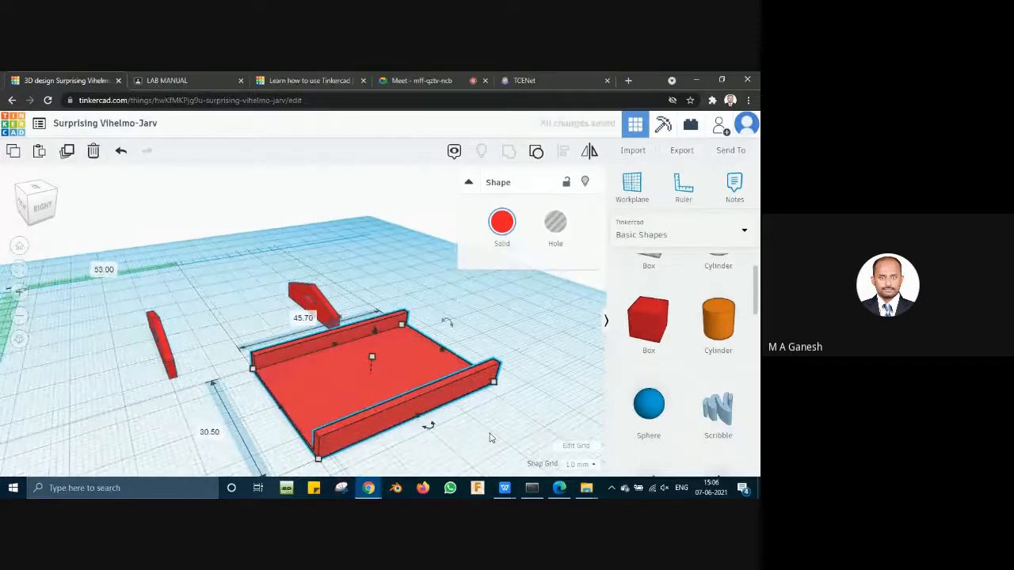
{"action": "left_click", "coordinate": [486, 437]}
{"action": "left_click", "coordinate": [414, 398]}
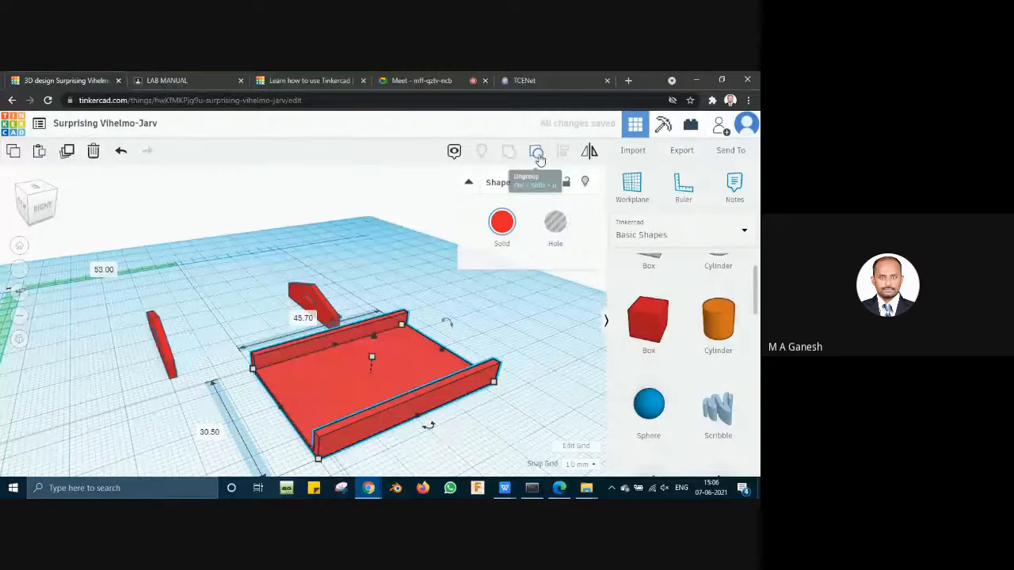
{"action": "left_click", "coordinate": [537, 155]}
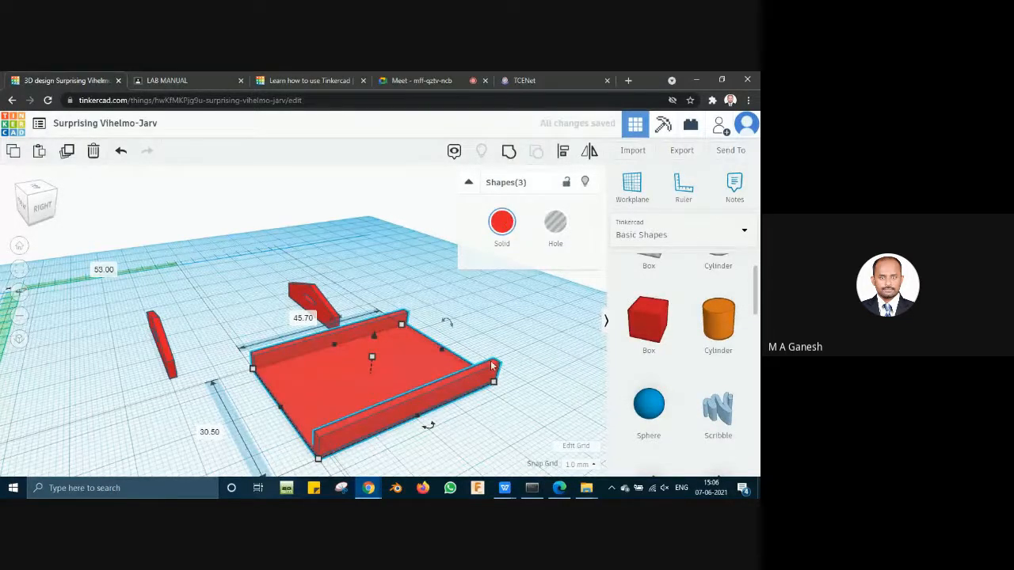
Step: Examine how the ungrouped side walls sit on the base, checking the near wall's dimensions and height above the workplane
{"action": "right_click_drag", "start_coordinate": [489, 422], "coordinate": [497, 413]}
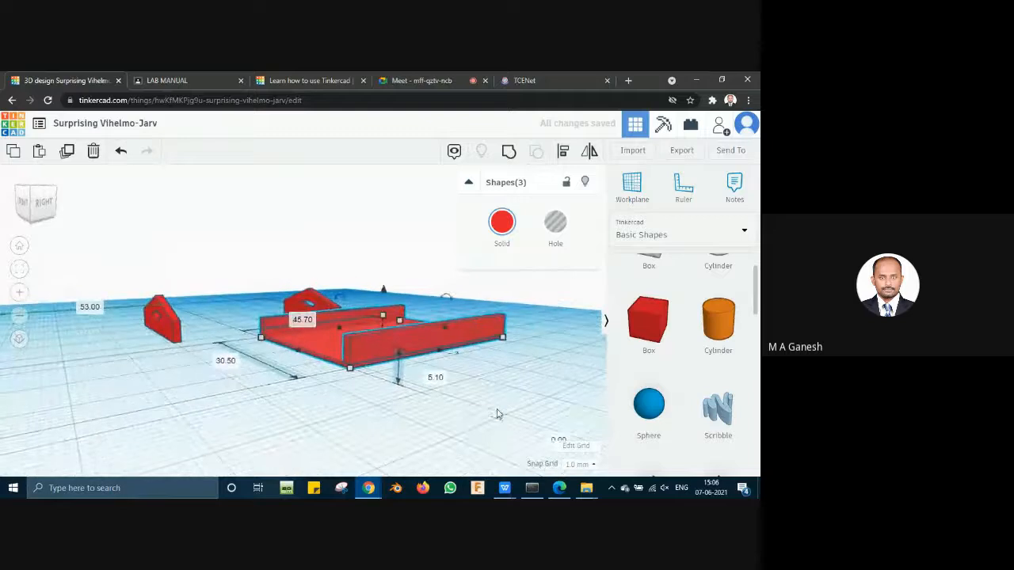
{"action": "scroll", "coordinate": [379, 413], "scroll_direction": "up", "scroll_amount": 4}
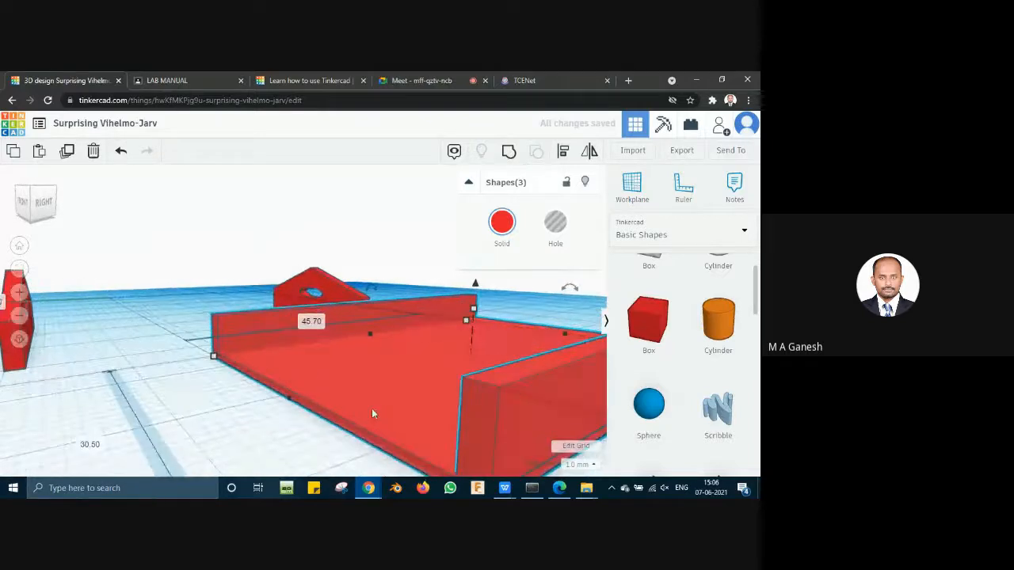
{"action": "right_click_drag", "start_coordinate": [328, 440], "coordinate": [346, 437]}
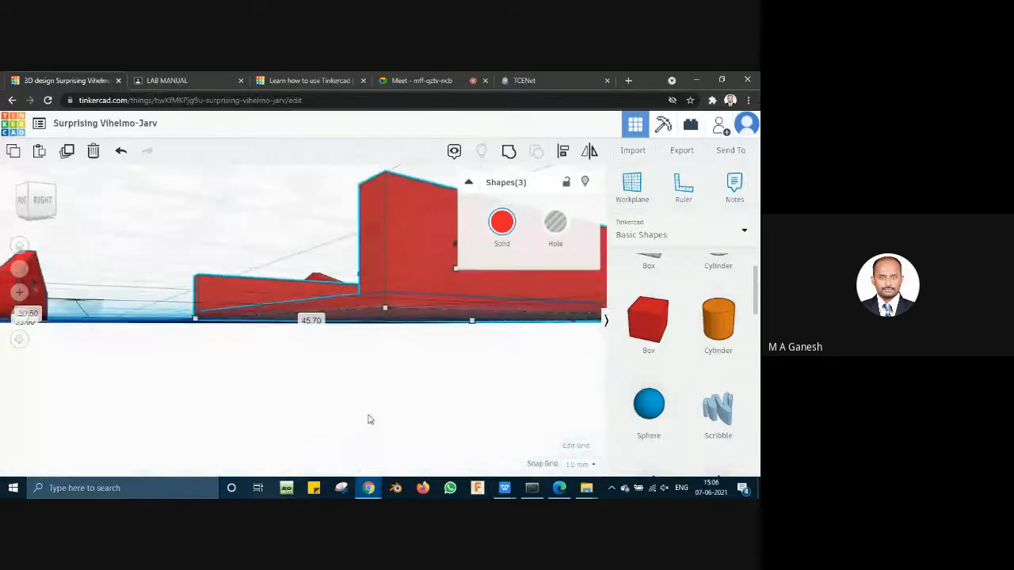
{"action": "right_click_drag", "start_coordinate": [468, 367], "coordinate": [445, 384]}
{"action": "scroll", "coordinate": [446, 384], "scroll_direction": "down", "scroll_amount": 3}
{"action": "scroll", "coordinate": [446, 384], "scroll_direction": "up", "scroll_amount": 2}
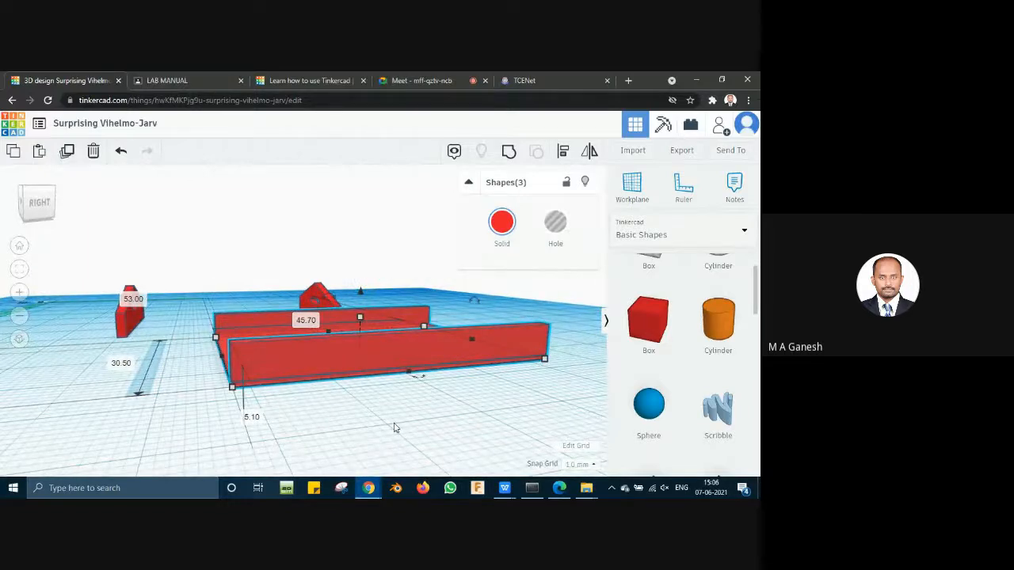
{"action": "left_click", "coordinate": [365, 409]}
{"action": "left_click", "coordinate": [336, 361]}
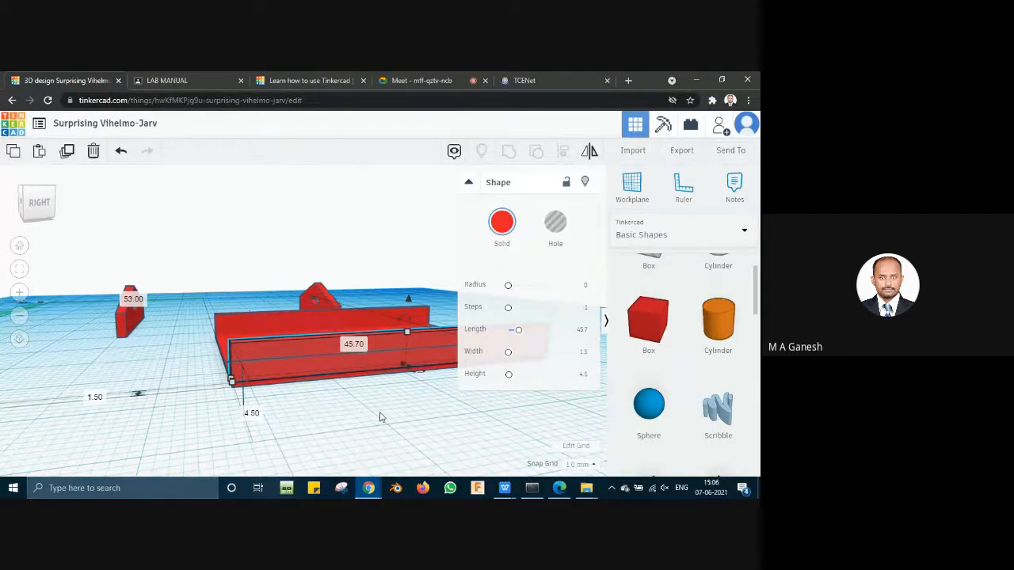
{"action": "right_click_drag", "start_coordinate": [381, 417], "coordinate": [412, 423]}
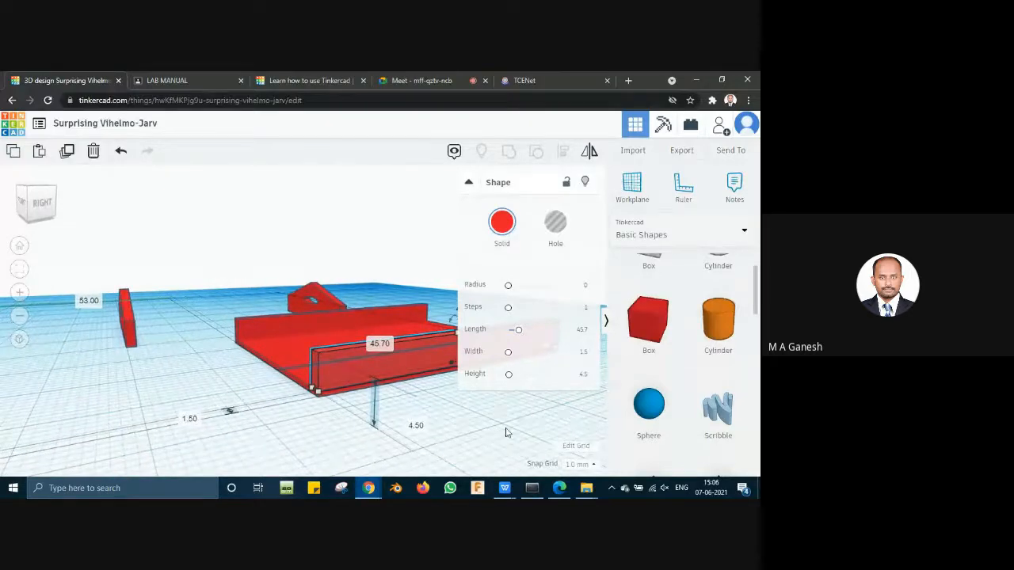
{"action": "right_click_drag", "start_coordinate": [514, 433], "coordinate": [489, 426]}
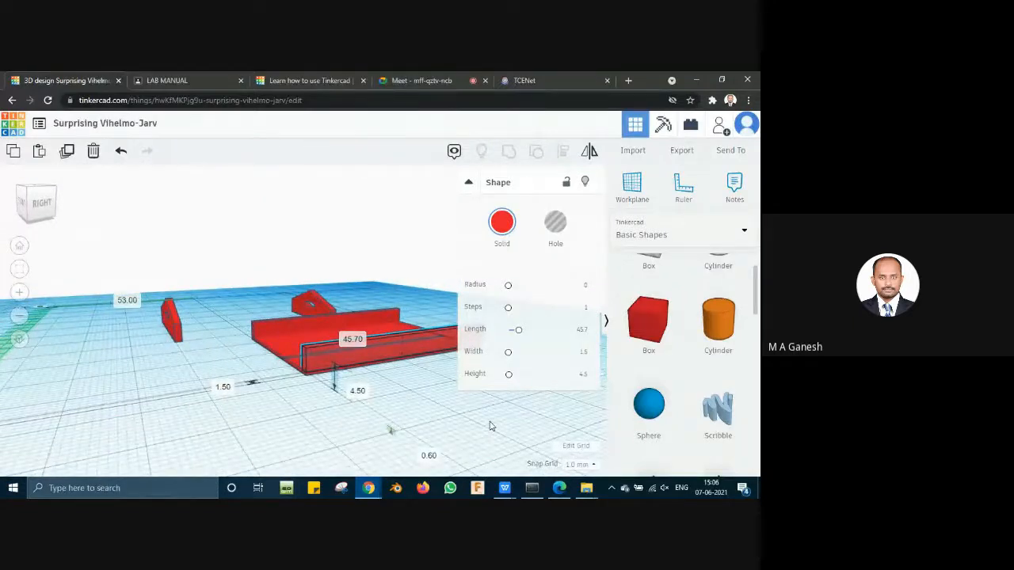
{"action": "right_click_drag", "start_coordinate": [490, 427], "coordinate": [479, 426]}
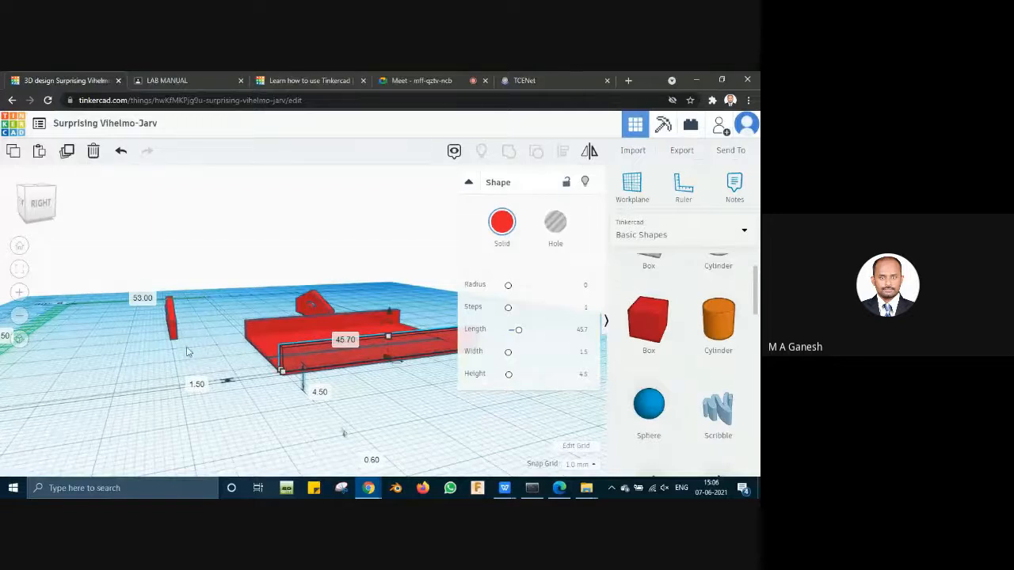
Step: Raise the far side wall to 0.6 mm above the workplane so it rests on the base
{"action": "scroll", "coordinate": [187, 351], "scroll_direction": "up", "scroll_amount": 3}
{"action": "left_click", "coordinate": [240, 335]}
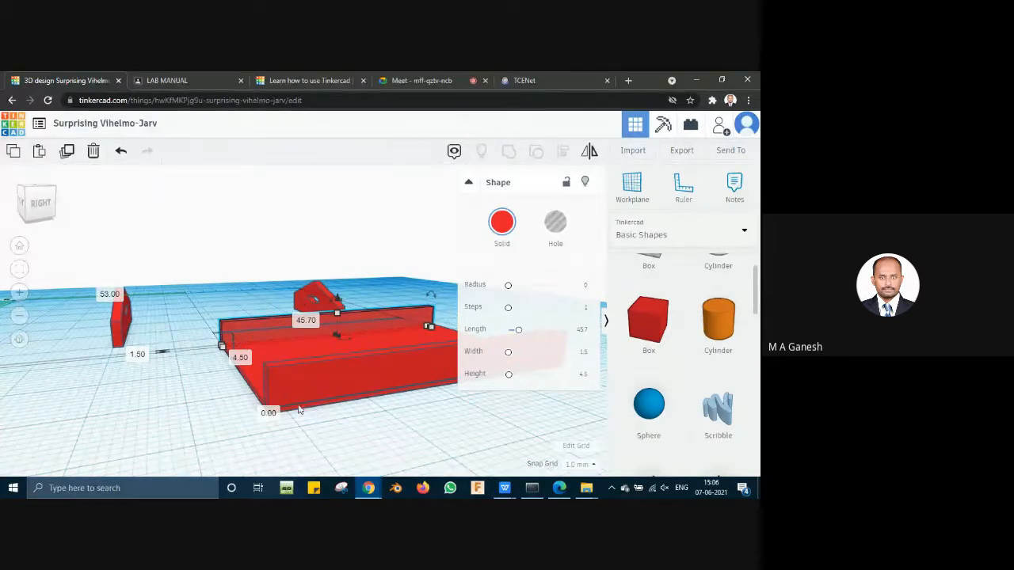
{"action": "left_click", "coordinate": [270, 413]}
{"action": "type", "text": "0.6"}
{"action": "key", "text": "Return"}
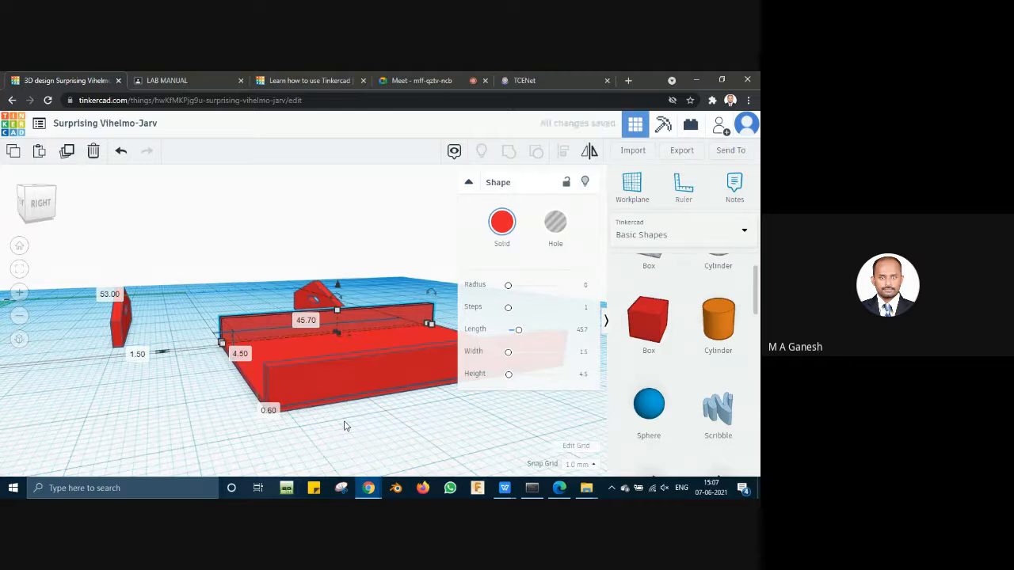
{"action": "left_click", "coordinate": [372, 431]}
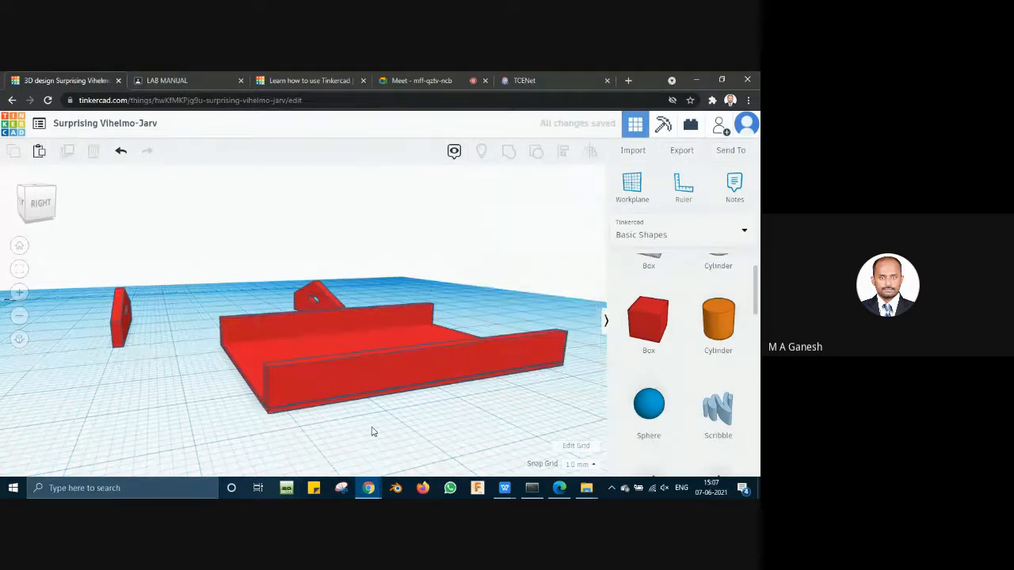
{"action": "right_click_drag", "start_coordinate": [372, 432], "coordinate": [452, 432]}
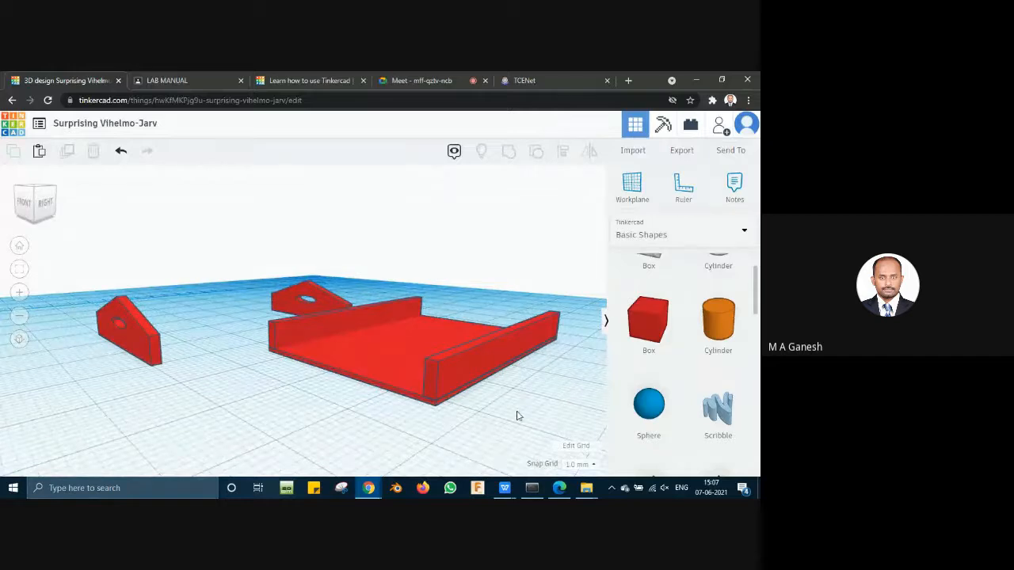
Step: Group the base and both side walls back into a single tray body
{"action": "right_click_drag", "start_coordinate": [534, 418], "coordinate": [305, 363]}
{"action": "left_click", "coordinate": [431, 400]}
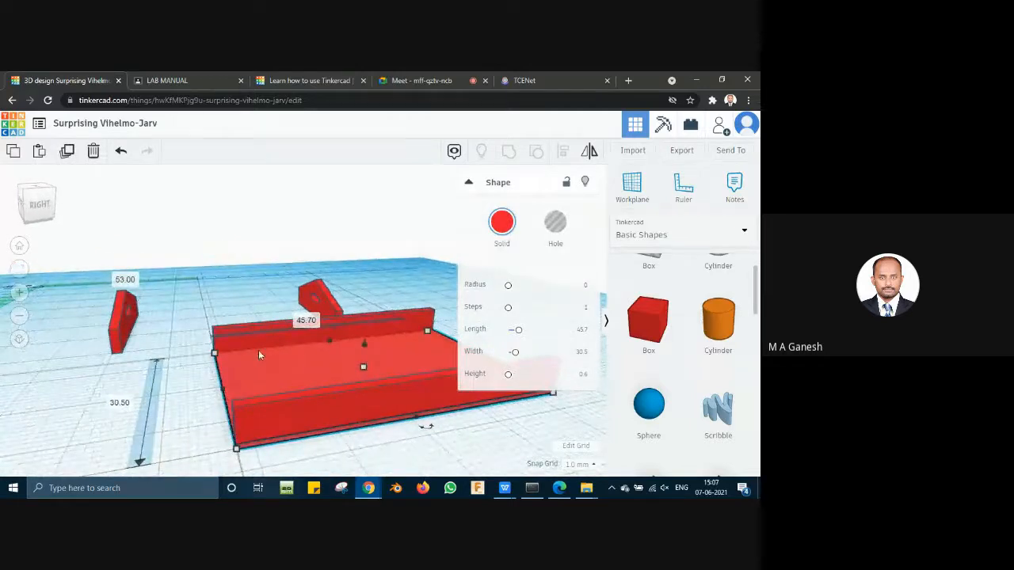
{"action": "left_click", "coordinate": [247, 334]}
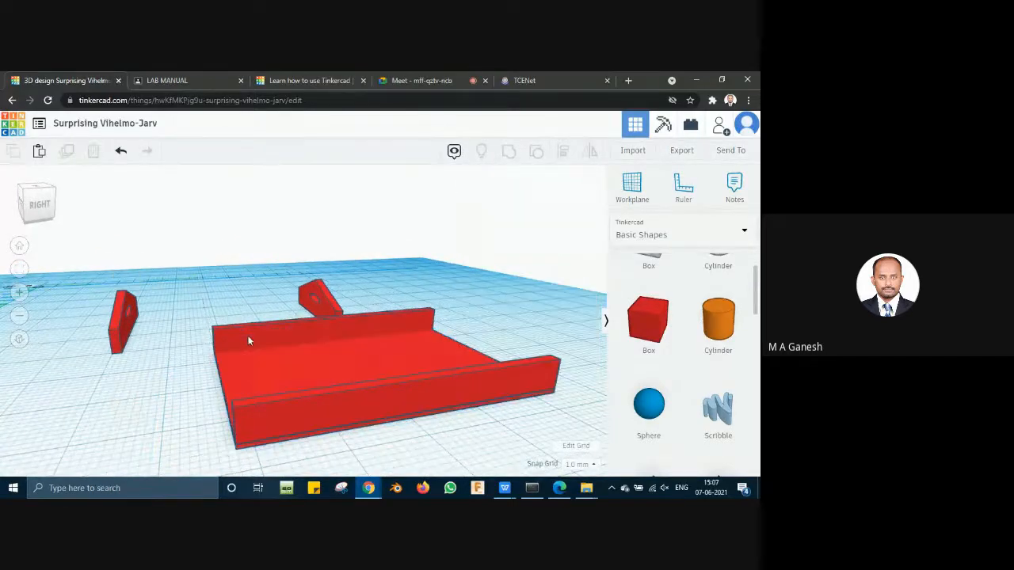
{"action": "left_click", "coordinate": [269, 362], "text": "shift"}
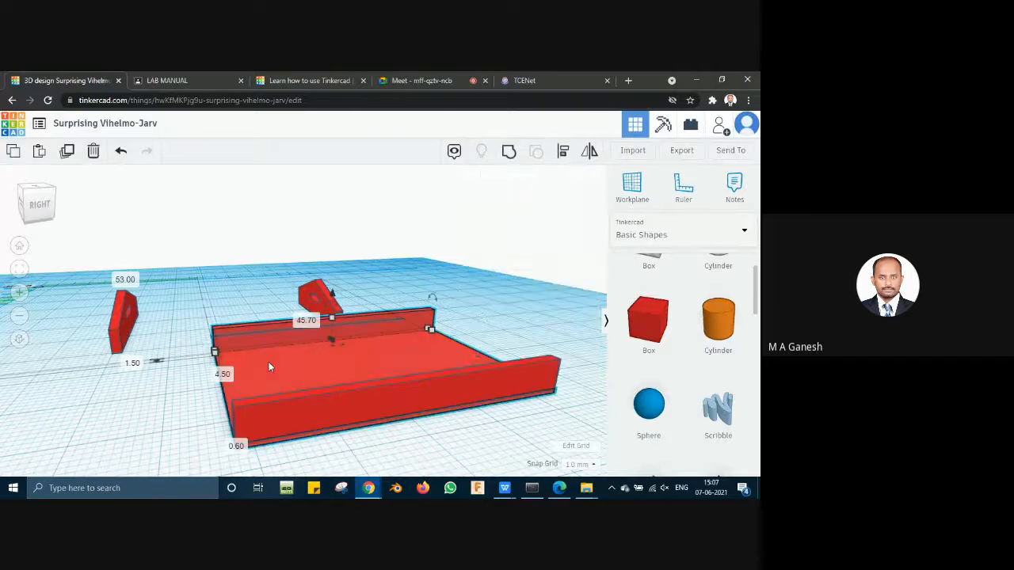
{"action": "left_click", "coordinate": [283, 423], "text": "shift"}
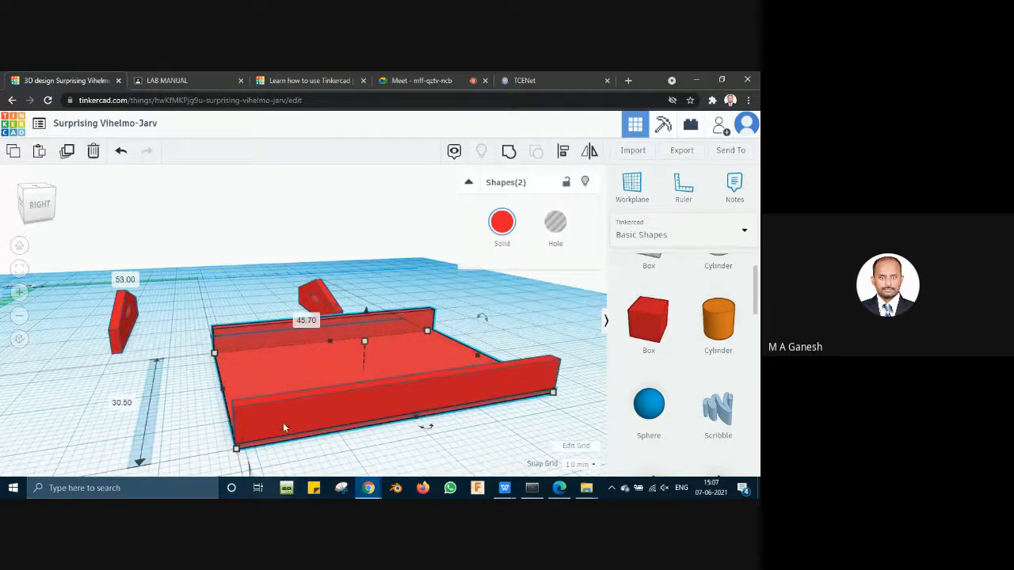
{"action": "left_click", "coordinate": [507, 153]}
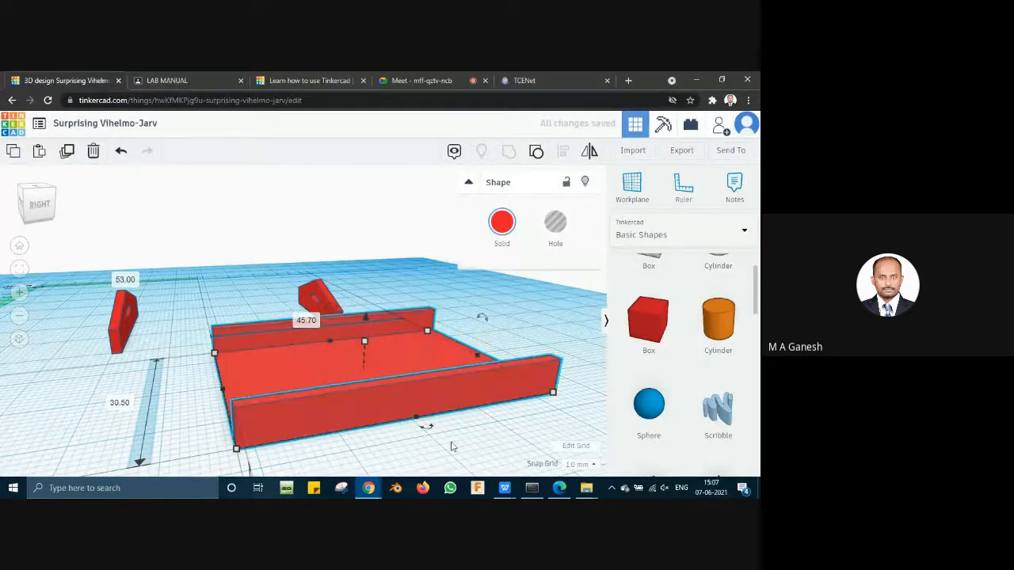
Step: Move the tray body back around the end panels and shift both panels sideways to fit between the side walls
{"action": "left_click_drag", "start_coordinate": [338, 367], "coordinate": [211, 322]}
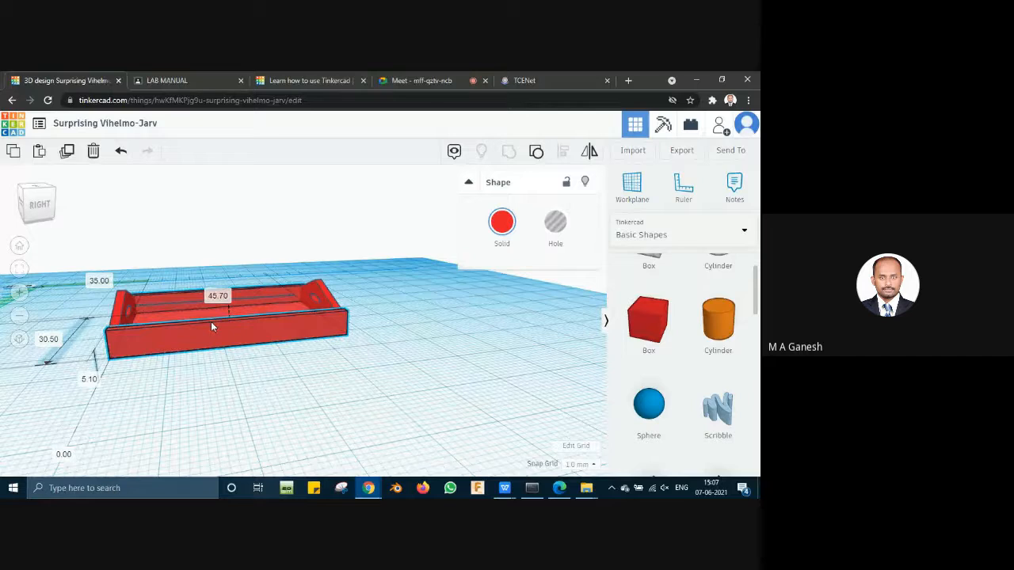
{"action": "left_click", "coordinate": [263, 400]}
{"action": "right_click_drag", "start_coordinate": [247, 395], "coordinate": [371, 389]}
{"action": "left_click", "coordinate": [308, 366]}
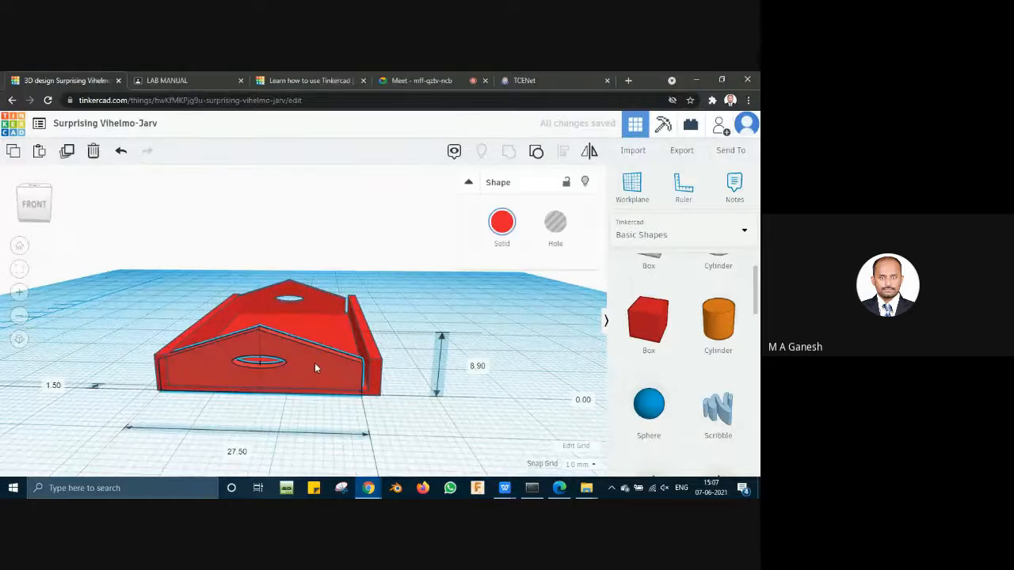
{"action": "left_click_drag", "start_coordinate": [315, 364], "coordinate": [317, 365]}
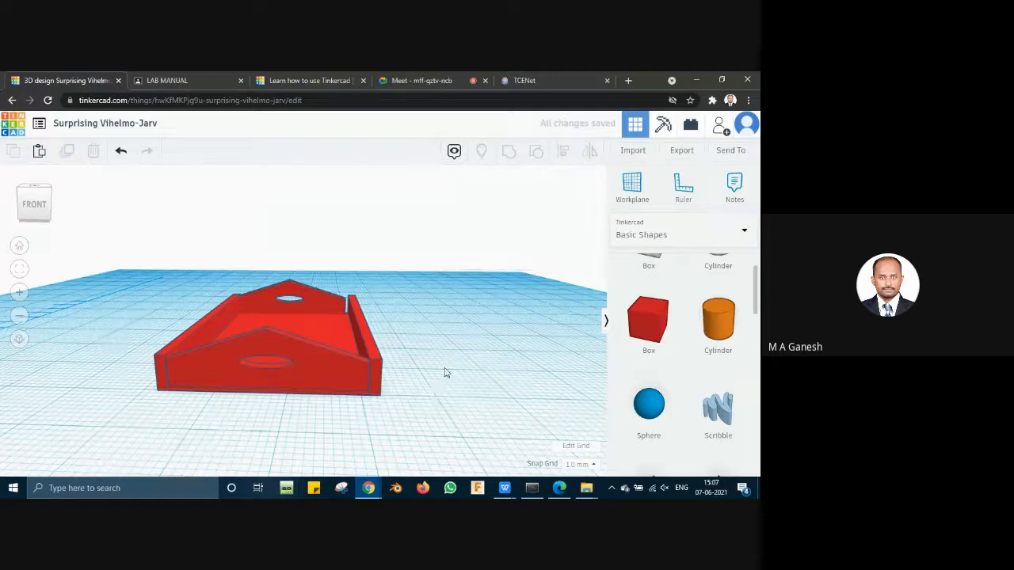
{"action": "mouse_move", "coordinate": [444, 369]}
{"action": "right_mouse_down"}
{"action": "mouse_move", "coordinate": [432, 375]}
{"action": "mouse_move", "coordinate": [446, 362]}
{"action": "mouse_move", "coordinate": [446, 386]}
{"action": "right_mouse_up"}
{"action": "left_click", "coordinate": [273, 306]}
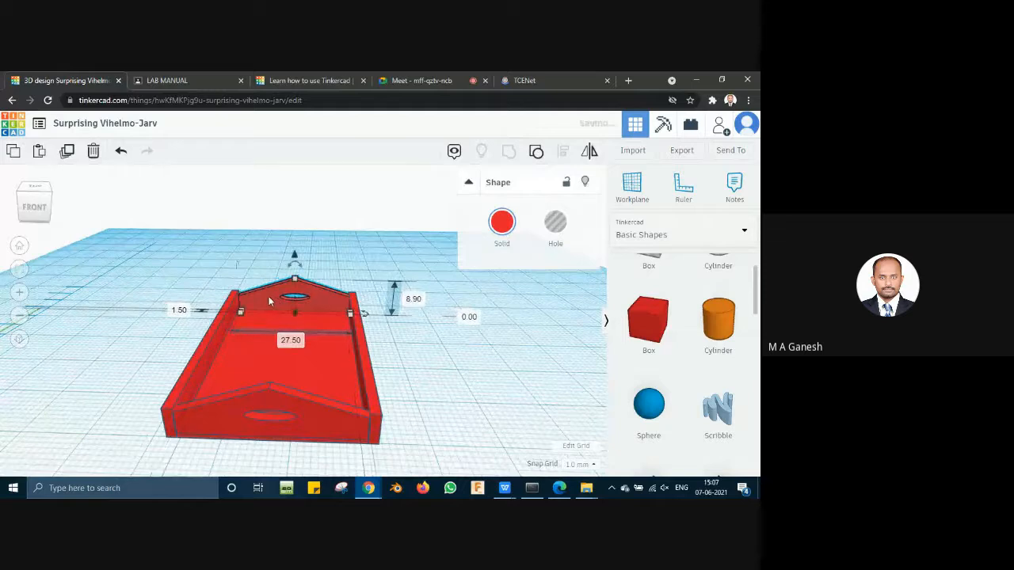
Step: Center-align the front end panel with the tray body across the tray's width
{"action": "left_click", "coordinate": [213, 411]}
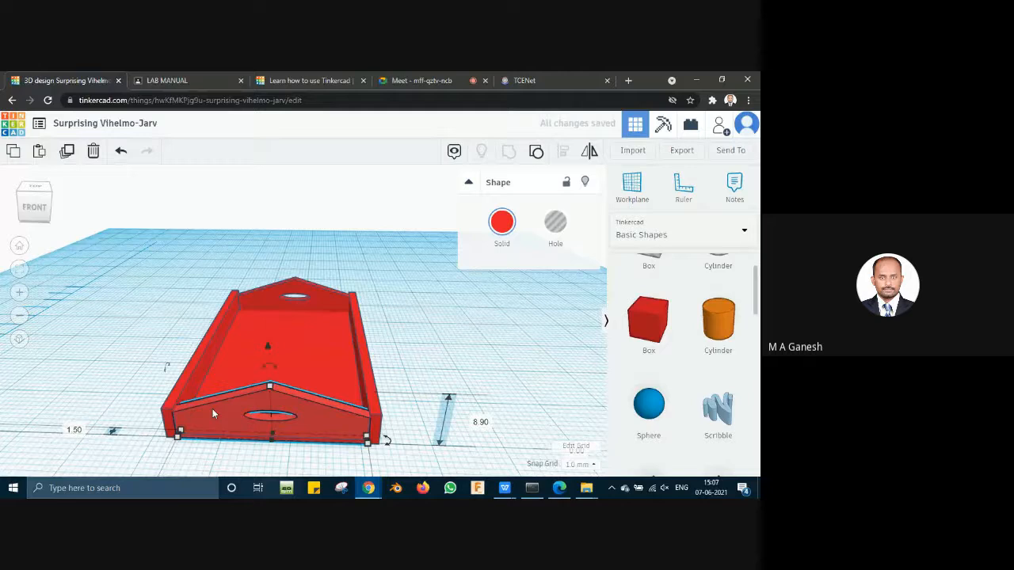
{"action": "left_click", "coordinate": [221, 370], "text": "shift"}
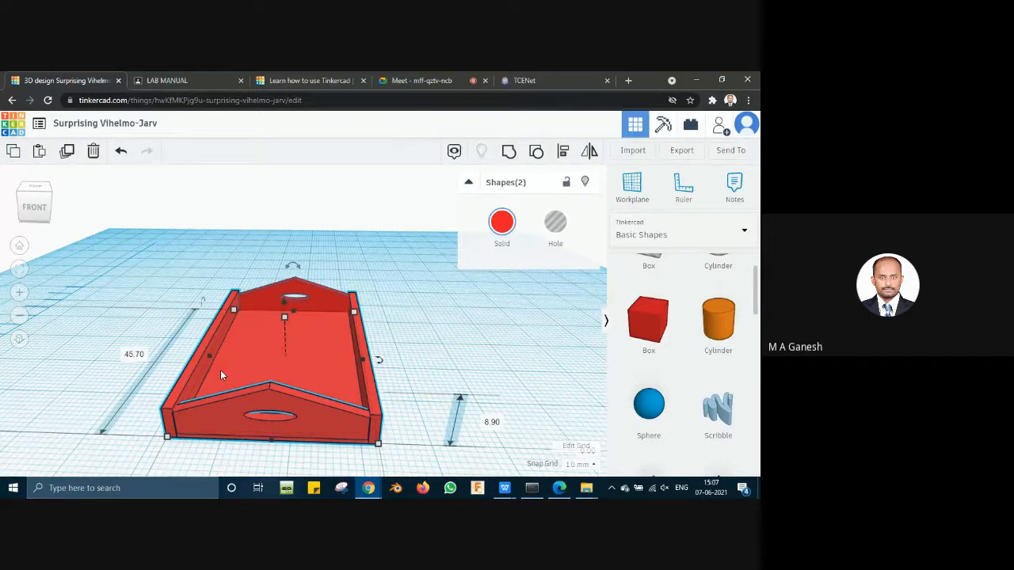
{"action": "key", "text": "l"}
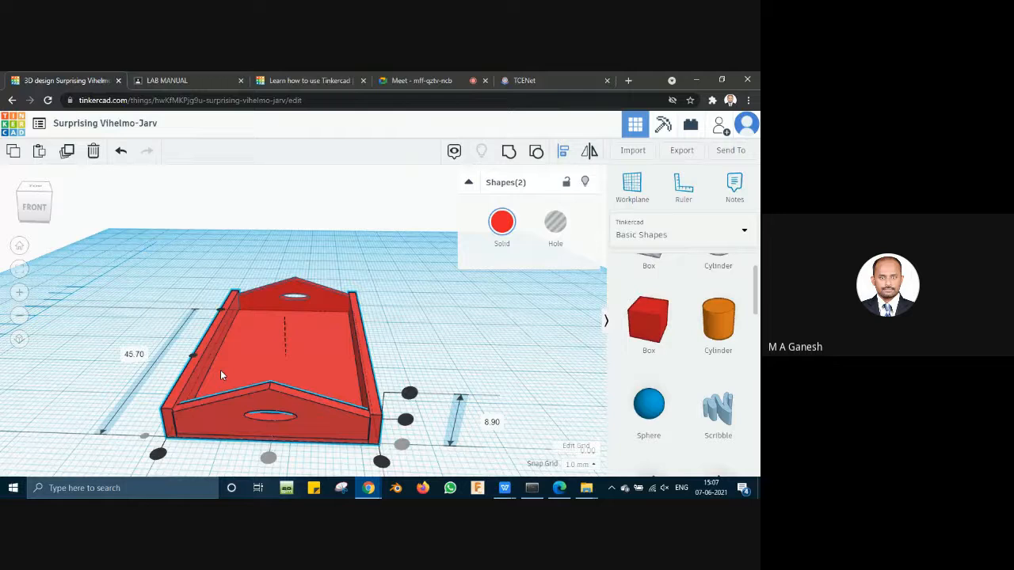
{"action": "left_click", "coordinate": [268, 458]}
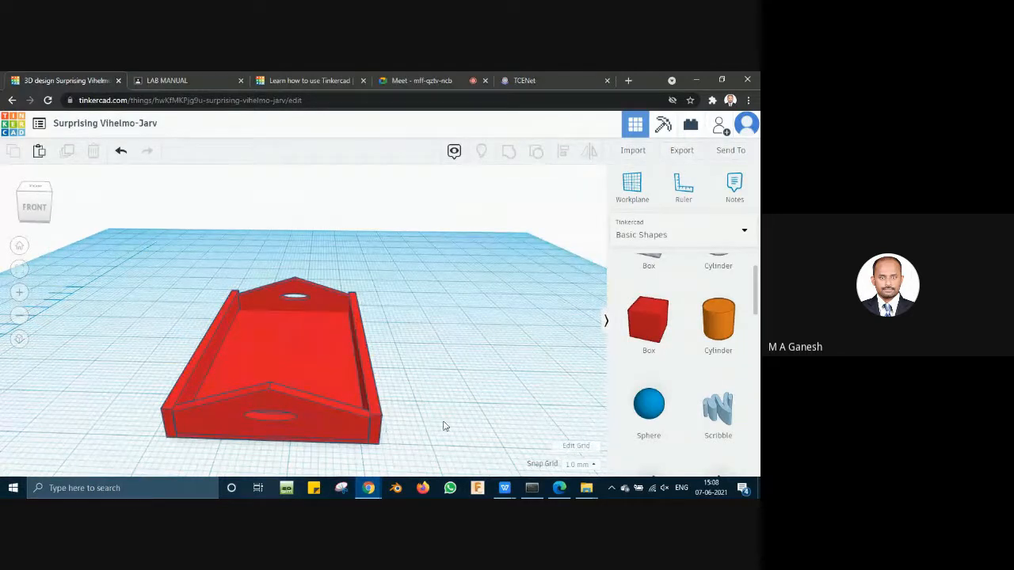
{"action": "right_click_drag", "start_coordinate": [441, 423], "coordinate": [380, 424]}
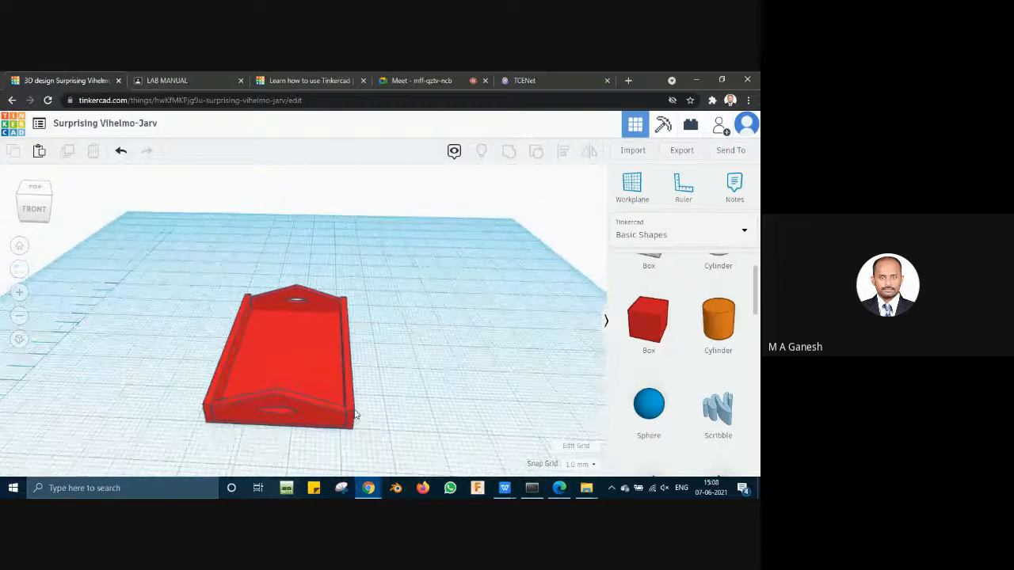
{"action": "left_click", "coordinate": [311, 416]}
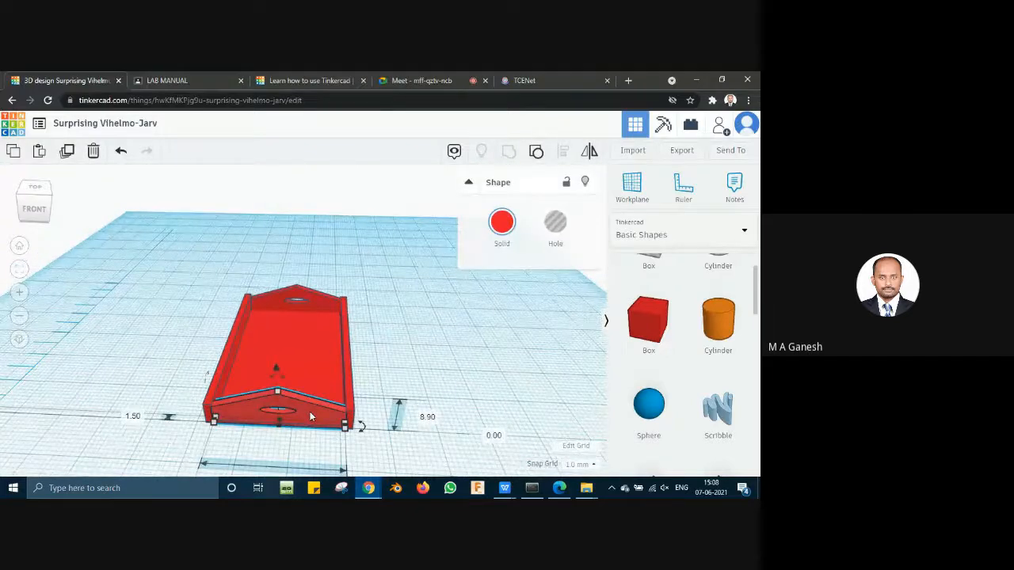
{"action": "left_click", "coordinate": [299, 363], "text": "shift"}
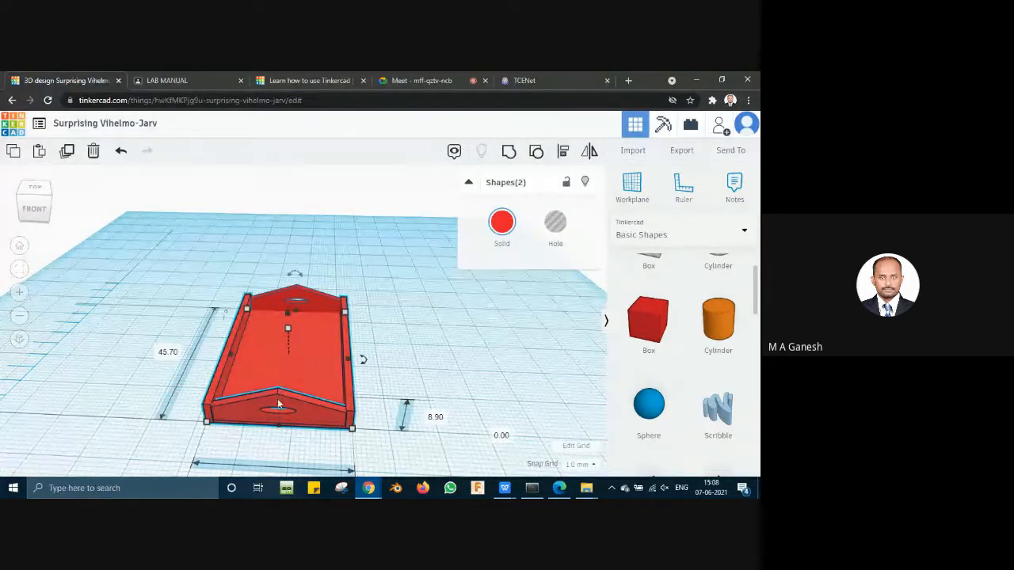
{"action": "key", "text": "l"}
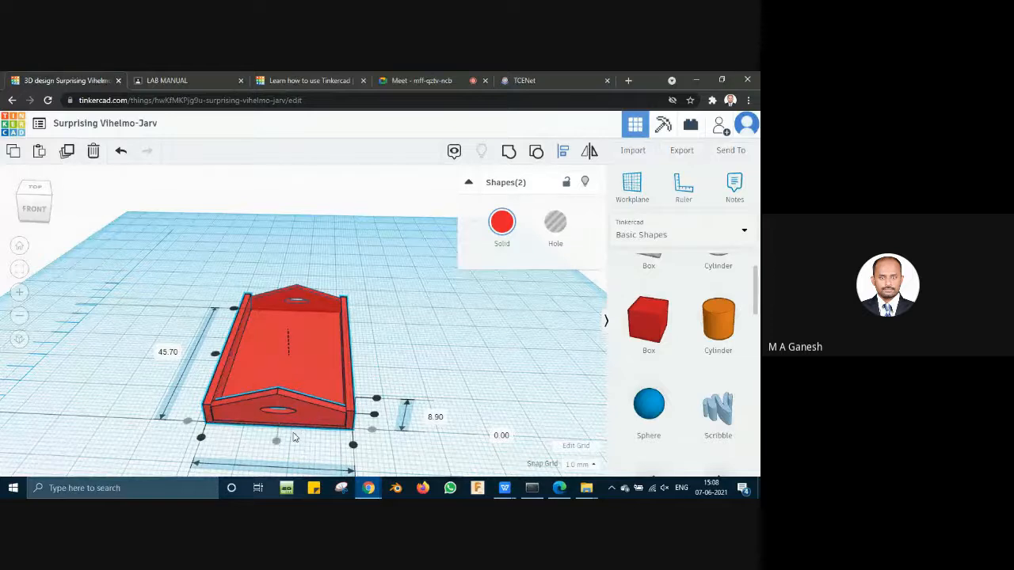
{"action": "scroll", "coordinate": [261, 445], "scroll_direction": "up", "scroll_amount": 3}
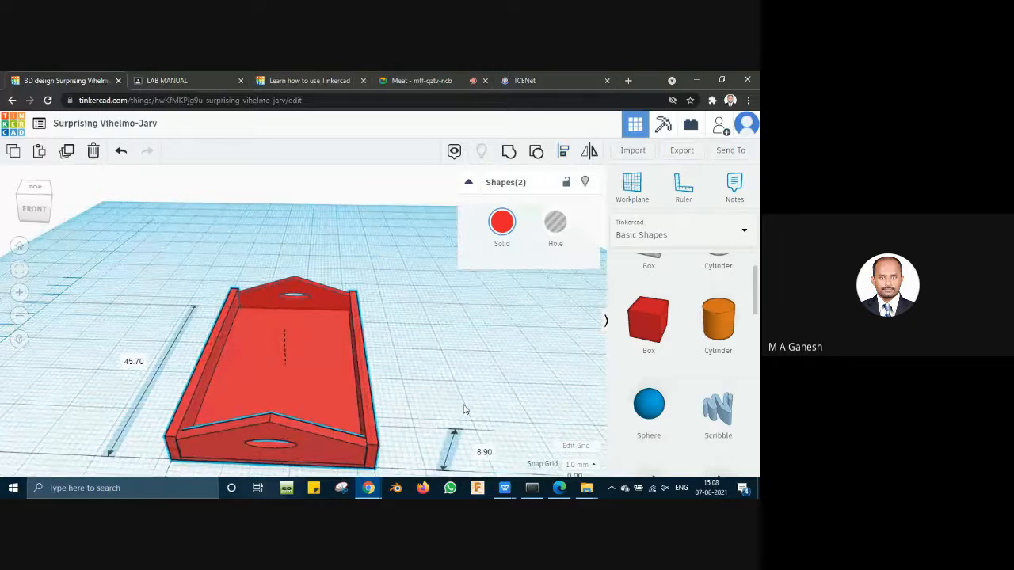
{"action": "mouse_move", "coordinate": [464, 409]}
{"action": "right_mouse_down"}
{"action": "mouse_move", "coordinate": [489, 396]}
{"action": "mouse_move", "coordinate": [455, 424]}
{"action": "right_mouse_up"}
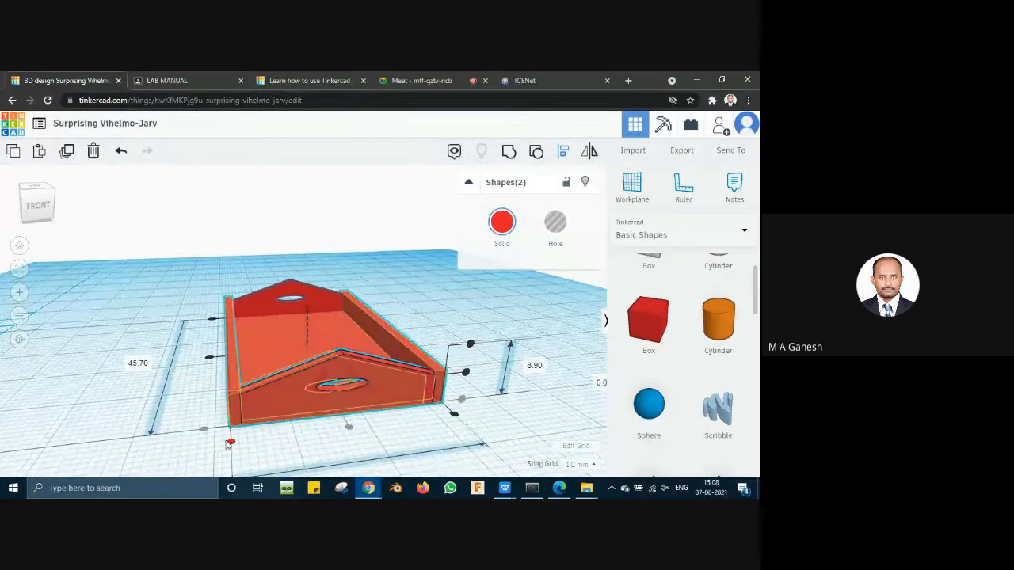
{"action": "mouse_move", "coordinate": [285, 447]}
{"action": "right_mouse_down"}
{"action": "mouse_move", "coordinate": [515, 435]}
{"action": "mouse_move", "coordinate": [557, 450]}
{"action": "mouse_move", "coordinate": [419, 460]}
{"action": "mouse_move", "coordinate": [389, 434]}
{"action": "mouse_move", "coordinate": [271, 458]}
{"action": "right_mouse_up"}
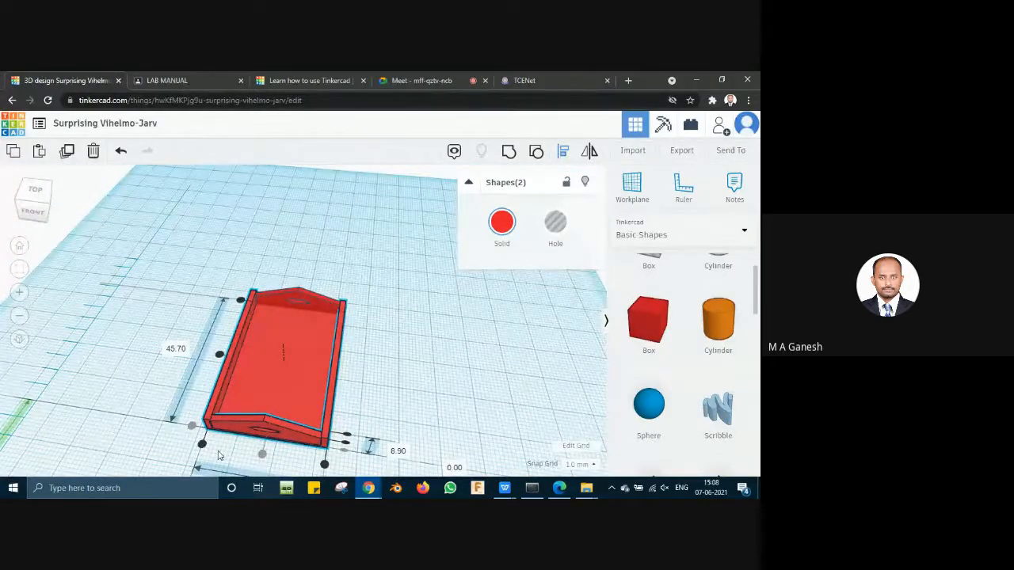
{"action": "left_click", "coordinate": [346, 455]}
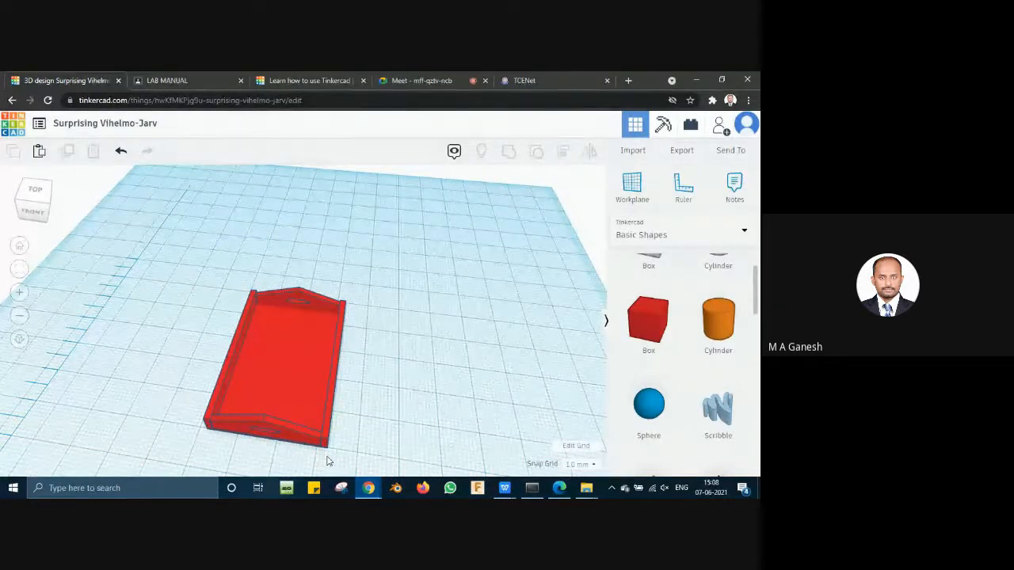
Step: Center-align the back end panel with the tray body across the width and align it flush with the body's back end
{"action": "right_click_drag", "start_coordinate": [283, 463], "coordinate": [322, 422]}
{"action": "right_click_drag", "start_coordinate": [480, 459], "coordinate": [335, 378]}
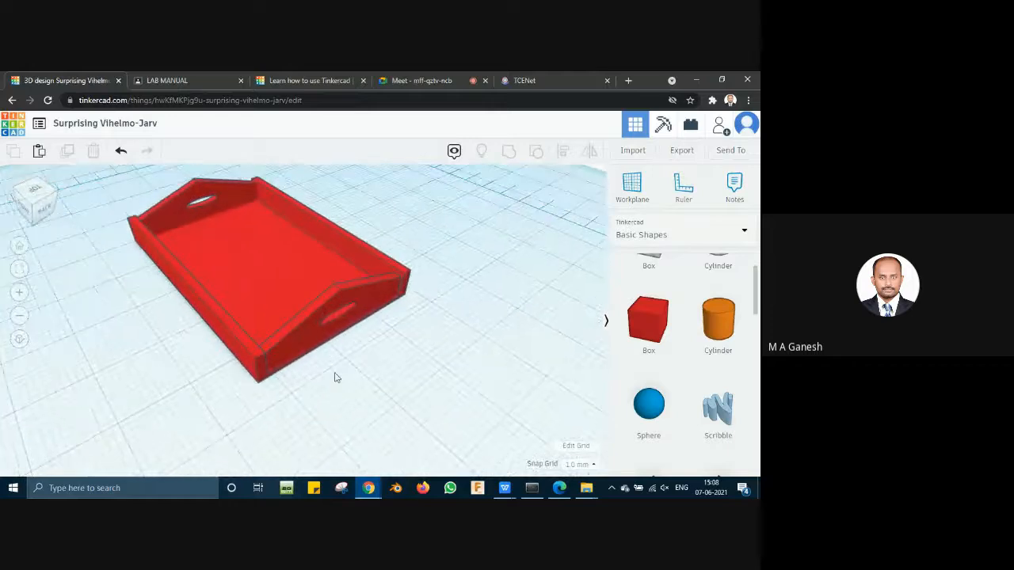
{"action": "left_click", "coordinate": [293, 331]}
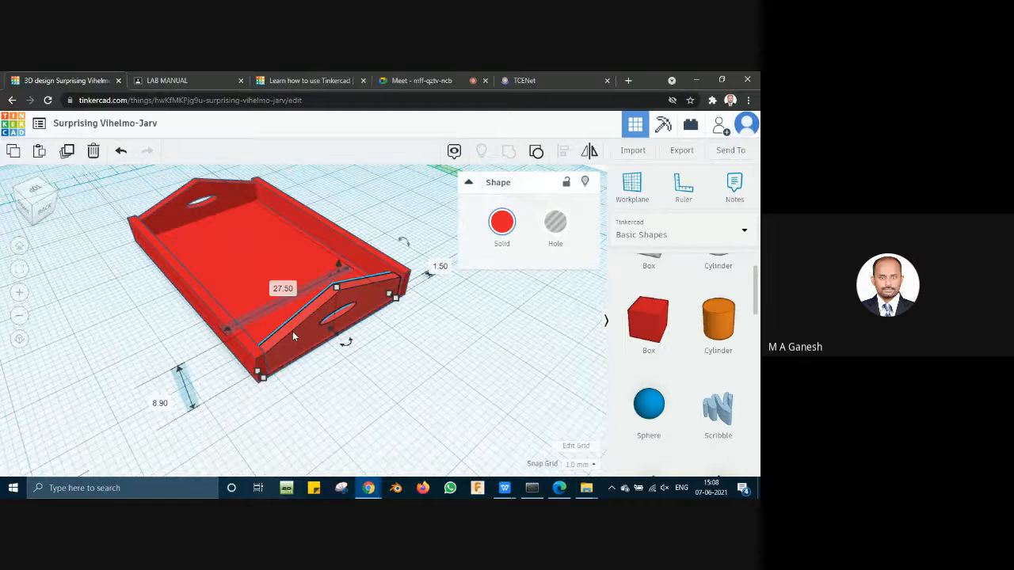
{"action": "left_click", "coordinate": [258, 293], "text": "shift"}
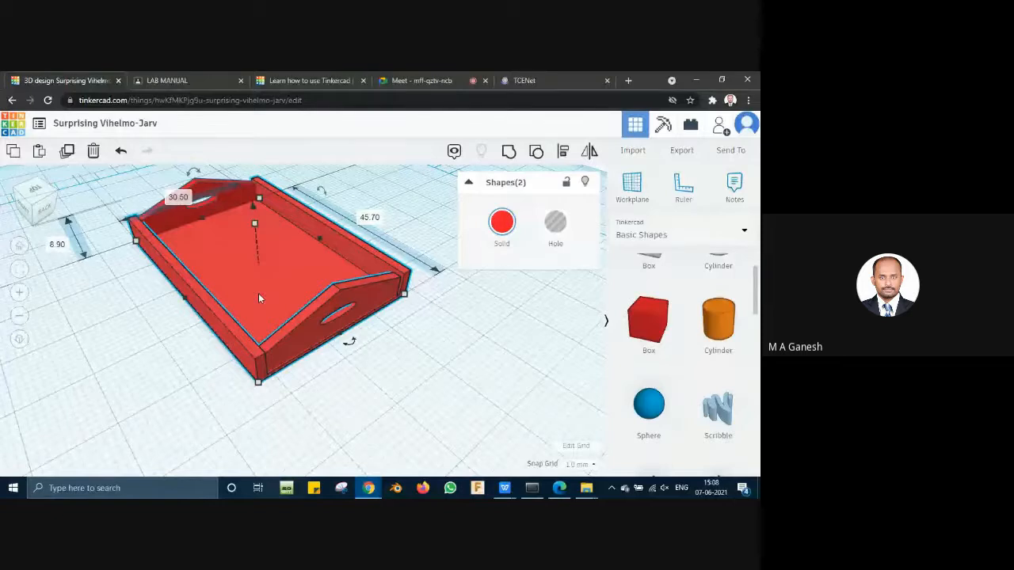
{"action": "key", "text": "l"}
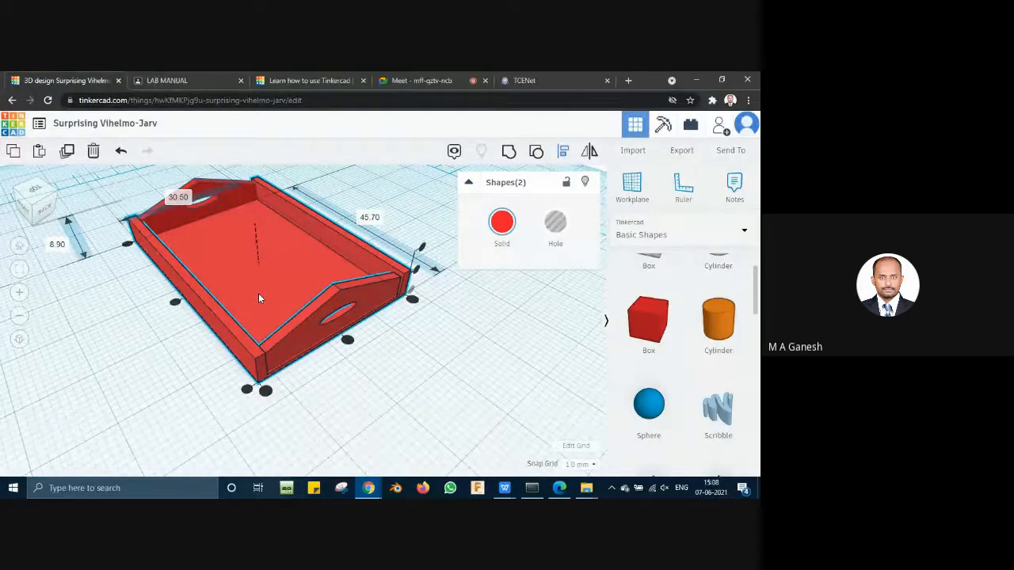
{"action": "left_click", "coordinate": [347, 340]}
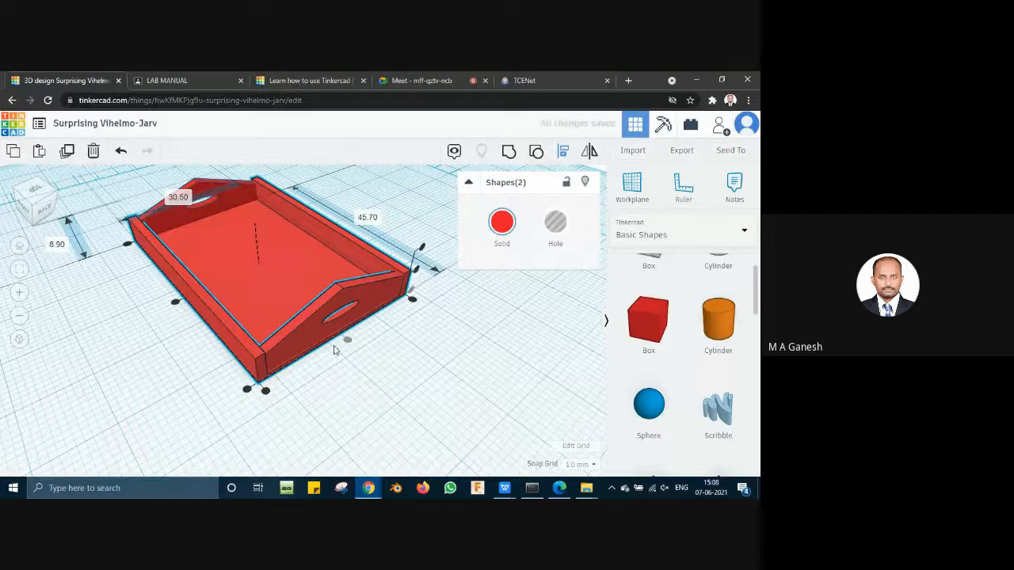
{"action": "left_click", "coordinate": [247, 391]}
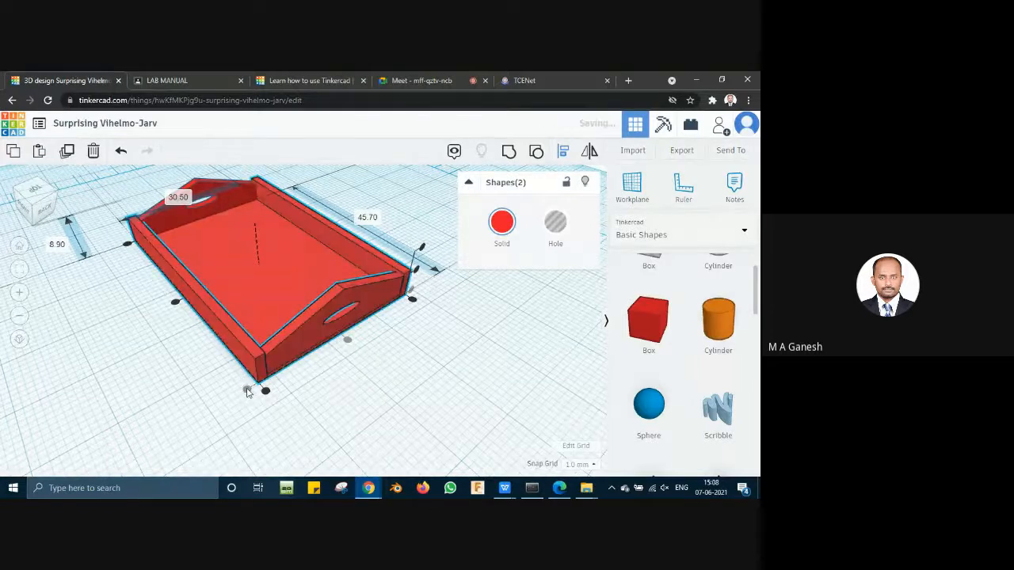
{"action": "left_click", "coordinate": [385, 389]}
Step: Lift the back end panel 1 mm above the workplane
{"action": "scroll", "coordinate": [419, 376], "scroll_direction": "up", "scroll_amount": 2}
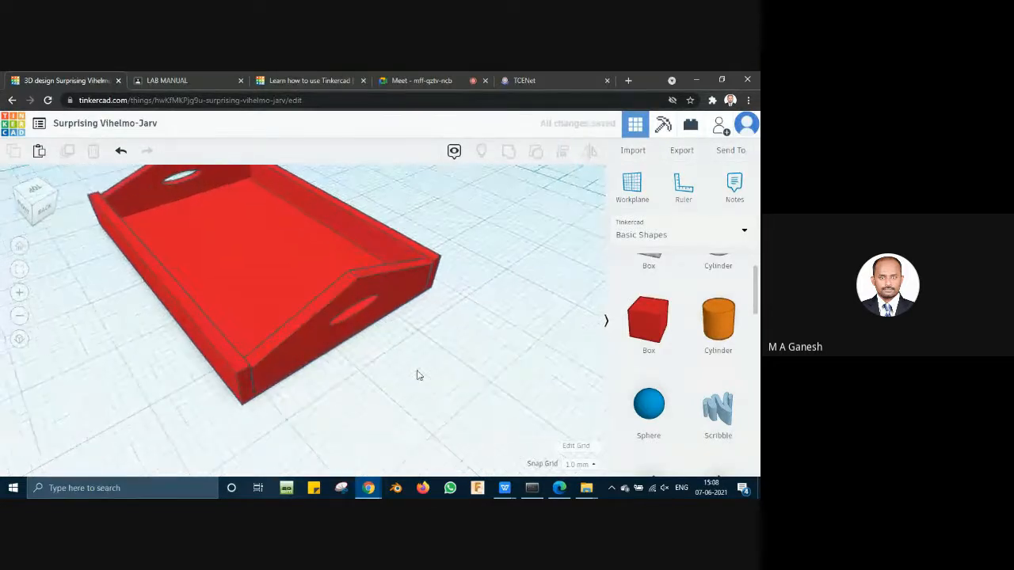
{"action": "right_click_drag", "start_coordinate": [400, 374], "coordinate": [351, 353]}
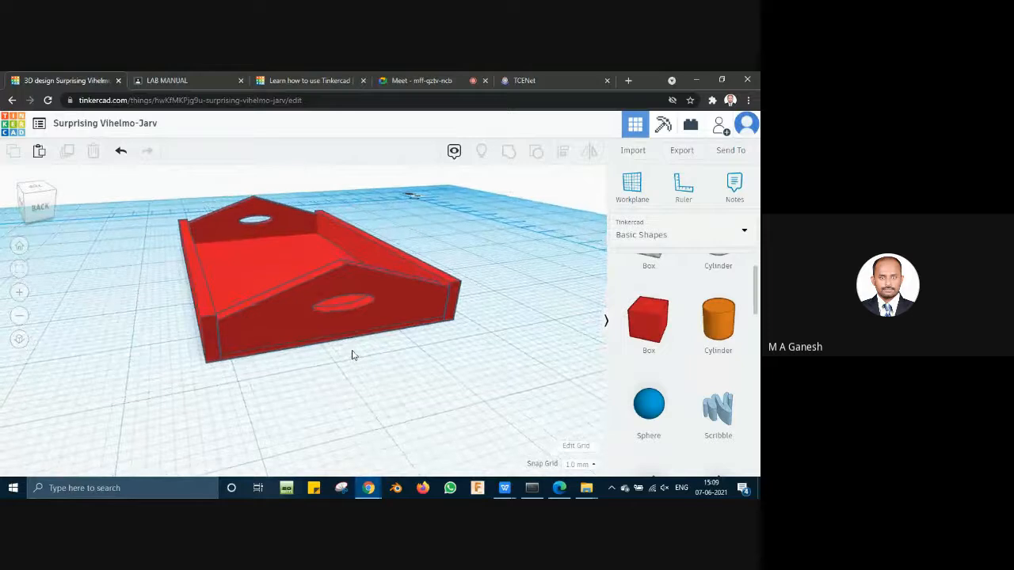
{"action": "left_click", "coordinate": [259, 319]}
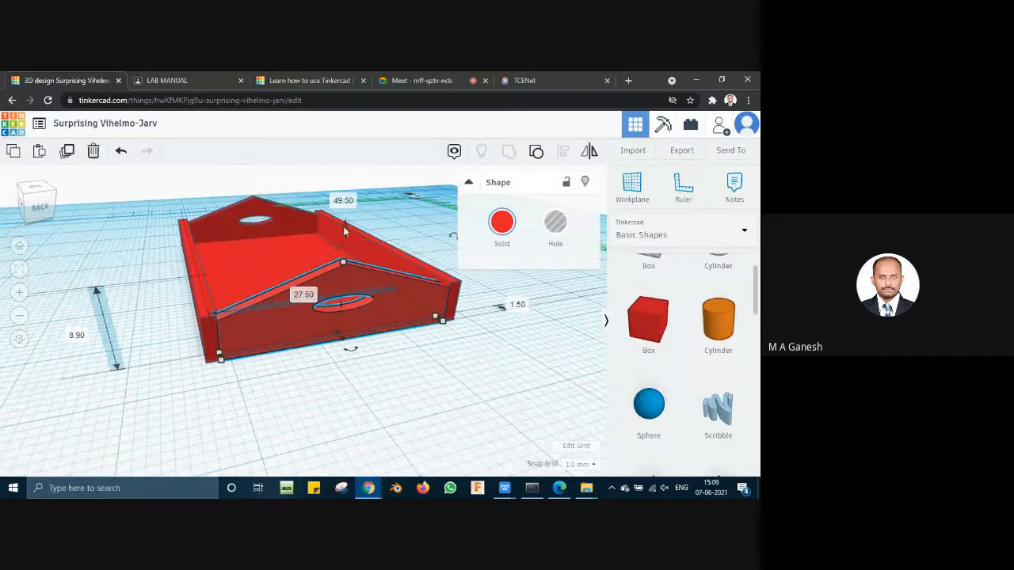
{"action": "left_click_drag", "start_coordinate": [344, 226], "coordinate": [344, 221]}
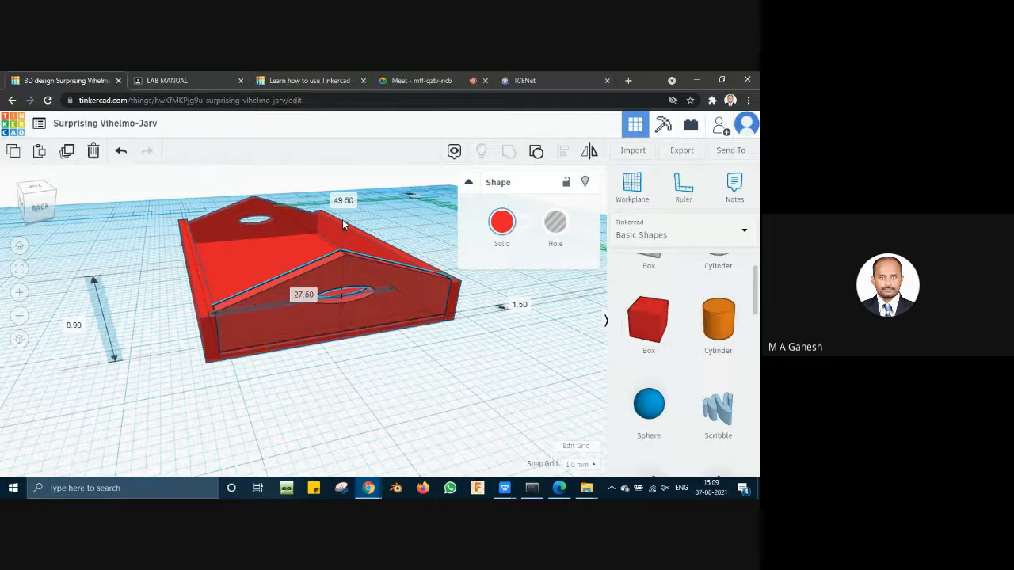
{"action": "left_click_drag", "start_coordinate": [343, 220], "coordinate": [342, 222]}
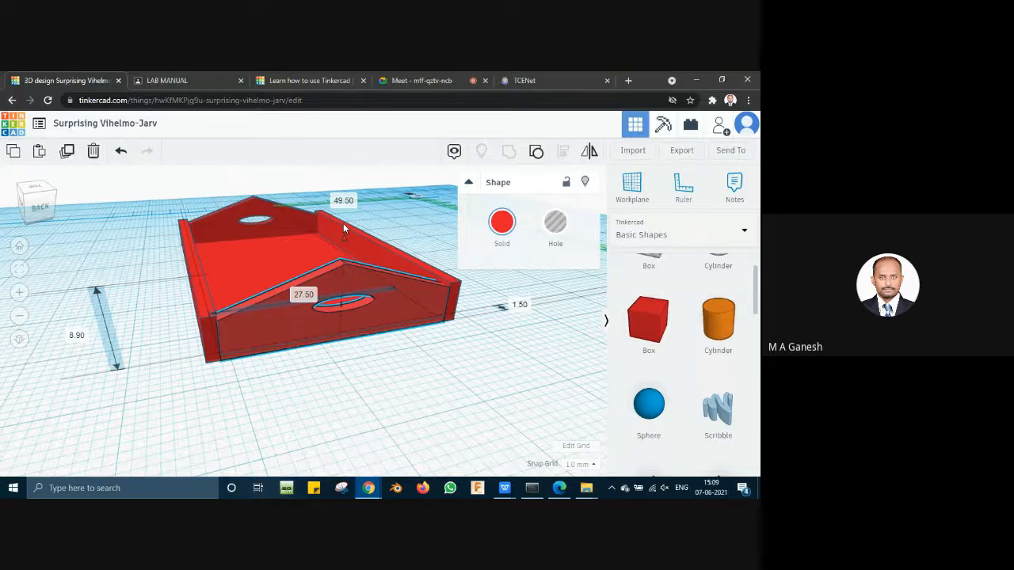
{"action": "left_click_drag", "start_coordinate": [343, 223], "coordinate": [345, 221]}
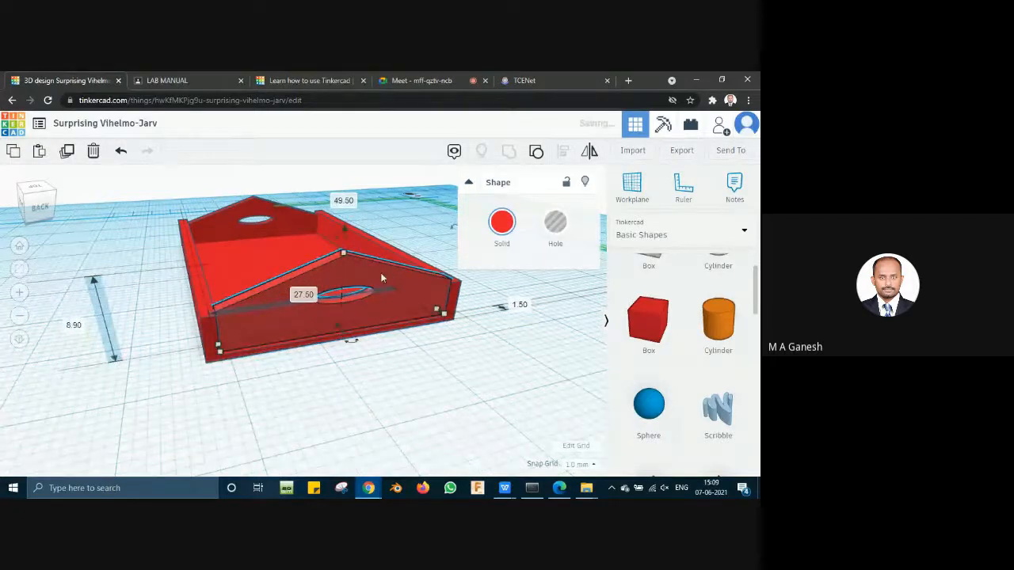
{"action": "scroll", "coordinate": [395, 308], "scroll_direction": "up", "scroll_amount": 2}
{"action": "scroll", "coordinate": [395, 308], "scroll_direction": "down", "scroll_amount": 2}
{"action": "scroll", "coordinate": [395, 307], "scroll_direction": "down", "scroll_amount": 3}
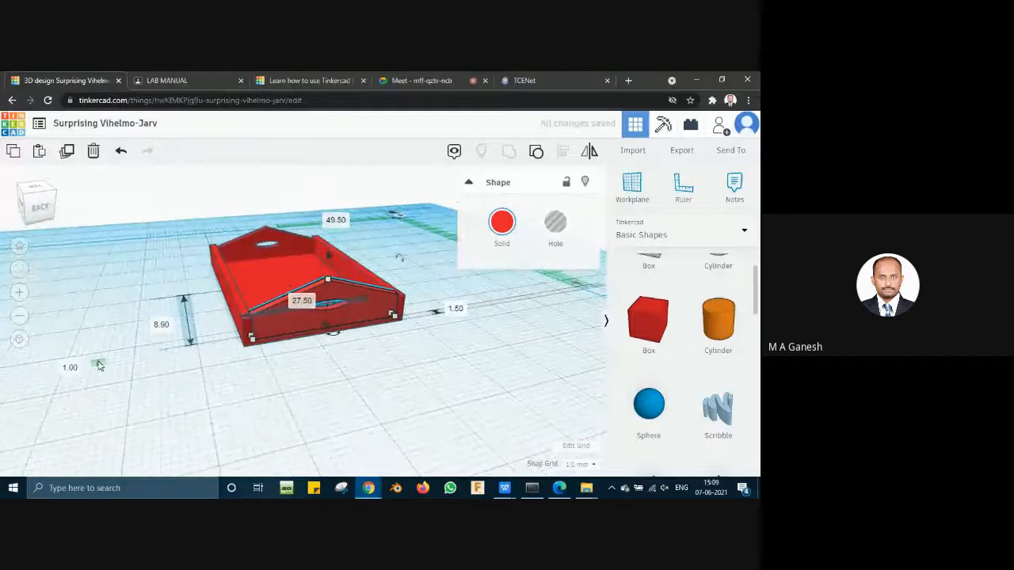
{"action": "left_click", "coordinate": [104, 362]}
Step: Set the back end panel's elevation above the workplane to 0.6 mm
{"action": "left_click", "coordinate": [288, 322]}
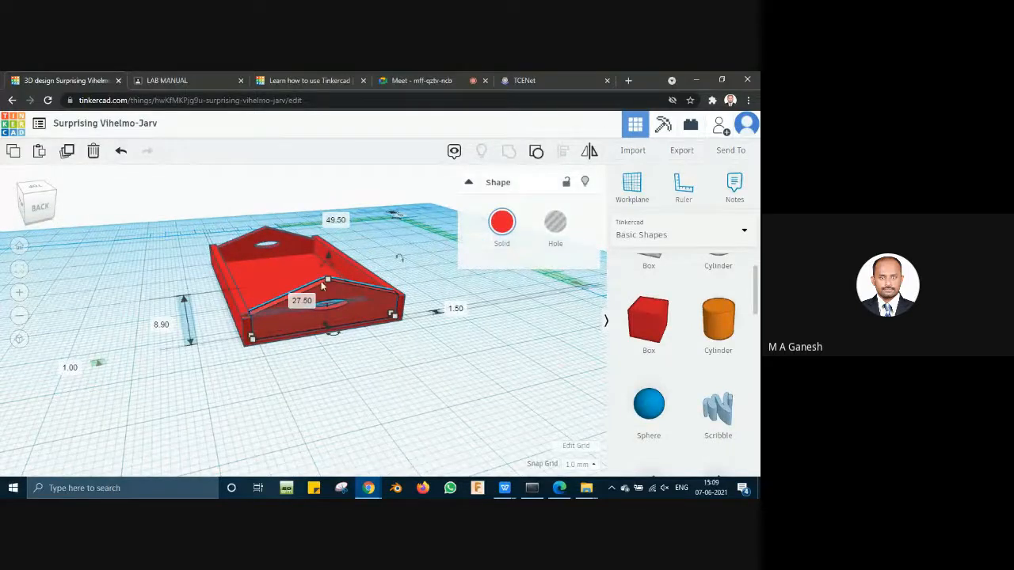
{"action": "left_click_drag", "start_coordinate": [329, 254], "coordinate": [331, 247]}
{"action": "left_click", "coordinate": [75, 366]}
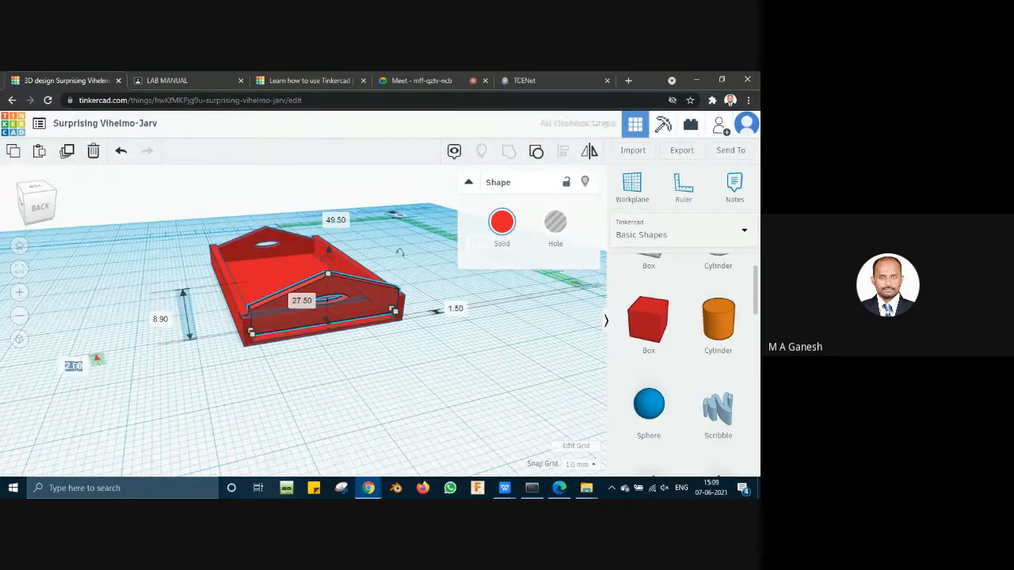
{"action": "type", "text": "0.5"}
{"action": "key", "text": "Return"}
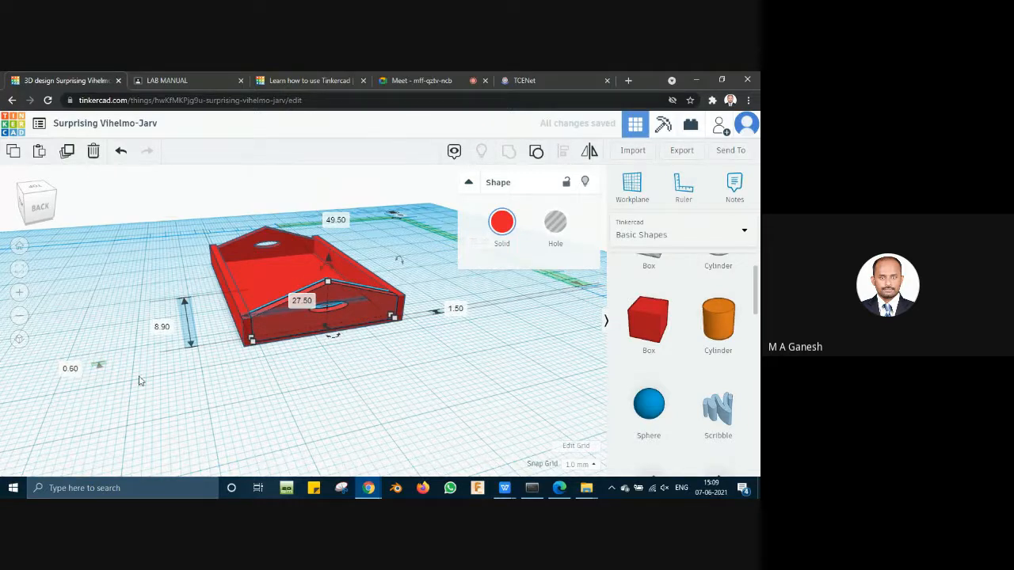
{"action": "left_click", "coordinate": [264, 393]}
Step: Set the front end panel's elevation above the workplane to 0.6 mm
{"action": "right_click_drag", "start_coordinate": [265, 394], "coordinate": [467, 367]}
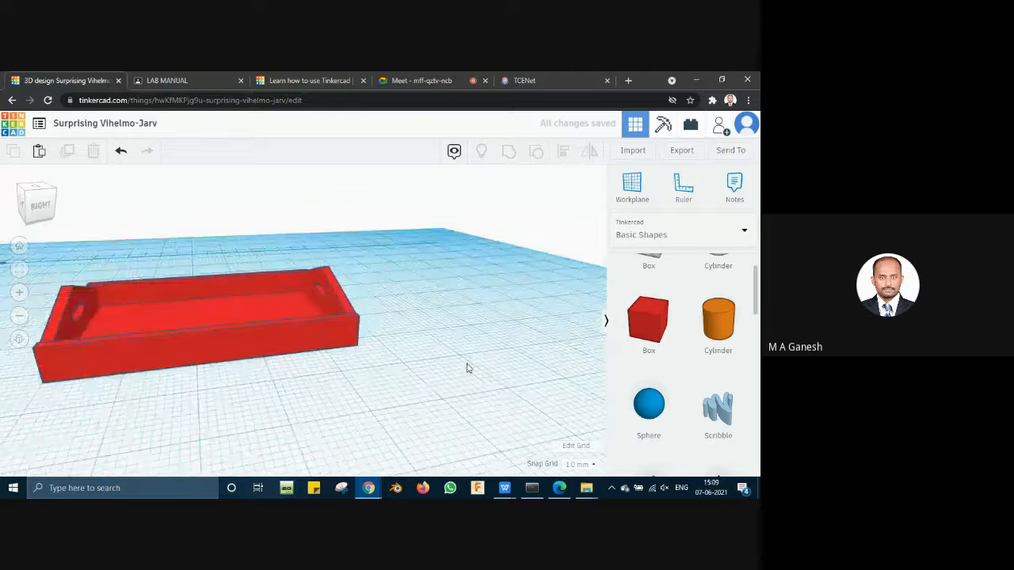
{"action": "scroll", "coordinate": [276, 401], "scroll_direction": "up", "scroll_amount": 3}
{"action": "left_click", "coordinate": [137, 386]}
{"action": "scroll", "coordinate": [137, 386], "scroll_direction": "down", "scroll_amount": 3}
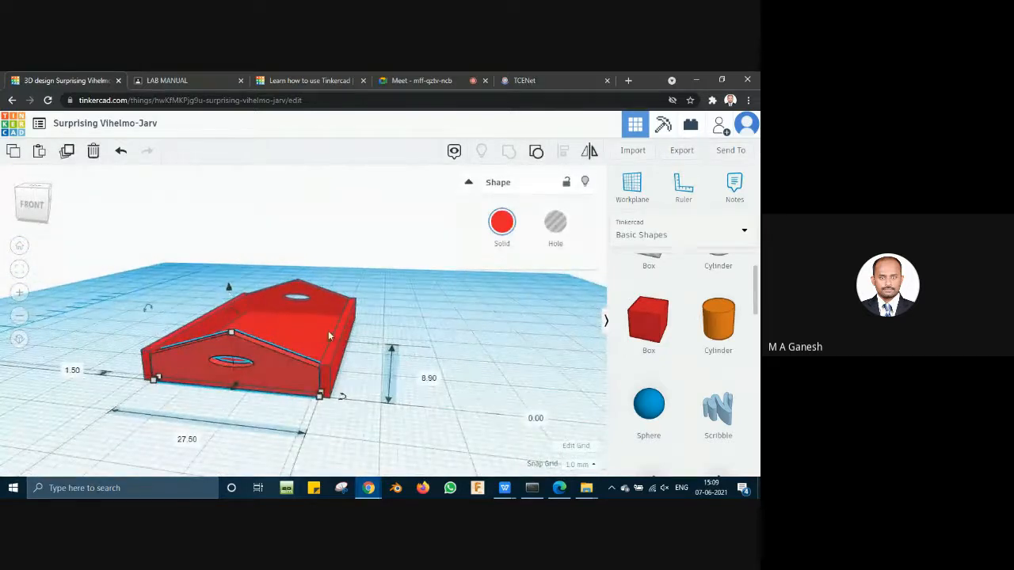
{"action": "left_click", "coordinate": [539, 418]}
{"action": "type", "text": "9"}
{"action": "key", "text": "Return"}
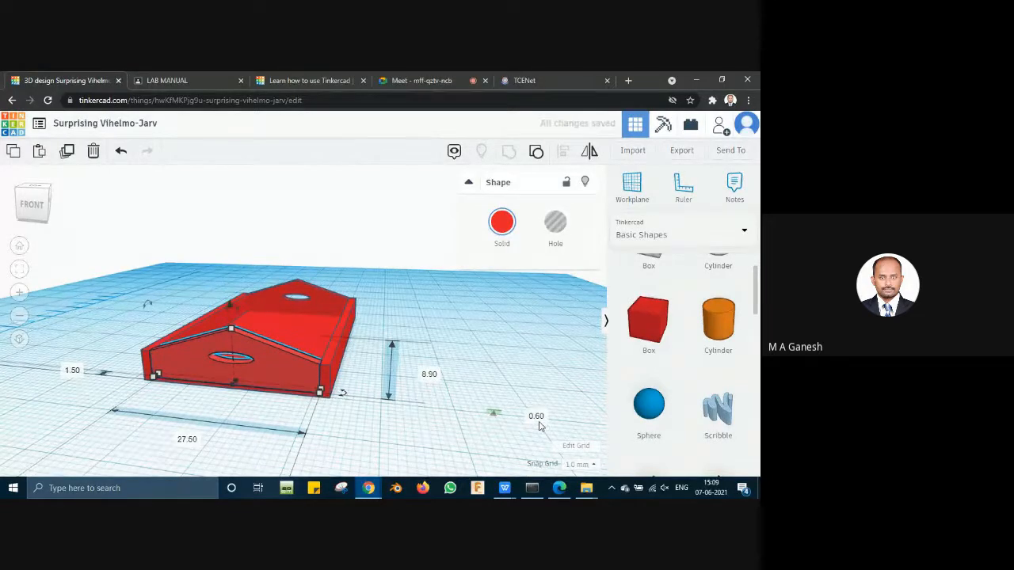
{"action": "left_click", "coordinate": [533, 357]}
Step: Group the tray body and both slotted end panels into one shape and inspect it from all sides
{"action": "left_click_drag", "start_coordinate": [104, 254], "coordinate": [464, 426]}
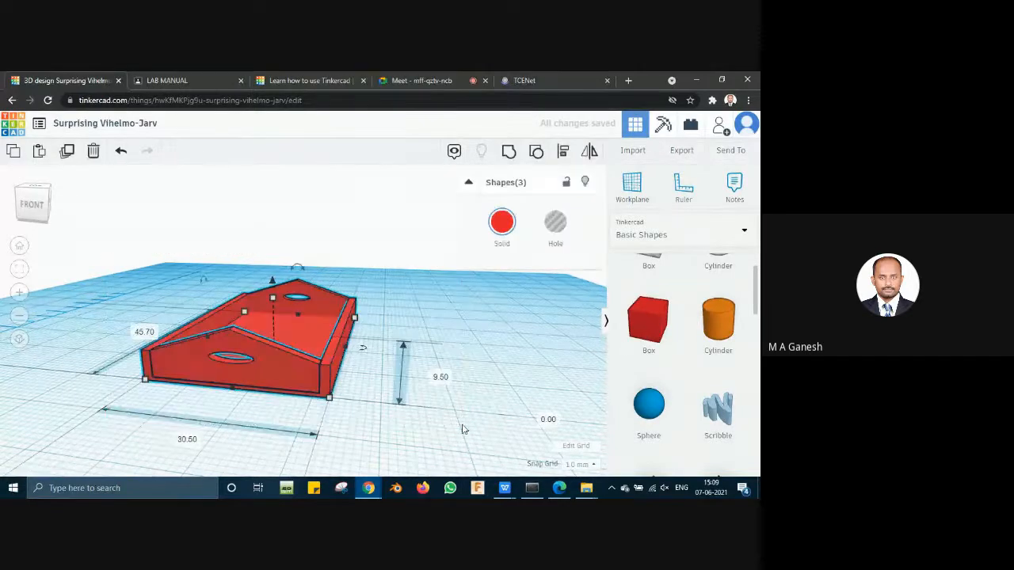
{"action": "left_click", "coordinate": [509, 161]}
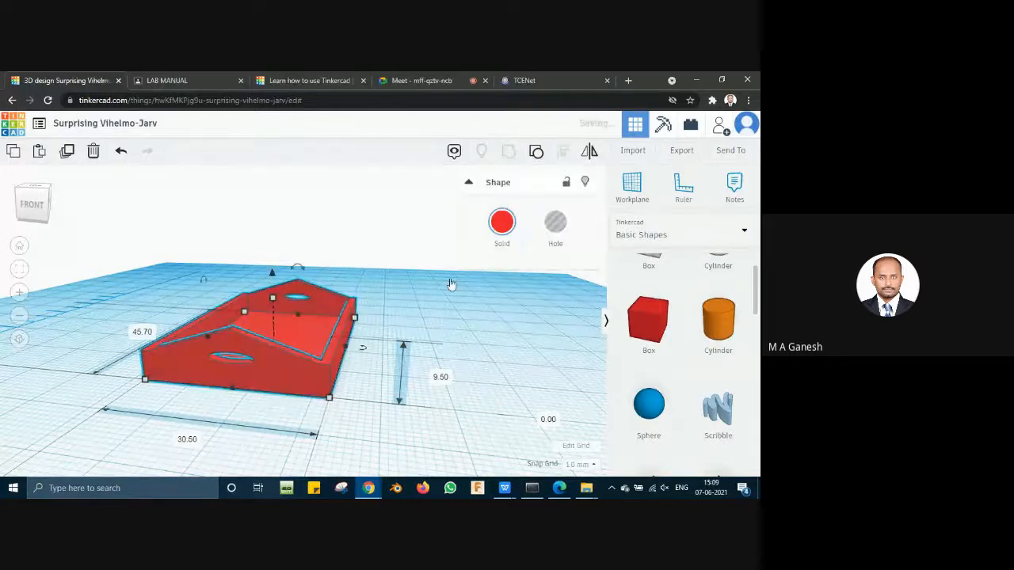
{"action": "left_click", "coordinate": [506, 360]}
{"action": "right_click_drag", "start_coordinate": [492, 368], "coordinate": [324, 301]}
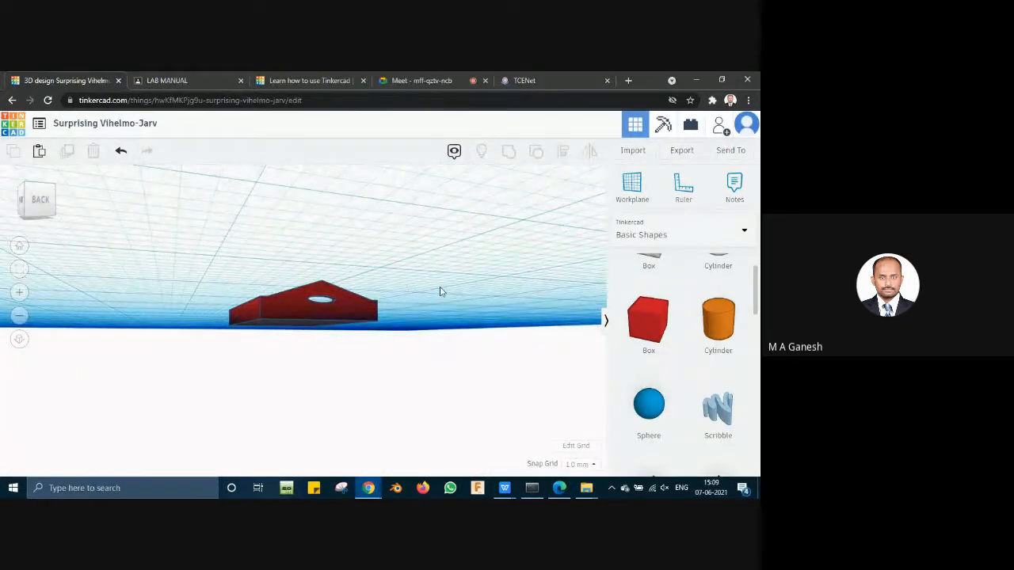
{"action": "right_click_drag", "start_coordinate": [441, 291], "coordinate": [393, 380]}
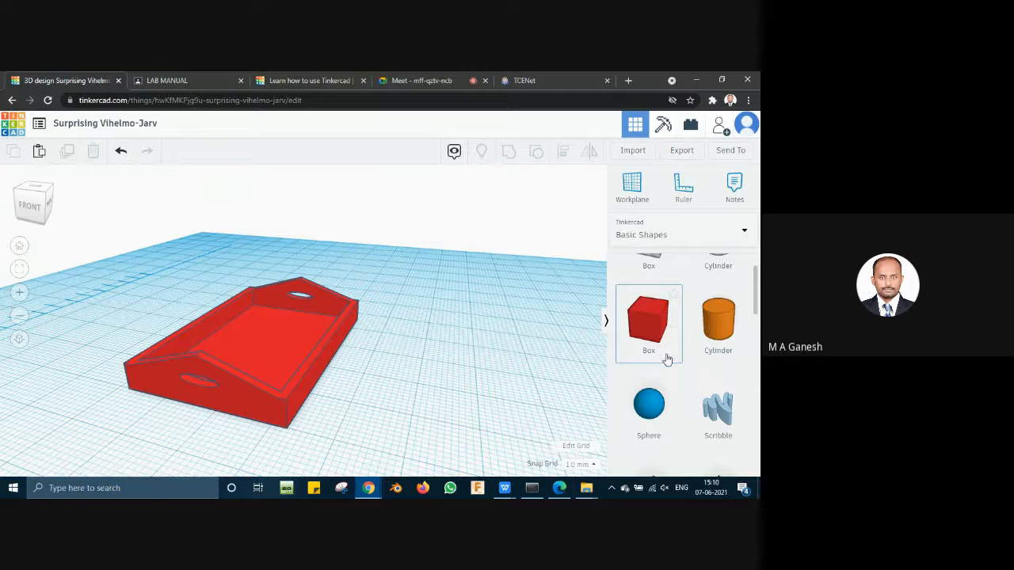
{"action": "scroll", "coordinate": [686, 358], "scroll_direction": "down", "scroll_amount": 1}
{"action": "scroll", "coordinate": [685, 360], "scroll_direction": "down", "scroll_amount": 2}
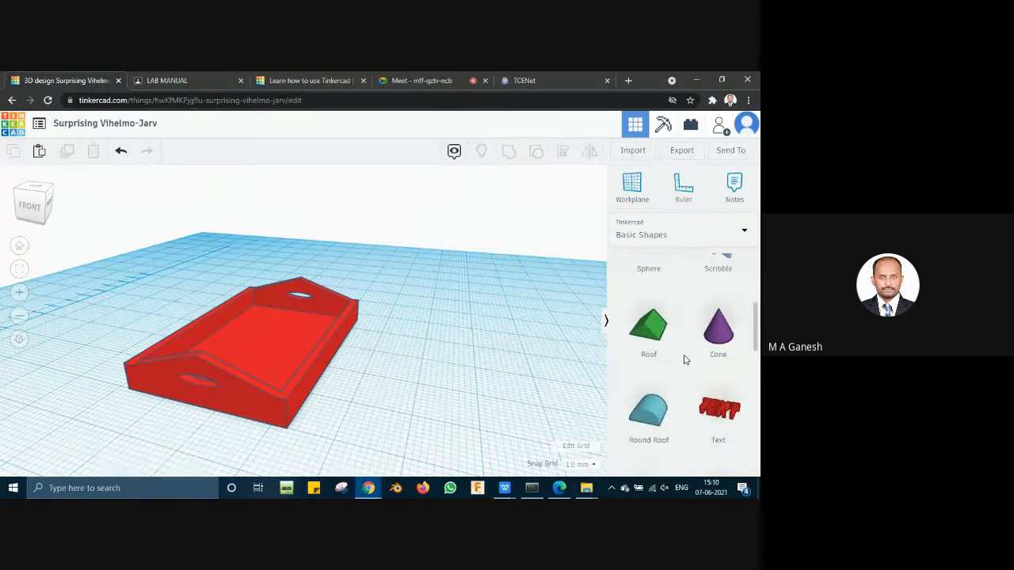
{"action": "scroll", "coordinate": [685, 360], "scroll_direction": "down", "scroll_amount": 1}
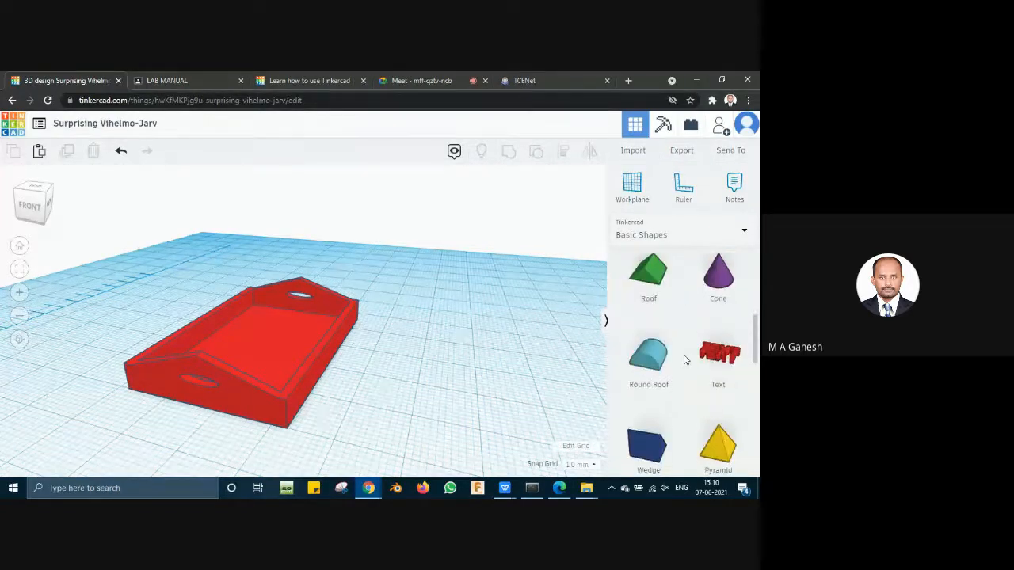
{"action": "scroll", "coordinate": [685, 360], "scroll_direction": "down", "scroll_amount": 5}
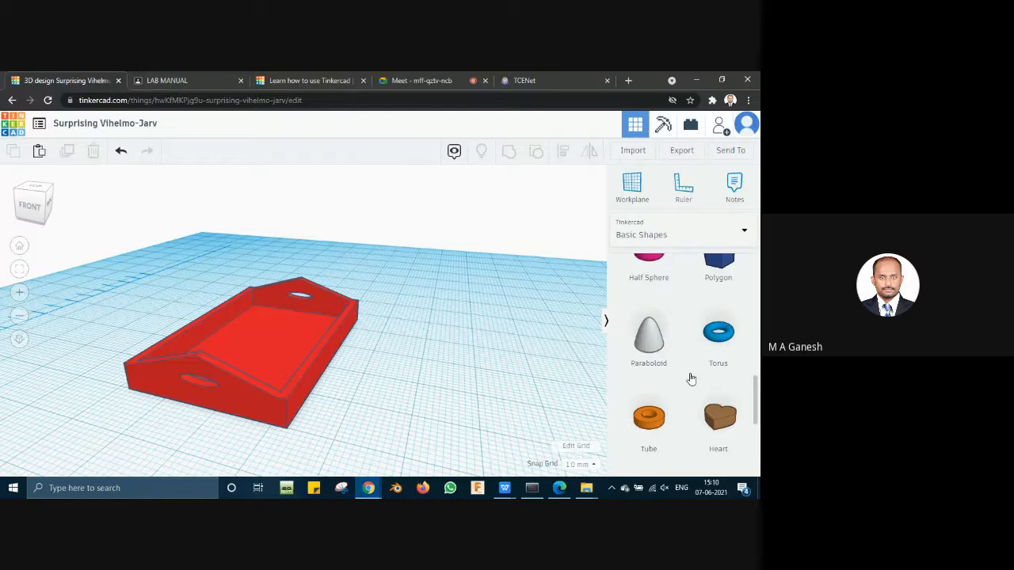
{"action": "scroll", "coordinate": [691, 379], "scroll_direction": "up", "scroll_amount": 3}
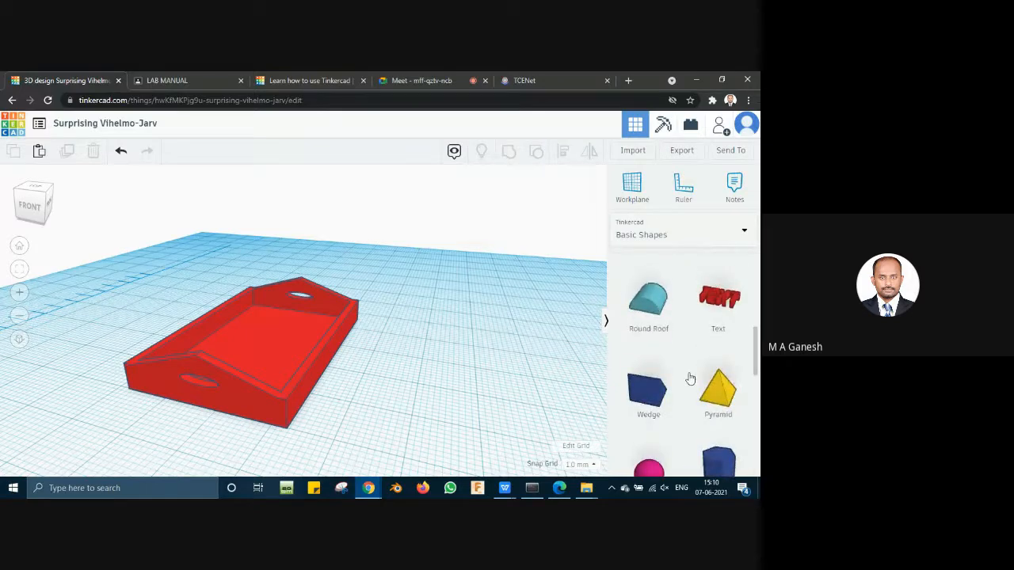
{"action": "scroll", "coordinate": [691, 378], "scroll_direction": "down", "scroll_amount": 1}
{"action": "scroll", "coordinate": [691, 379], "scroll_direction": "up", "scroll_amount": 1}
Step: Examine the tray's slotted end closely and compare it with the dimensioned tray drawing on page 10 of the lab manual
{"action": "right_click_drag", "start_coordinate": [430, 378], "coordinate": [420, 403]}
{"action": "scroll", "coordinate": [293, 399], "scroll_direction": "up", "scroll_amount": 3}
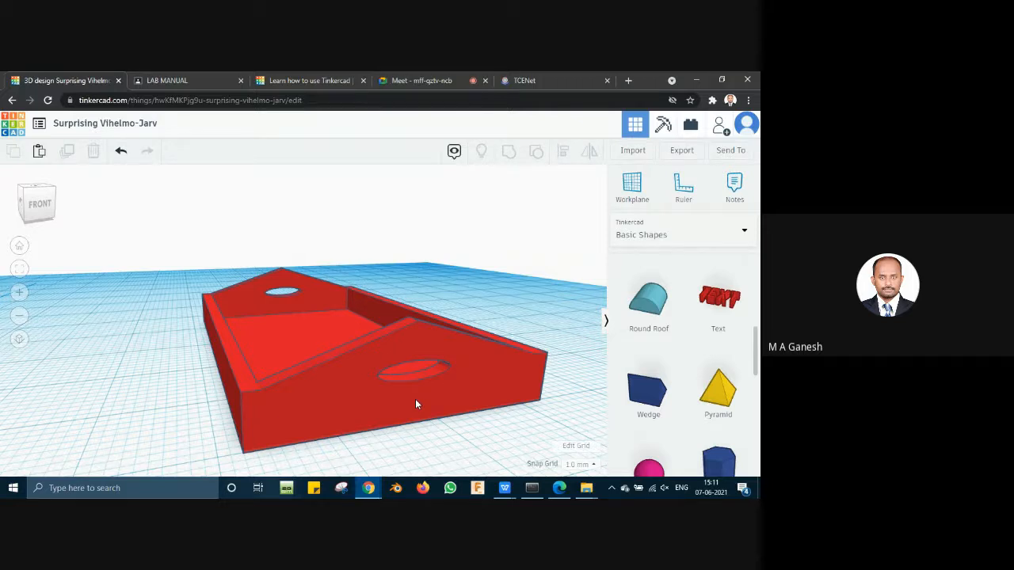
{"action": "left_click", "coordinate": [199, 76]}
{"action": "scroll", "coordinate": [363, 274], "scroll_direction": "down", "scroll_amount": 5}
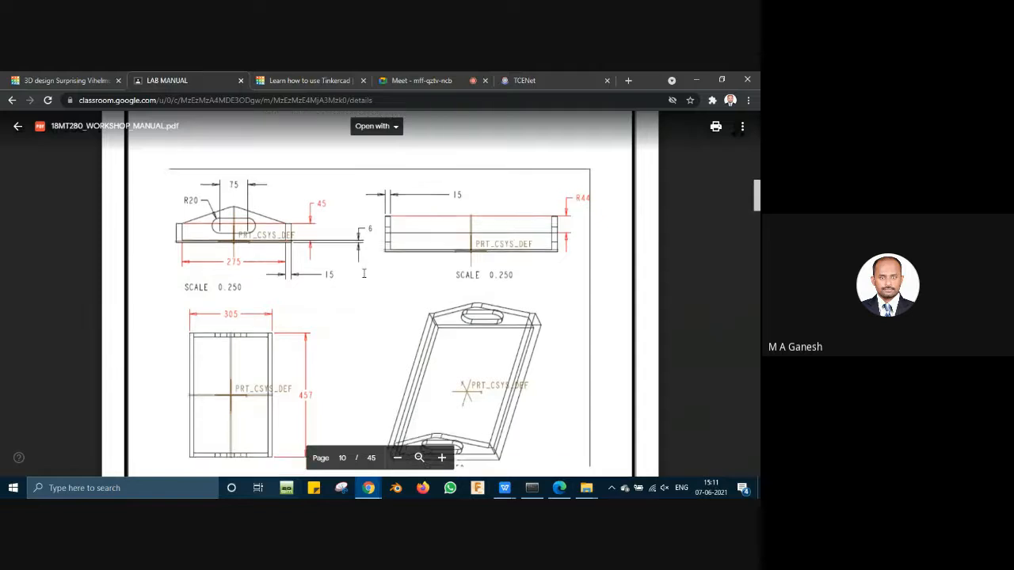
Step: Look through the lab manual beyond the tray drawing, covering the tray's work instructions and the sheet metal section
{"action": "scroll", "coordinate": [363, 273], "scroll_direction": "down", "scroll_amount": 5}
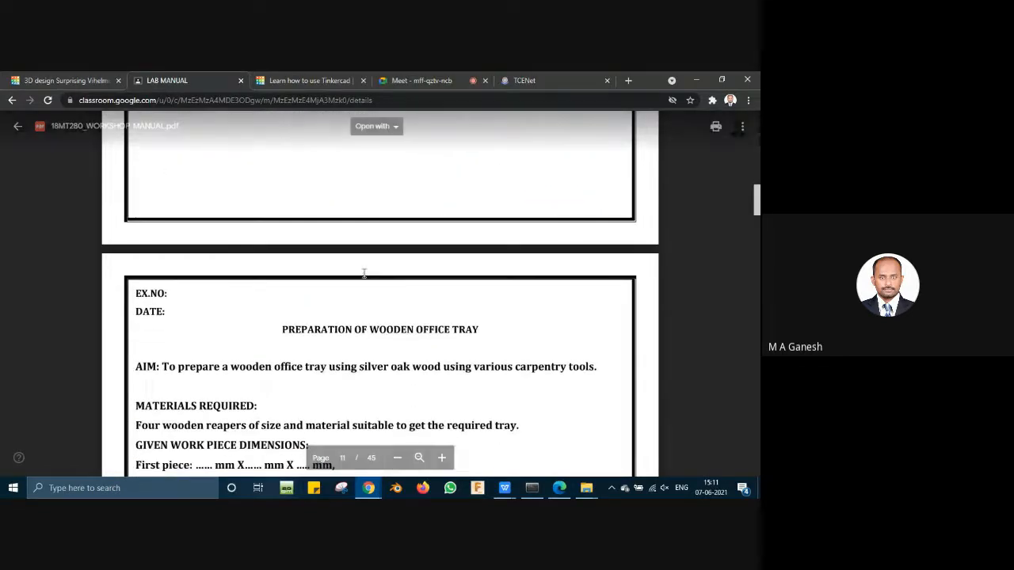
{"action": "scroll", "coordinate": [364, 273], "scroll_direction": "down", "scroll_amount": 10}
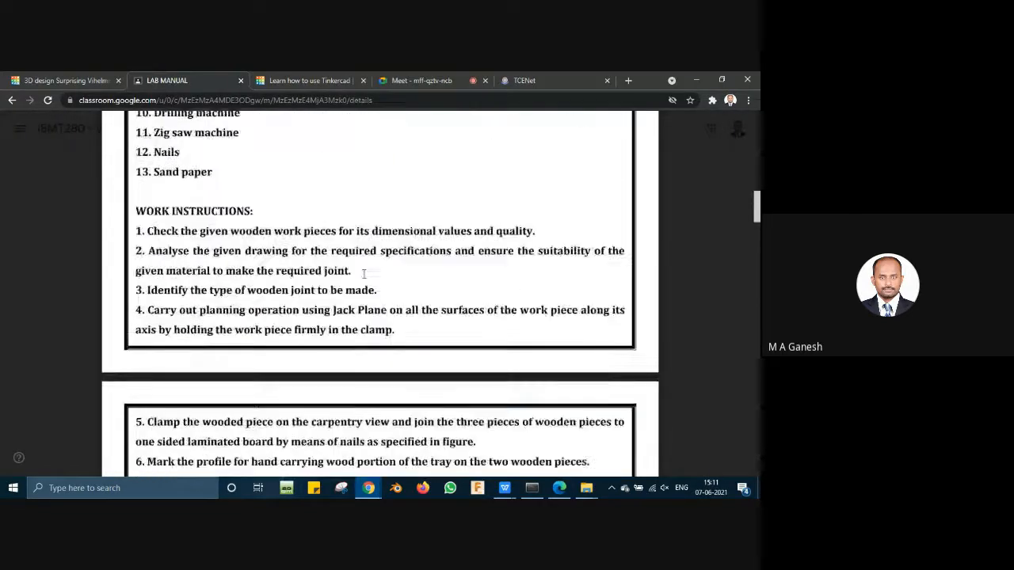
{"action": "scroll", "coordinate": [364, 273], "scroll_direction": "down", "scroll_amount": 10}
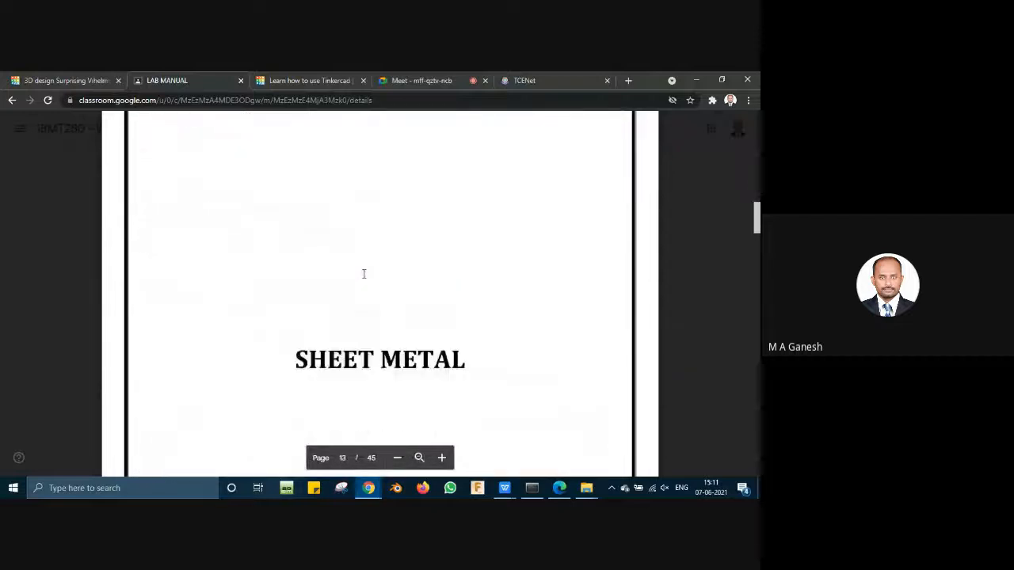
{"action": "scroll", "coordinate": [363, 273], "scroll_direction": "down", "scroll_amount": 10}
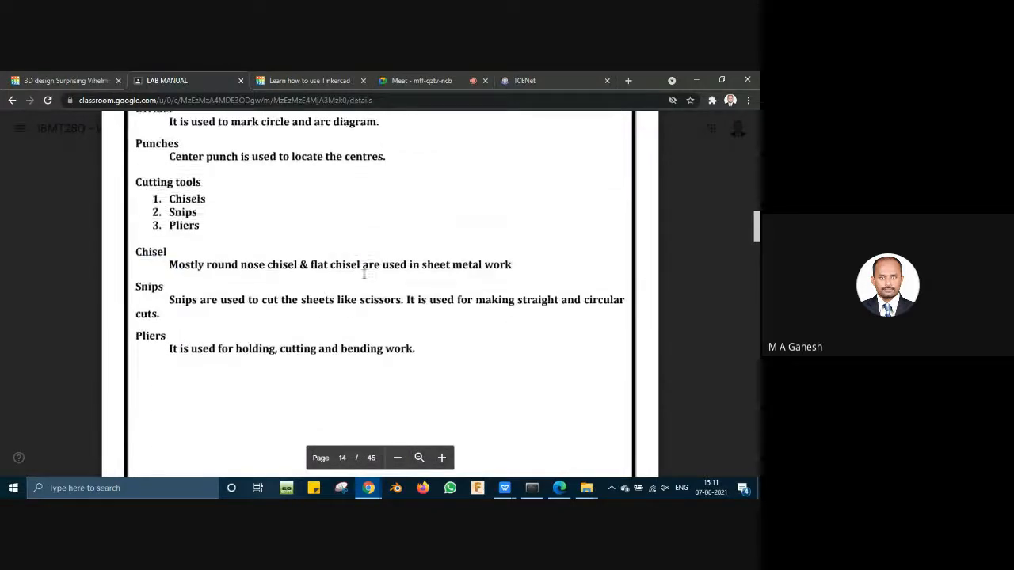
{"action": "scroll", "coordinate": [363, 273], "scroll_direction": "down", "scroll_amount": 10}
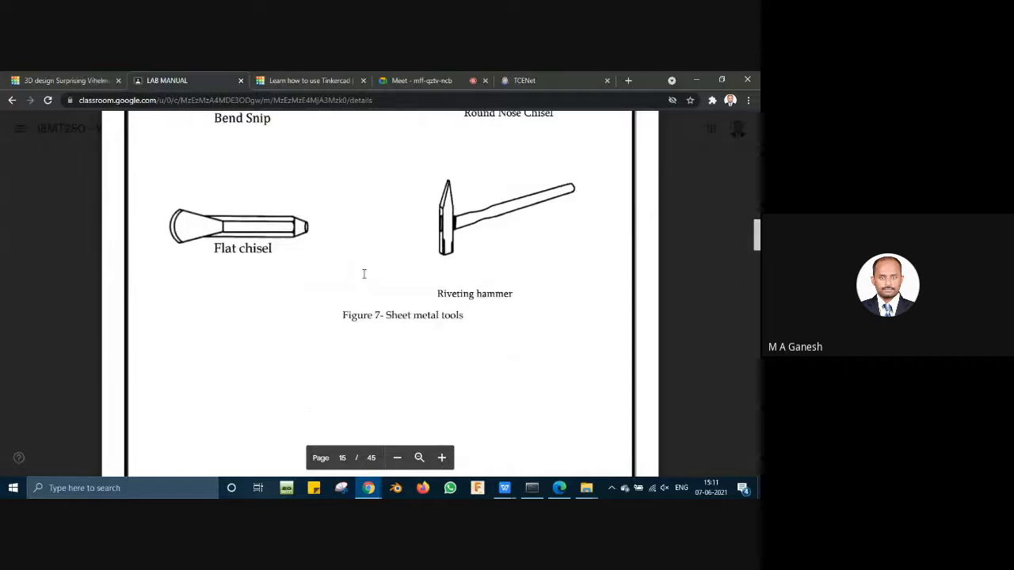
{"action": "scroll", "coordinate": [363, 273], "scroll_direction": "down", "scroll_amount": 5}
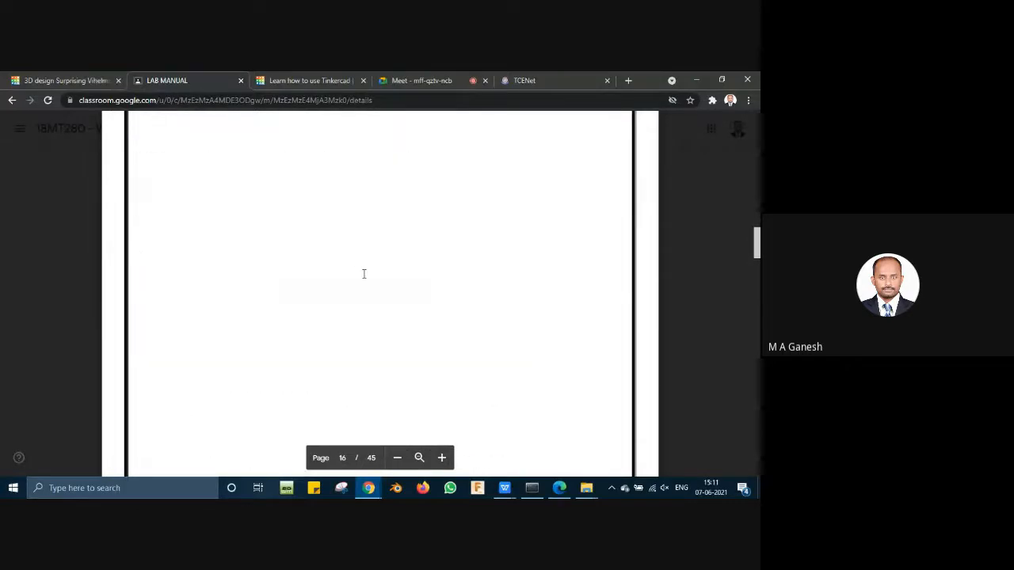
{"action": "scroll", "coordinate": [364, 274], "scroll_direction": "down", "scroll_amount": 10}
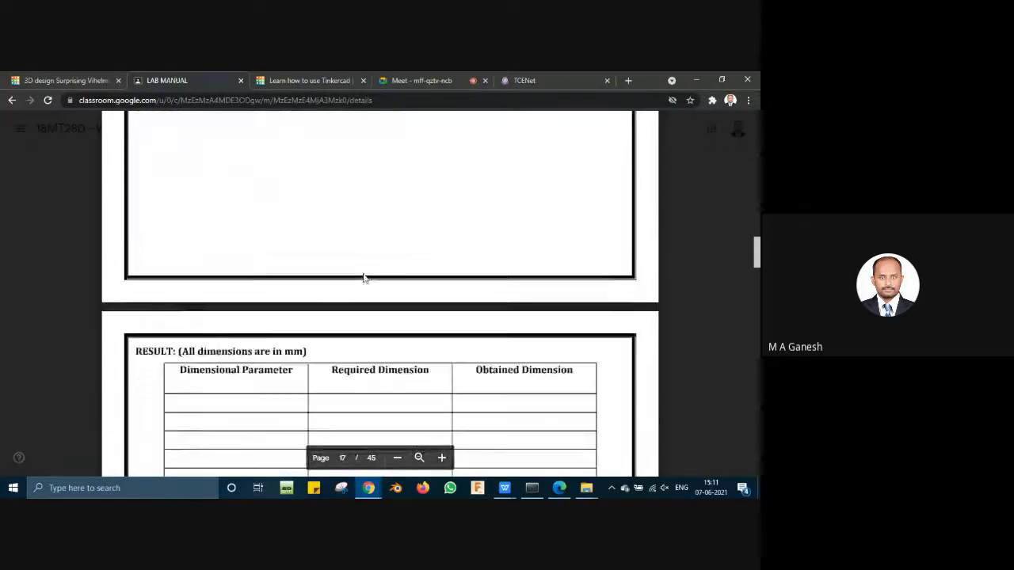
{"action": "scroll", "coordinate": [363, 278], "scroll_direction": "down", "scroll_amount": 10}
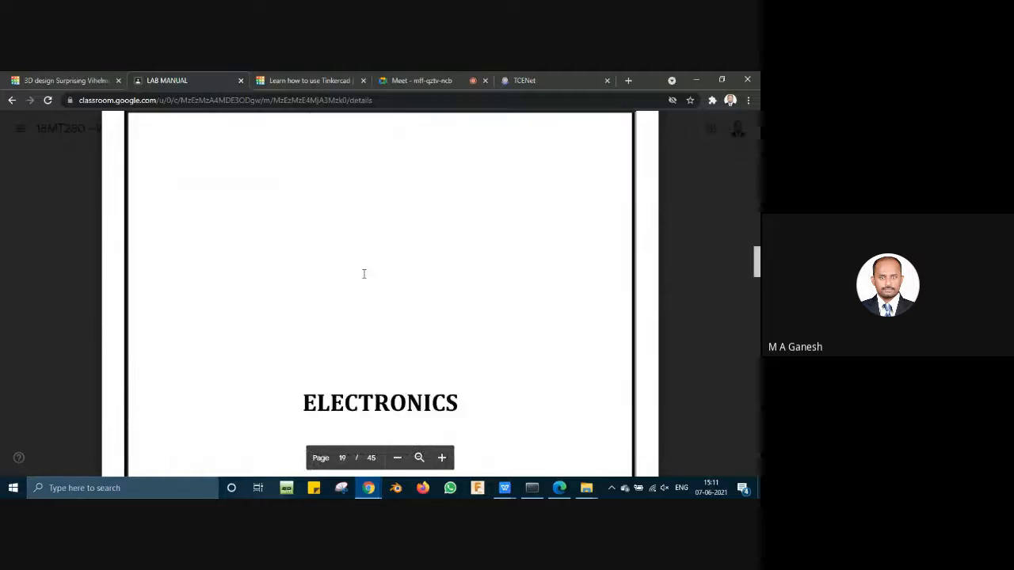
{"action": "scroll", "coordinate": [363, 274], "scroll_direction": "down", "scroll_amount": 1}
{"action": "scroll", "coordinate": [364, 273], "scroll_direction": "up", "scroll_amount": 7}
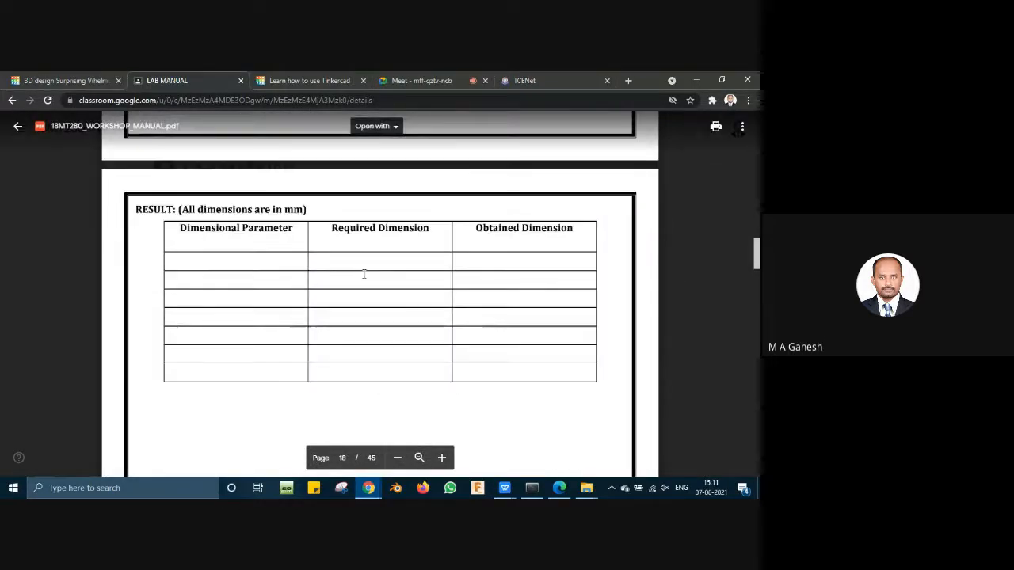
{"action": "scroll", "coordinate": [364, 274], "scroll_direction": "up", "scroll_amount": 5}
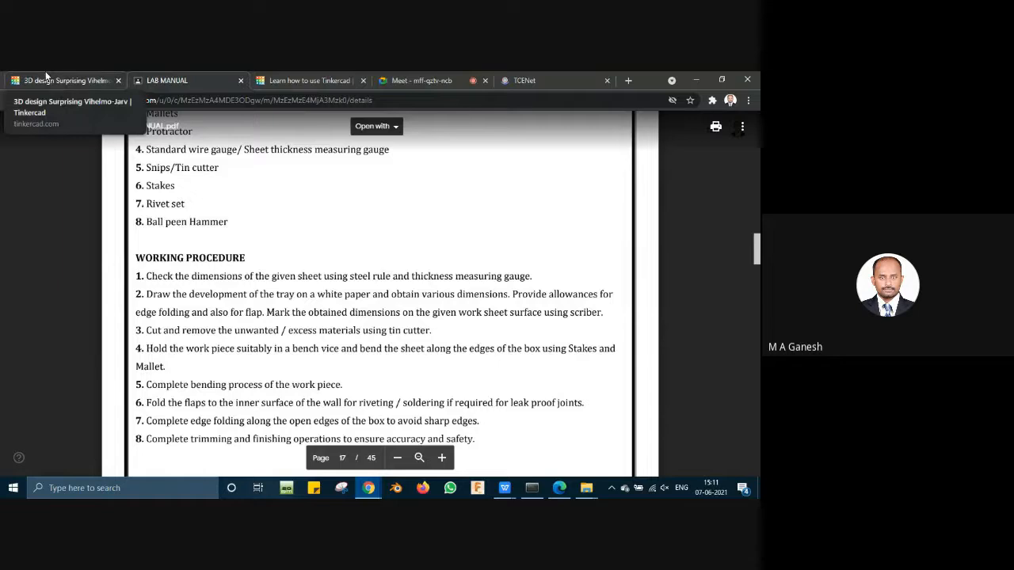
Step: Return to the Tinkercad tray design and export everything in the design as an STL file
{"action": "left_click", "coordinate": [54, 75]}
{"action": "right_click_drag", "start_coordinate": [537, 445], "coordinate": [438, 414]}
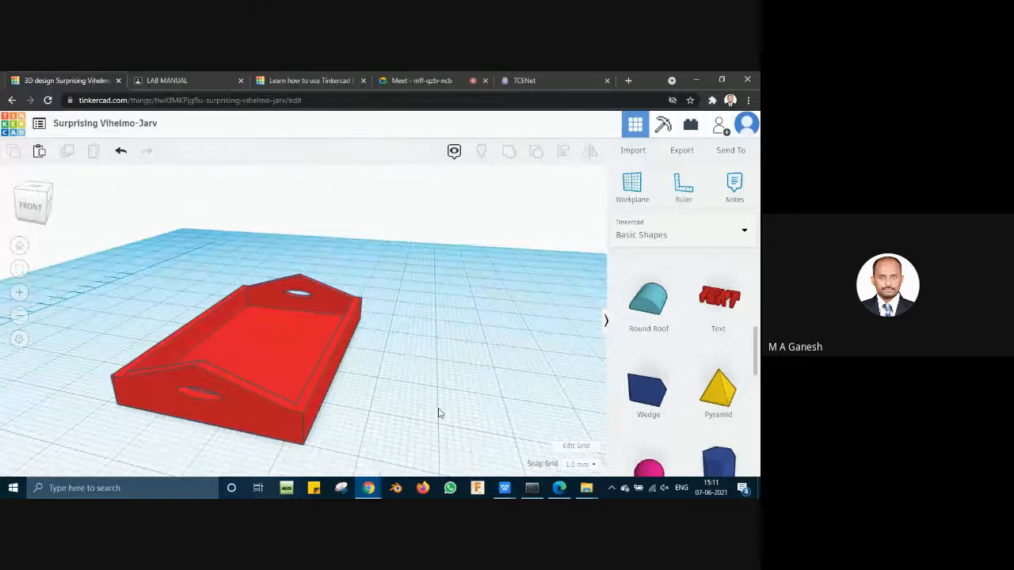
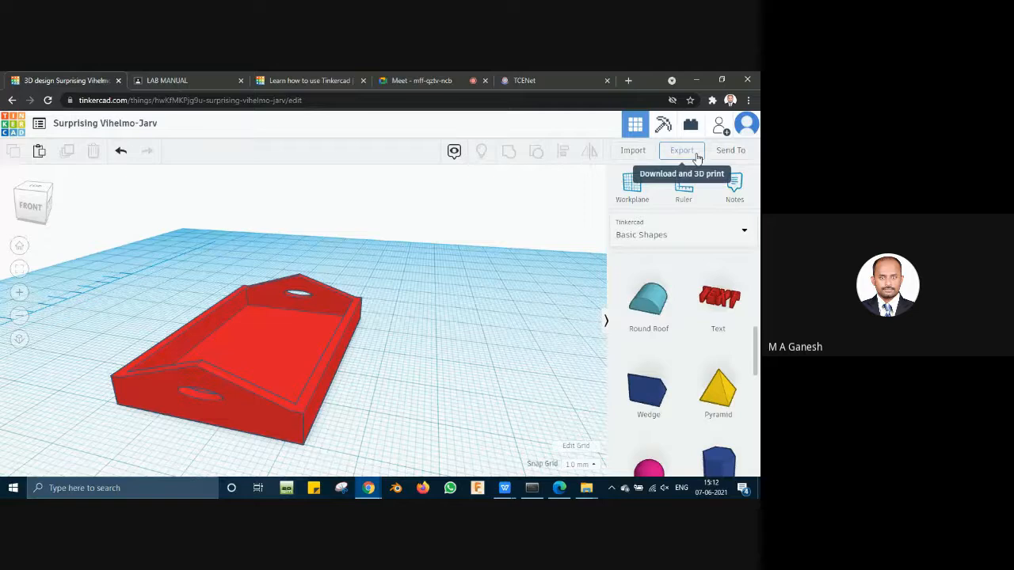
{"action": "left_click", "coordinate": [696, 153]}
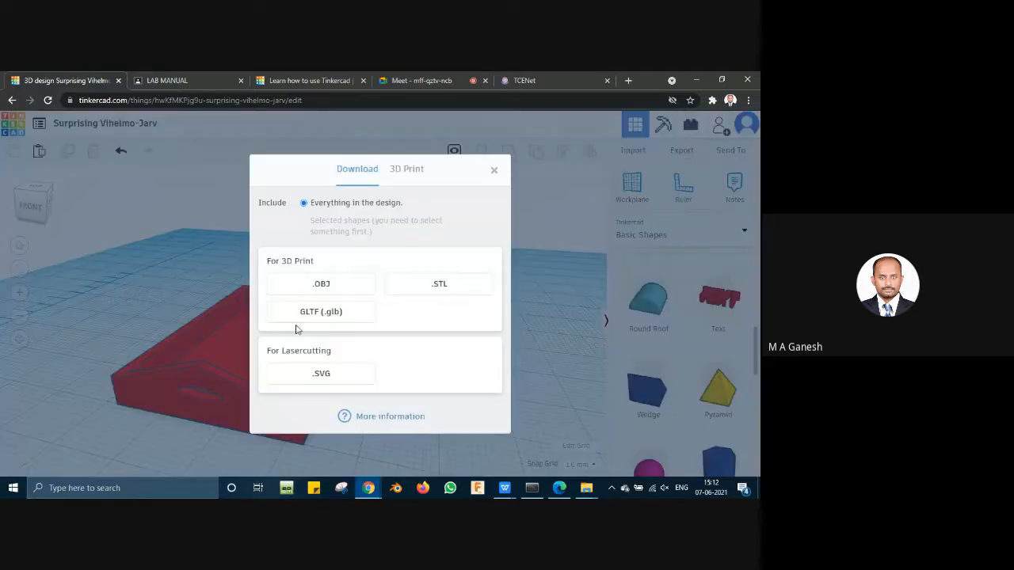
{"action": "left_click", "coordinate": [441, 284]}
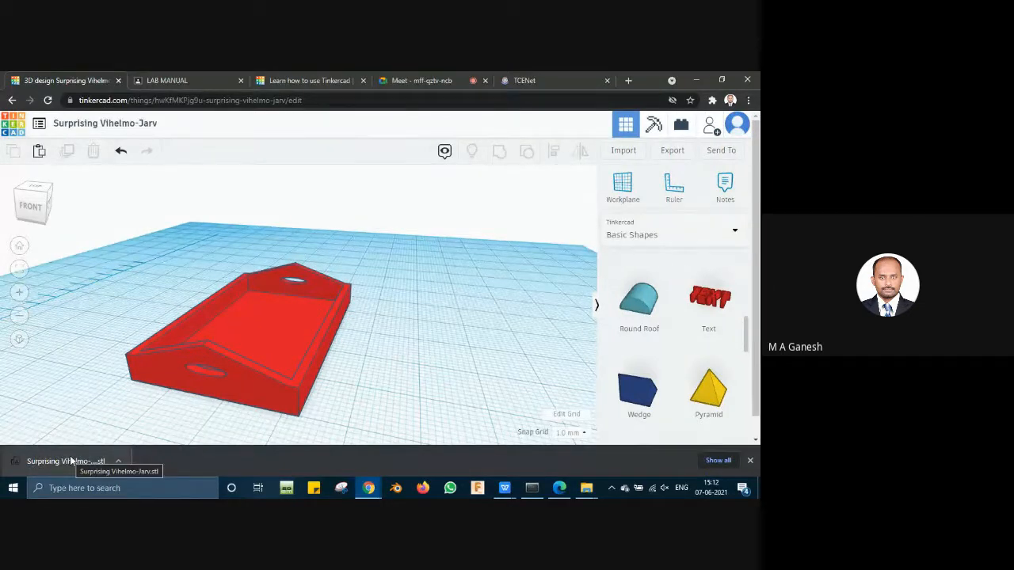
Step: Open the downloaded Surprising Vihelmo-Jarv STL in Print 3D, view the tray, and close the program
{"action": "left_click", "coordinate": [69, 460]}
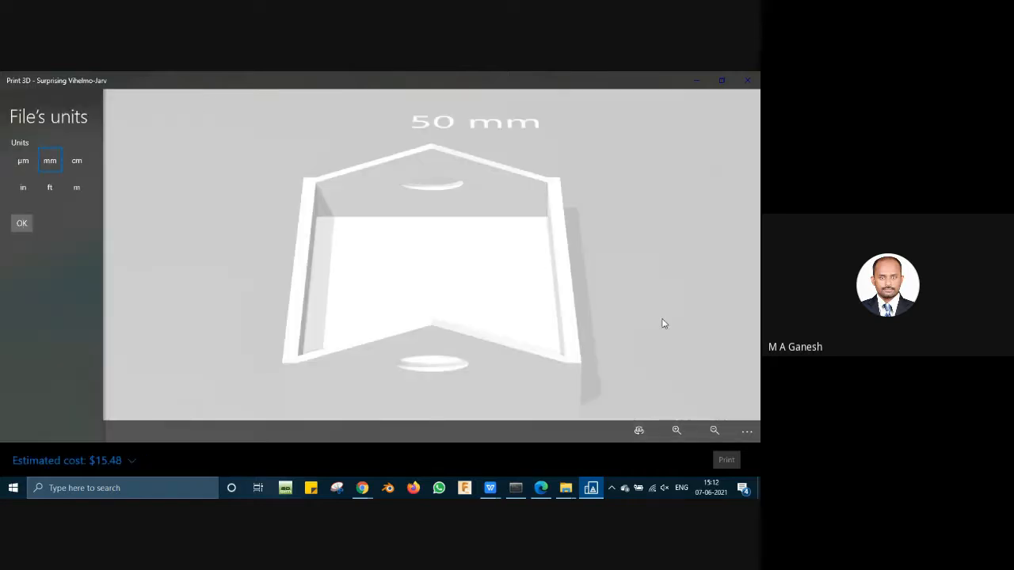
{"action": "right_click_drag", "start_coordinate": [662, 318], "coordinate": [551, 306]}
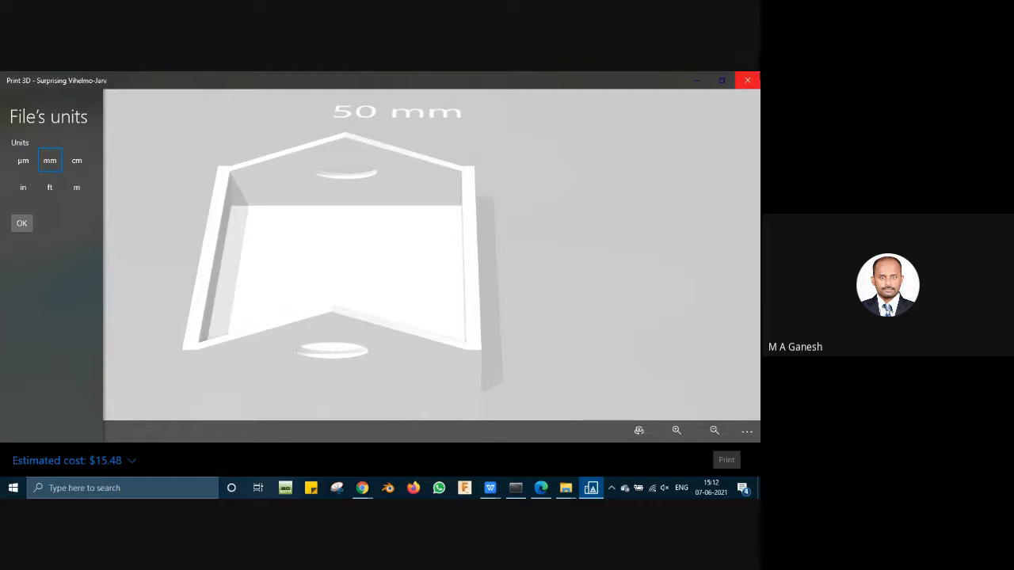
{"action": "left_click", "coordinate": [747, 80]}
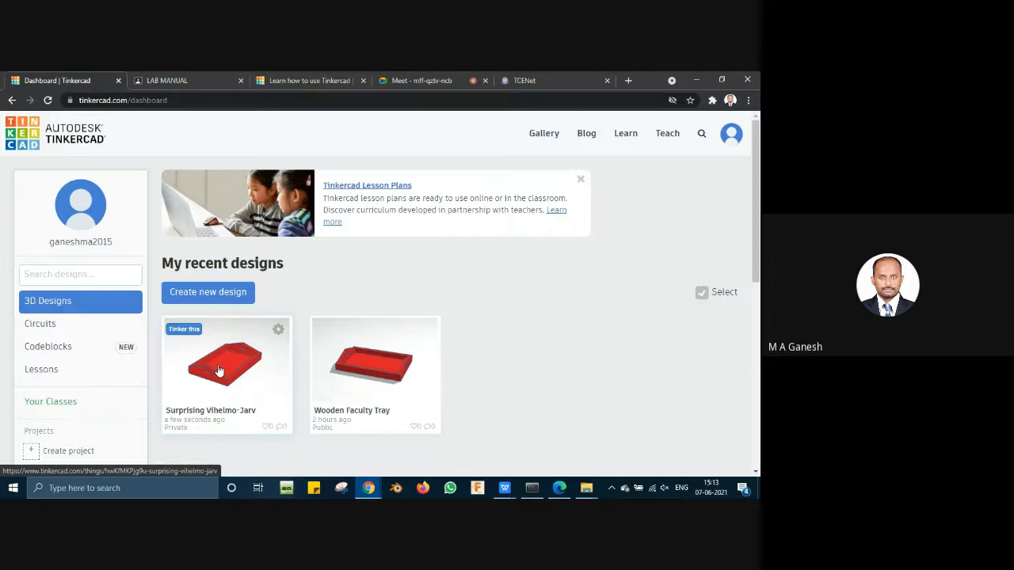
Step: Reopen the Surprising Vihelmo-Jarv tray design from the dashboard for editing
{"action": "left_click", "coordinate": [219, 370]}
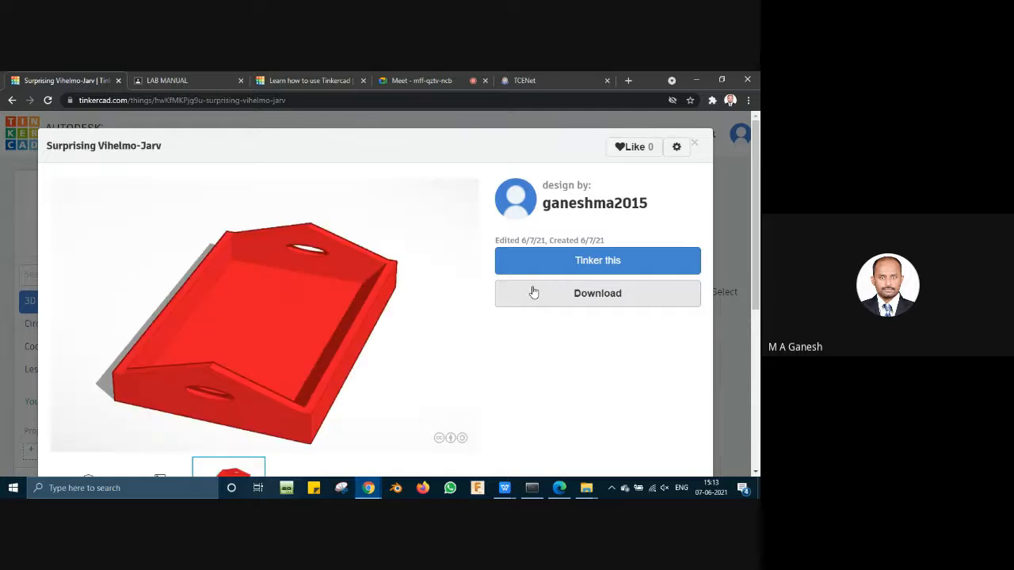
{"action": "left_click", "coordinate": [633, 263]}
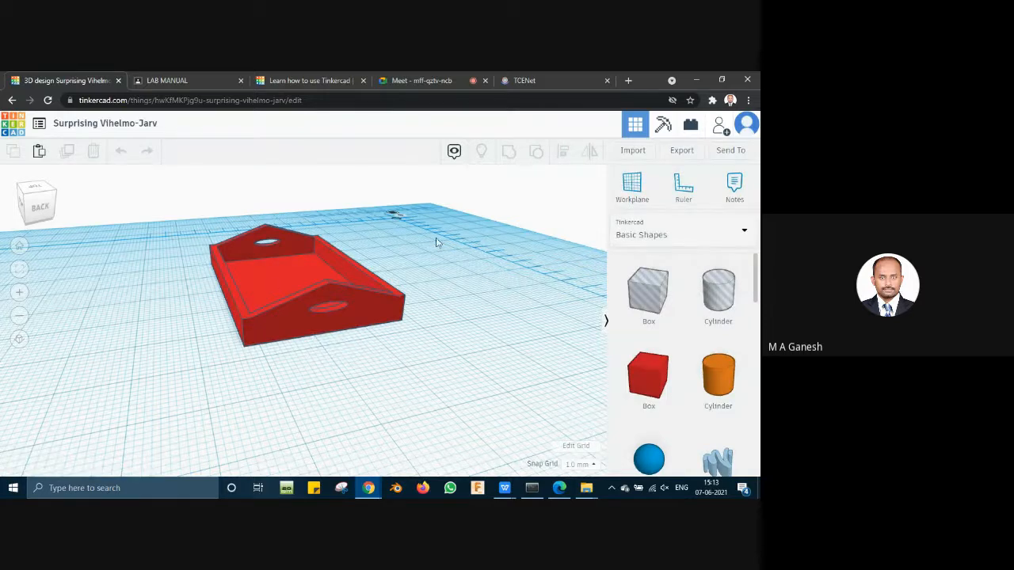
{"action": "right_click_drag", "start_coordinate": [483, 336], "coordinate": [476, 311]}
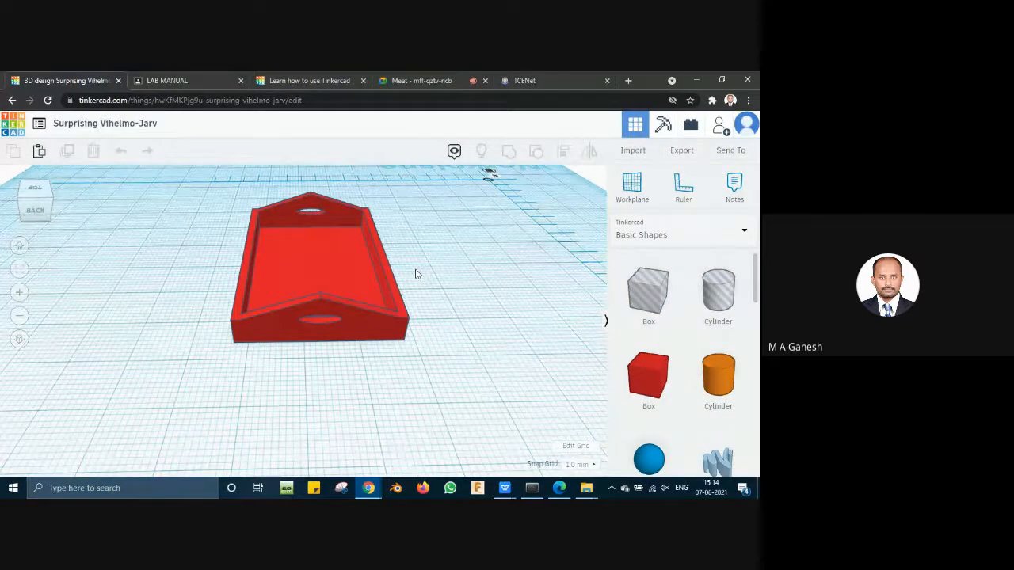
Step: Examine the finished tray from both ends, above and close up, including the end panels, handle slots and inner corners
{"action": "scroll", "coordinate": [416, 273], "scroll_direction": "up", "scroll_amount": 3}
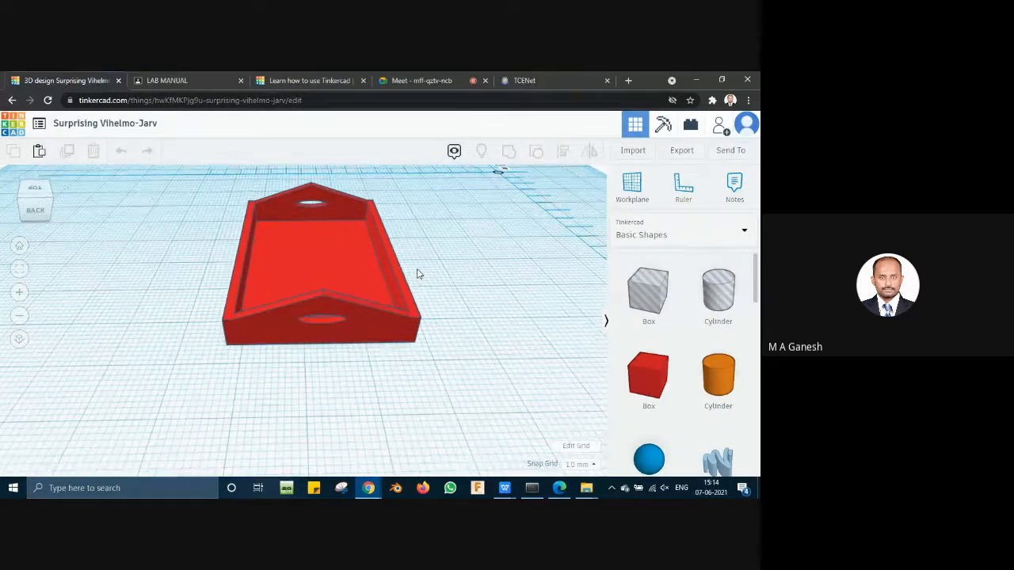
{"action": "scroll", "coordinate": [416, 273], "scroll_direction": "down", "scroll_amount": 2}
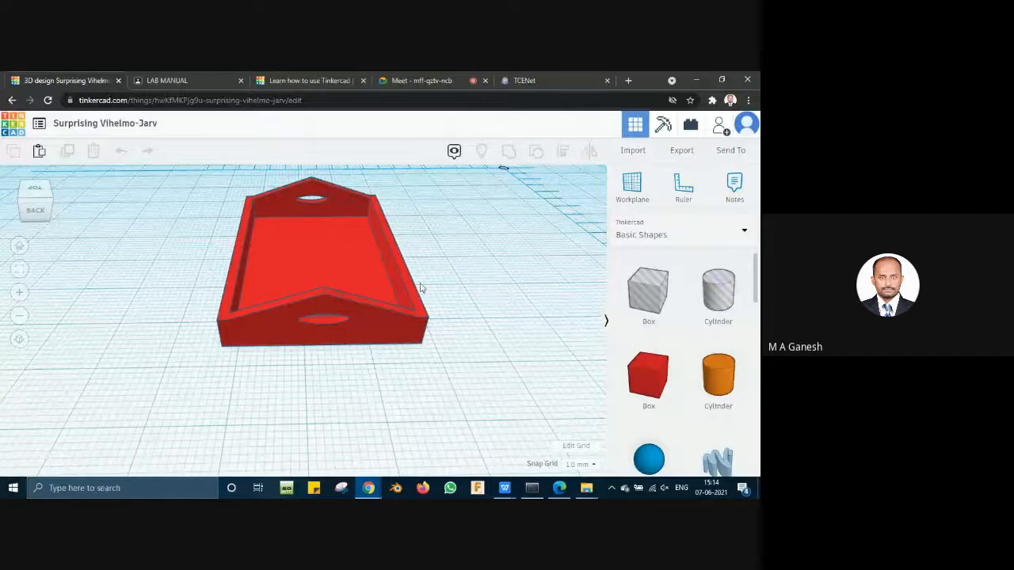
{"action": "right_click_drag", "start_coordinate": [500, 310], "coordinate": [497, 280]}
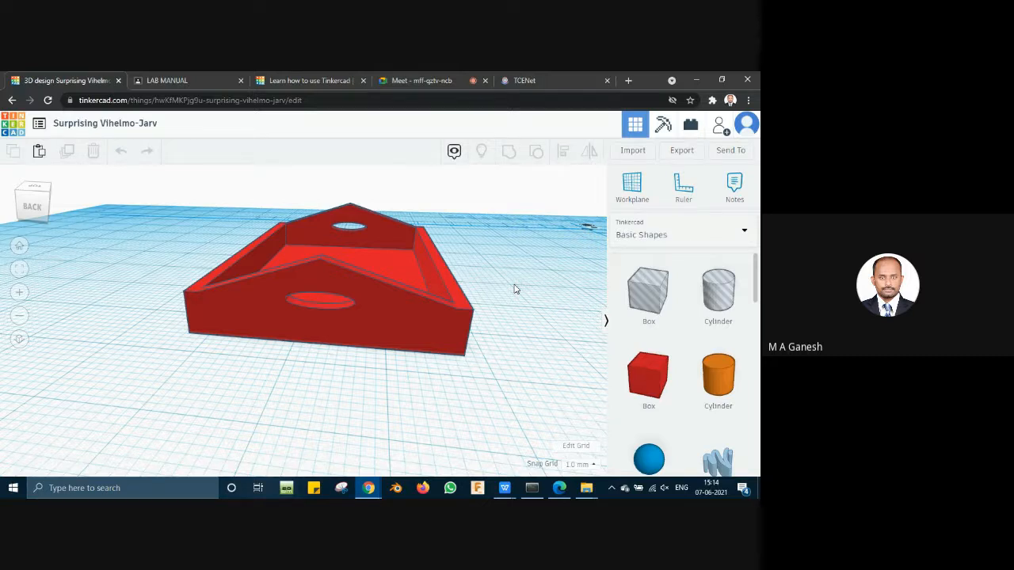
{"action": "right_click_drag", "start_coordinate": [516, 288], "coordinate": [504, 286]}
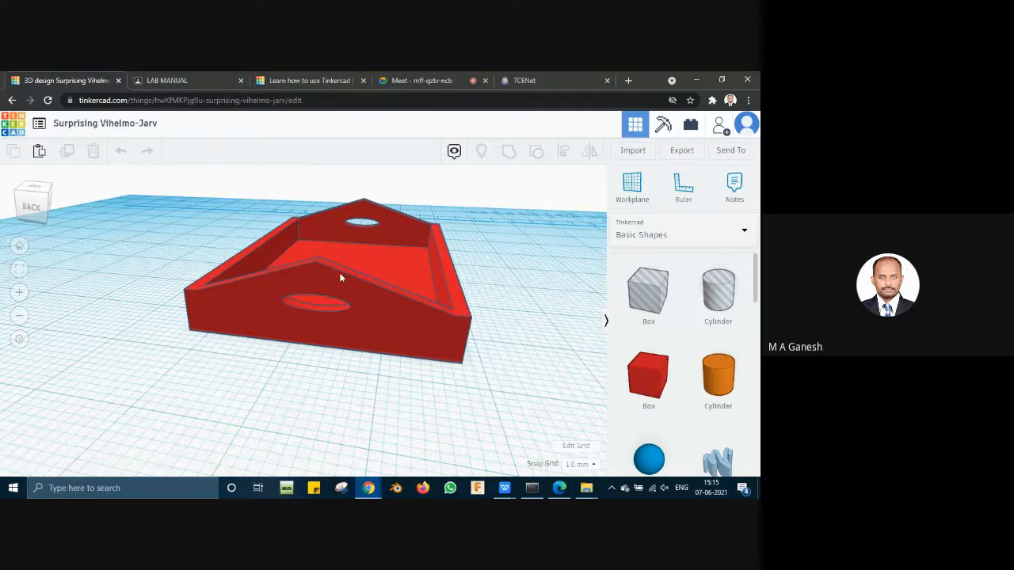
{"action": "right_click_drag", "start_coordinate": [525, 315], "coordinate": [416, 370]}
{"action": "scroll", "coordinate": [473, 365], "scroll_direction": "up", "scroll_amount": 2}
{"action": "scroll", "coordinate": [474, 364], "scroll_direction": "down", "scroll_amount": 3}
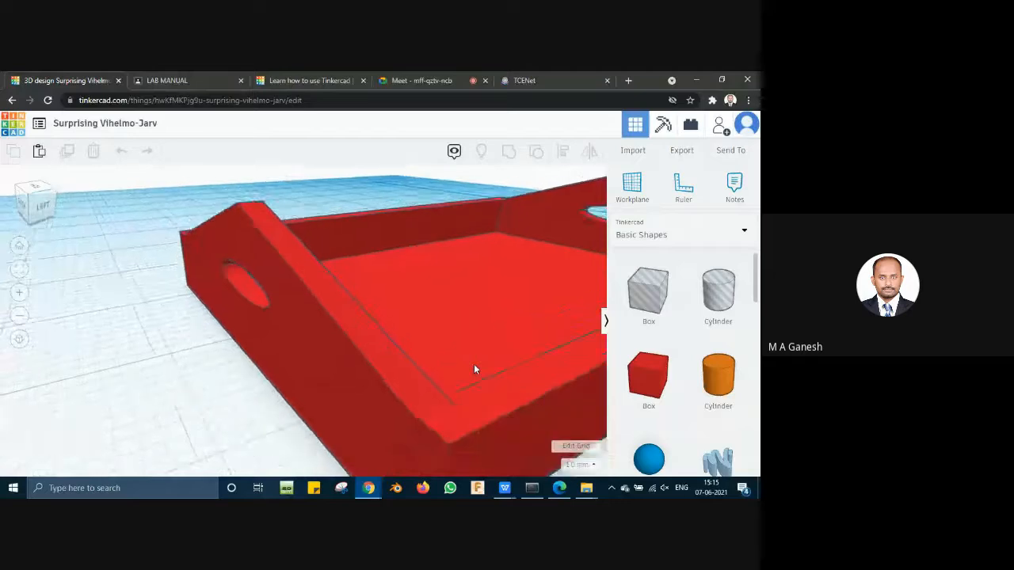
{"action": "right_click_drag", "start_coordinate": [560, 363], "coordinate": [333, 362]}
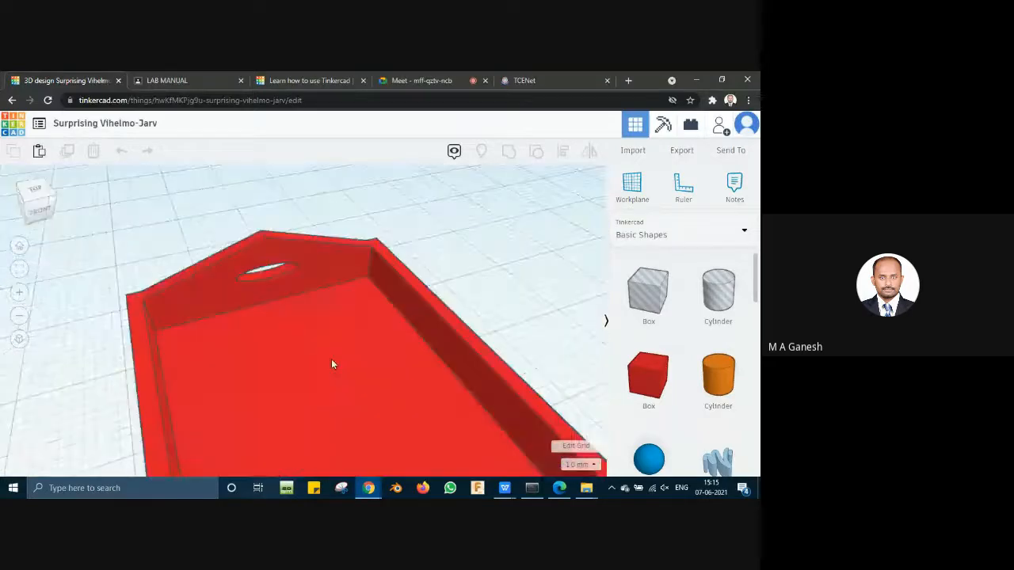
{"action": "scroll", "coordinate": [326, 346], "scroll_direction": "up", "scroll_amount": 6}
{"action": "scroll", "coordinate": [323, 347], "scroll_direction": "down", "scroll_amount": 6}
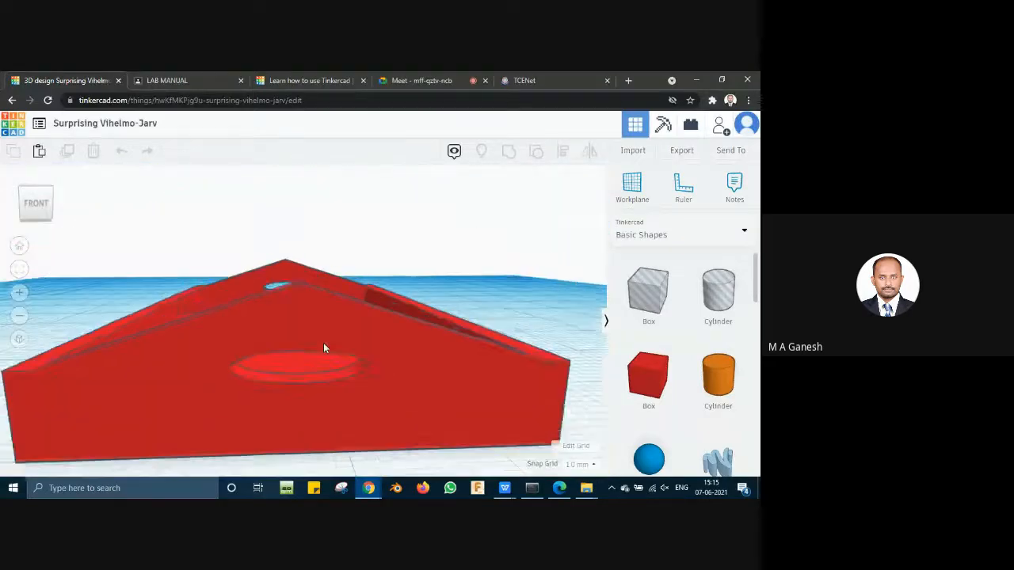
{"action": "right_click_drag", "start_coordinate": [335, 422], "coordinate": [388, 413]}
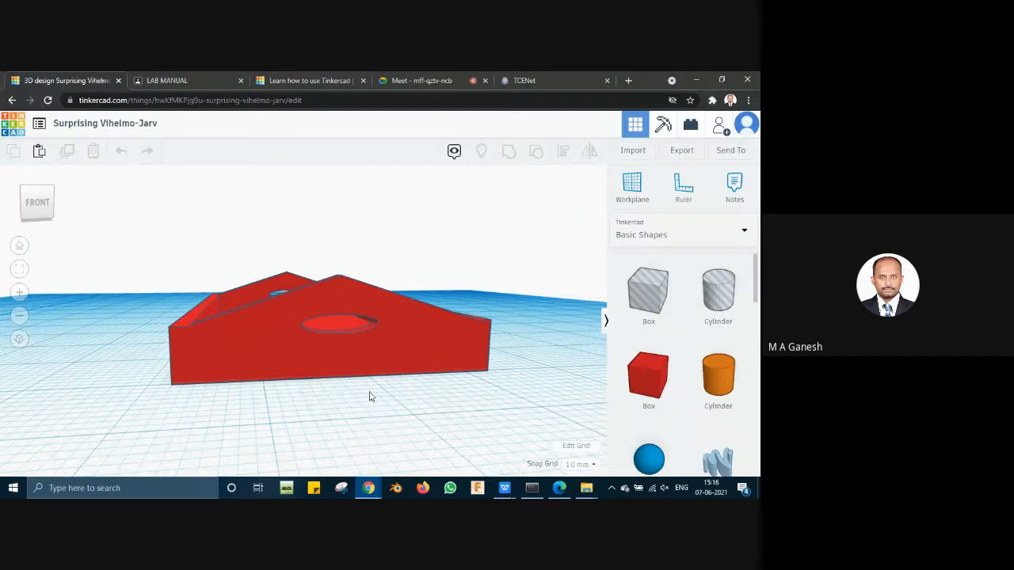
{"action": "right_click_drag", "start_coordinate": [414, 398], "coordinate": [428, 415]}
{"action": "scroll", "coordinate": [385, 410], "scroll_direction": "down", "scroll_amount": 3}
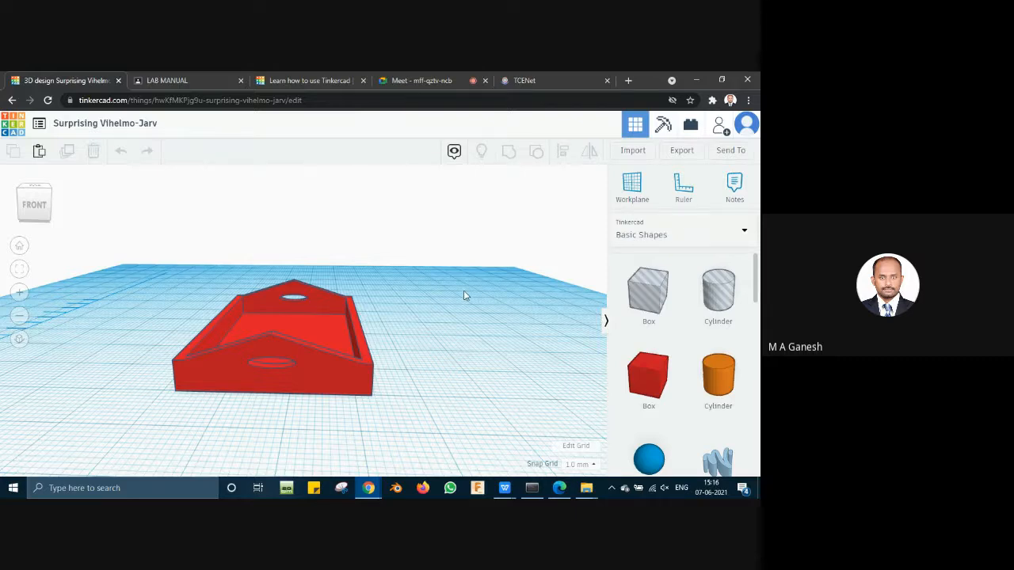
{"action": "right_click_drag", "start_coordinate": [465, 295], "coordinate": [444, 344]}
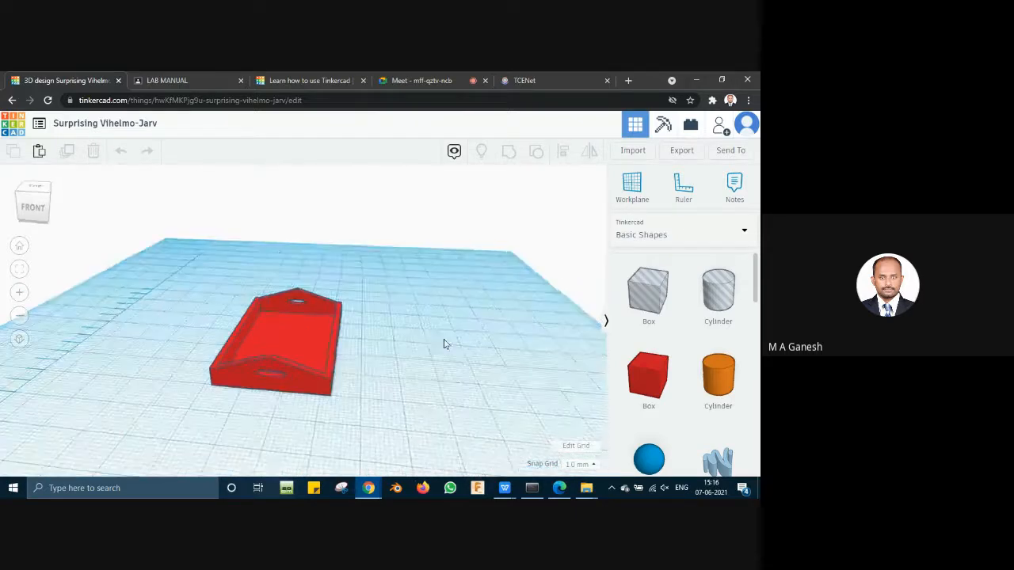
Step: Check the grouped tray's overall dimensions and try collapsing and expanding its shape properties
{"action": "left_click", "coordinate": [302, 322]}
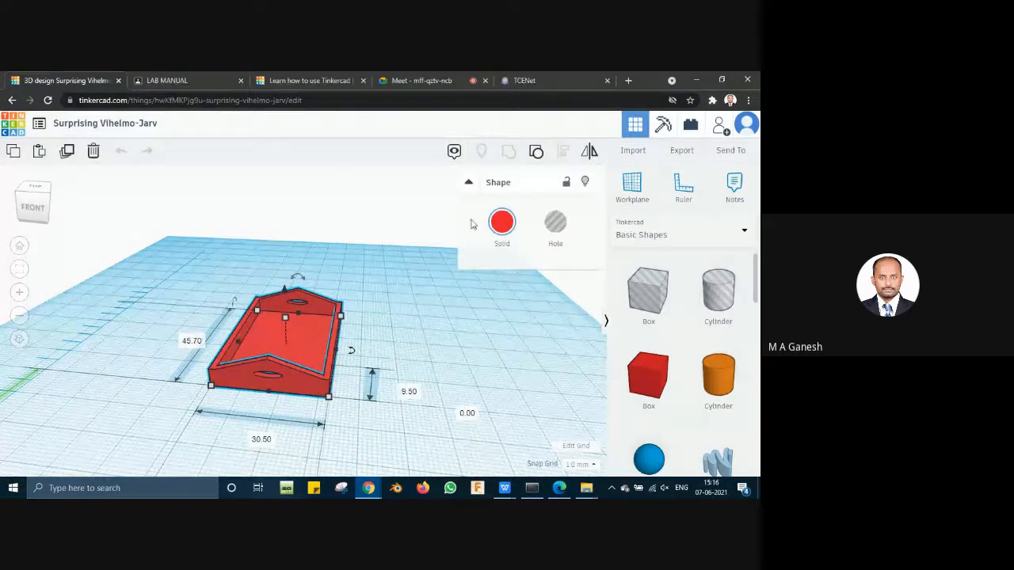
{"action": "left_click", "coordinate": [468, 183]}
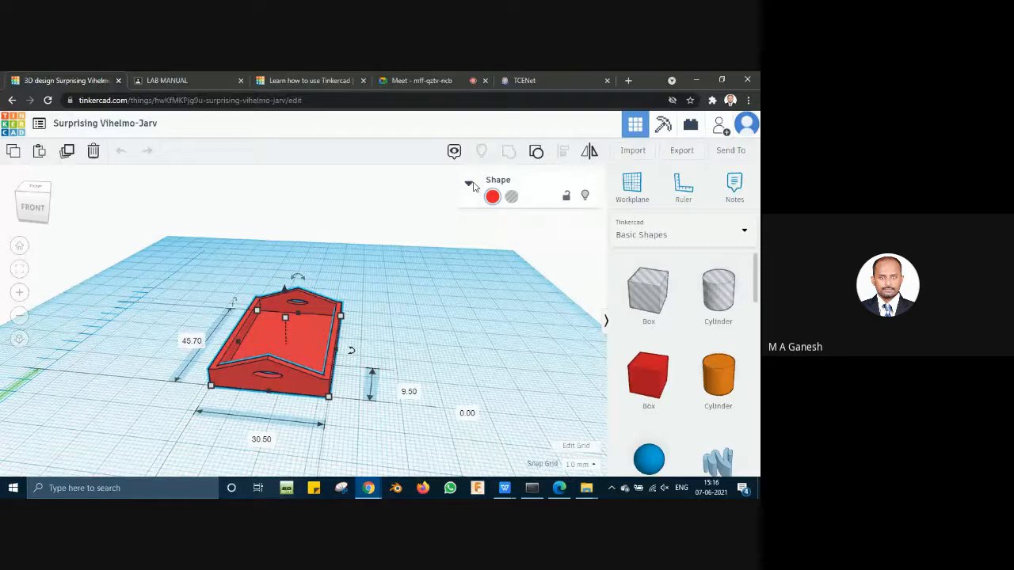
{"action": "left_click", "coordinate": [471, 184]}
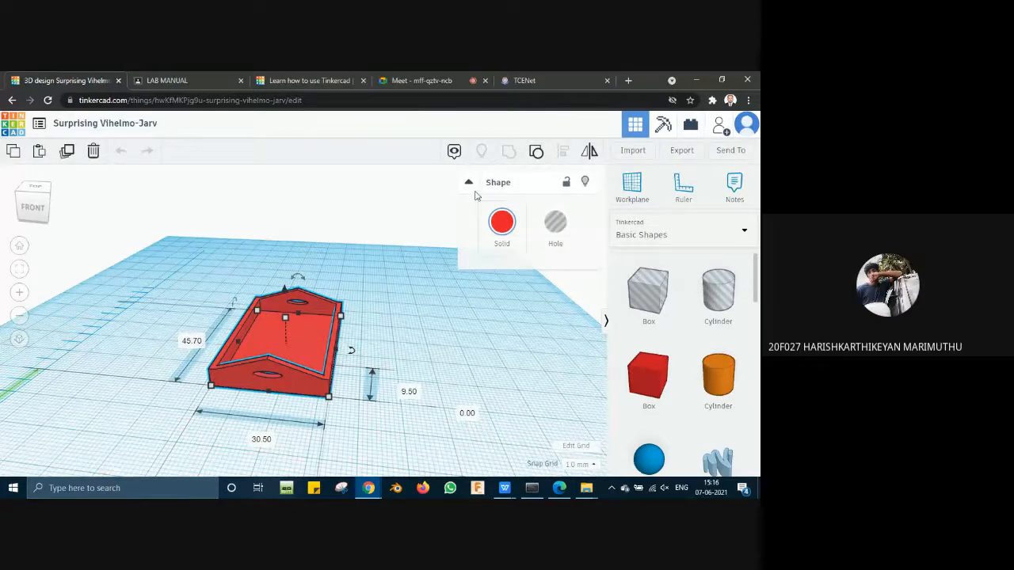
{"action": "left_click", "coordinate": [468, 184]}
{"action": "left_click", "coordinate": [468, 184]}
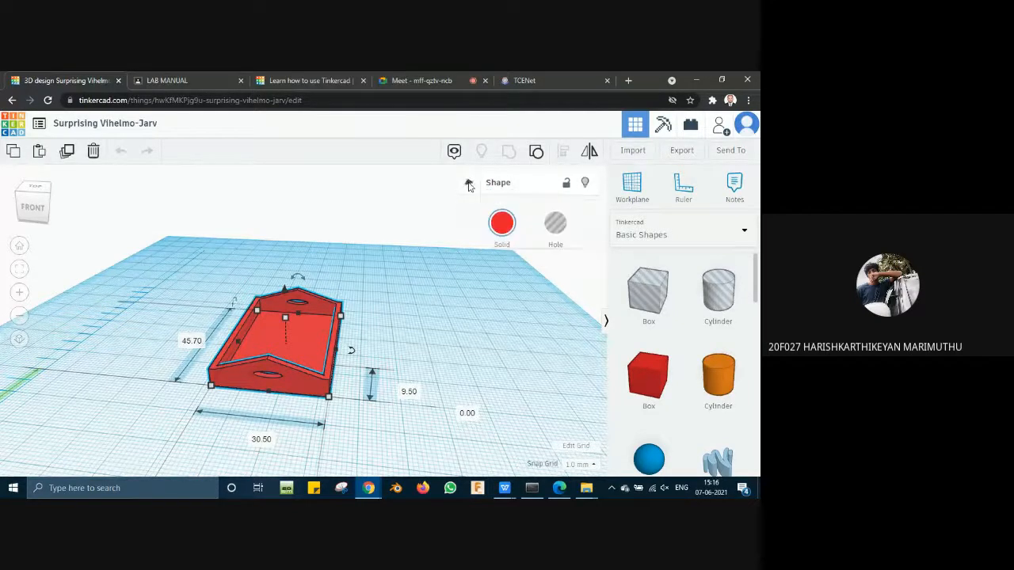
{"action": "left_click", "coordinate": [468, 287]}
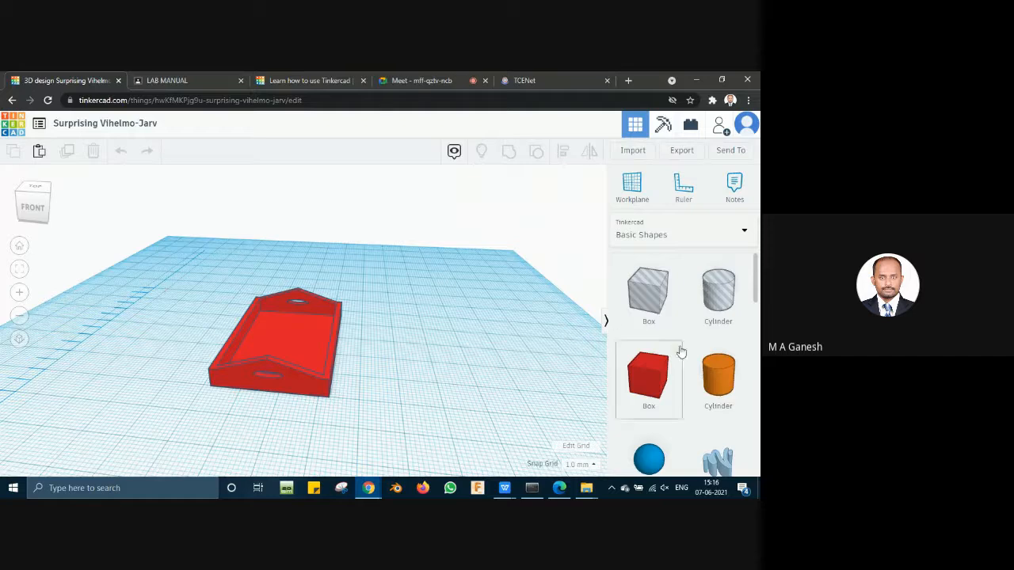
Step: Browse the Basic Shapes library down to its last shapes and glance over the tray on the workplane
{"action": "scroll", "coordinate": [682, 345], "scroll_direction": "down", "scroll_amount": 3}
{"action": "scroll", "coordinate": [686, 339], "scroll_direction": "down", "scroll_amount": 5}
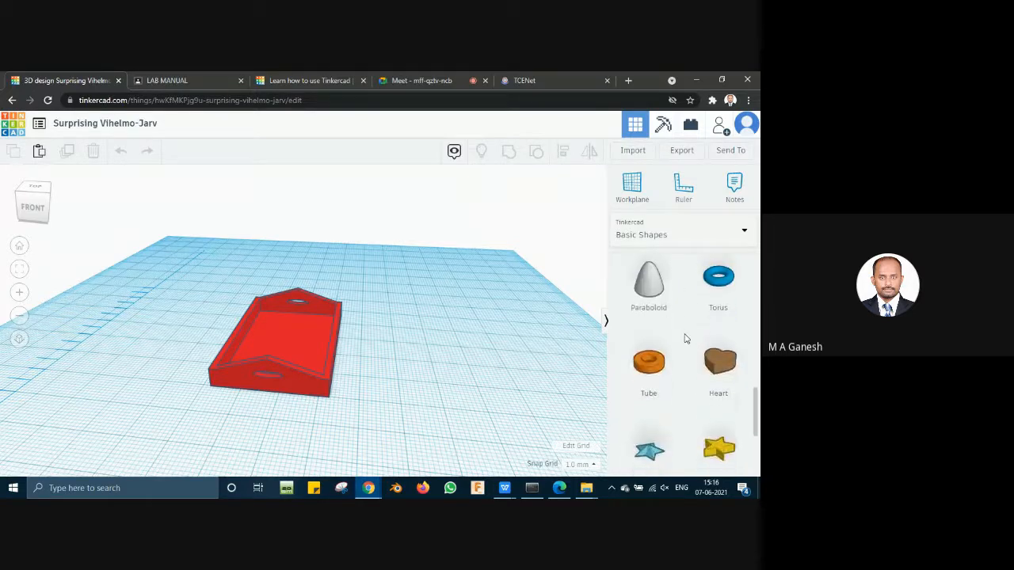
{"action": "scroll", "coordinate": [686, 339], "scroll_direction": "down", "scroll_amount": 3}
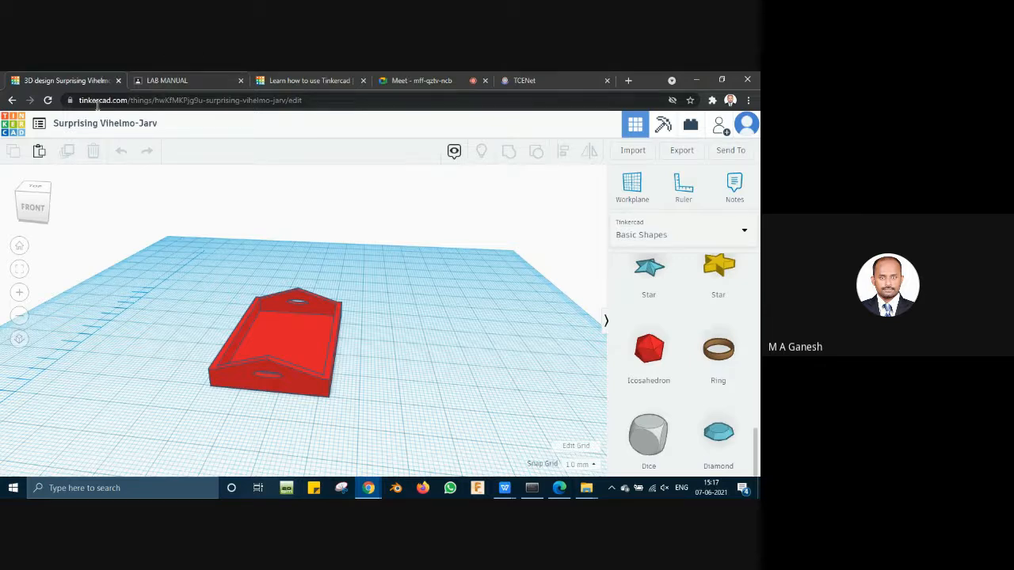
{"action": "left_click", "coordinate": [155, 80]}
{"action": "left_click", "coordinate": [89, 76]}
{"action": "scroll", "coordinate": [408, 372], "scroll_direction": "down", "scroll_amount": 2}
{"action": "scroll", "coordinate": [408, 373], "scroll_direction": "up", "scroll_amount": 3}
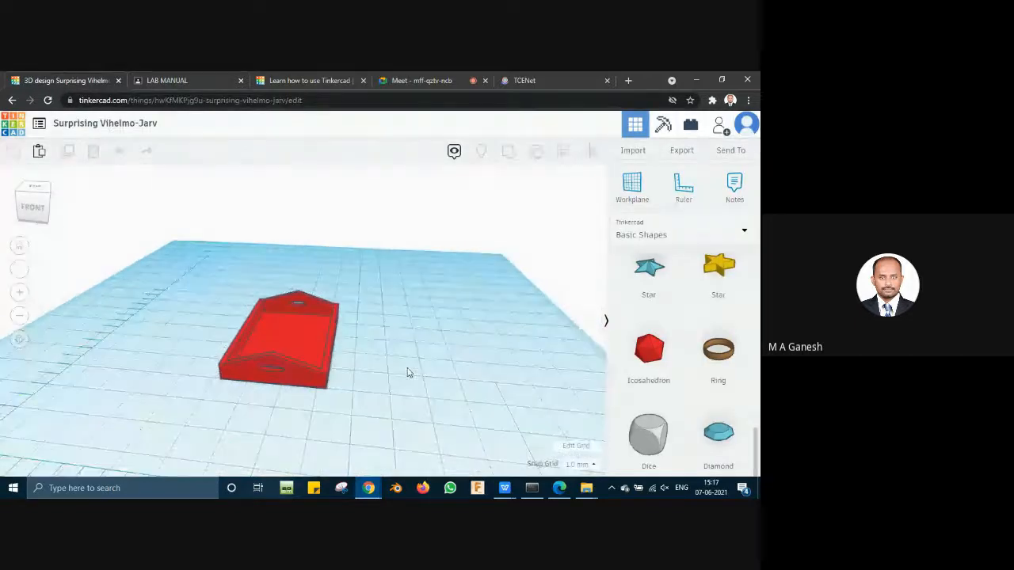
Step: Skim the starters and next steps on the Learn how to Tinker page and go back to the user profile page
{"action": "left_click", "coordinate": [331, 77]}
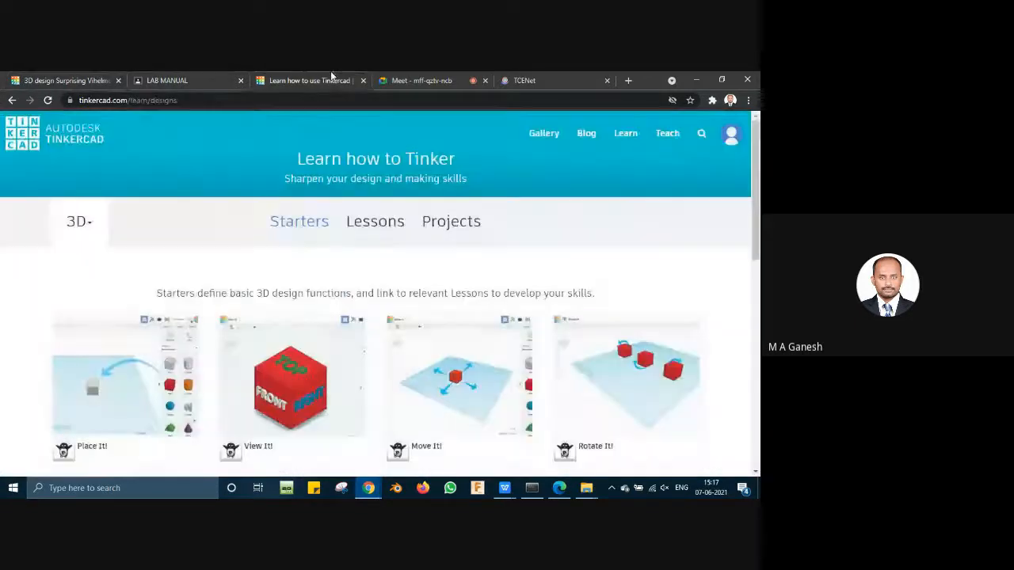
{"action": "scroll", "coordinate": [427, 273], "scroll_direction": "down", "scroll_amount": 4}
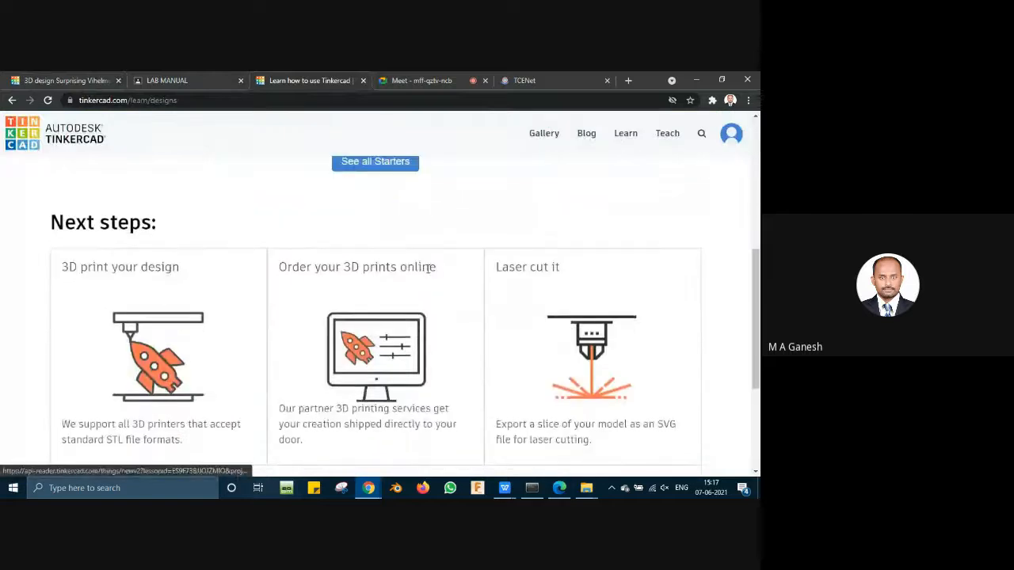
{"action": "scroll", "coordinate": [427, 269], "scroll_direction": "down", "scroll_amount": 3}
{"action": "scroll", "coordinate": [428, 269], "scroll_direction": "up", "scroll_amount": 7}
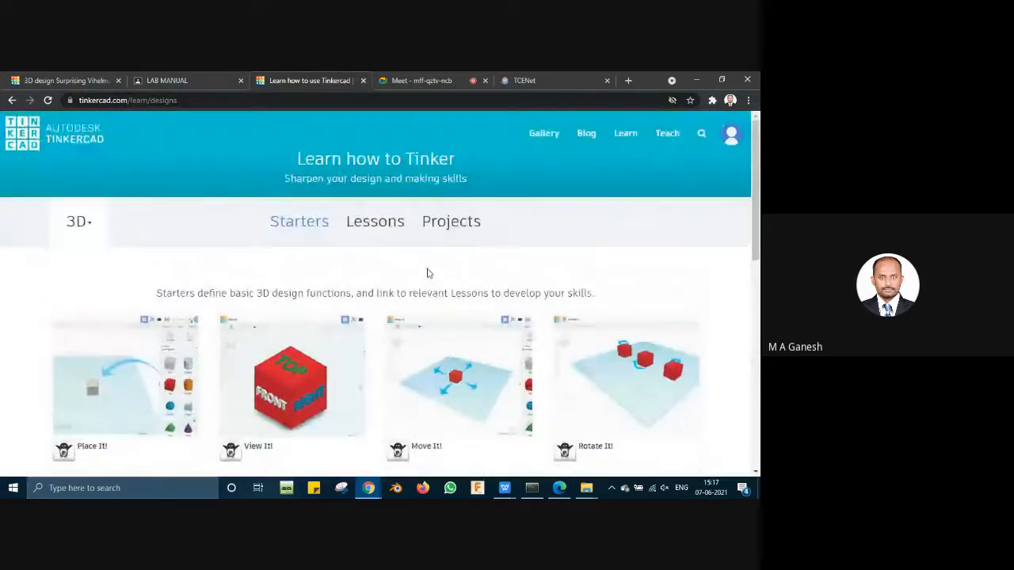
{"action": "left_click", "coordinate": [12, 100]}
{"action": "left_click", "coordinate": [12, 100]}
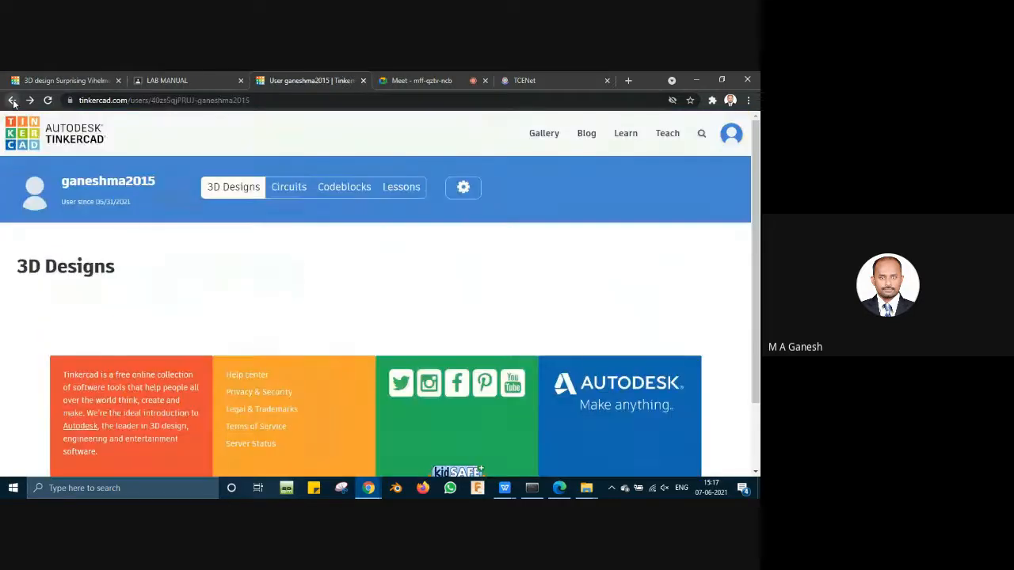
Step: Search Google for "tinkercad designs" and show the image results
{"action": "left_click", "coordinate": [139, 101]}
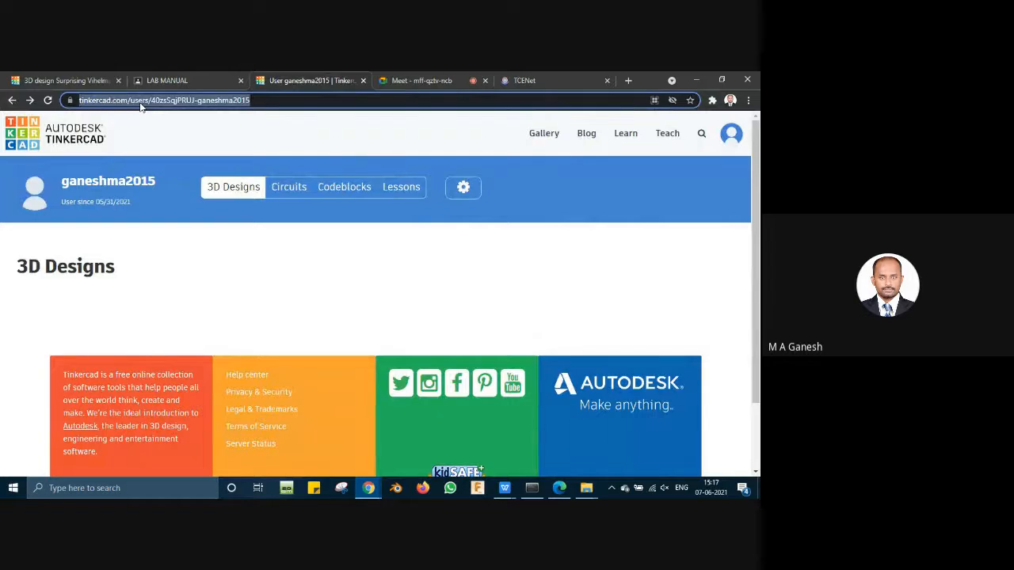
{"action": "type", "text": "tinkercad"}
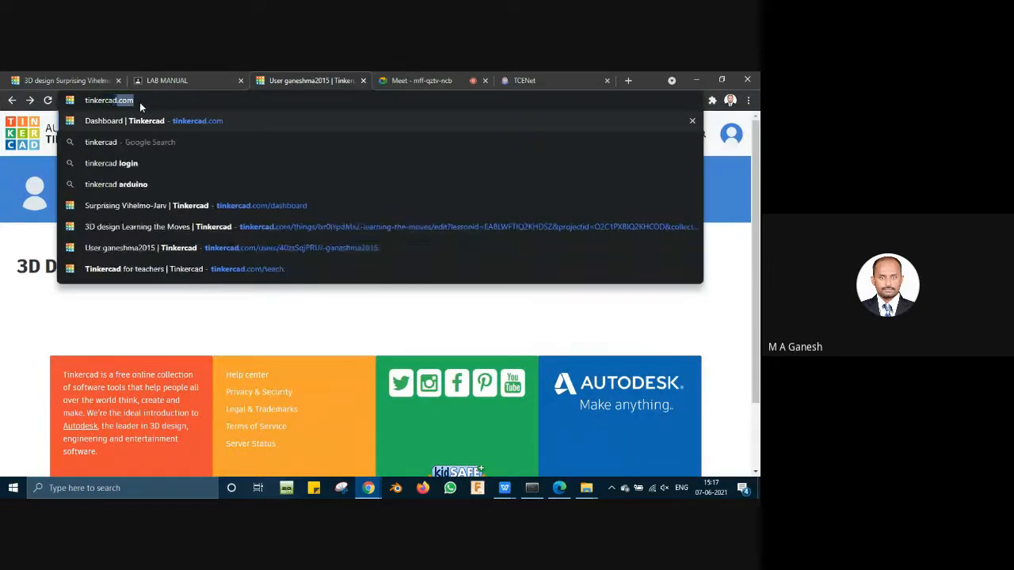
{"action": "key", "text": "BackSpace"}
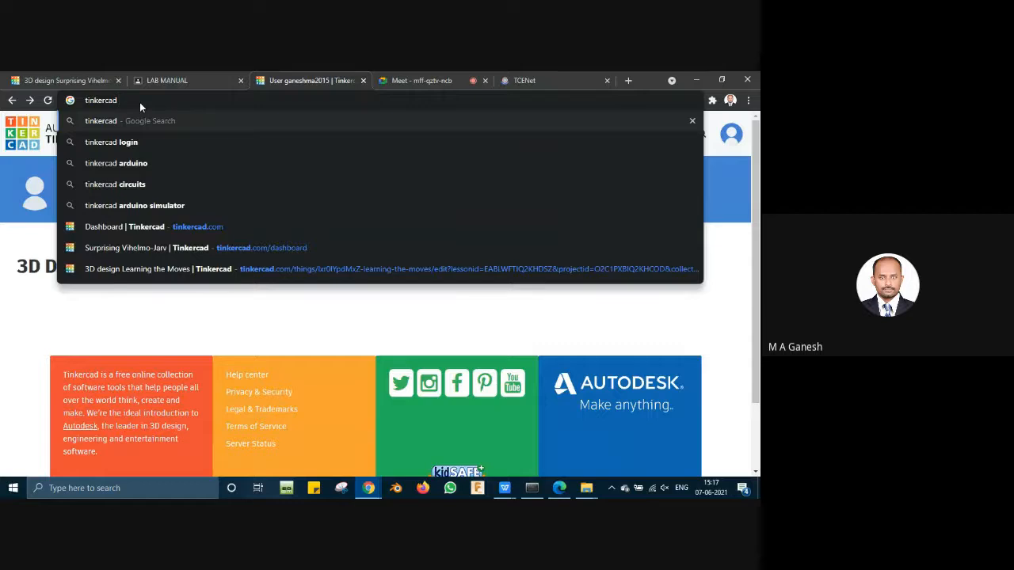
{"action": "type", "text": "desin"}
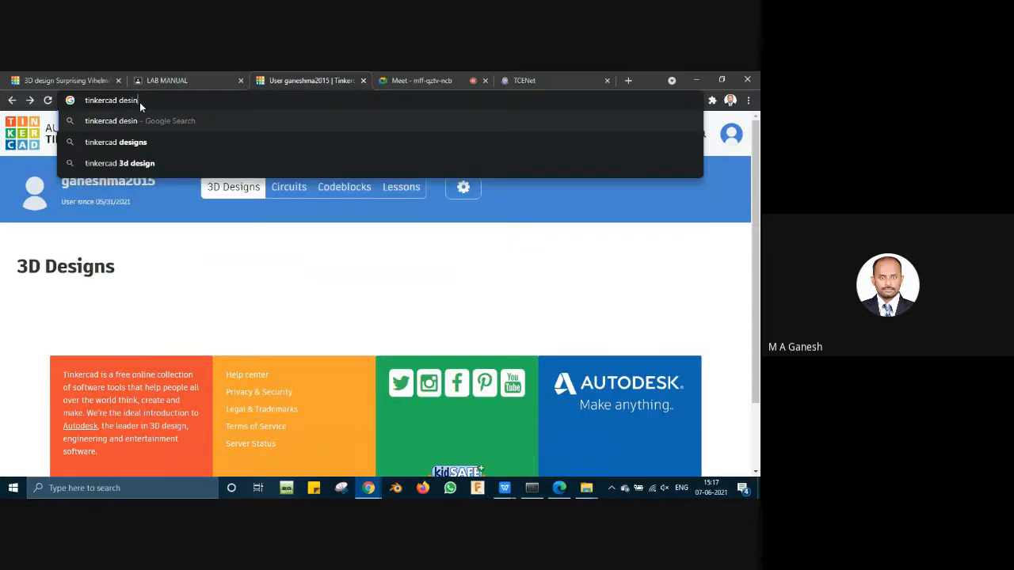
{"action": "key", "text": "Down"}
{"action": "key", "text": "Down"}
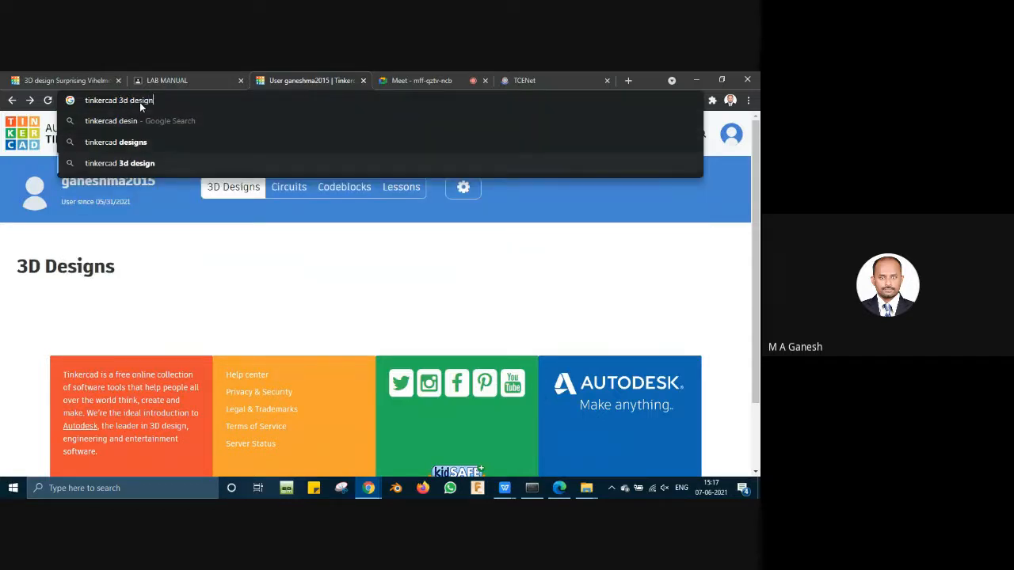
{"action": "key", "text": "Up"}
{"action": "key", "text": "Return"}
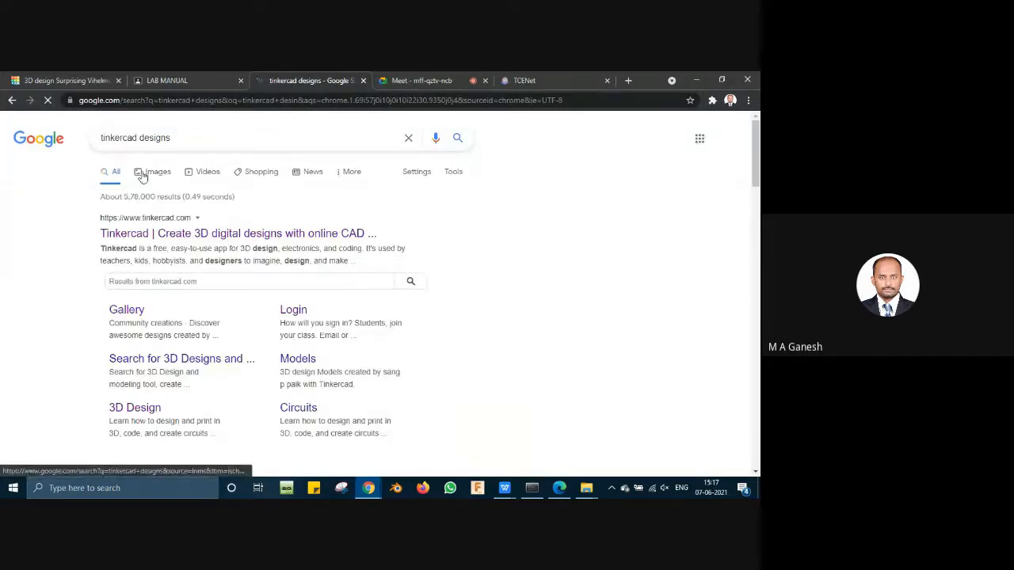
{"action": "left_click", "coordinate": [142, 174]}
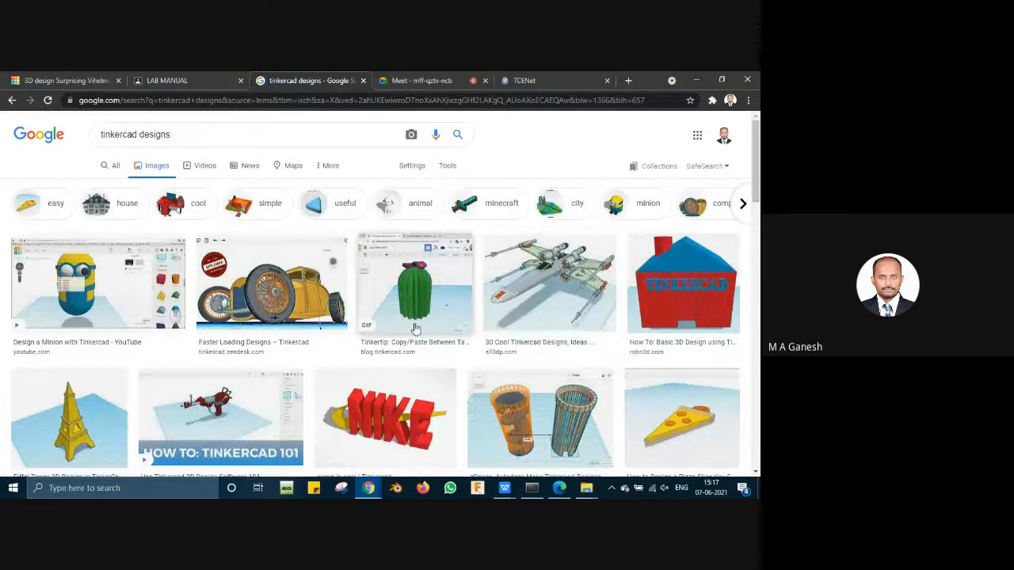
Step: Preview the X-wing, the yellow vintage car and the Eiffel Tower designs among the image results, closing each preview
{"action": "scroll", "coordinate": [420, 323], "scroll_direction": "down", "scroll_amount": 1}
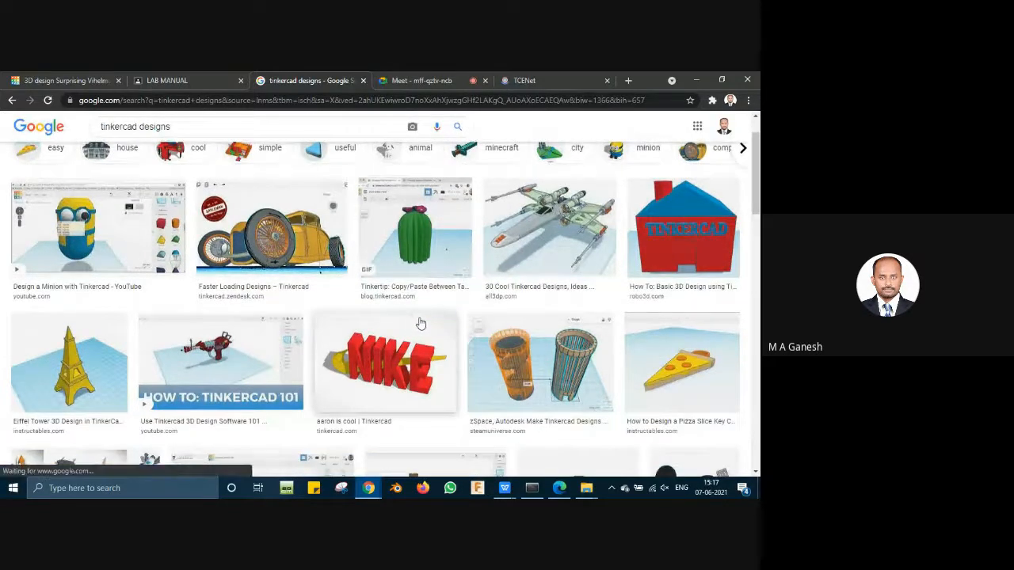
{"action": "scroll", "coordinate": [421, 324], "scroll_direction": "down", "scroll_amount": 2}
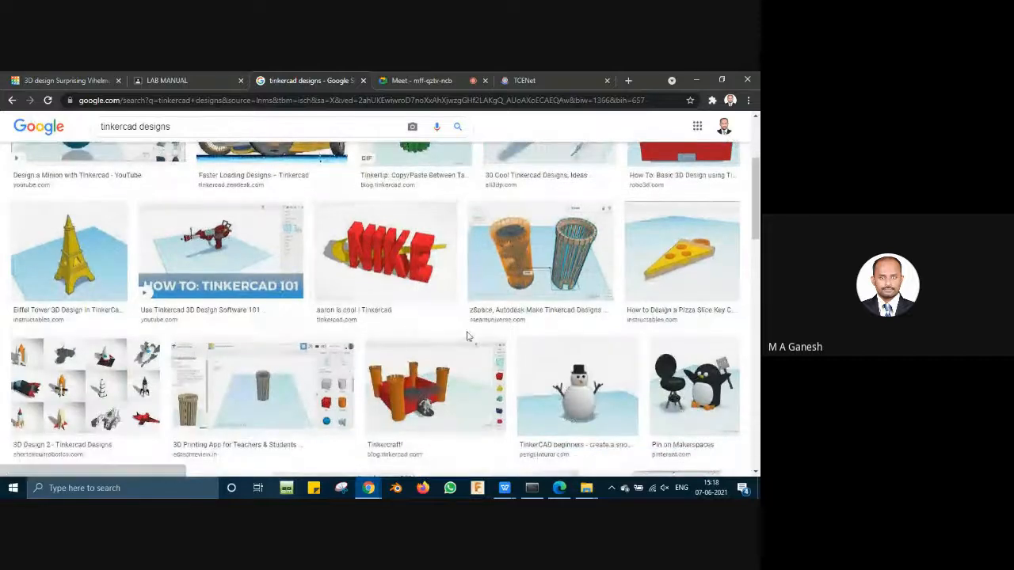
{"action": "scroll", "coordinate": [518, 353], "scroll_direction": "up", "scroll_amount": 1}
{"action": "scroll", "coordinate": [554, 283], "scroll_direction": "up", "scroll_amount": 1}
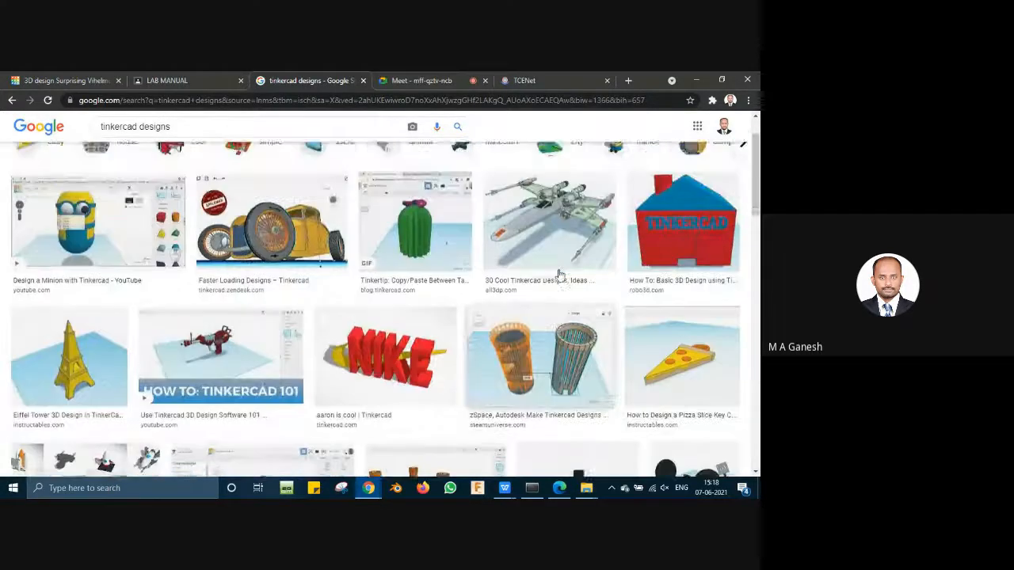
{"action": "left_click", "coordinate": [570, 208]}
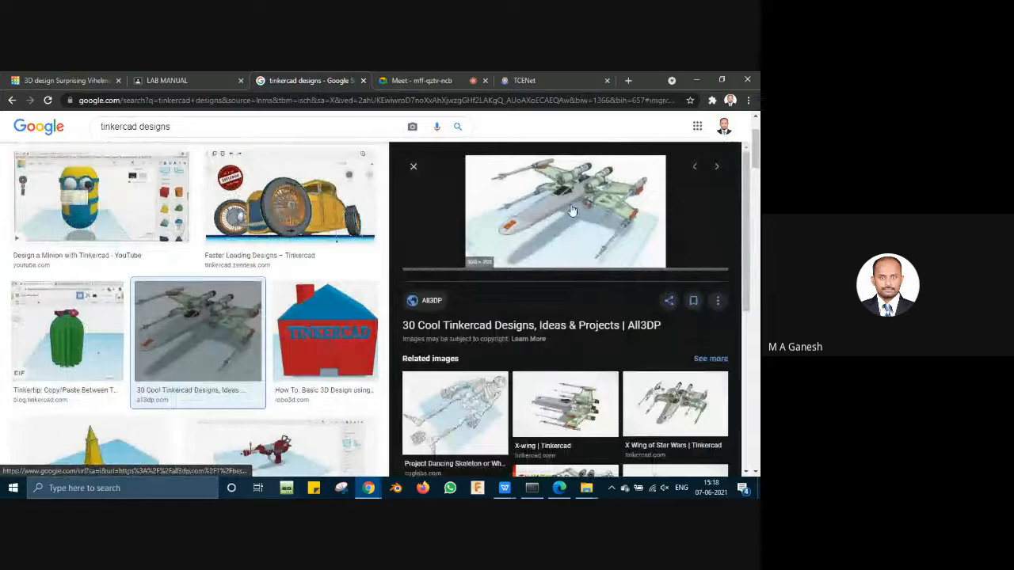
{"action": "left_click", "coordinate": [414, 168]}
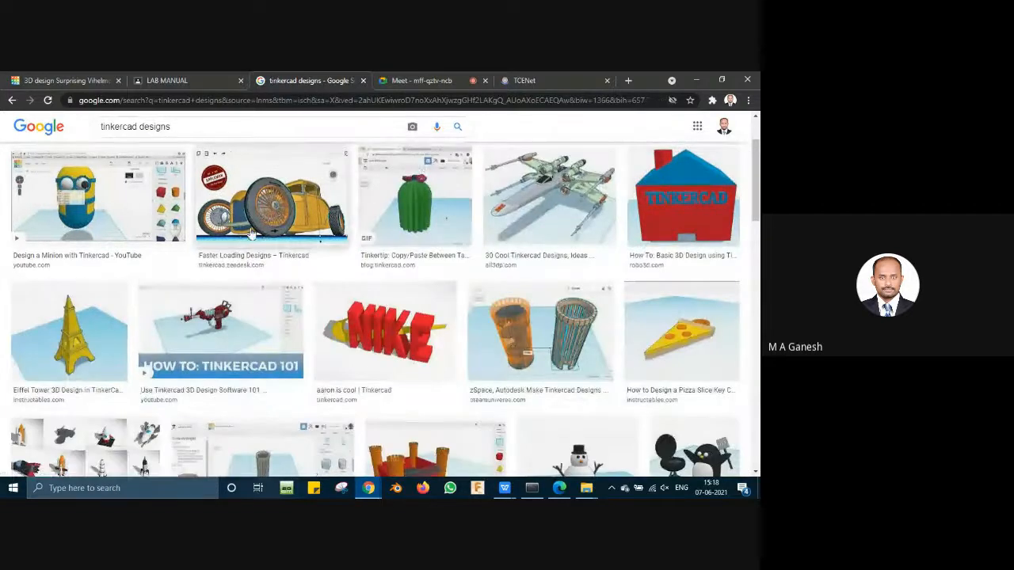
{"action": "left_click", "coordinate": [275, 210]}
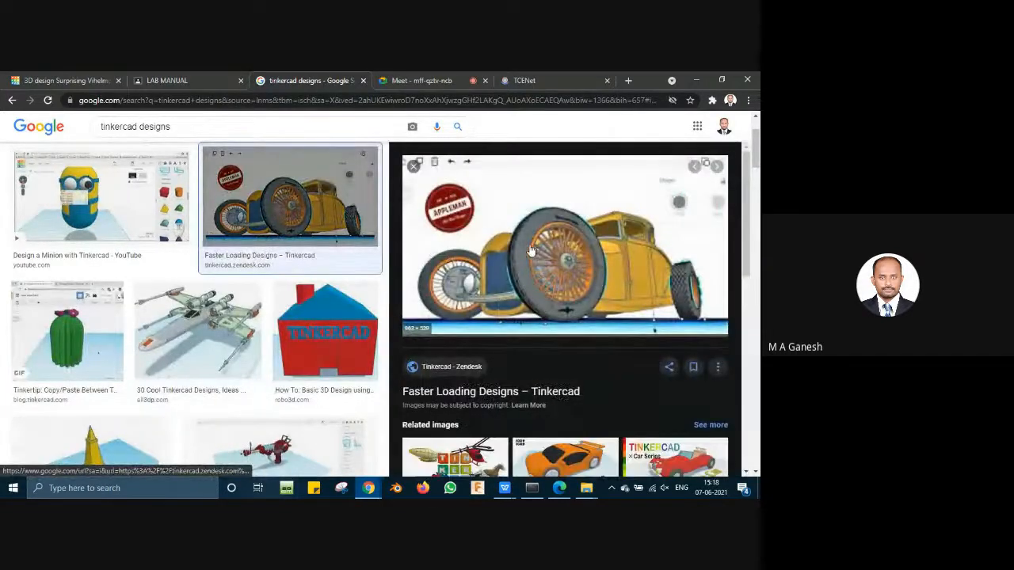
{"action": "left_click", "coordinate": [411, 165]}
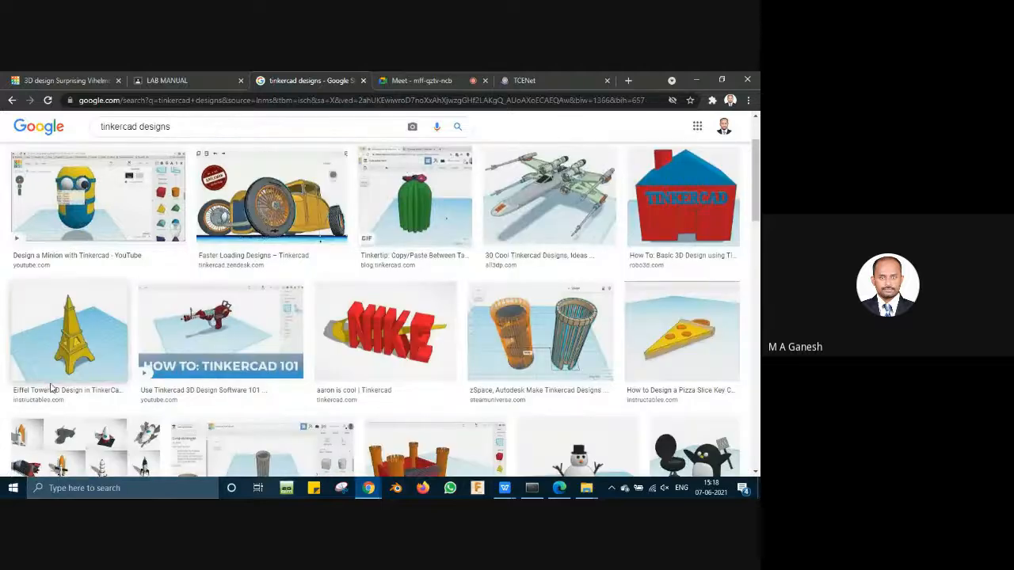
{"action": "left_click", "coordinate": [69, 333]}
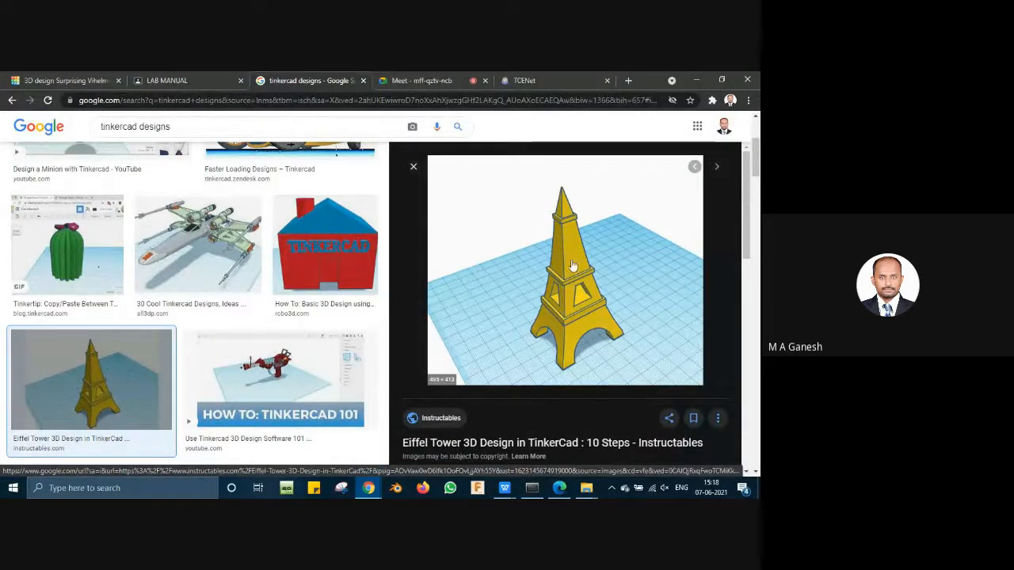
{"action": "left_click", "coordinate": [413, 168]}
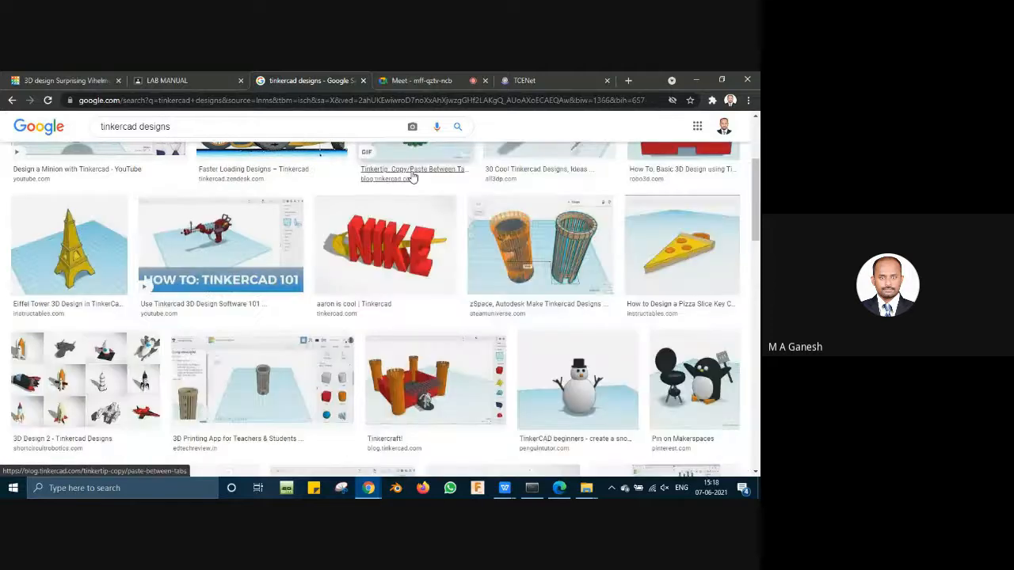
Step: Preview the red ray gun and the green-roofed house further down the image results, closing each preview
{"action": "scroll", "coordinate": [511, 265], "scroll_direction": "down", "scroll_amount": 3}
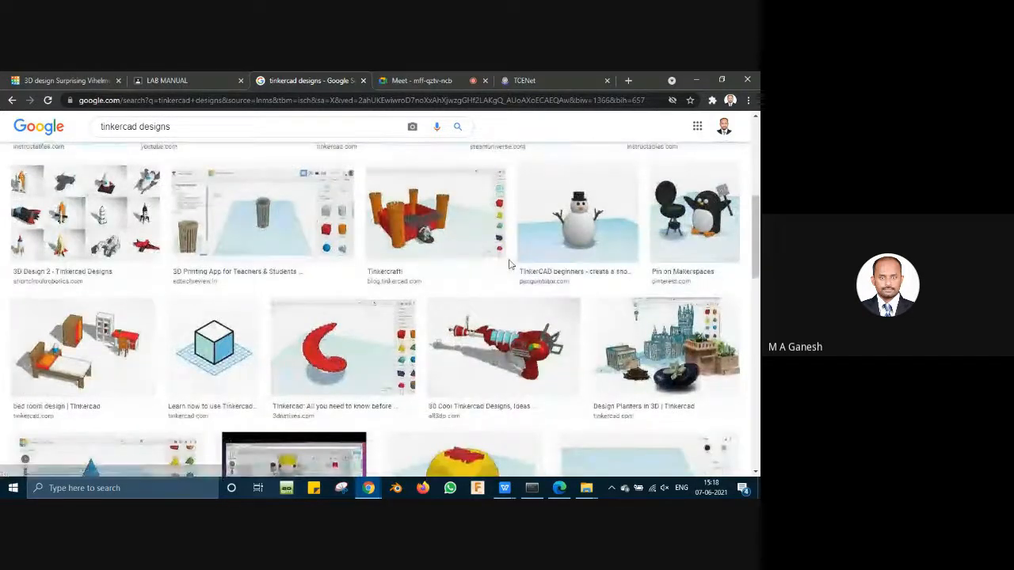
{"action": "left_click", "coordinate": [527, 340]}
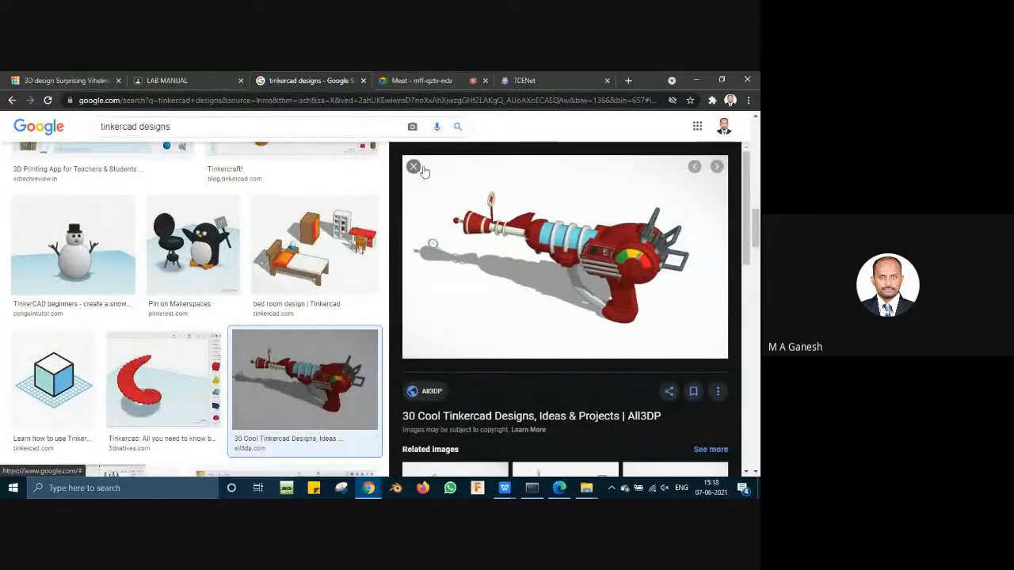
{"action": "left_click", "coordinate": [413, 166]}
{"action": "scroll", "coordinate": [528, 292], "scroll_direction": "down", "scroll_amount": 4}
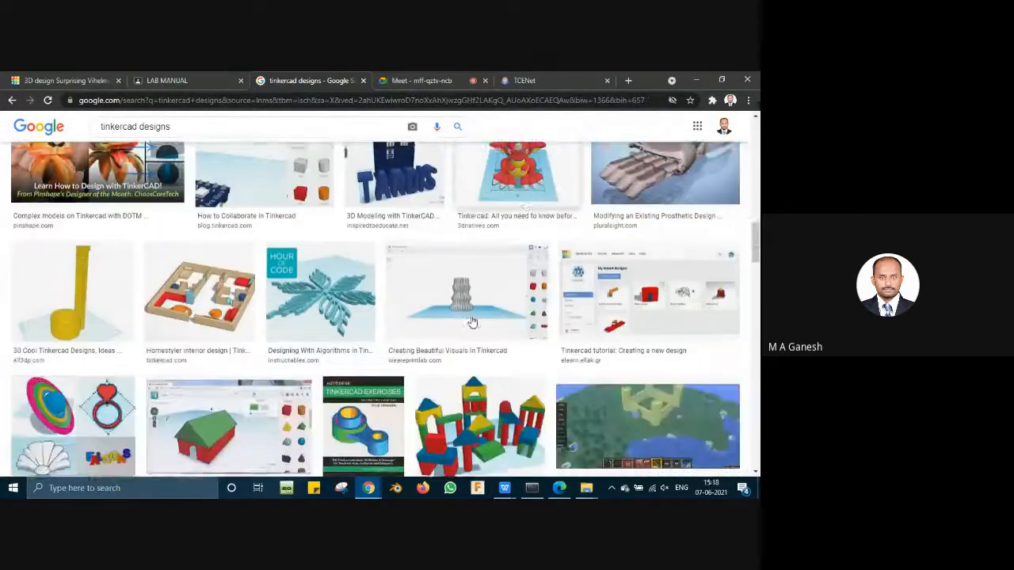
{"action": "scroll", "coordinate": [473, 320], "scroll_direction": "down", "scroll_amount": 4}
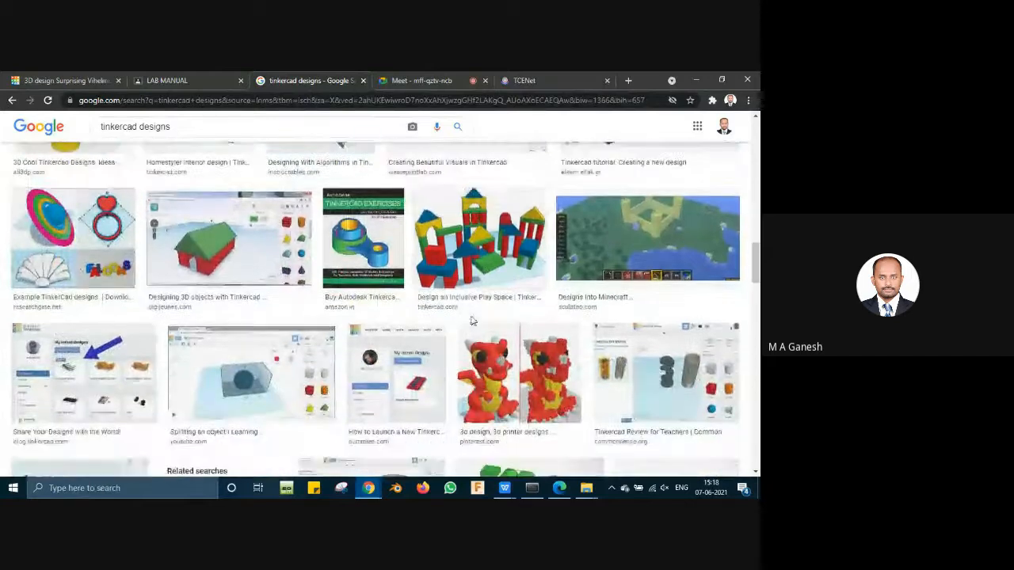
{"action": "scroll", "coordinate": [472, 320], "scroll_direction": "up", "scroll_amount": 3}
{"action": "scroll", "coordinate": [471, 320], "scroll_direction": "up", "scroll_amount": 2}
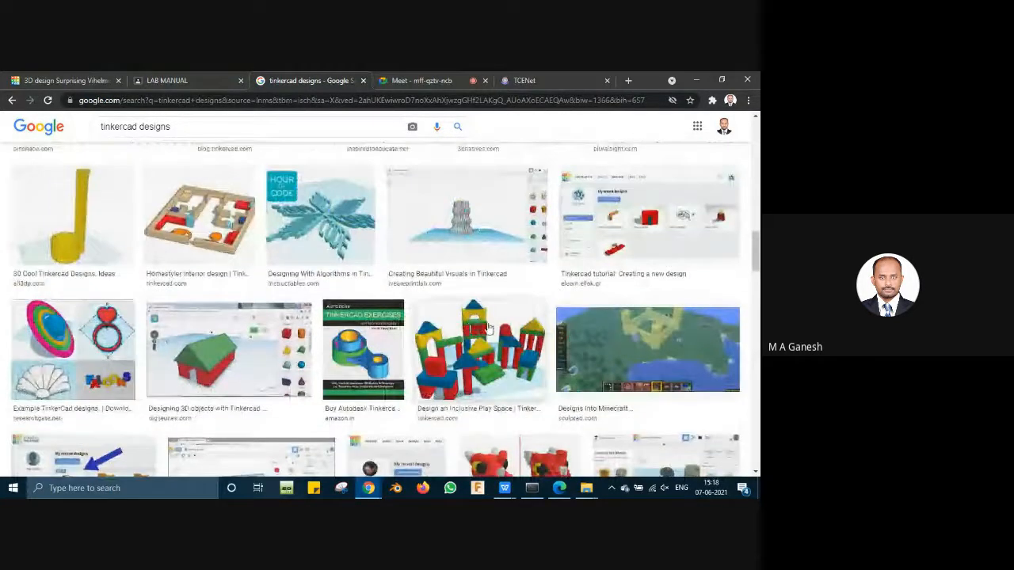
{"action": "left_click", "coordinate": [234, 364]}
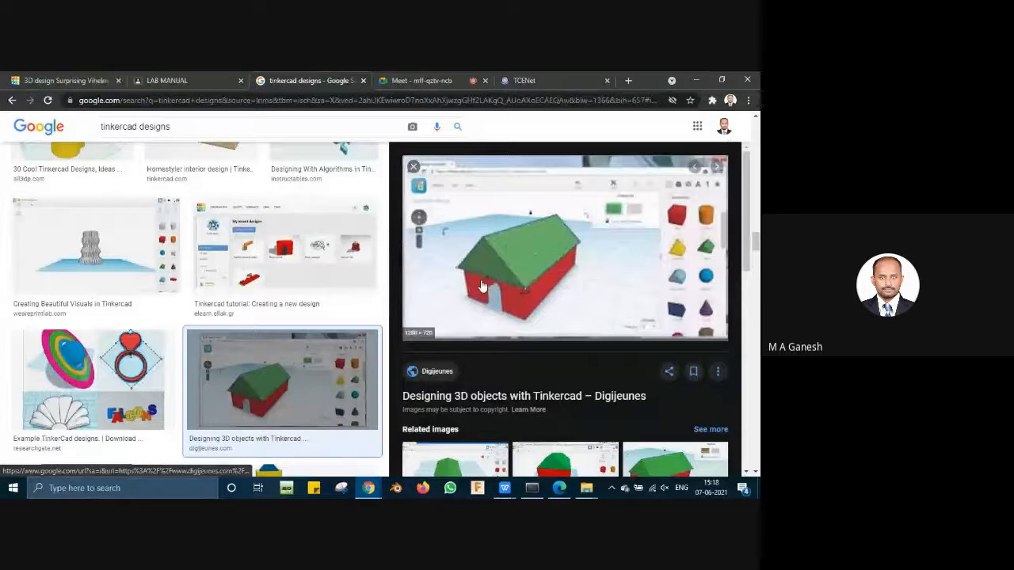
{"action": "left_click", "coordinate": [414, 167]}
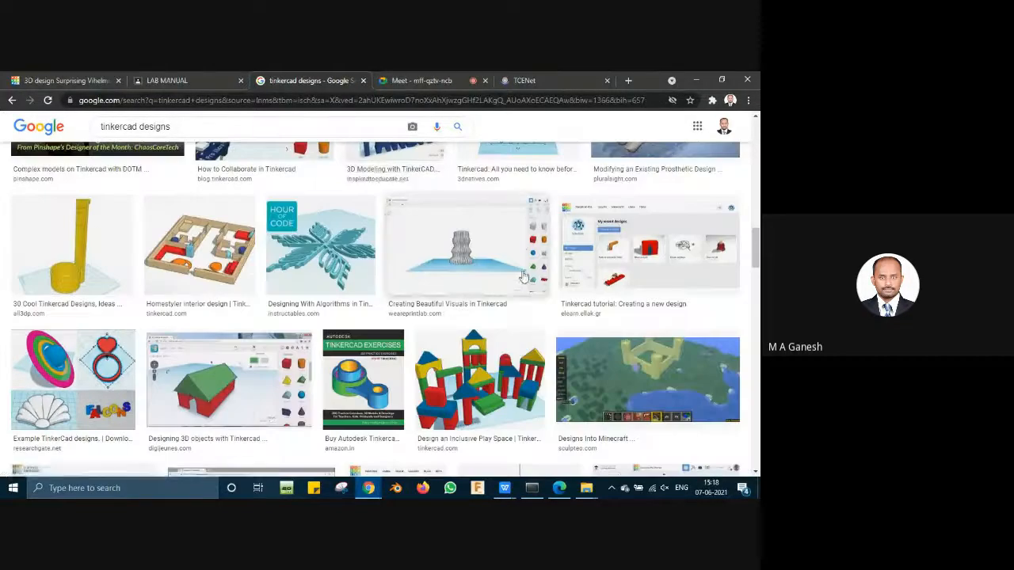
Step: Go back up the image results and preview the Tinkercad Shortcuts character and the Tinkercraft! castle
{"action": "scroll", "coordinate": [475, 237], "scroll_direction": "up", "scroll_amount": 3}
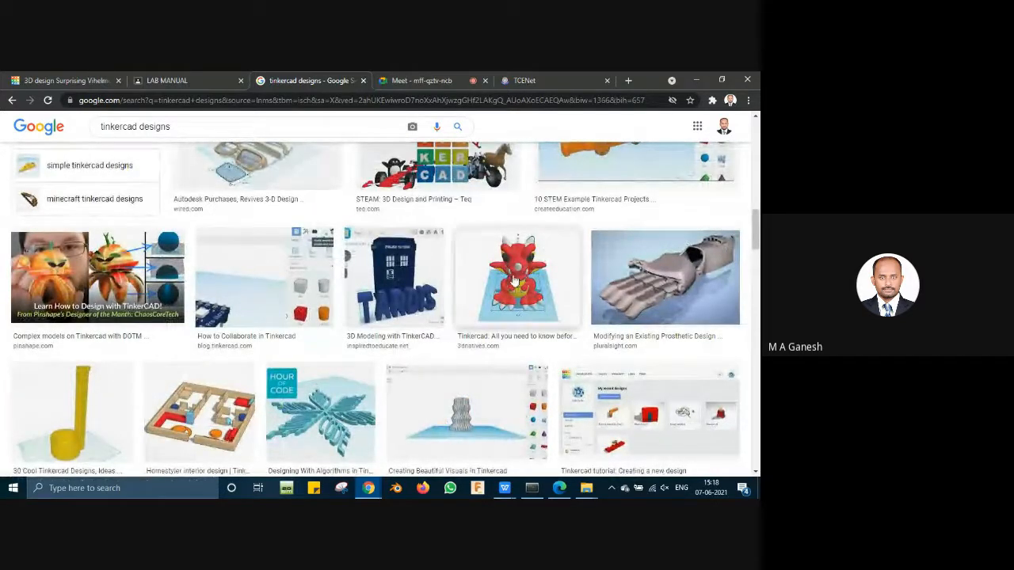
{"action": "scroll", "coordinate": [513, 281], "scroll_direction": "up", "scroll_amount": 5}
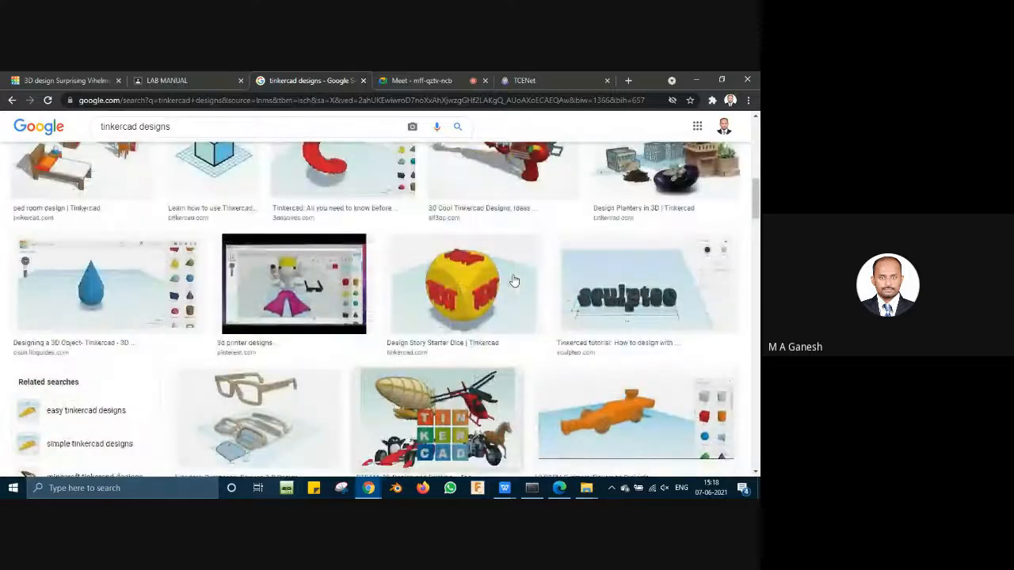
{"action": "left_click", "coordinate": [333, 283]}
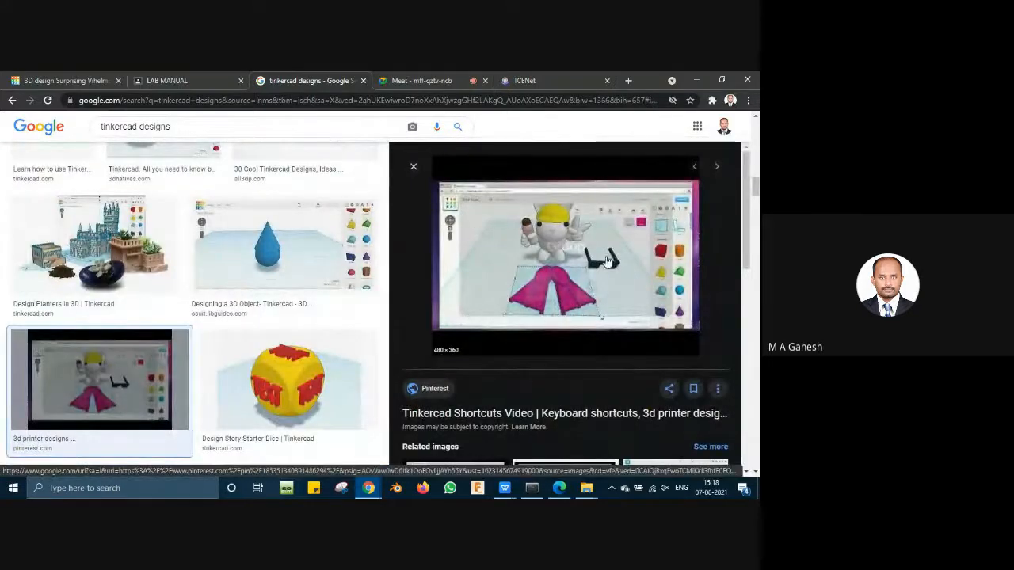
{"action": "left_click", "coordinate": [414, 167]}
{"action": "scroll", "coordinate": [513, 283], "scroll_direction": "up", "scroll_amount": 3}
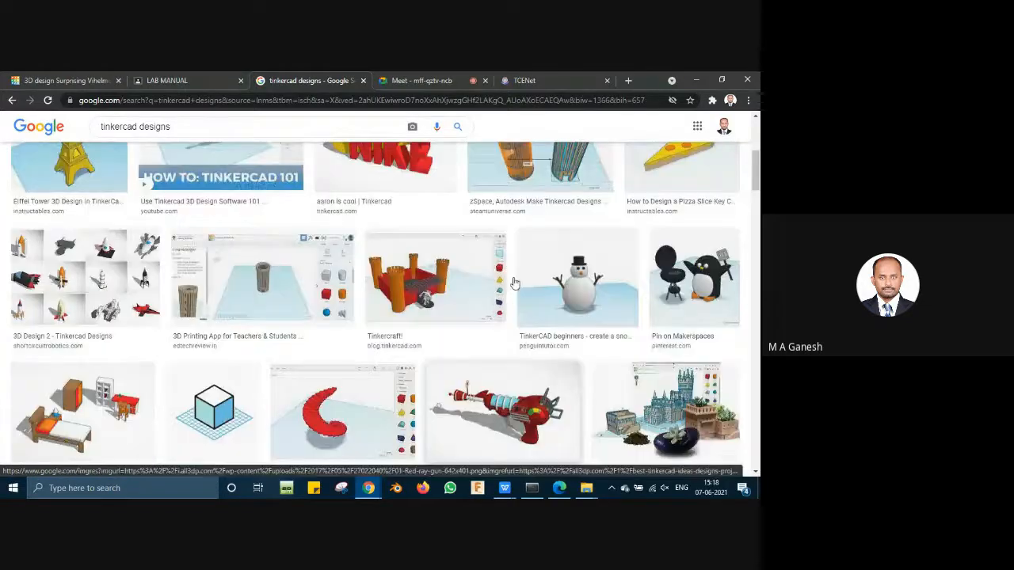
{"action": "left_click", "coordinate": [466, 284]}
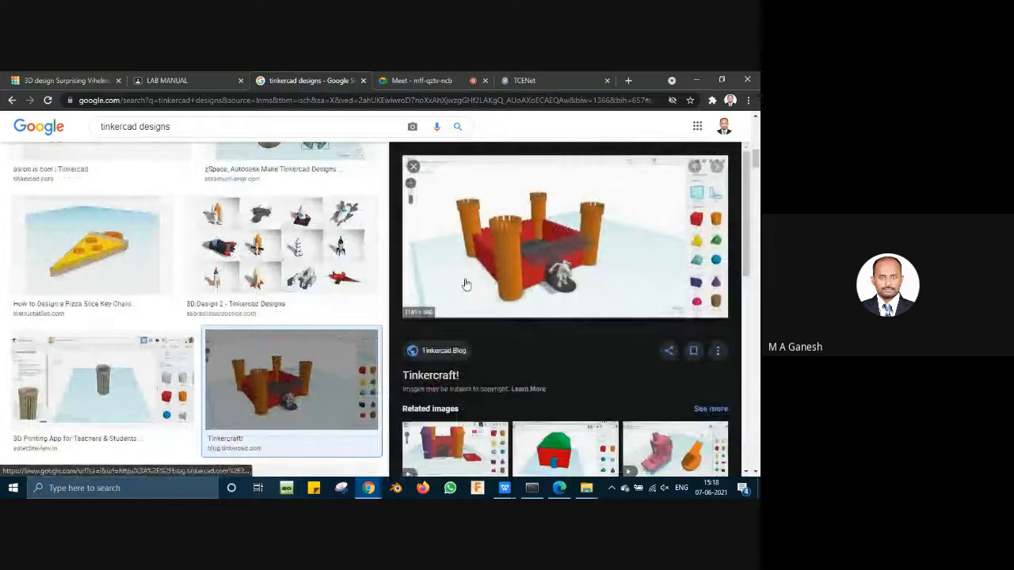
Step: Look through the related images and related searches of the Tinkercraft! castle, close its preview and return to the start of the image results
{"action": "scroll", "coordinate": [465, 283], "scroll_direction": "down", "scroll_amount": 3}
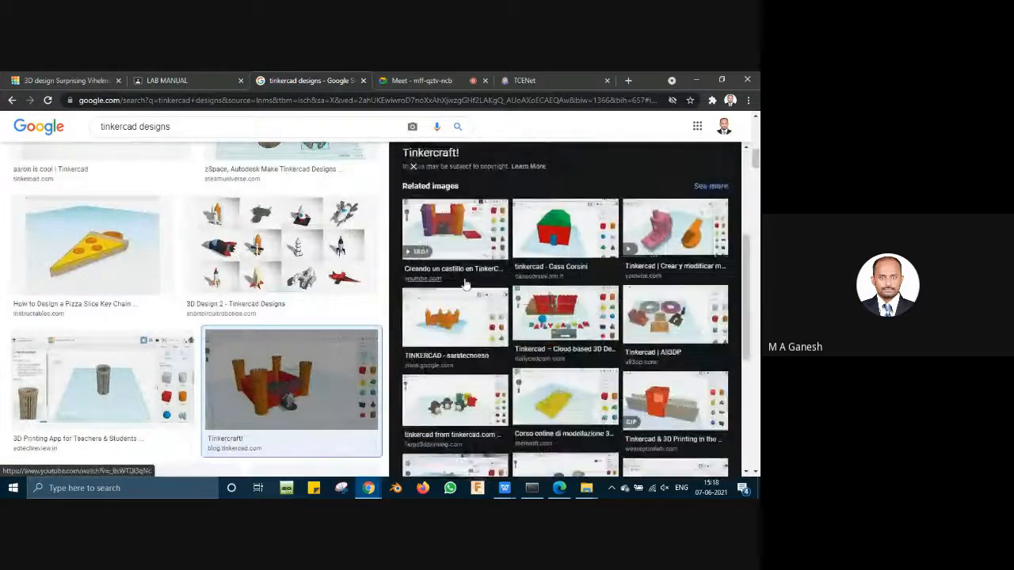
{"action": "scroll", "coordinate": [466, 283], "scroll_direction": "down", "scroll_amount": 4}
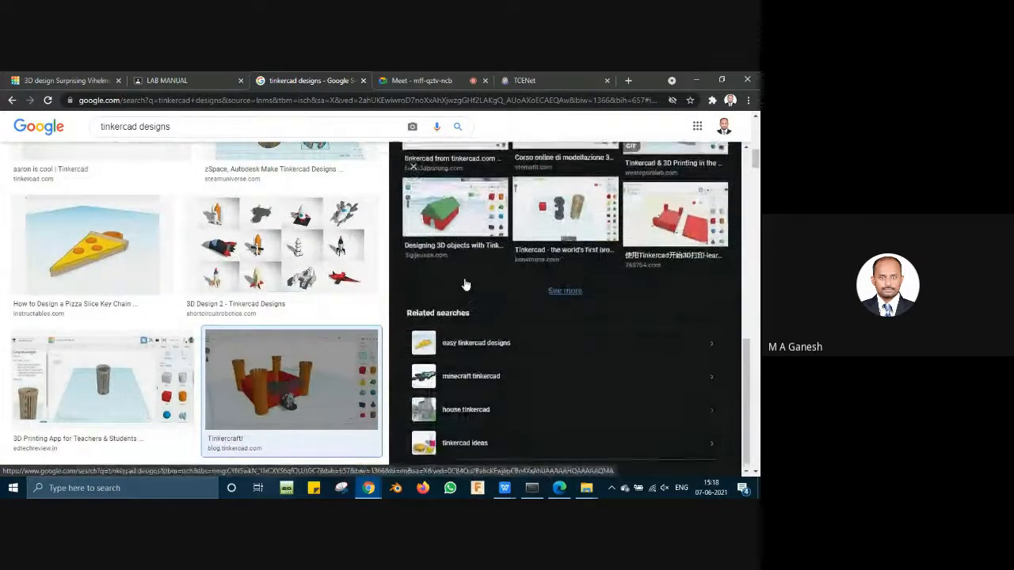
{"action": "scroll", "coordinate": [466, 284], "scroll_direction": "up", "scroll_amount": 7}
{"action": "key", "text": "Escape"}
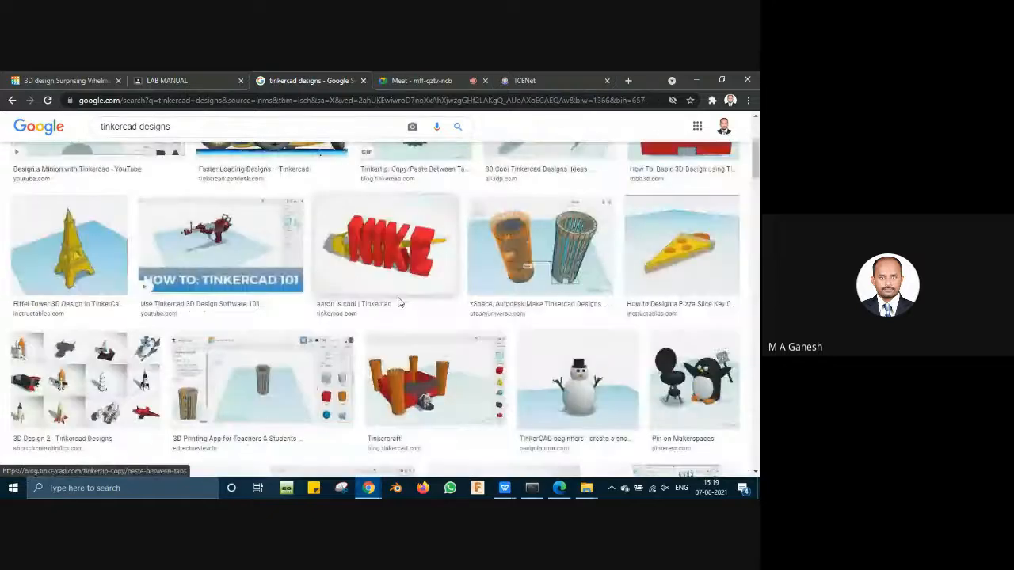
{"action": "scroll", "coordinate": [399, 301], "scroll_direction": "up", "scroll_amount": 3}
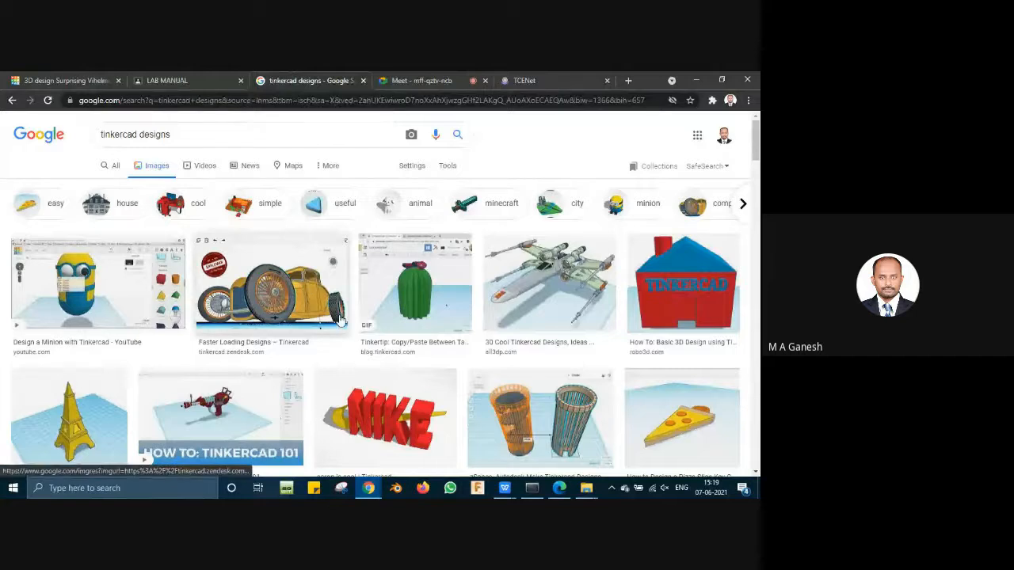
Step: Switch to the Google Meet call and stop presenting the screen
{"action": "left_click", "coordinate": [381, 79]}
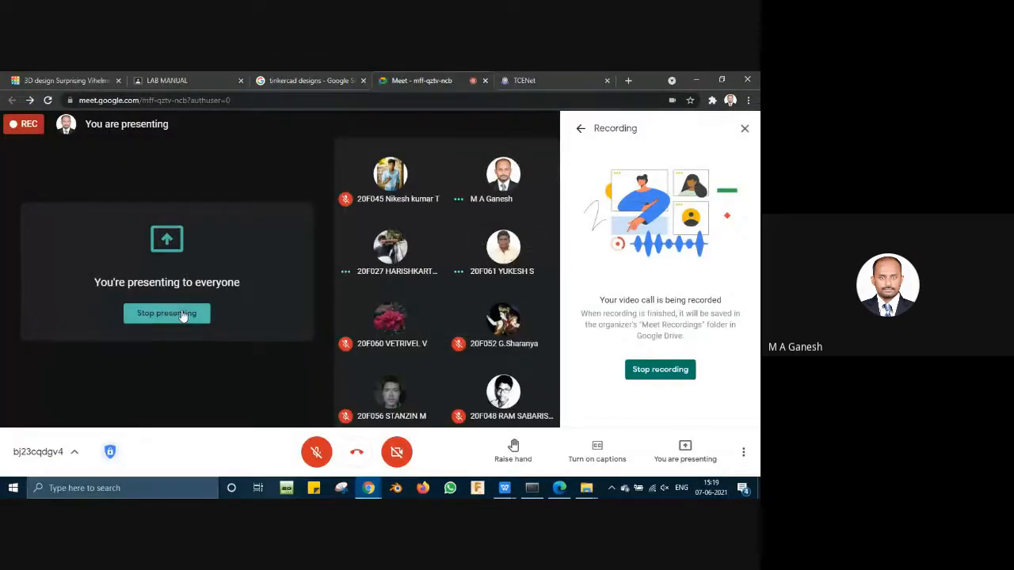
{"action": "left_click", "coordinate": [182, 315]}
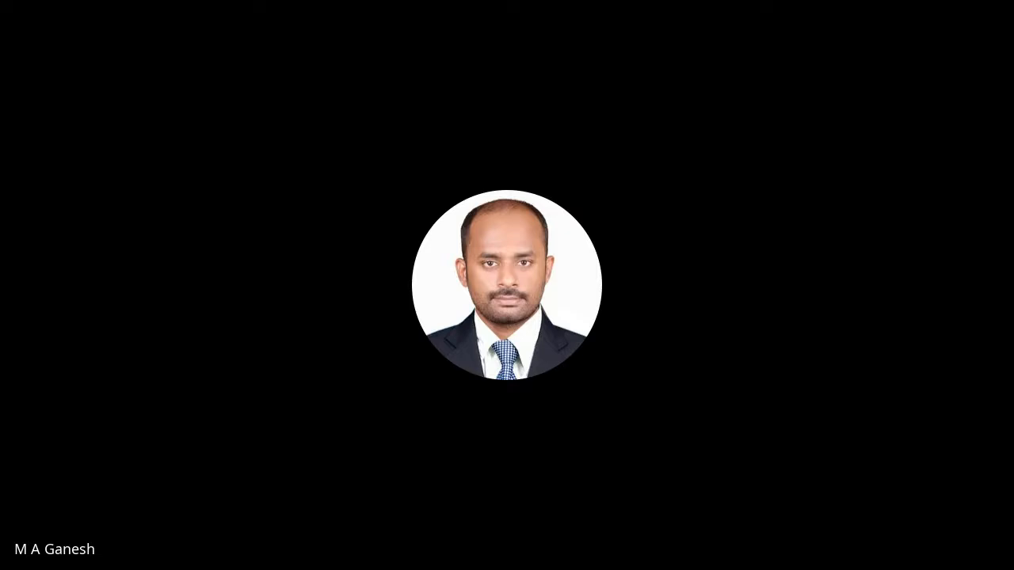